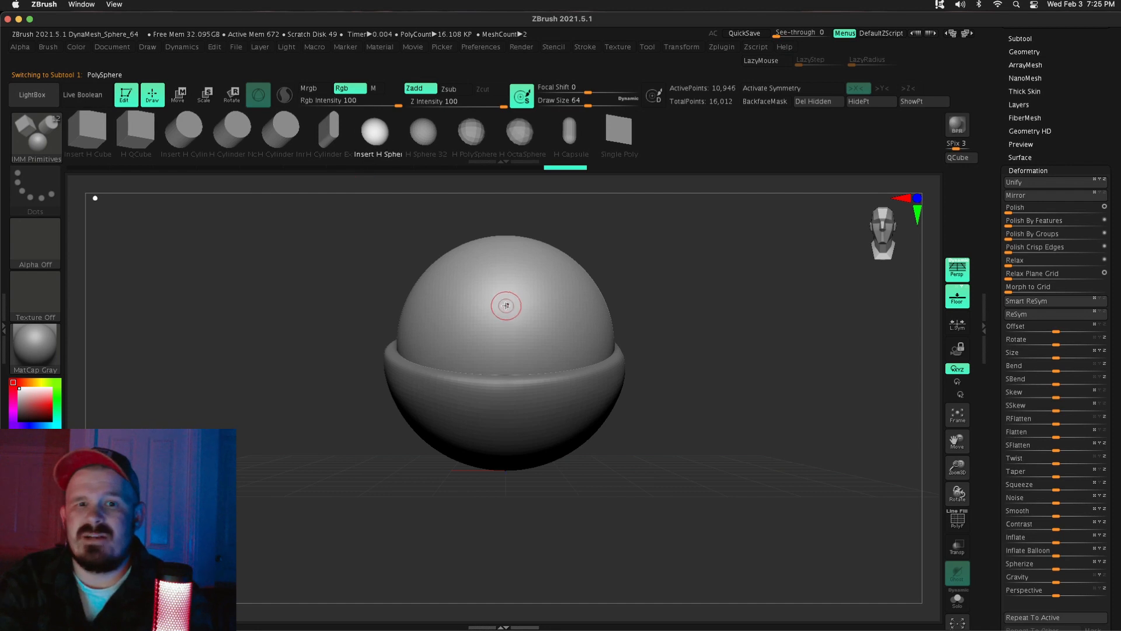
Step: Insert a small sphere on the front of the eyeball as the pupil and move it into place
{"action": "left_click_drag", "start_coordinate": [510, 300], "coordinate": [512, 324]}
{"action": "right_click_drag", "start_coordinate": [511, 315], "coordinate": [563, 321]}
{"action": "key", "text": "w"}
{"action": "left_click_drag", "start_coordinate": [459, 289], "coordinate": [516, 307]}
{"action": "right_click_drag", "start_coordinate": [560, 315], "coordinate": [518, 307]}
Step: Examine how the pupil is embedded in the eyeball using the transparency, ghost and solo displays
{"action": "key", "text": "q"}
{"action": "mouse_move", "coordinate": [671, 315]}
{"action": "right_mouse_down", "text": "alt"}
{"action": "mouse_move", "coordinate": [671, 335]}
{"action": "mouse_move", "coordinate": [736, 350]}
{"action": "right_mouse_up", "text": "alt"}
{"action": "right_click_drag", "start_coordinate": [736, 350], "coordinate": [736, 484], "text": "ctrl"}
{"action": "key", "text": "w"}
{"action": "left_click", "coordinate": [958, 547]}
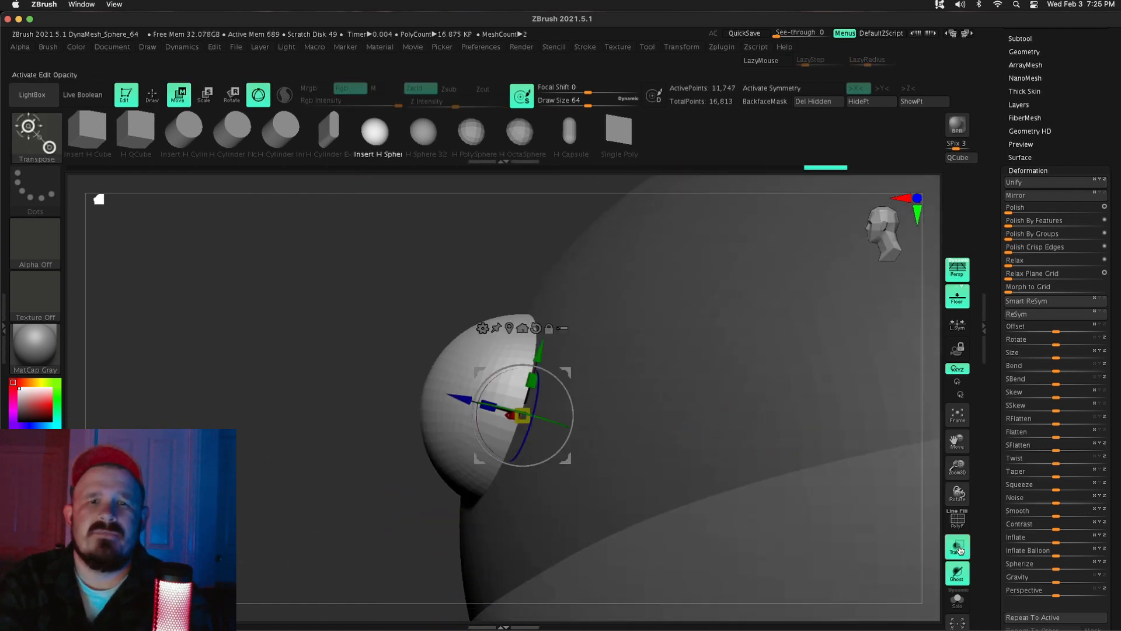
{"action": "left_click", "coordinate": [962, 578]}
{"action": "left_click", "coordinate": [957, 592]}
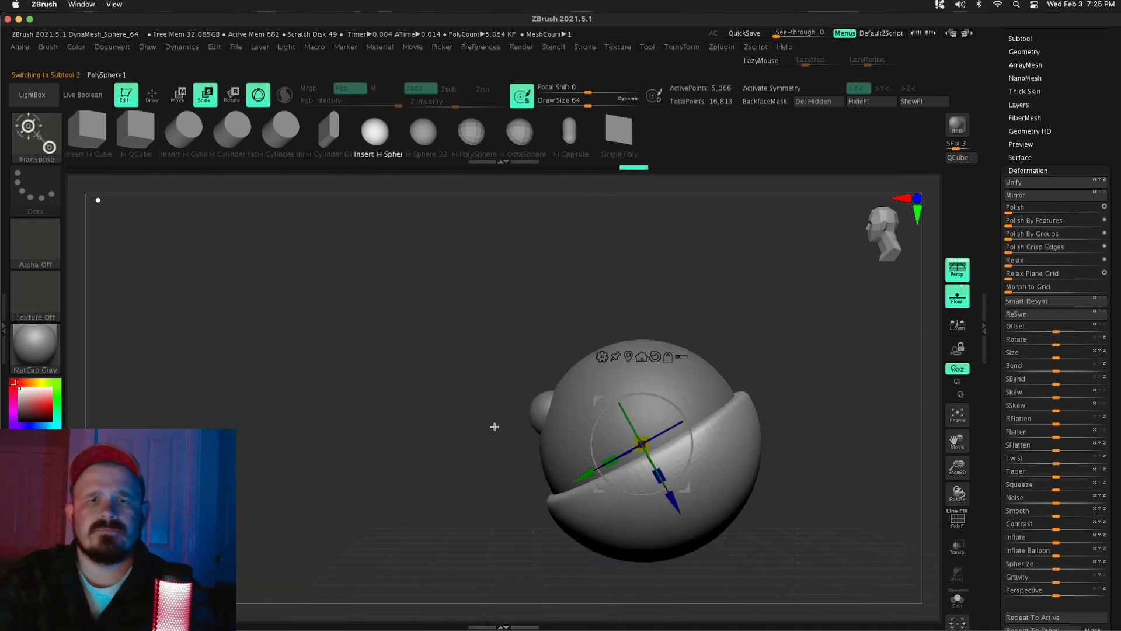
Step: Try to create a new InsertMesh brush from the selected eyelid subtool
{"action": "mouse_move", "coordinate": [495, 426]}
{"action": "left_mouse_down"}
{"action": "mouse_move", "coordinate": [485, 448]}
{"action": "mouse_move", "coordinate": [748, 265]}
{"action": "left_mouse_up"}
{"action": "key", "text": "q"}
{"action": "left_click", "coordinate": [36, 137]}
{"action": "left_click", "coordinate": [295, 493]}
{"action": "left_click", "coordinate": [498, 226]}
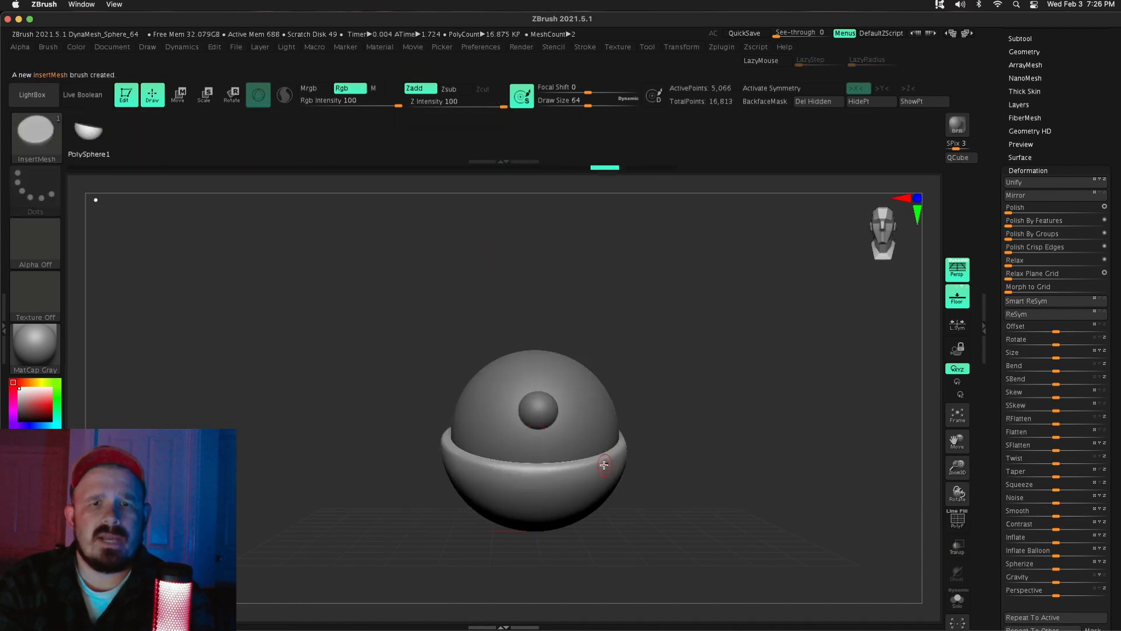
{"action": "key", "text": "super+shift+z"}
Step: Merge the eyeball, eyelid and pupil subtools into a single subtool
{"action": "left_click", "coordinate": [1040, 171]}
{"action": "left_click", "coordinate": [1039, 202]}
{"action": "left_click", "coordinate": [1058, 234]}
{"action": "left_click", "coordinate": [1023, 547]}
{"action": "left_click", "coordinate": [1034, 492]}
{"action": "left_click", "coordinate": [919, 513]}
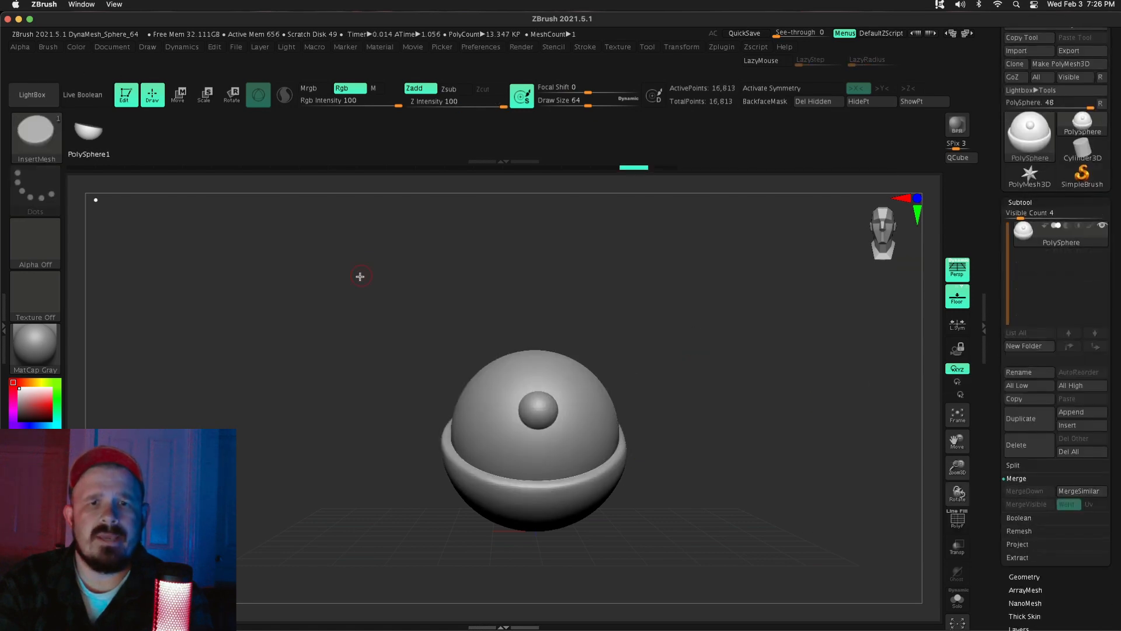
Step: Create a new InsertMesh brush from the merged eye and save it as a cartoon eye brush
{"action": "left_click", "coordinate": [36, 137]}
{"action": "left_click", "coordinate": [289, 490]}
{"action": "left_click", "coordinate": [500, 226]}
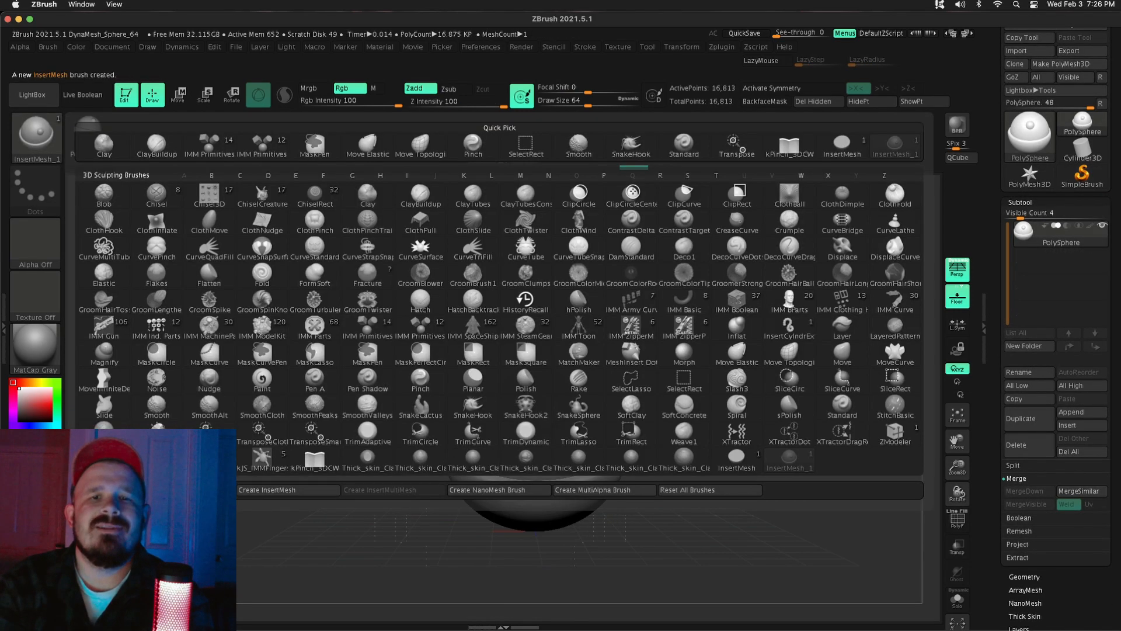
{"action": "left_click_drag", "start_coordinate": [958, 468], "coordinate": [914, 344]}
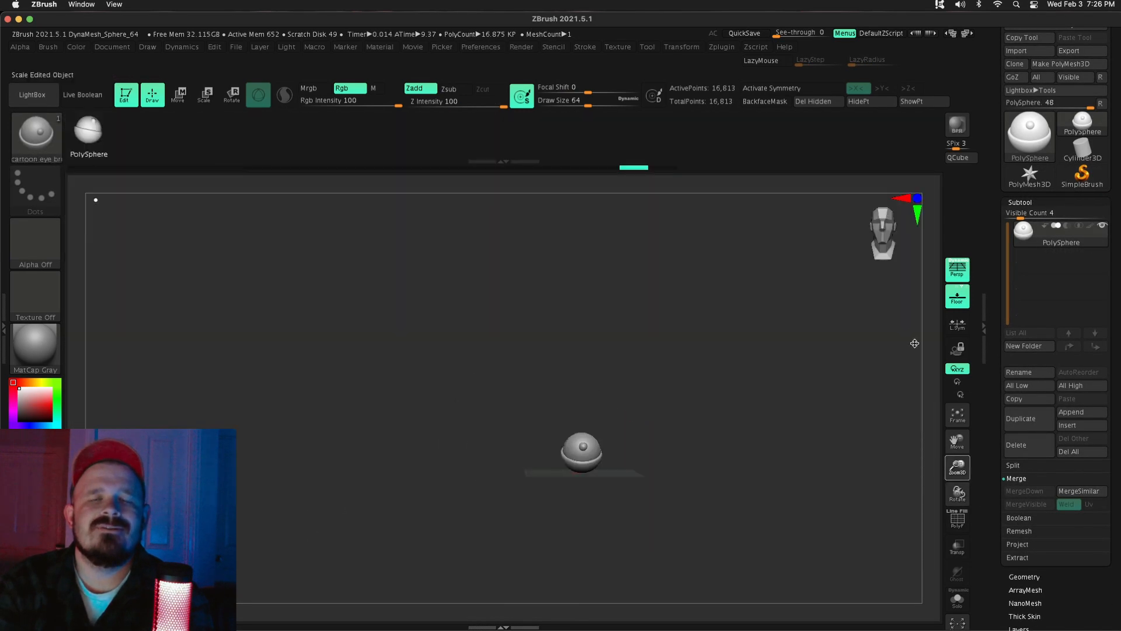
Step: Load the DynaMesh_Sphere_64 project as a fresh base sphere for the head
{"action": "left_click", "coordinate": [33, 99]}
{"action": "double_click", "coordinate": [651, 231]}
{"action": "left_click", "coordinate": [563, 249]}
{"action": "left_click_drag", "start_coordinate": [957, 467], "coordinate": [947, 401]}
Step: Add an eye to the side of the head sphere with the cartoon eye brush and symmetry, and rotate it into position
{"action": "left_click", "coordinate": [36, 137]}
{"action": "left_click", "coordinate": [64, 88]}
{"action": "left_click_drag", "start_coordinate": [564, 359], "coordinate": [693, 380]}
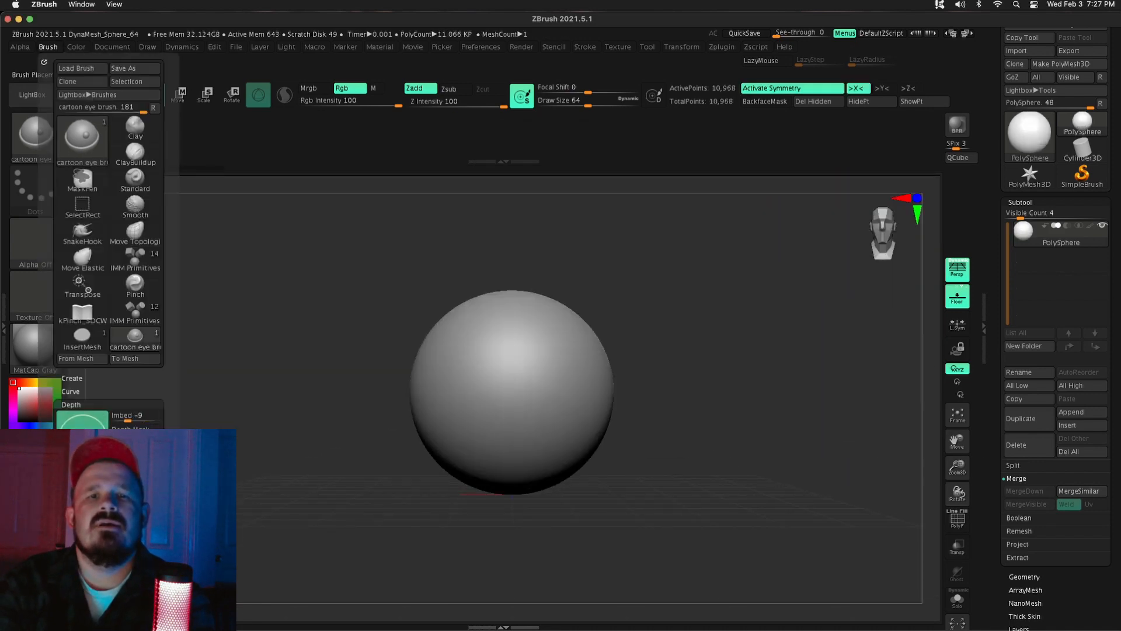
{"action": "left_click", "coordinate": [65, 88]}
{"action": "left_click_drag", "start_coordinate": [563, 359], "coordinate": [693, 380]}
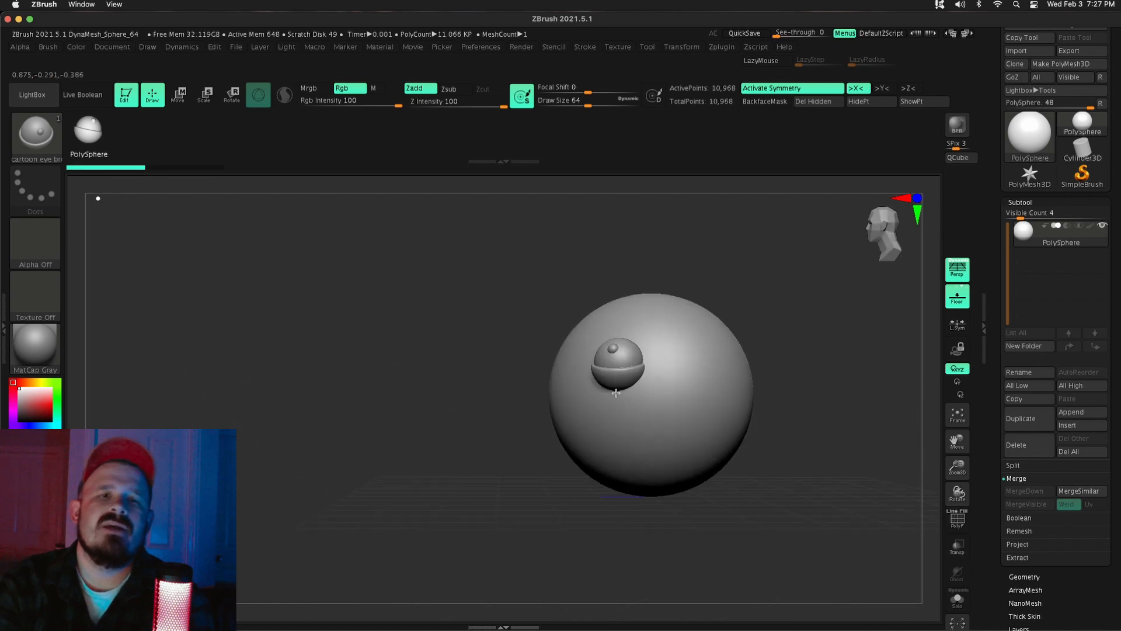
{"action": "key", "text": "e"}
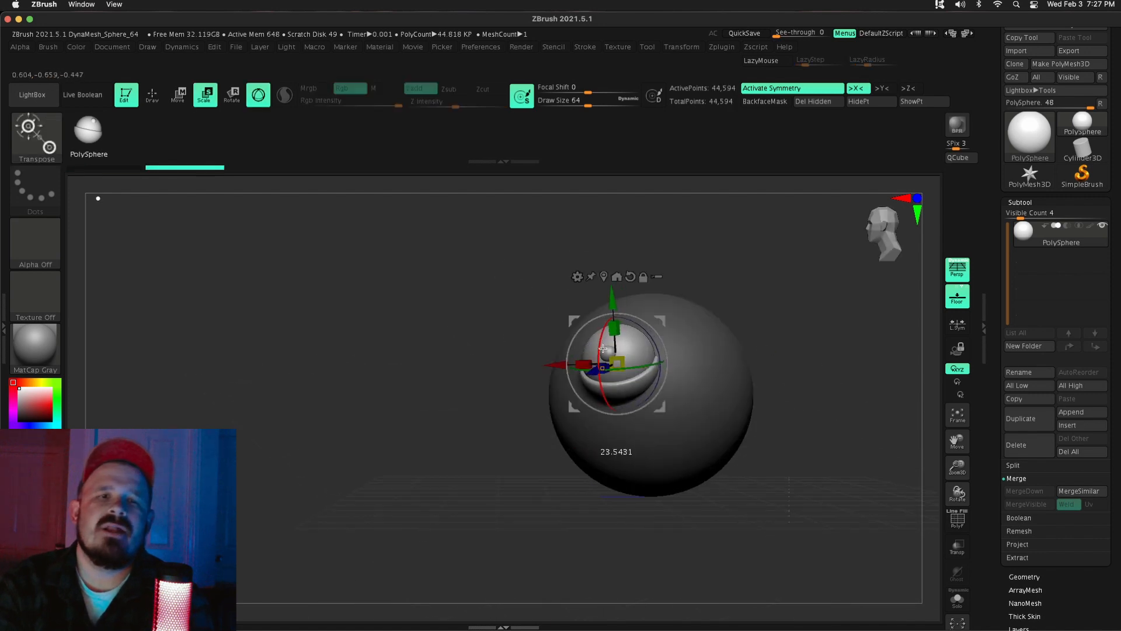
{"action": "left_click_drag", "start_coordinate": [414, 411], "coordinate": [502, 425]}
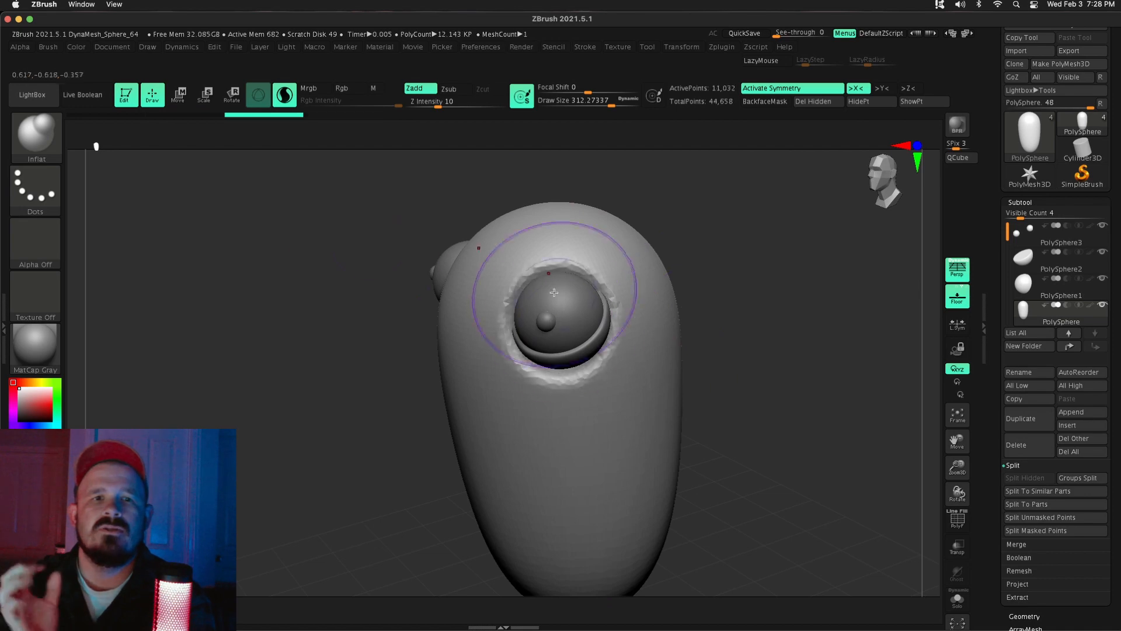
Step: Tighten the creases where the eyes meet the head with the Pinch brush at a size of about 102
{"action": "key", "text": "b"}
{"action": "key", "text": "p"}
{"action": "key", "text": "i"}
{"action": "key", "text": "s"}
{"action": "left_click_drag", "start_coordinate": [588, 286], "coordinate": [585, 286]}
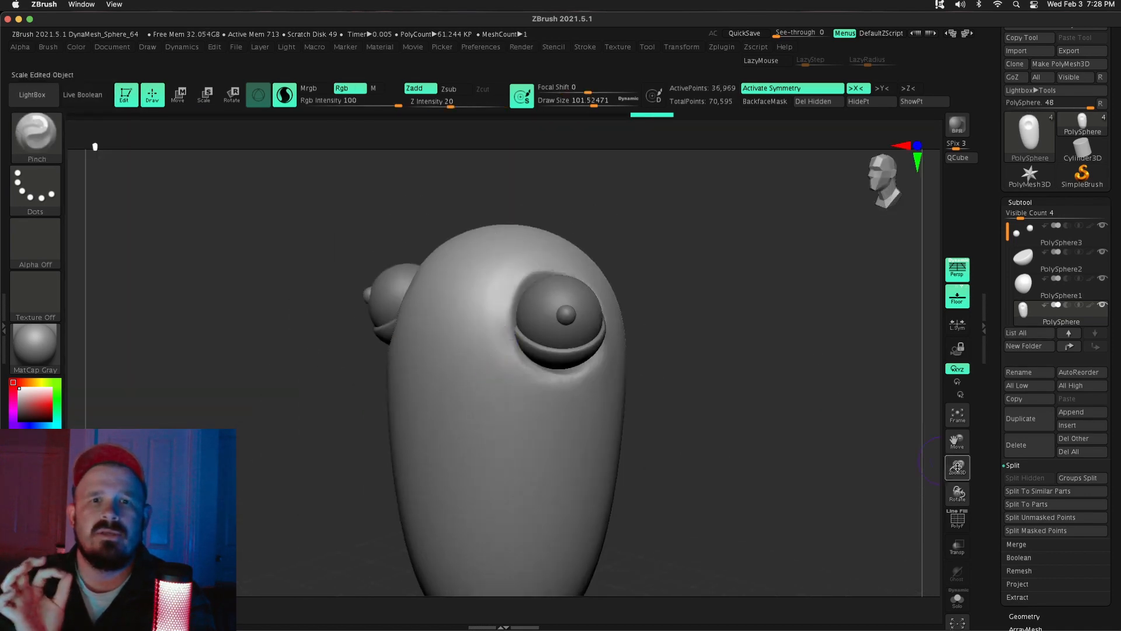
{"action": "left_click_drag", "start_coordinate": [957, 467], "coordinate": [935, 485]}
{"action": "left_click_drag", "start_coordinate": [818, 424], "coordinate": [750, 410]}
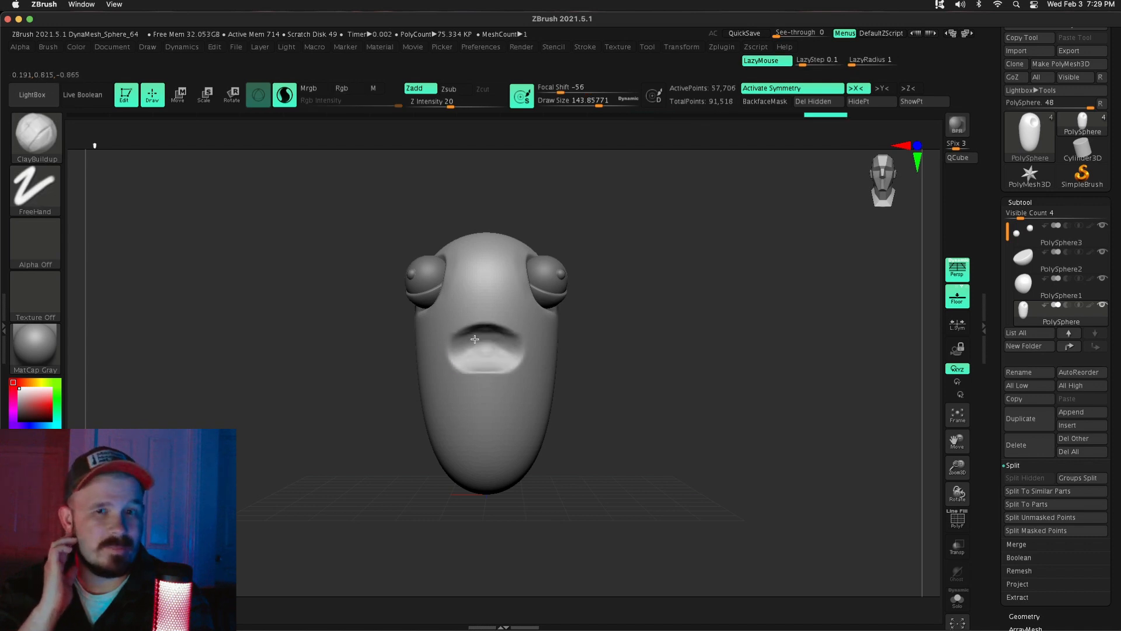
Step: Insert a sphere over the carved hollow below the eyes and shape it into a beak with nostrils
{"action": "key", "text": "b"}
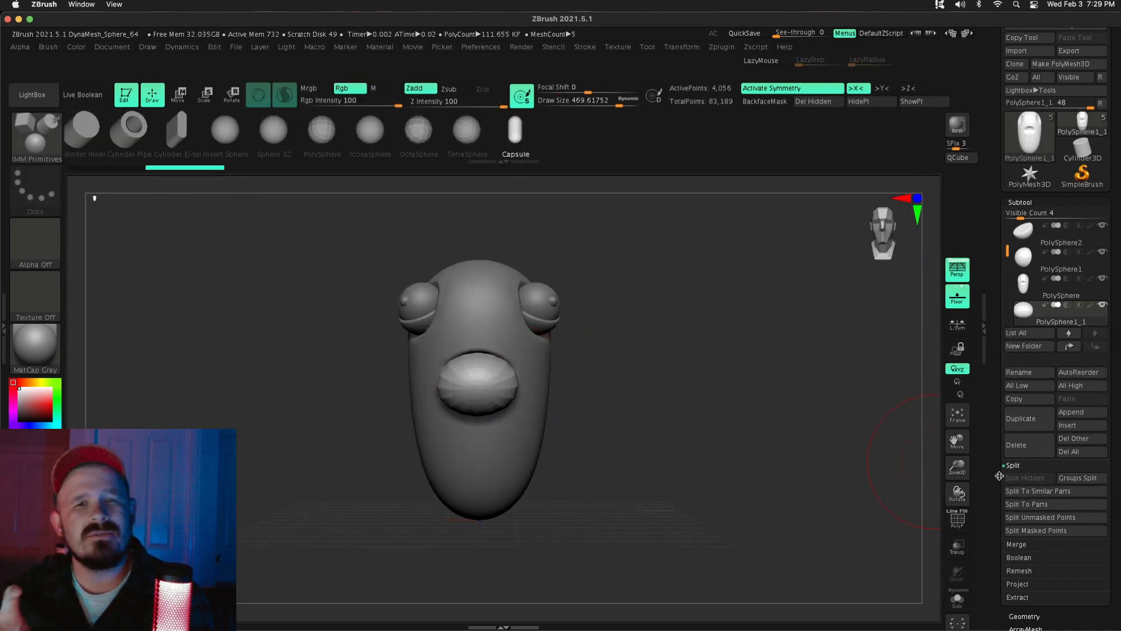
{"action": "key", "text": "b"}
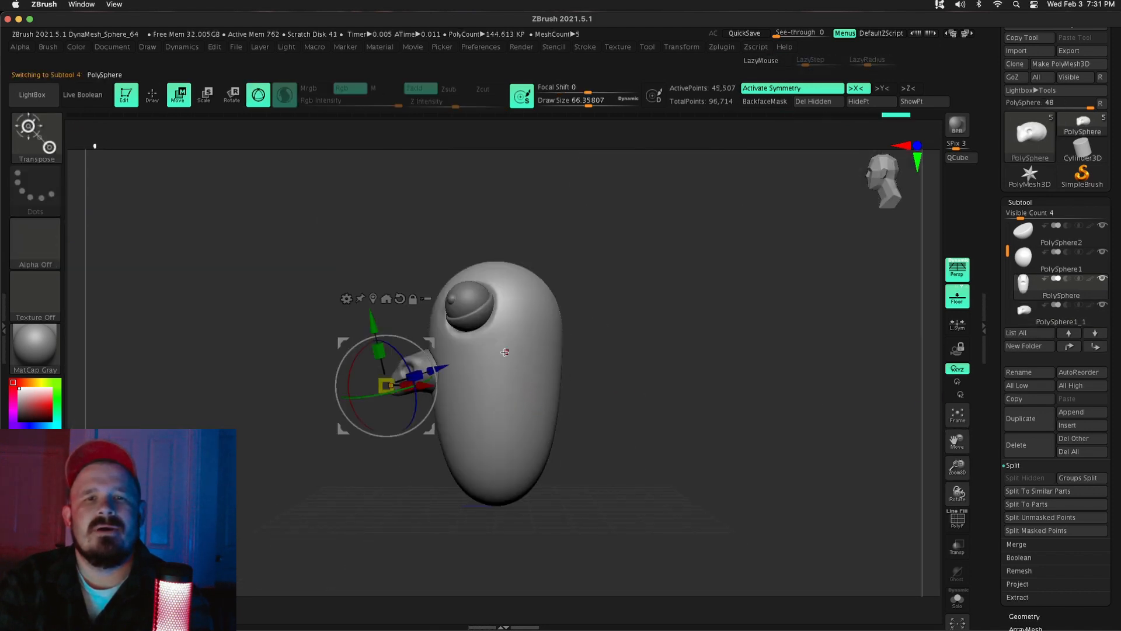
Step: Bend the lower end of the body backward with a gizmo bend deformer to form a tail
{"action": "left_click", "coordinate": [509, 241]}
{"action": "left_click", "coordinate": [456, 242]}
{"action": "left_click", "coordinate": [468, 275]}
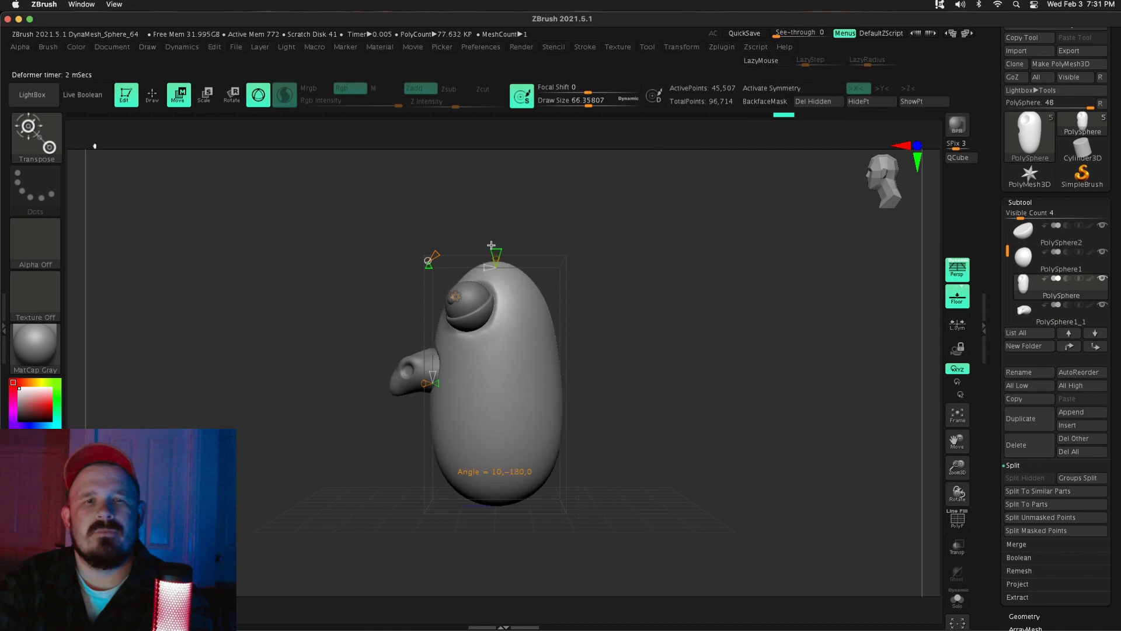
{"action": "left_click", "coordinate": [456, 241]}
{"action": "left_click_drag", "start_coordinate": [695, 298], "coordinate": [610, 292]}
{"action": "left_click", "coordinate": [456, 241]}
{"action": "left_click", "coordinate": [468, 276]}
{"action": "left_click_drag", "start_coordinate": [442, 383], "coordinate": [489, 383]}
{"action": "left_click", "coordinate": [456, 297]}
{"action": "left_click", "coordinate": [520, 331]}
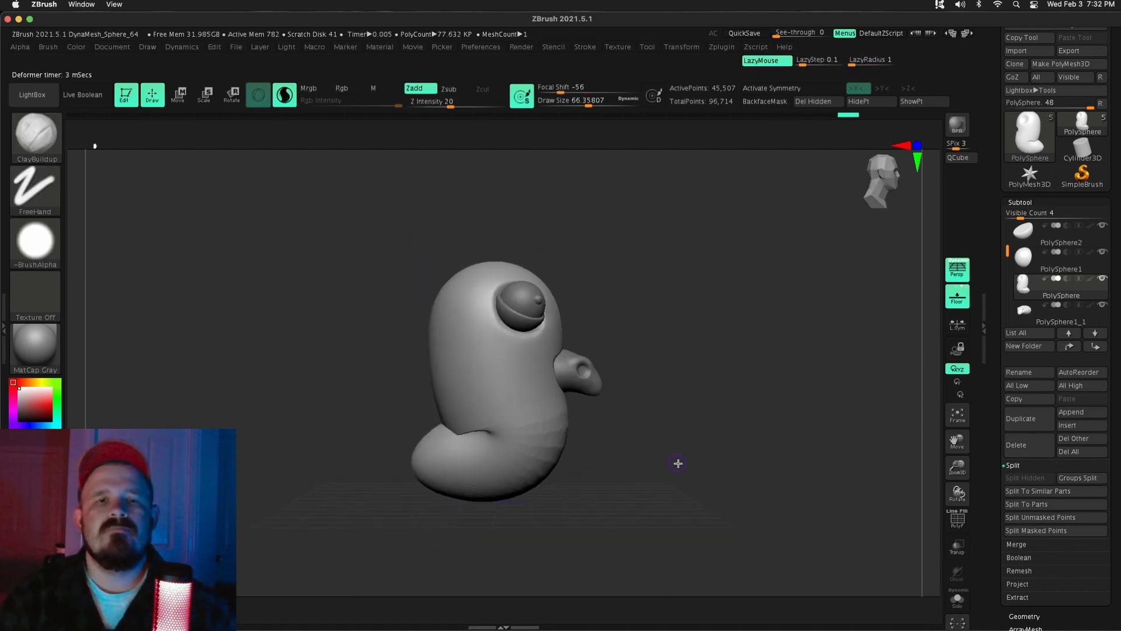
Step: Set the ClayBuildup brush size to about 166 and select the body subtool
{"action": "mouse_move", "coordinate": [676, 463]}
{"action": "left_mouse_down", "text": "shift"}
{"action": "mouse_move", "coordinate": [891, 453]}
{"action": "mouse_move", "coordinate": [592, 376]}
{"action": "left_mouse_up", "text": "shift"}
{"action": "key", "text": "s"}
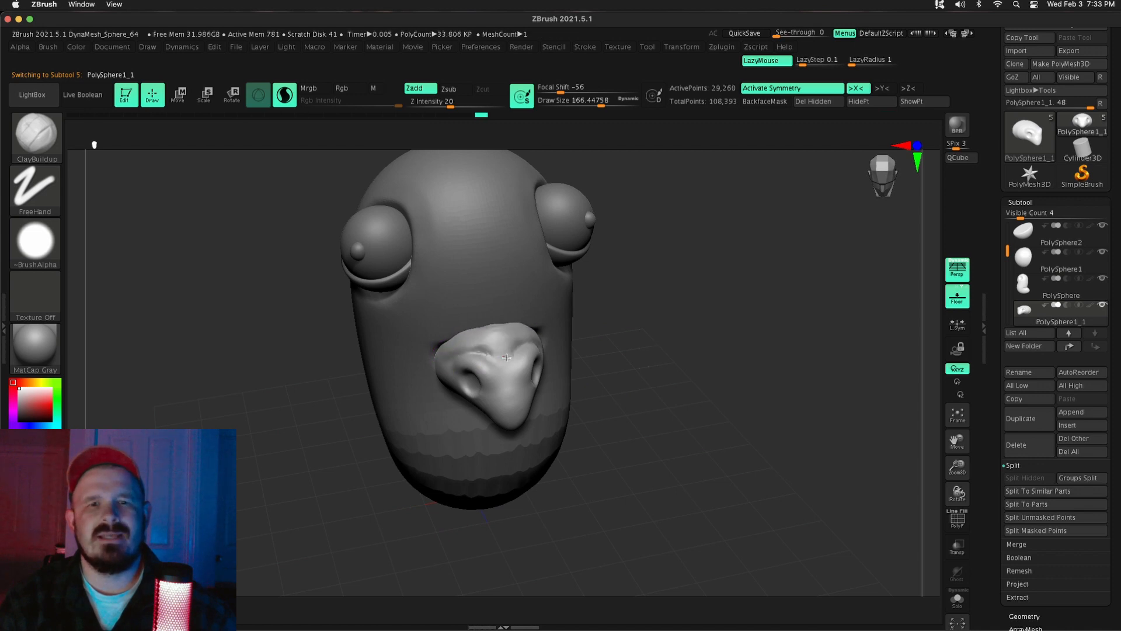
{"action": "left_click_drag", "start_coordinate": [506, 357], "coordinate": [523, 332]}
{"action": "left_click", "coordinate": [524, 332], "text": "alt"}
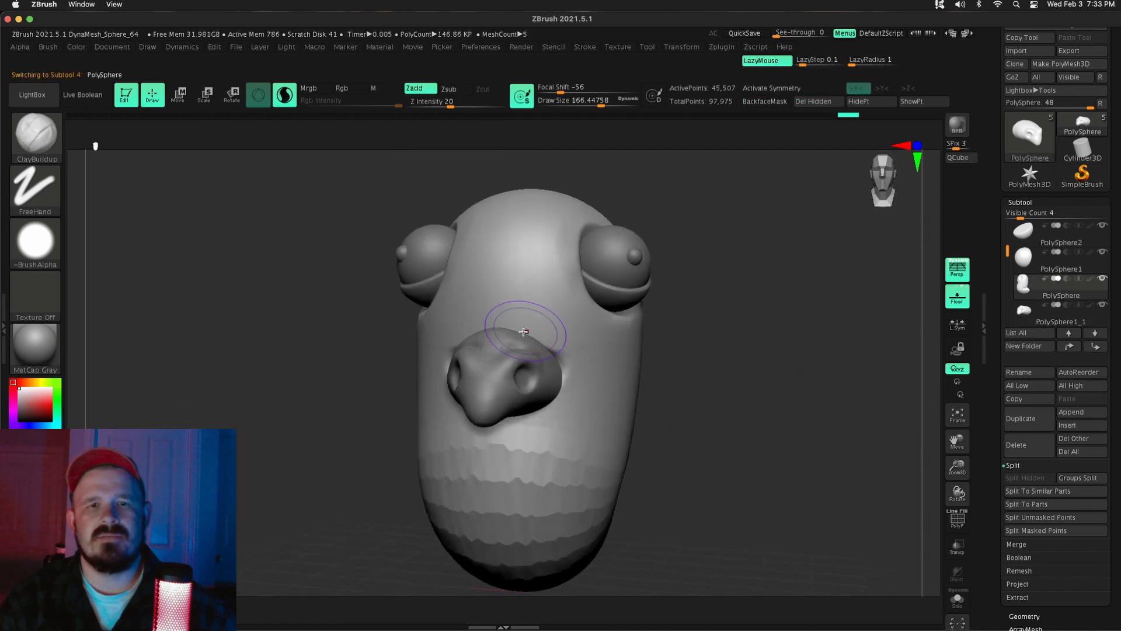
Step: Turn on symmetry, isolate the body to rework the hollow behind the beak with ClayBuildup, and show all subtools again
{"action": "left_click_drag", "start_coordinate": [689, 316], "coordinate": [735, 315], "text": "shift"}
{"action": "left_click", "coordinate": [791, 88]}
{"action": "left_click", "coordinate": [957, 600]}
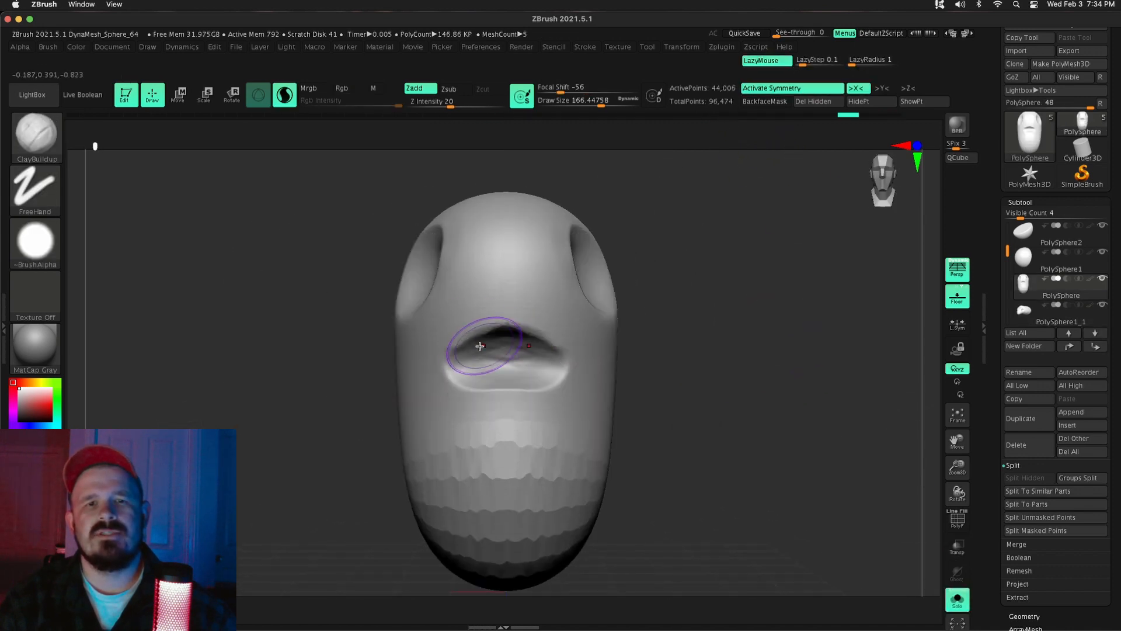
{"action": "left_click", "coordinate": [957, 600]}
{"action": "mouse_move", "coordinate": [864, 394]}
{"action": "left_mouse_down"}
{"action": "mouse_move", "coordinate": [781, 397]}
{"action": "mouse_move", "coordinate": [866, 387]}
{"action": "mouse_move", "coordinate": [829, 426]}
{"action": "left_mouse_up"}
{"action": "left_click_drag", "start_coordinate": [677, 331], "coordinate": [817, 350]}
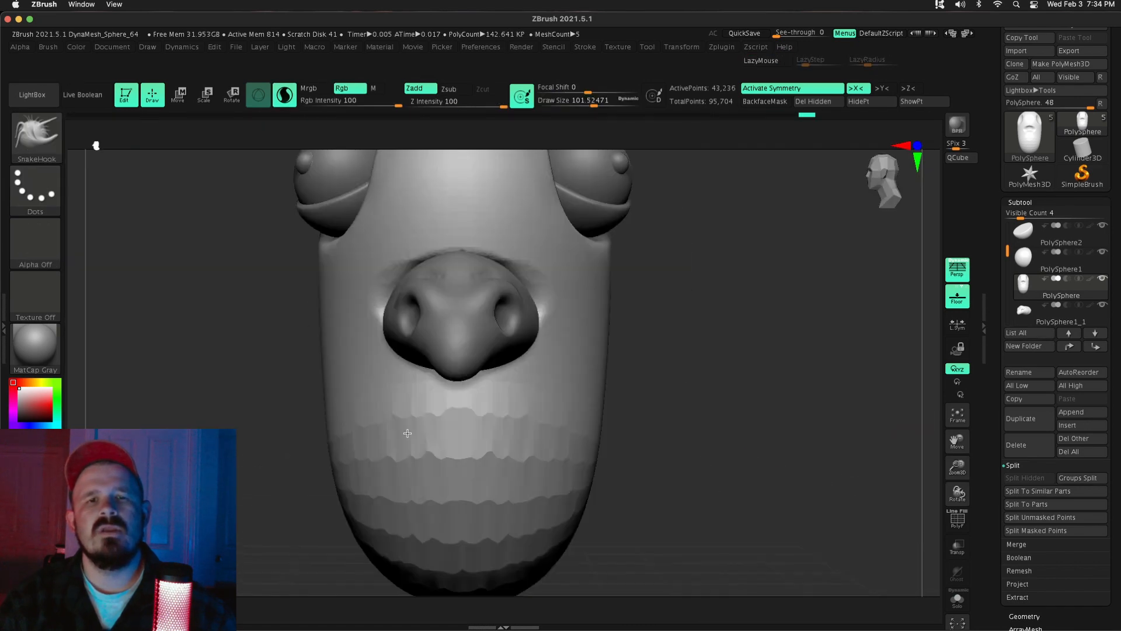
Step: Mask the body, isolate it, and set the MaskPen brush to the FreeHand stroke
{"action": "left_click_drag", "start_coordinate": [759, 408], "coordinate": [759, 351], "text": "ctrl"}
{"action": "left_click_drag", "start_coordinate": [368, 174], "coordinate": [771, 515], "text": "ctrl"}
{"action": "left_click", "coordinate": [957, 599]}
{"action": "left_click_drag", "start_coordinate": [771, 409], "coordinate": [734, 479], "text": "alt"}
{"action": "left_click", "coordinate": [35, 189], "text": "ctrl"}
{"action": "left_click", "coordinate": [193, 192], "text": "ctrl"}
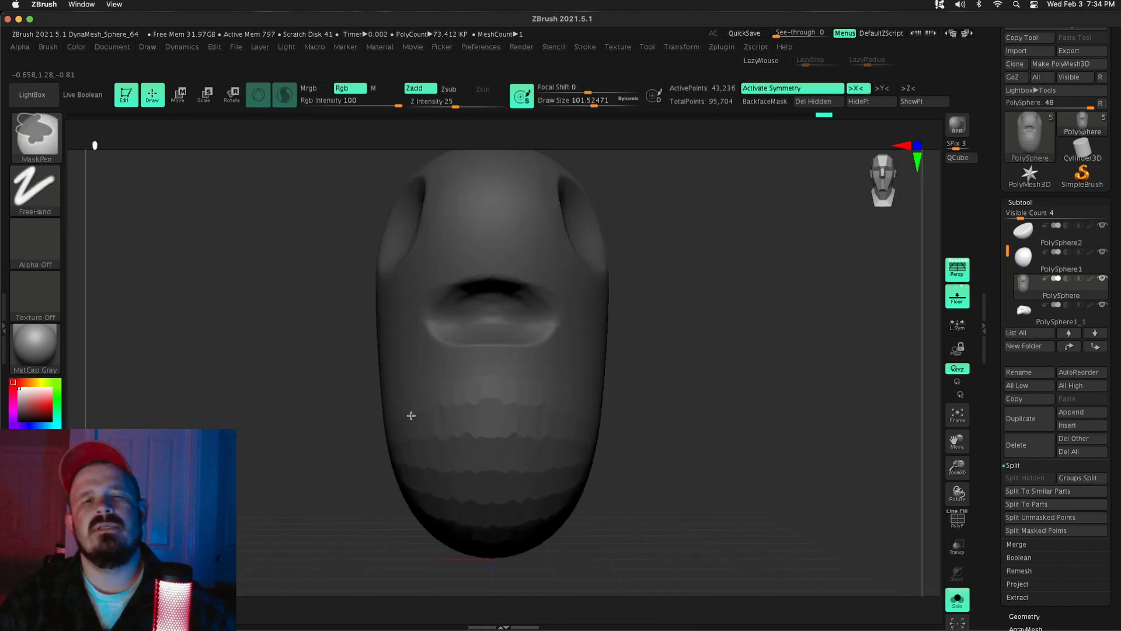
Step: Clear the body's mask, rebuild the mesh with DynaMesh, and mask the whole body
{"action": "left_click_drag", "start_coordinate": [814, 335], "coordinate": [846, 374], "text": "ctrl"}
{"action": "left_click_drag", "start_coordinate": [806, 339], "coordinate": [841, 379], "text": "ctrl"}
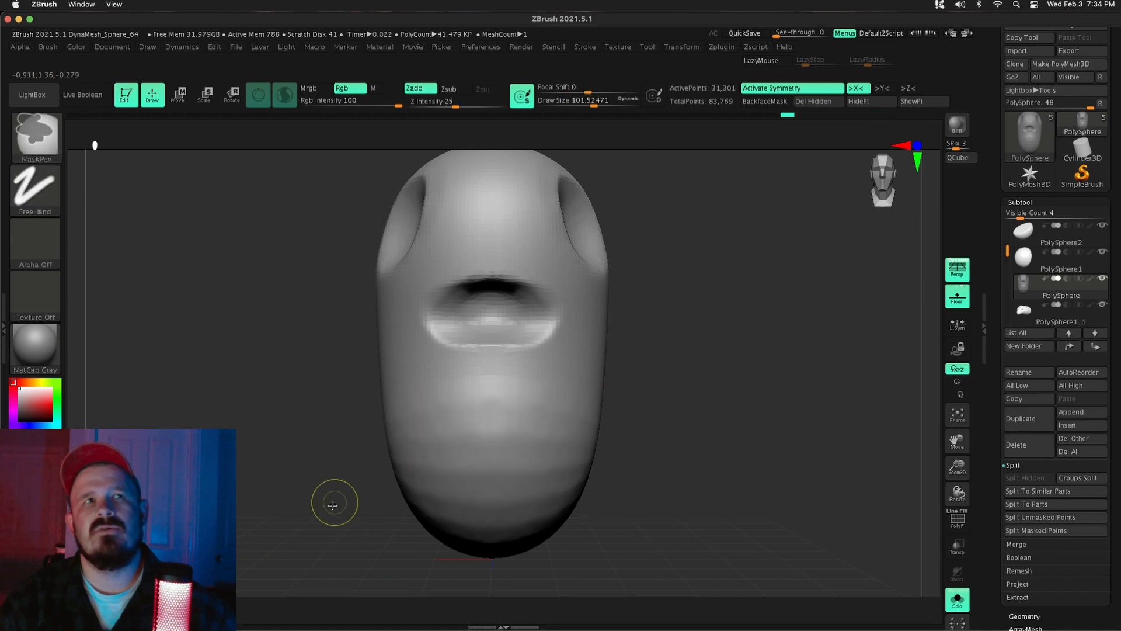
{"action": "left_click", "coordinate": [332, 505], "text": "ctrl"}
Step: Unmask staggered rows of round dots across the chest below the beak hollow
{"action": "mouse_move", "coordinate": [957, 467]}
{"action": "left_mouse_down"}
{"action": "mouse_move", "coordinate": [948, 467]}
{"action": "mouse_move", "coordinate": [957, 503]}
{"action": "left_mouse_up"}
{"action": "left_click", "coordinate": [472, 422], "text": "ctrl+alt"}
{"action": "left_click_drag", "start_coordinate": [701, 409], "coordinate": [806, 410]}
{"action": "left_click", "coordinate": [426, 429], "text": "ctrl+alt"}
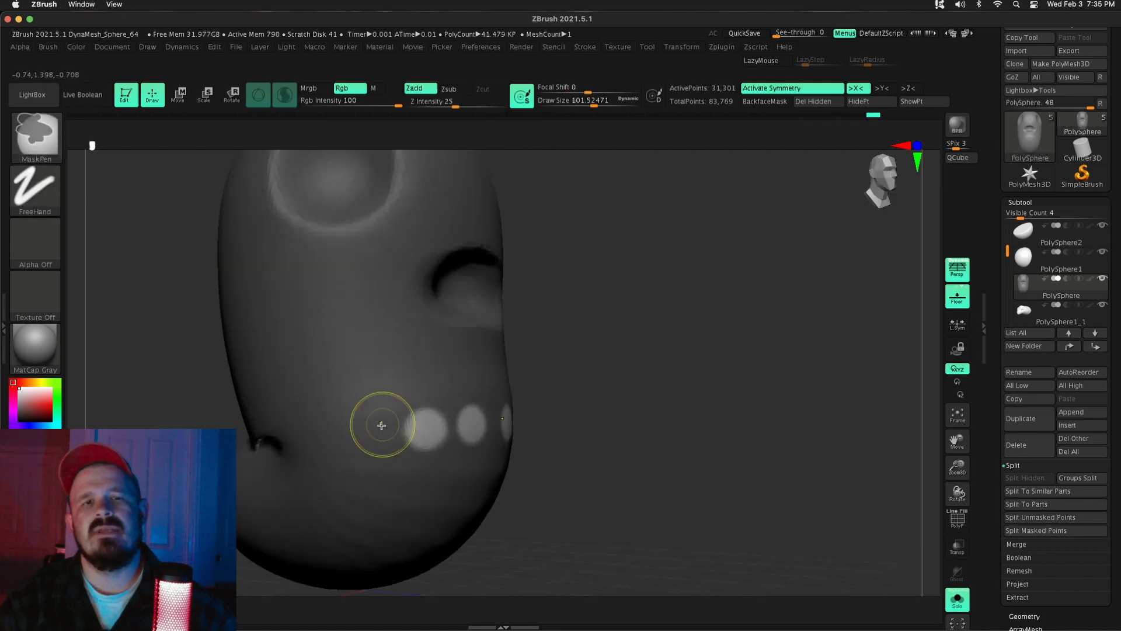
{"action": "key", "text": "ctrl+z"}
{"action": "left_click", "coordinate": [390, 393], "text": "ctrl+alt"}
{"action": "left_click_drag", "start_coordinate": [700, 403], "coordinate": [595, 401]}
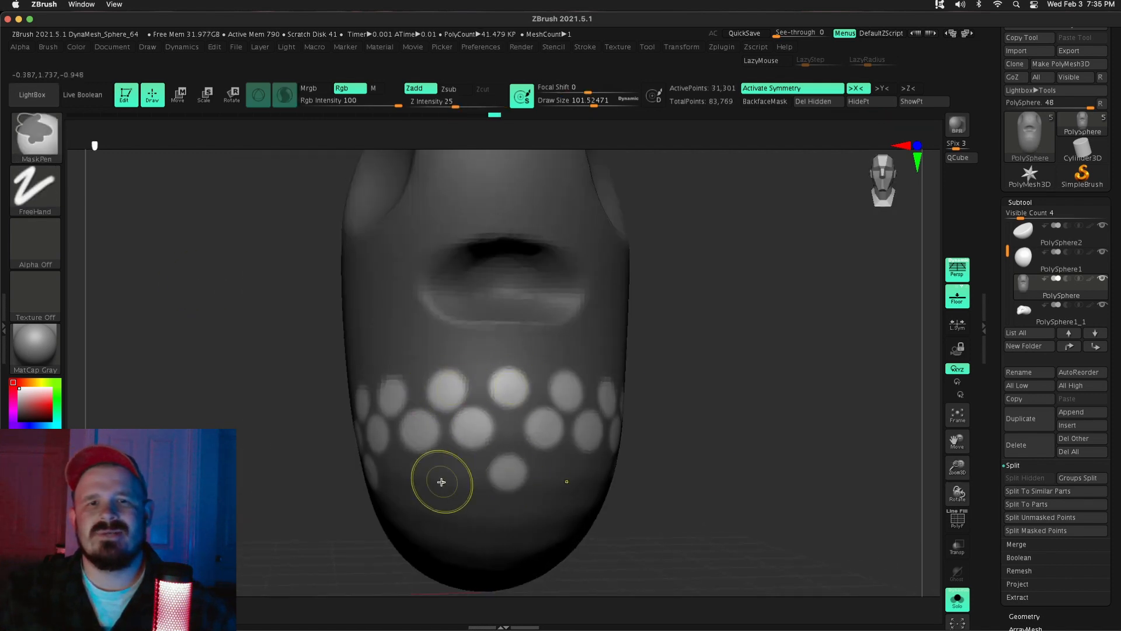
Step: Continue the staggered rows of unmasked dots down to the underside of the body
{"action": "left_click", "coordinate": [442, 482], "text": "ctrl+alt"}
{"action": "mouse_move", "coordinate": [957, 467]}
{"action": "left_mouse_down"}
{"action": "mouse_move", "coordinate": [956, 443]}
{"action": "mouse_move", "coordinate": [957, 467]}
{"action": "left_mouse_up"}
{"action": "left_click", "coordinate": [518, 373], "text": "ctrl+alt"}
{"action": "mouse_move", "coordinate": [689, 362]}
{"action": "left_mouse_down"}
{"action": "mouse_move", "coordinate": [800, 363]}
{"action": "mouse_move", "coordinate": [685, 354]}
{"action": "mouse_move", "coordinate": [668, 325]}
{"action": "mouse_move", "coordinate": [580, 353]}
{"action": "mouse_move", "coordinate": [691, 333]}
{"action": "mouse_move", "coordinate": [474, 445]}
{"action": "left_mouse_up"}
{"action": "left_click", "coordinate": [403, 395], "text": "ctrl+alt"}
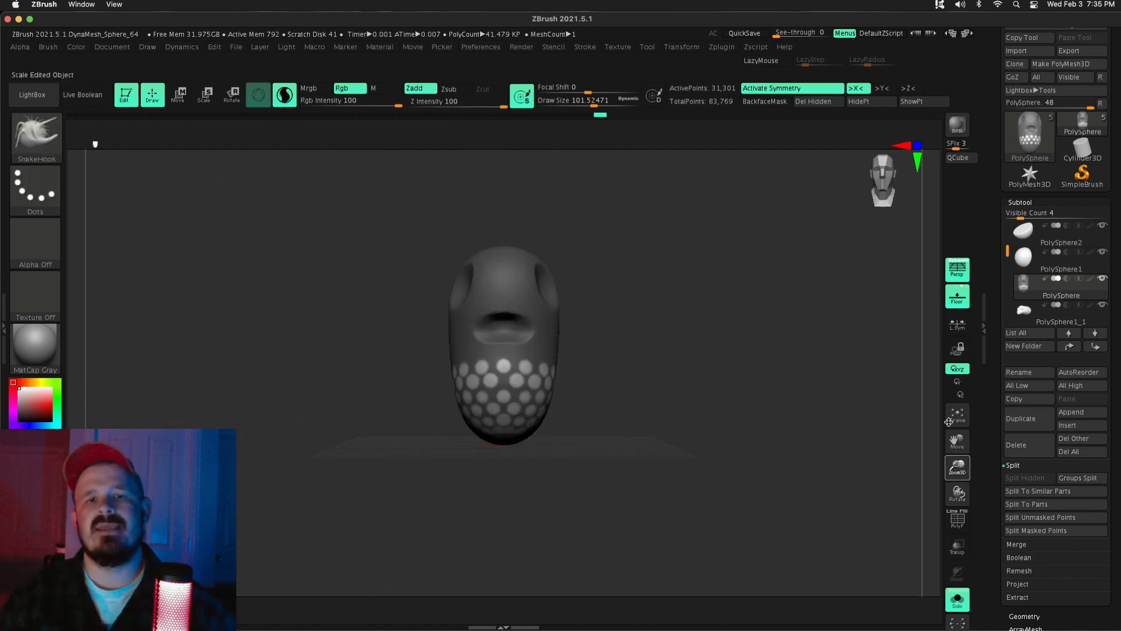
Step: Pull the unmasked dots downward into overlapping feathers with the SnakeHook brush and soften them with Smooth
{"action": "mouse_move", "coordinate": [672, 374]}
{"action": "left_mouse_down"}
{"action": "mouse_move", "coordinate": [658, 406]}
{"action": "mouse_move", "coordinate": [395, 400]}
{"action": "mouse_move", "coordinate": [454, 513]}
{"action": "left_mouse_up"}
{"action": "left_click_drag", "start_coordinate": [689, 420], "coordinate": [901, 473]}
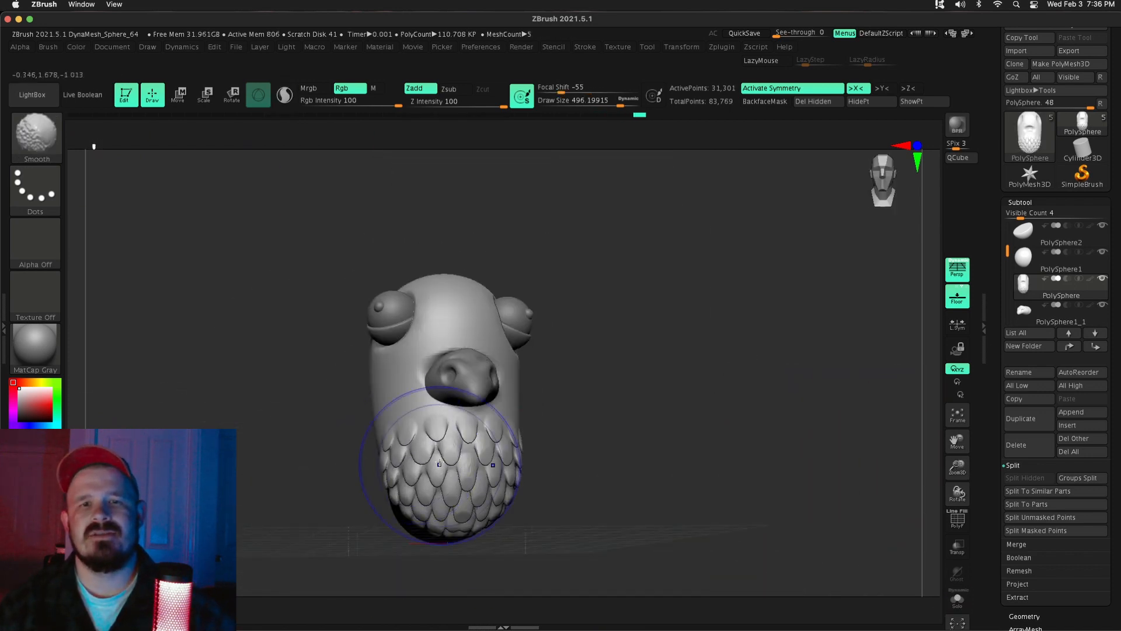
{"action": "mouse_move", "coordinate": [776, 372]}
{"action": "left_mouse_down"}
{"action": "mouse_move", "coordinate": [688, 438]}
{"action": "mouse_move", "coordinate": [689, 303]}
{"action": "left_mouse_up"}
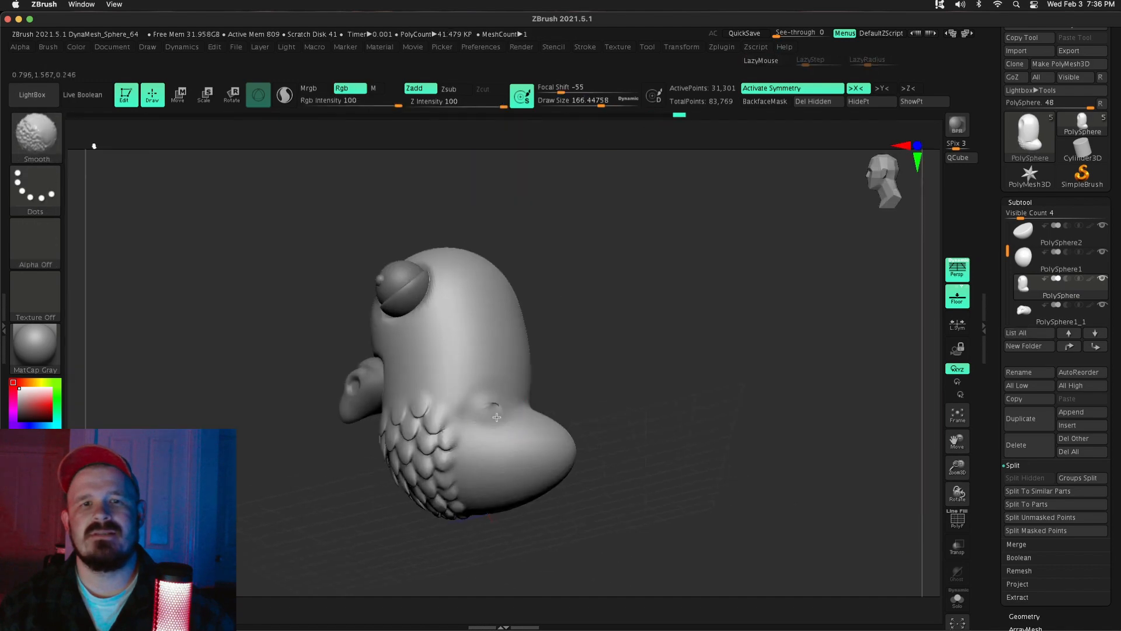
Step: Open the DynaMesh settings in the geometry options of the body
{"action": "left_click_drag", "start_coordinate": [749, 352], "coordinate": [785, 403]}
{"action": "left_click", "coordinate": [1024, 616]}
{"action": "left_click", "coordinate": [1019, 398]}
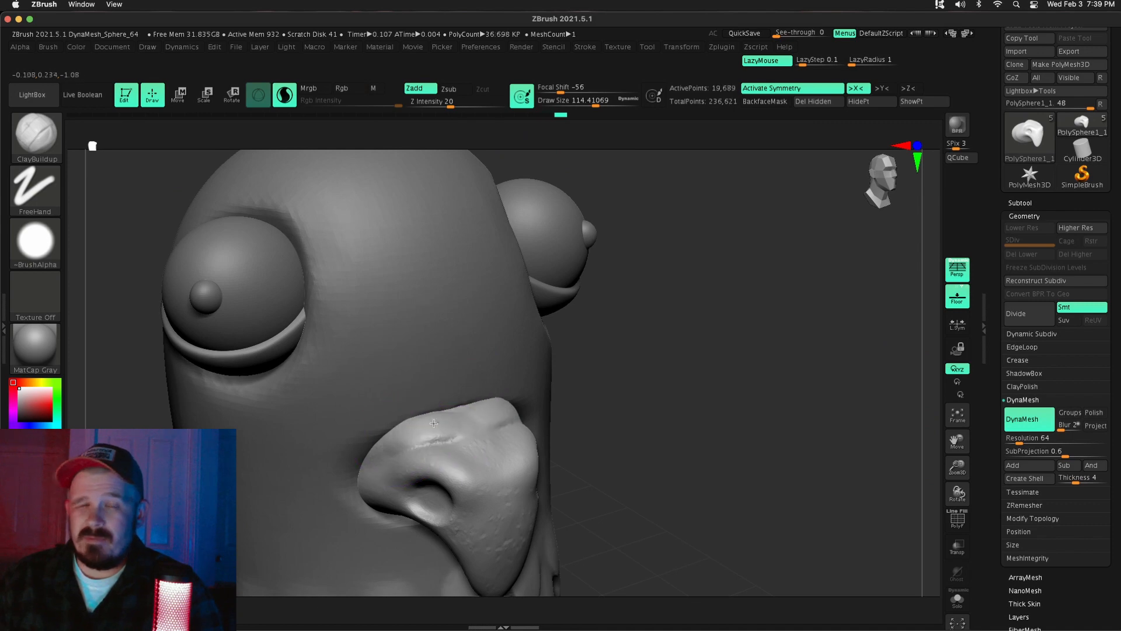
Step: Insert a capsule below one eye and curve it along the underside of the lower eyelid as an eye bag
{"action": "key", "text": "b"}
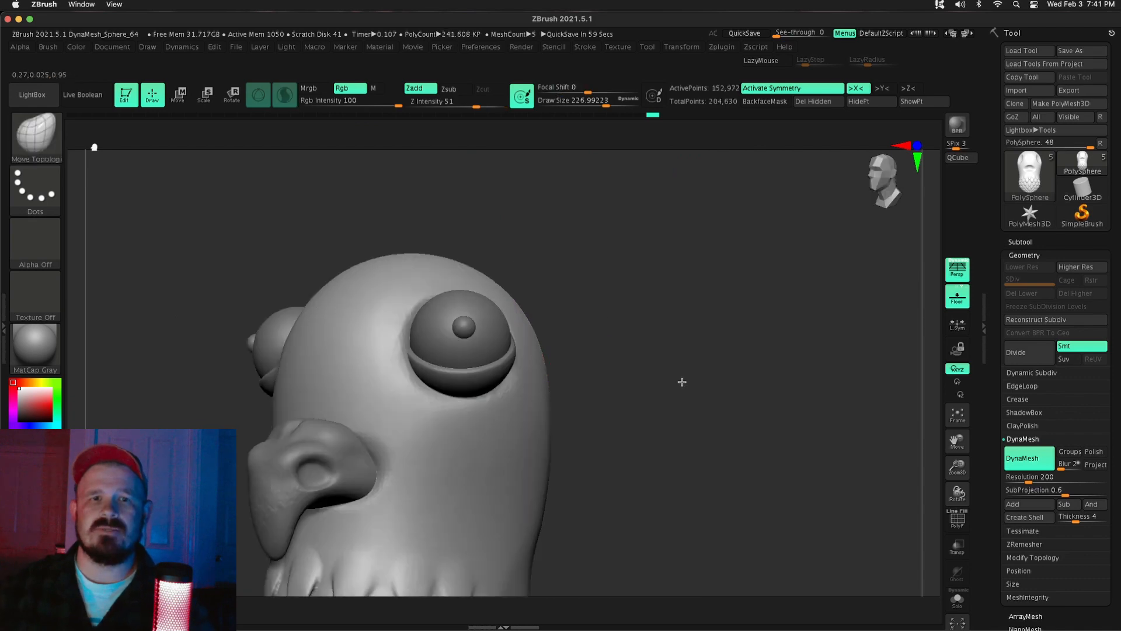
{"action": "key", "text": "b"}
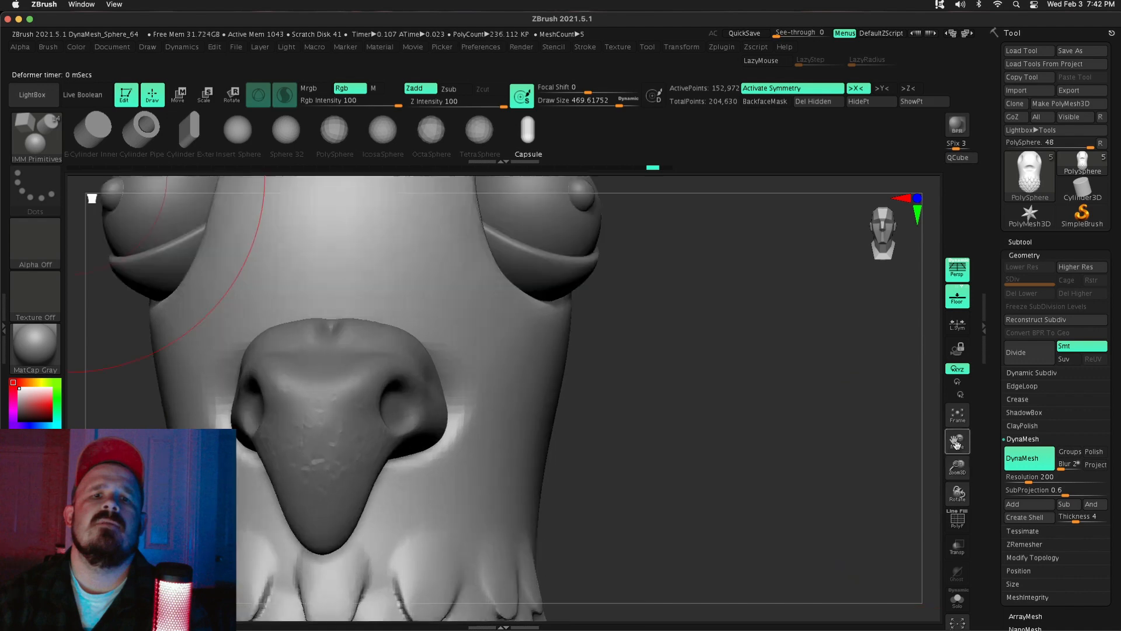
{"action": "key", "text": "b"}
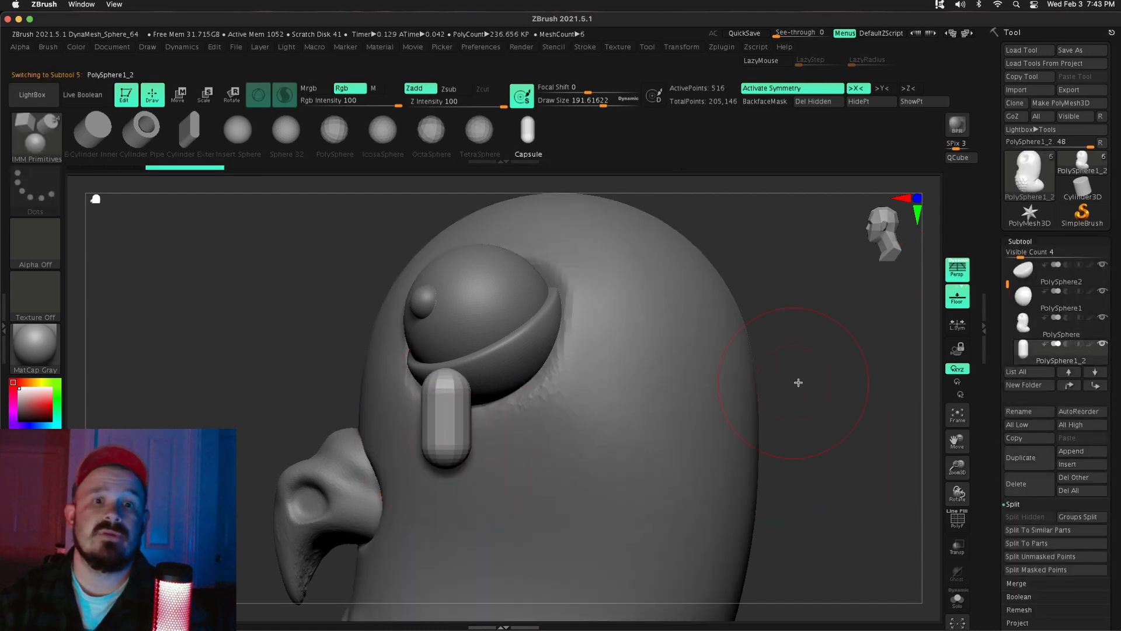
{"action": "key", "text": "w"}
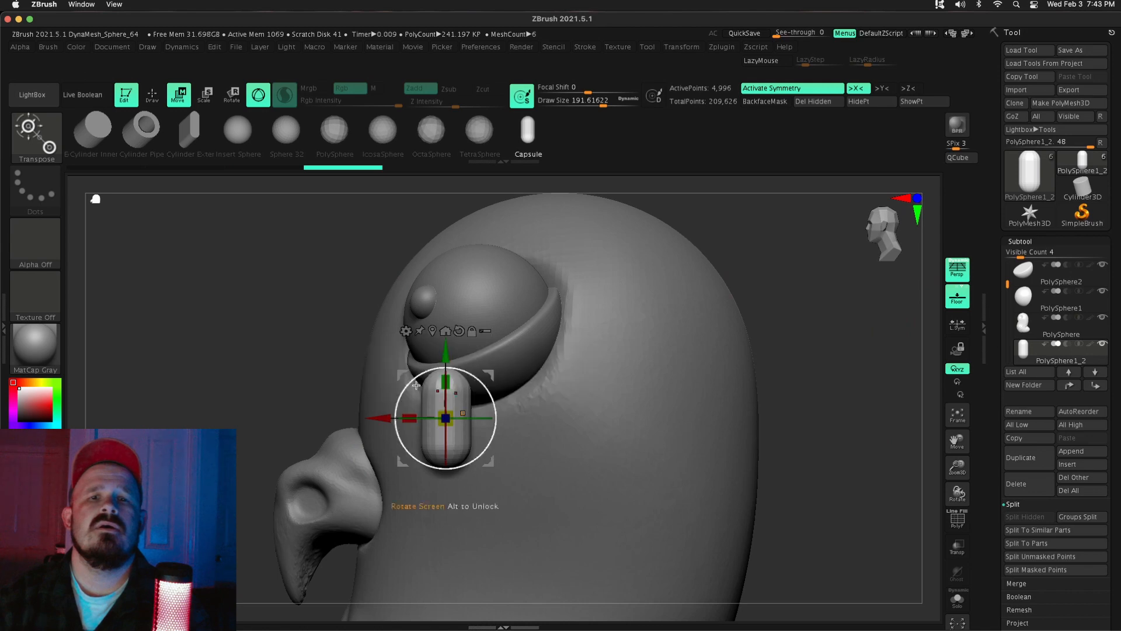
{"action": "left_click_drag", "start_coordinate": [261, 380], "coordinate": [918, 499]}
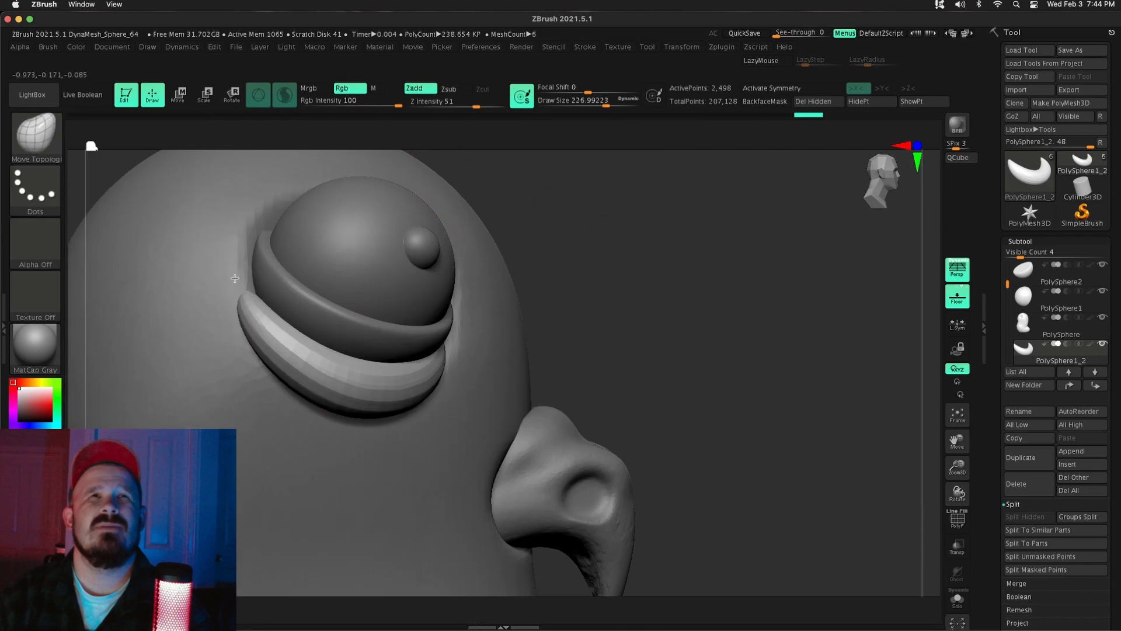
Step: Refine the eye bag's shape around the lower eyelid with the Move Topological brush
{"action": "left_click_drag", "start_coordinate": [672, 315], "coordinate": [497, 327]}
{"action": "left_click_drag", "start_coordinate": [280, 409], "coordinate": [283, 389]}
{"action": "left_click_drag", "start_coordinate": [788, 350], "coordinate": [672, 351]}
{"action": "left_click_drag", "start_coordinate": [146, 380], "coordinate": [234, 379]}
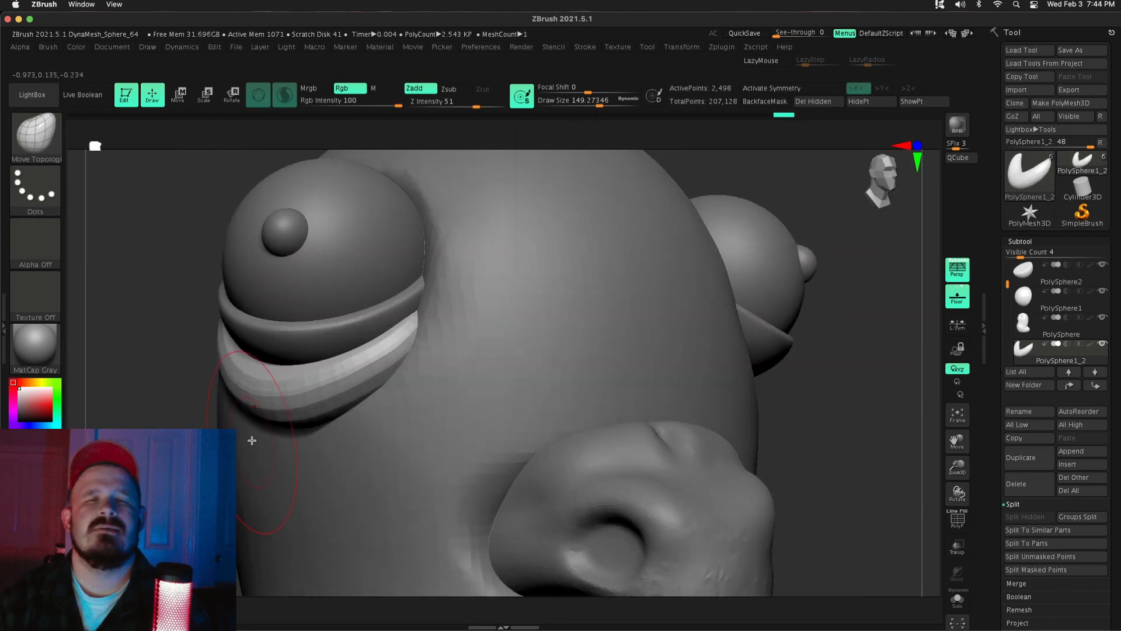
{"action": "left_click_drag", "start_coordinate": [250, 441], "coordinate": [257, 418]}
{"action": "mouse_move", "coordinate": [806, 380]}
{"action": "left_mouse_down"}
{"action": "mouse_move", "coordinate": [750, 395]}
{"action": "mouse_move", "coordinate": [323, 415]}
{"action": "left_mouse_up"}
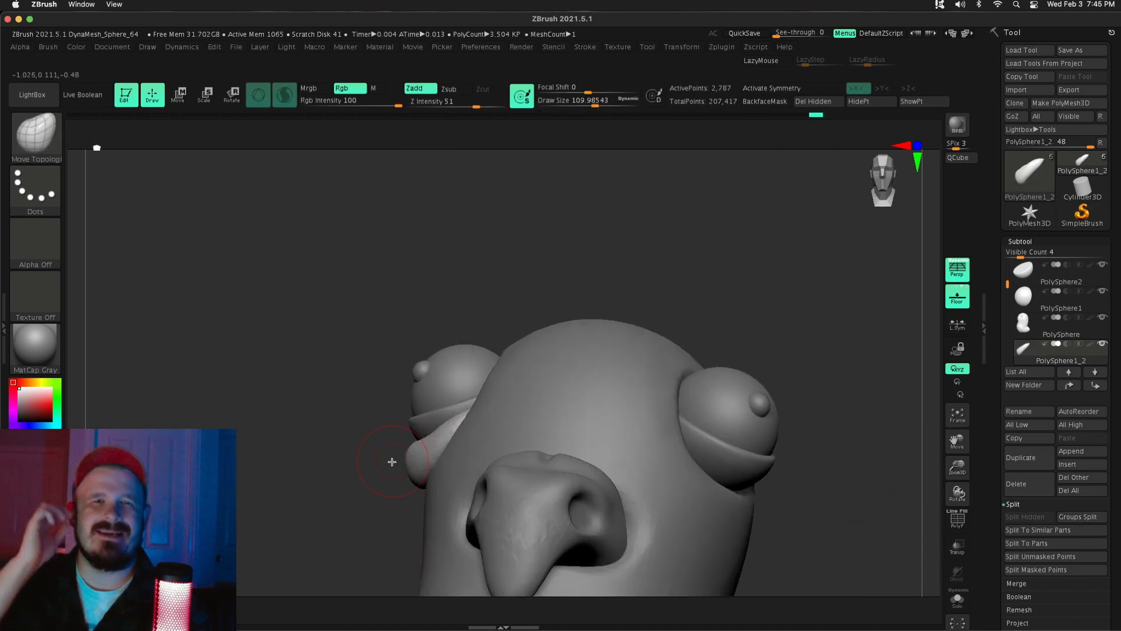
Step: Close the subtool list and choose the Clay brush for resculpting the beak
{"action": "left_click_drag", "start_coordinate": [392, 461], "coordinate": [558, 383]}
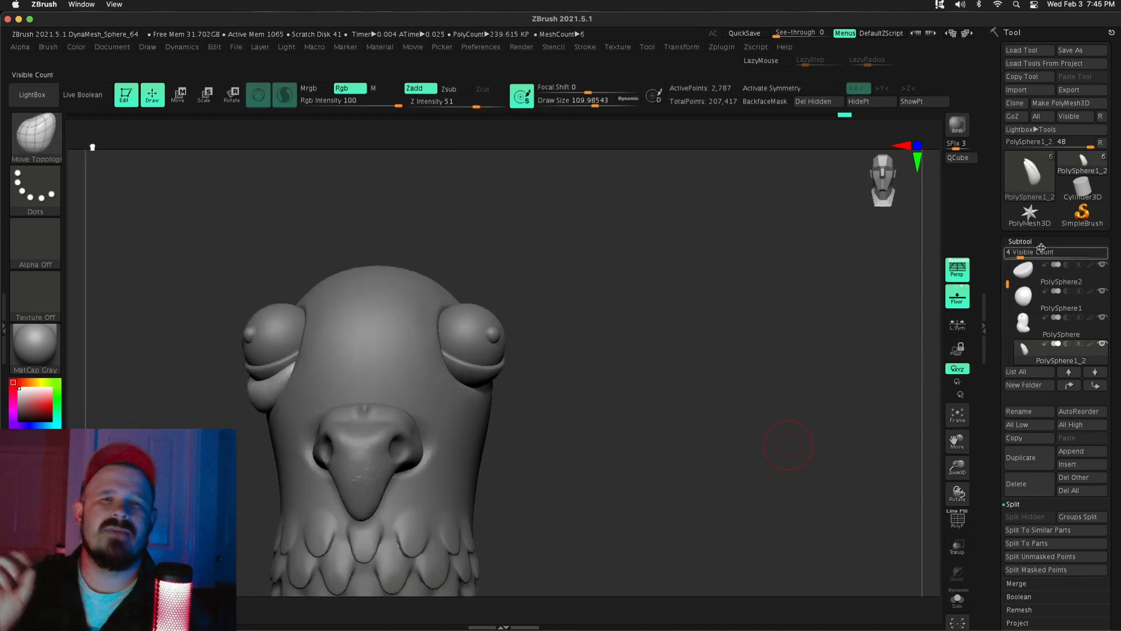
{"action": "left_click", "coordinate": [1041, 244]}
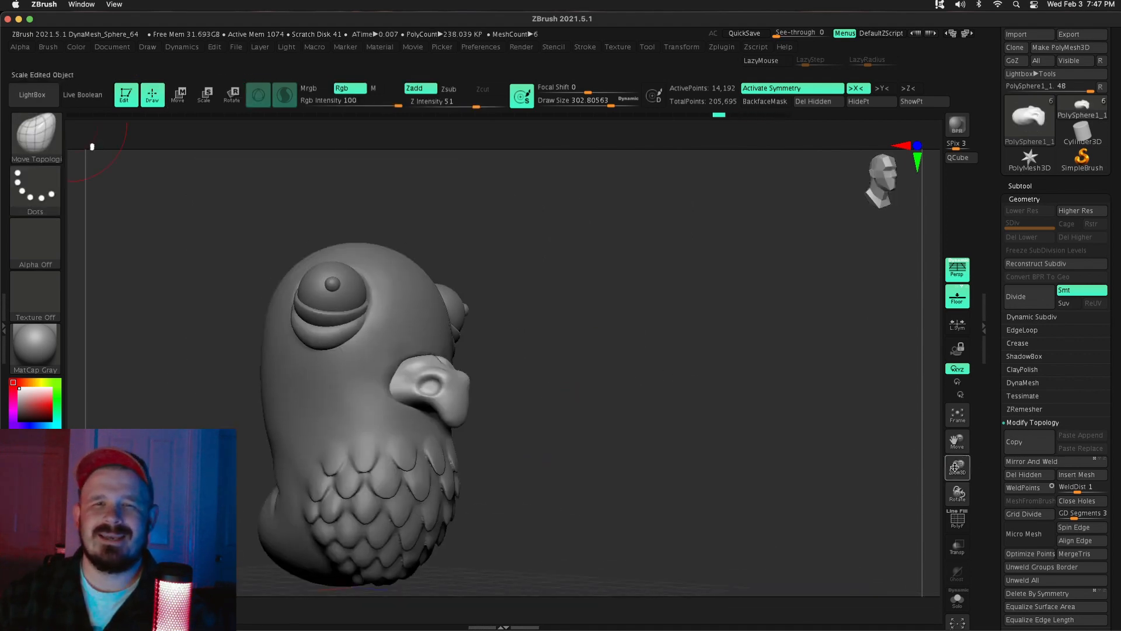
{"action": "key", "text": "b"}
{"action": "key", "text": "c"}
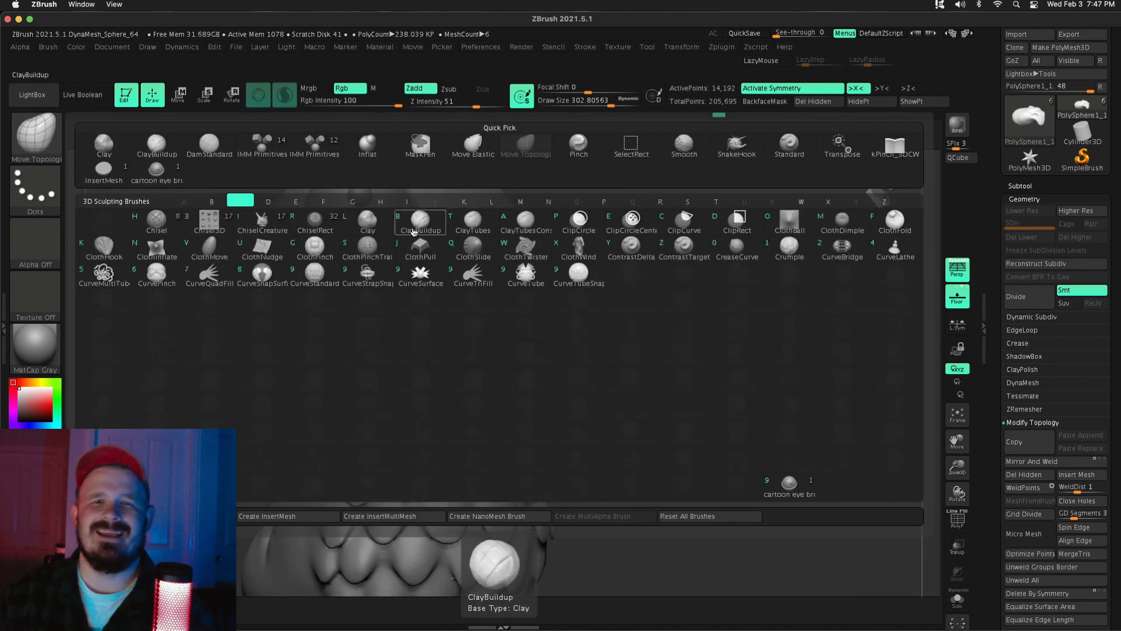
{"action": "key", "text": "l"}
{"action": "key", "text": "s"}
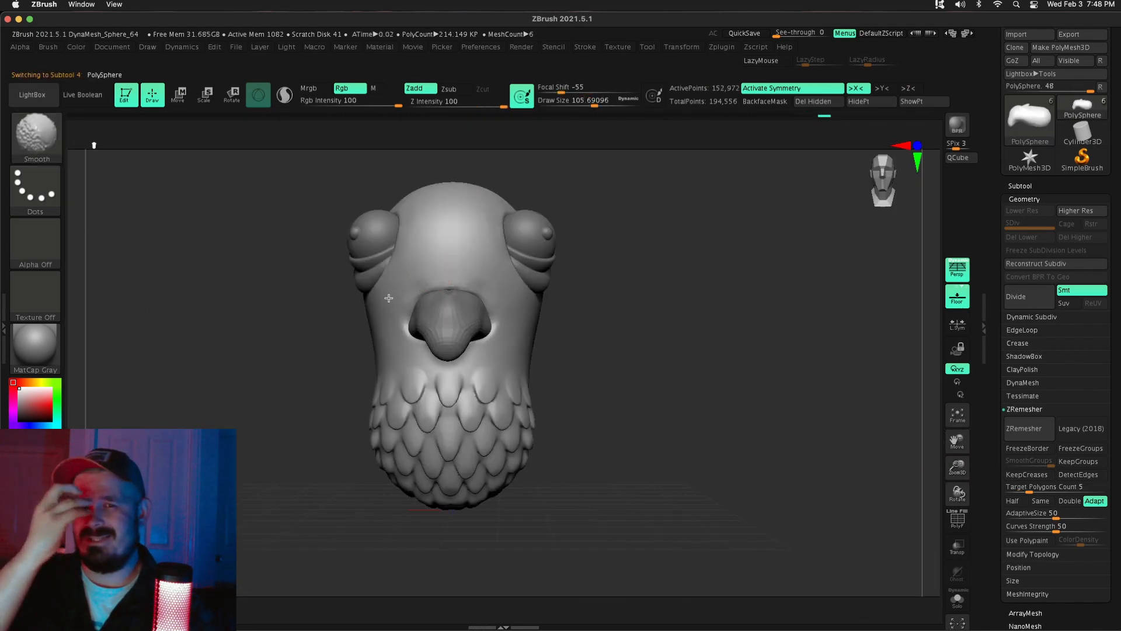
Step: Choose the IMM Primitives insert-mesh brush with the body as the active subtool
{"action": "left_click", "coordinate": [43, 155]}
{"action": "left_click", "coordinate": [374, 359]}
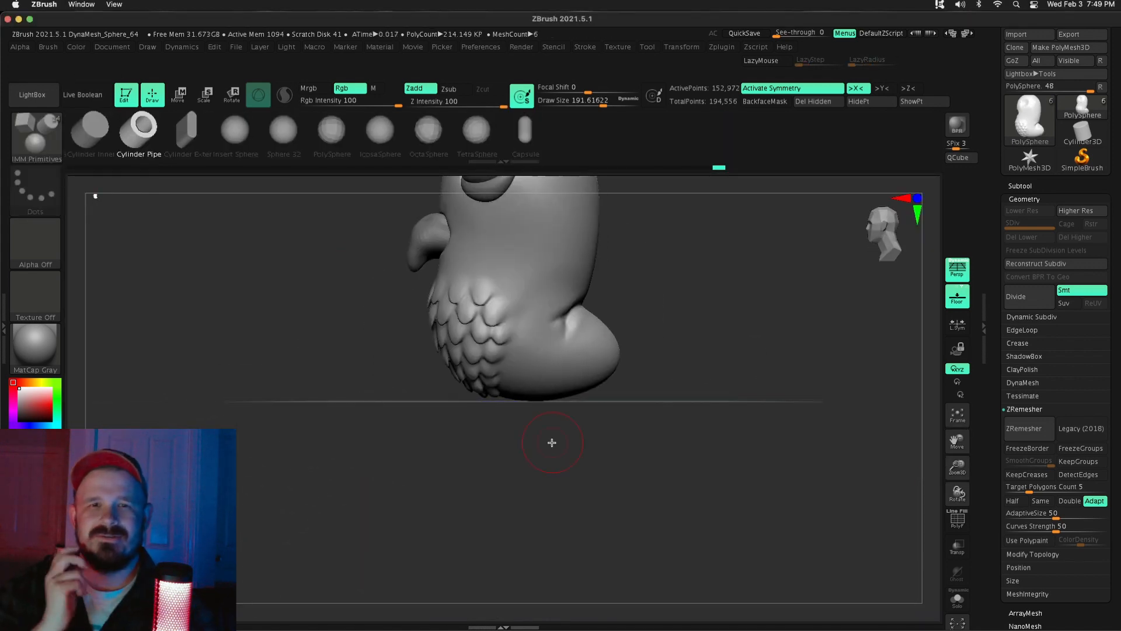
{"action": "left_click_drag", "start_coordinate": [551, 443], "coordinate": [661, 333]}
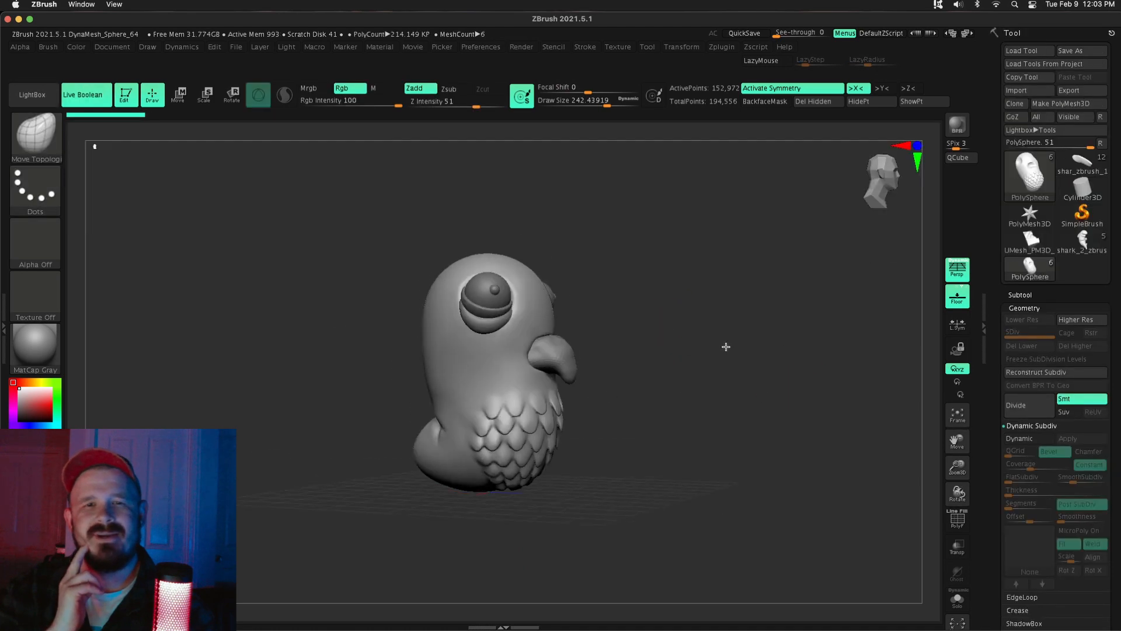
Step: Add a ring primitive as a separate subtool, scale it down and place it under the rear of the body
{"action": "key", "text": "b"}
{"action": "key", "text": "i"}
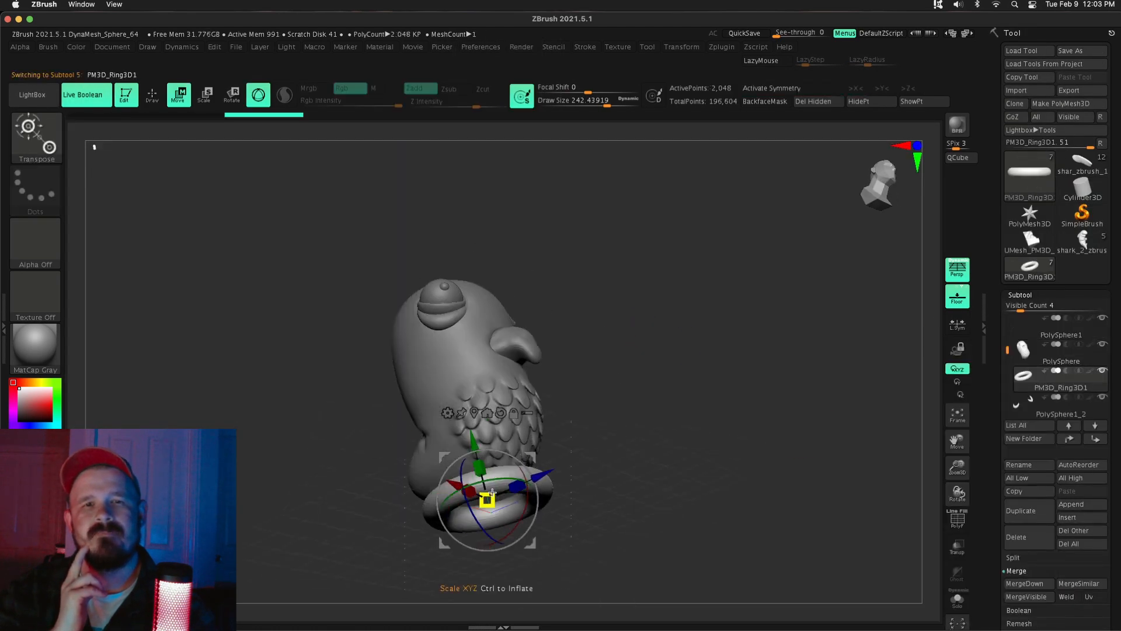
{"action": "left_click_drag", "start_coordinate": [954, 438], "coordinate": [969, 493]}
{"action": "left_click_drag", "start_coordinate": [586, 397], "coordinate": [584, 423]}
{"action": "left_click_drag", "start_coordinate": [957, 494], "coordinate": [1016, 490]}
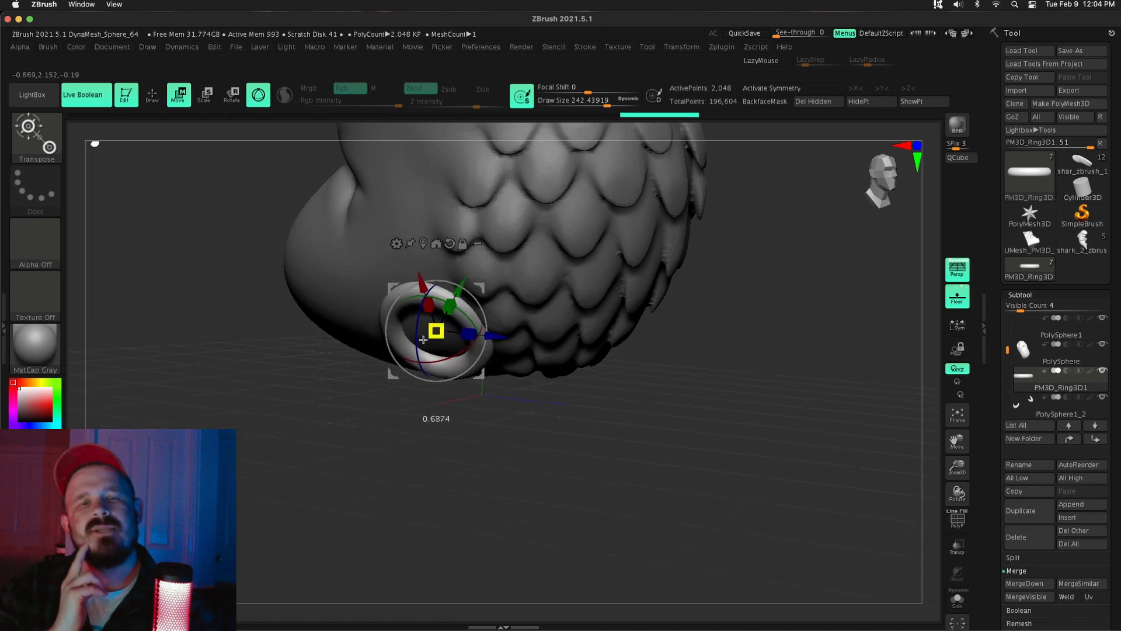
Step: Thicken the ring with the Inflate deformer and adjust its overall scale
{"action": "left_click", "coordinate": [397, 242]}
{"action": "left_click", "coordinate": [525, 312]}
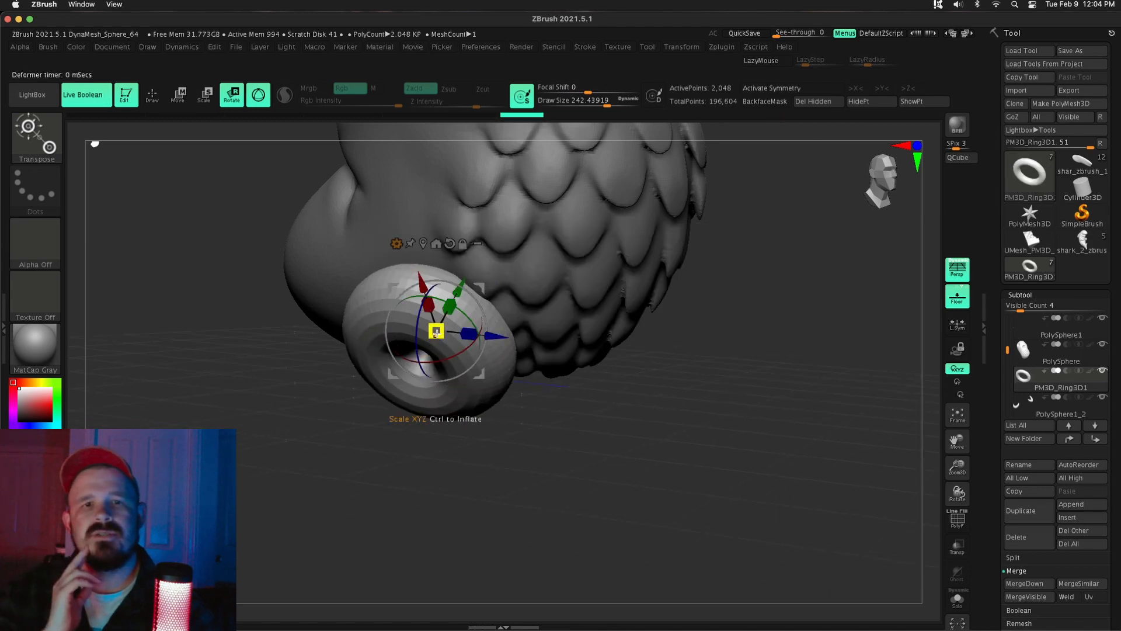
{"action": "left_click_drag", "start_coordinate": [436, 332], "coordinate": [416, 357]}
Step: Reposition the thickened ring so it sits against the underside of the body as a hip joint
{"action": "left_click_drag", "start_coordinate": [444, 435], "coordinate": [470, 308]}
{"action": "left_click_drag", "start_coordinate": [584, 409], "coordinate": [718, 408]}
{"action": "left_click_drag", "start_coordinate": [408, 358], "coordinate": [421, 359]}
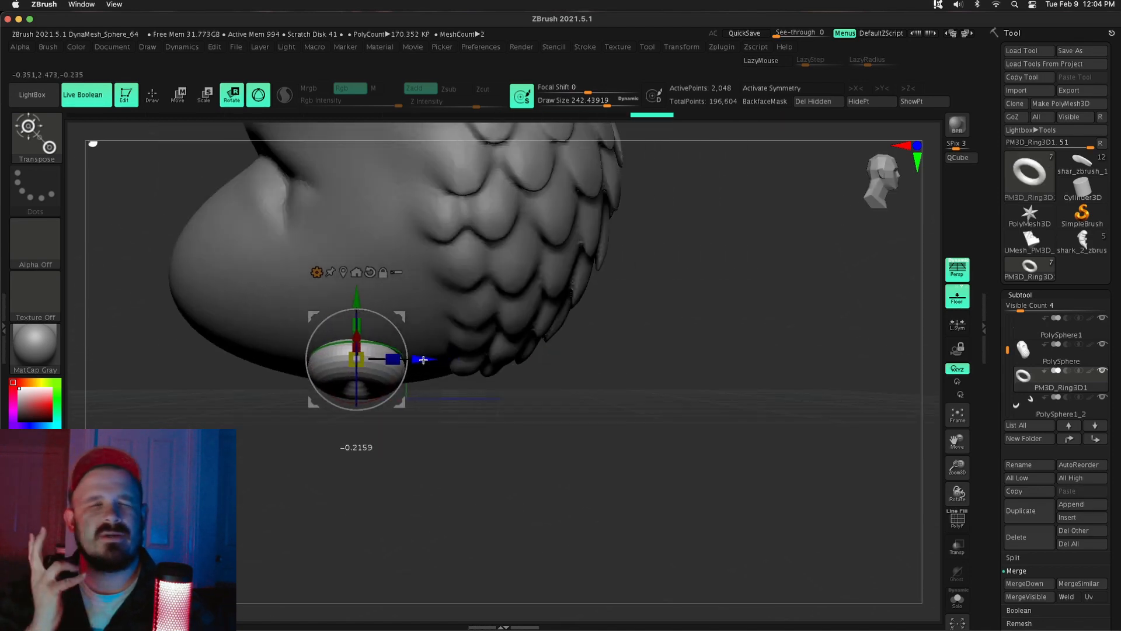
{"action": "left_click_drag", "start_coordinate": [584, 432], "coordinate": [718, 432]}
{"action": "left_click_drag", "start_coordinate": [448, 321], "coordinate": [455, 329]}
Step: Turn off the perspective view and examine the ring's placement from the side and front of the bird
{"action": "left_click_drag", "start_coordinate": [957, 467], "coordinate": [967, 513]}
{"action": "left_click", "coordinate": [957, 269]}
{"action": "left_click_drag", "start_coordinate": [450, 409], "coordinate": [542, 415]}
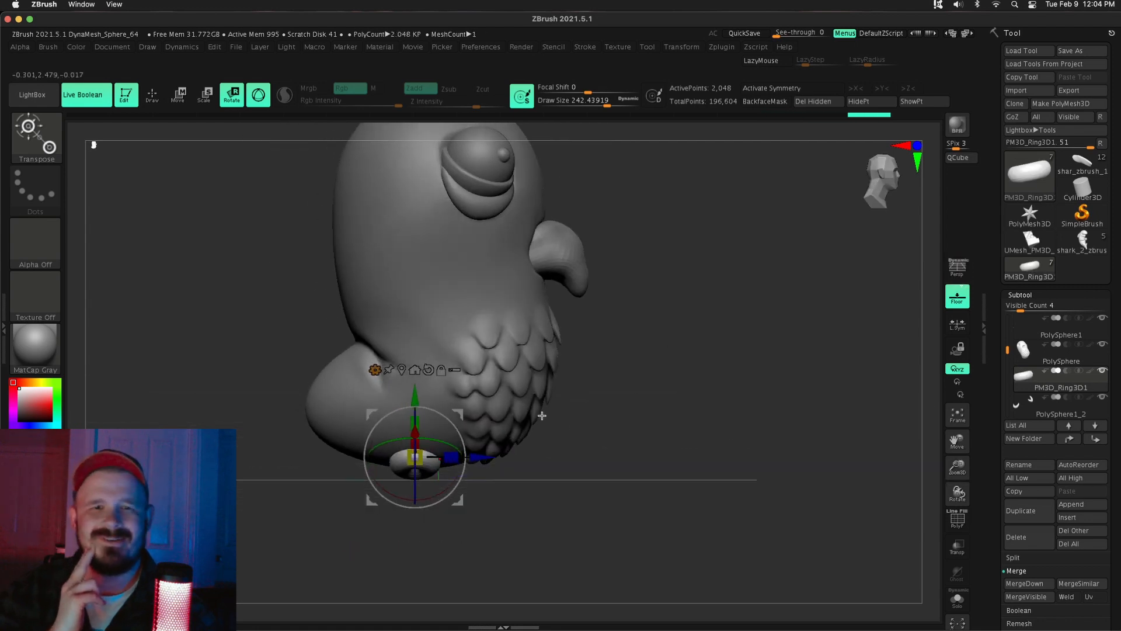
{"action": "left_click_drag", "start_coordinate": [724, 412], "coordinate": [607, 412]}
{"action": "key", "text": "q"}
{"action": "left_click_drag", "start_coordinate": [777, 453], "coordinate": [875, 453]}
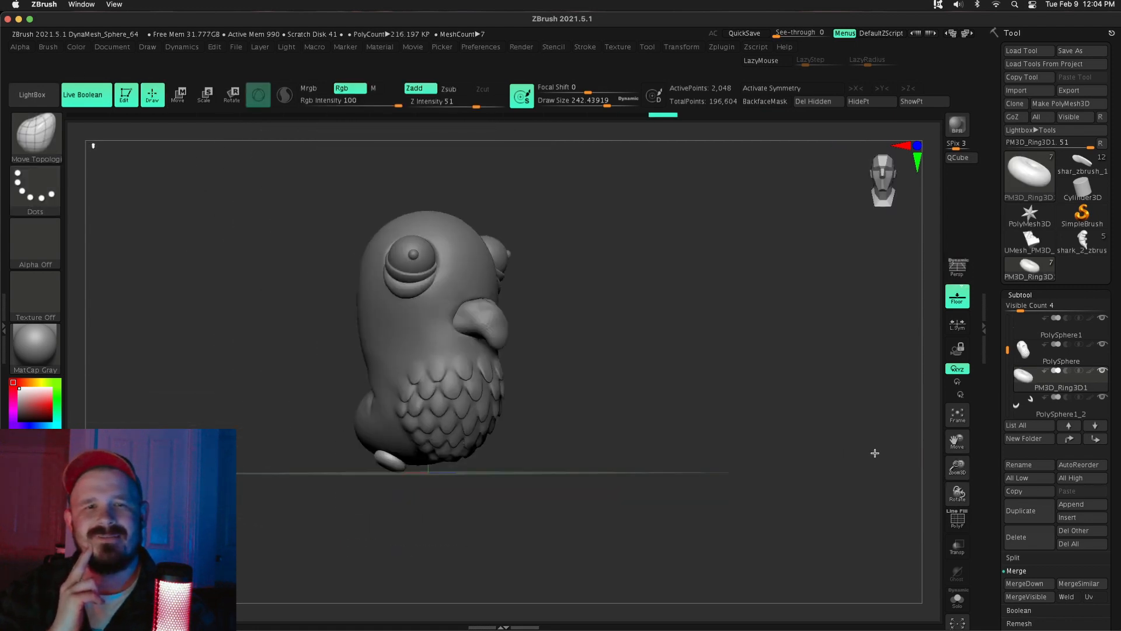
Step: Append a sphere as a new subtool and make it active
{"action": "left_click", "coordinate": [1071, 504]}
{"action": "left_click", "coordinate": [815, 456]}
{"action": "left_click", "coordinate": [1060, 406]}
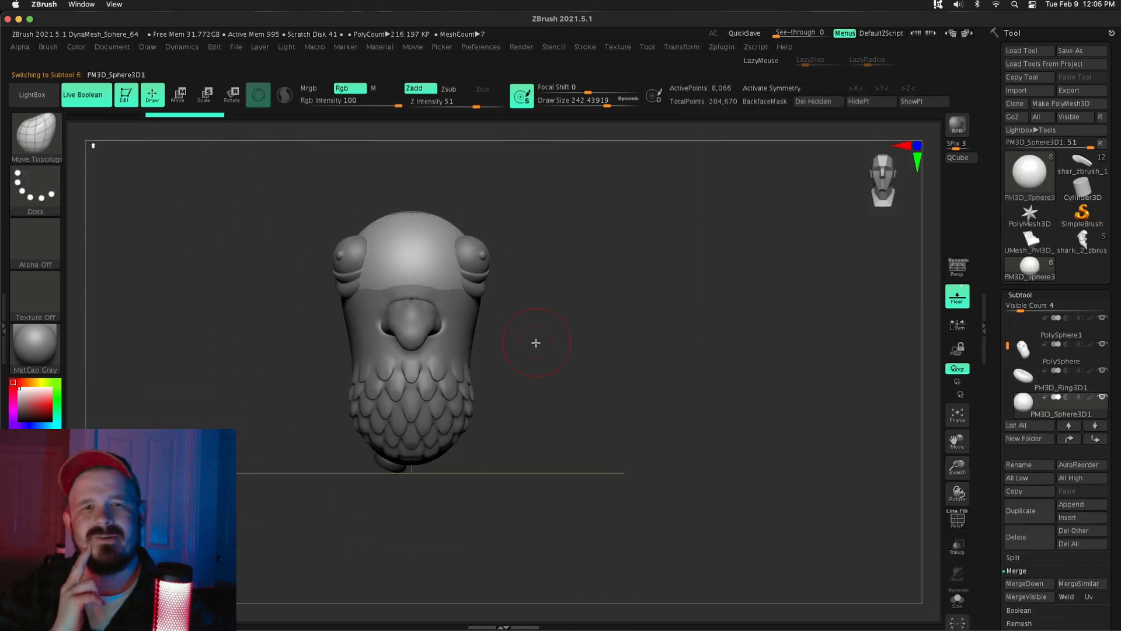
Step: Move the sphere below the hip ring, scale it down to leg width and turn perspective back on
{"action": "key", "text": "w"}
{"action": "left_click_drag", "start_coordinate": [455, 245], "coordinate": [432, 442]}
{"action": "left_click_drag", "start_coordinate": [390, 484], "coordinate": [363, 507]}
{"action": "key", "text": "p"}
{"action": "left_click_drag", "start_coordinate": [583, 467], "coordinate": [626, 383], "text": "alt"}
Step: Stretch the small sphere into an upright capsule with a gizmo deformer to form the upper leg
{"action": "left_click", "coordinate": [391, 312]}
{"action": "left_click", "coordinate": [425, 351]}
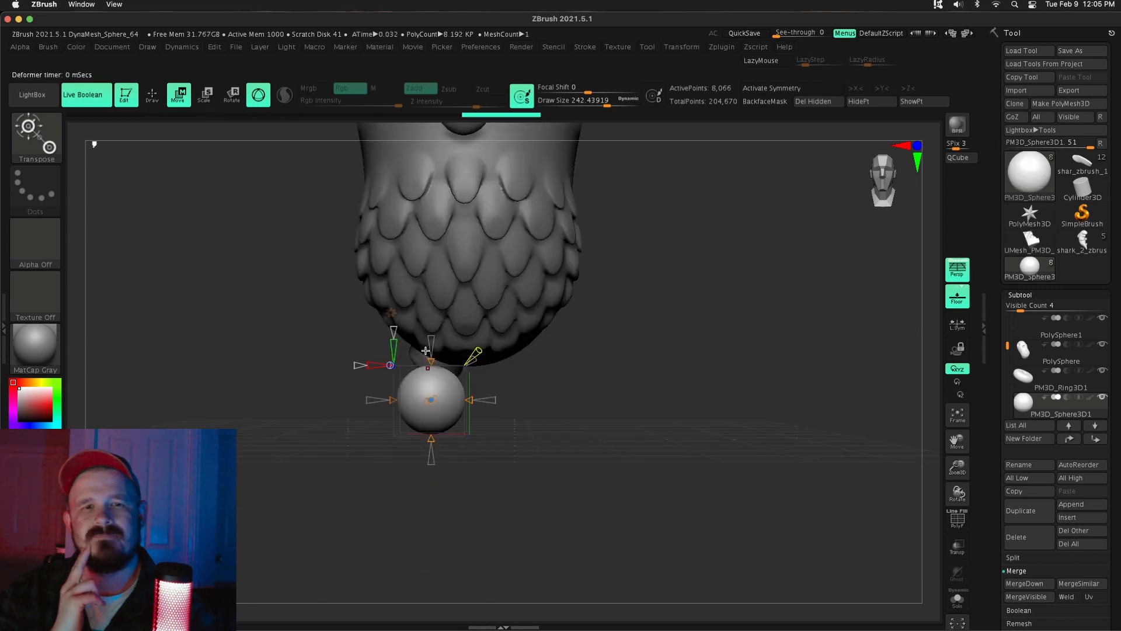
{"action": "mouse_move", "coordinate": [391, 435]}
{"action": "left_mouse_down"}
{"action": "mouse_move", "coordinate": [439, 395]}
{"action": "mouse_move", "coordinate": [463, 399]}
{"action": "mouse_move", "coordinate": [446, 371]}
{"action": "left_mouse_up"}
Step: Tilt the hip ring and rotate the upper leg capsule about 14 degrees to match it
{"action": "key", "text": "q"}
{"action": "left_click", "coordinate": [368, 353], "text": "alt"}
{"action": "key", "text": "w"}
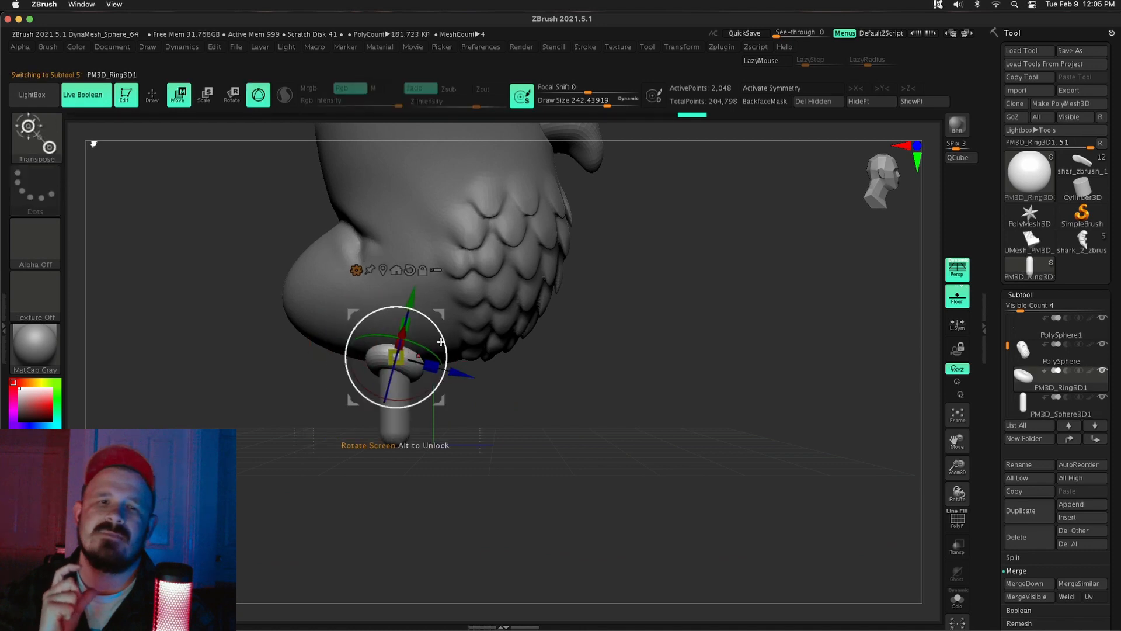
{"action": "mouse_move", "coordinate": [659, 351]}
{"action": "left_mouse_down"}
{"action": "mouse_move", "coordinate": [576, 365]}
{"action": "mouse_move", "coordinate": [660, 364]}
{"action": "left_mouse_up"}
{"action": "key", "text": "q"}
{"action": "left_click", "coordinate": [395, 411], "text": "alt"}
{"action": "left_click_drag", "start_coordinate": [443, 403], "coordinate": [440, 387]}
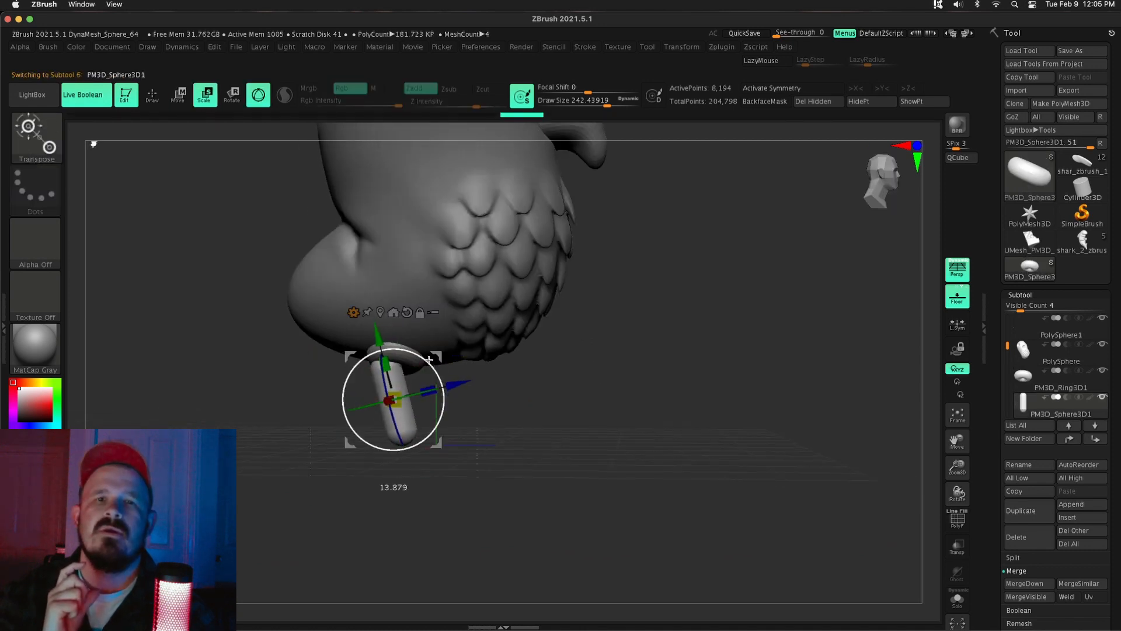
Step: Lengthen the tilted upper leg capsule with a gizmo deformer
{"action": "left_click", "coordinate": [359, 312]}
{"action": "left_click", "coordinate": [435, 378]}
{"action": "left_click_drag", "start_coordinate": [411, 448], "coordinate": [413, 447]}
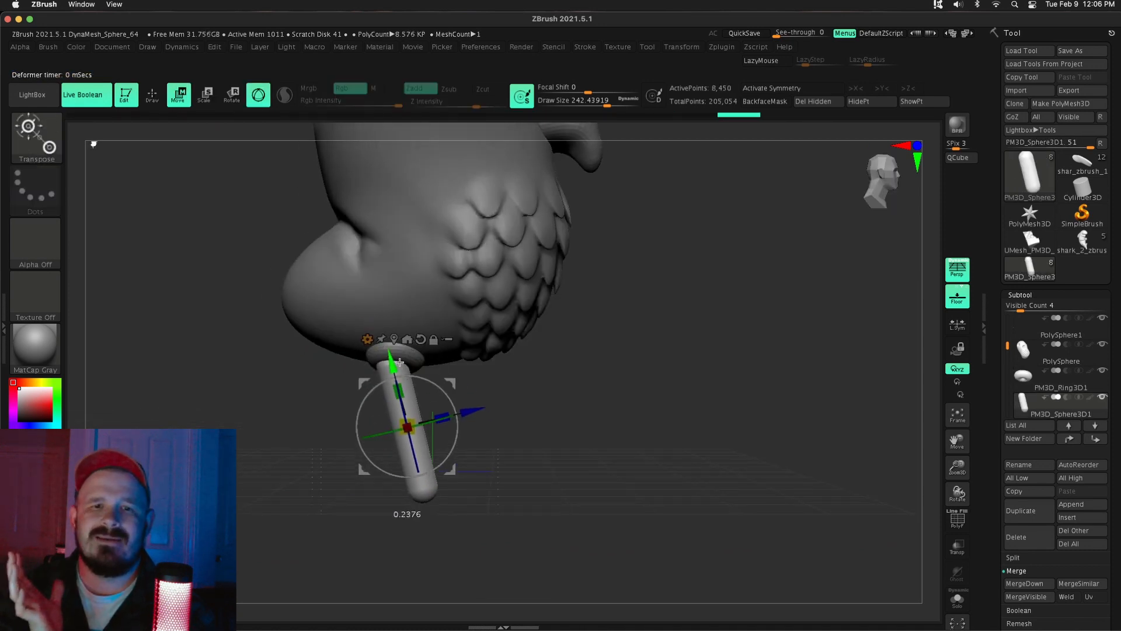
Step: Duplicate the upper leg capsule and move the copy down to its lower end as a lower leg
{"action": "mouse_move", "coordinate": [470, 520]}
{"action": "left_mouse_down", "text": "alt"}
{"action": "mouse_move", "coordinate": [471, 456]}
{"action": "mouse_move", "coordinate": [471, 505]}
{"action": "left_mouse_up", "text": "alt"}
{"action": "key", "text": "q"}
{"action": "key", "text": "w"}
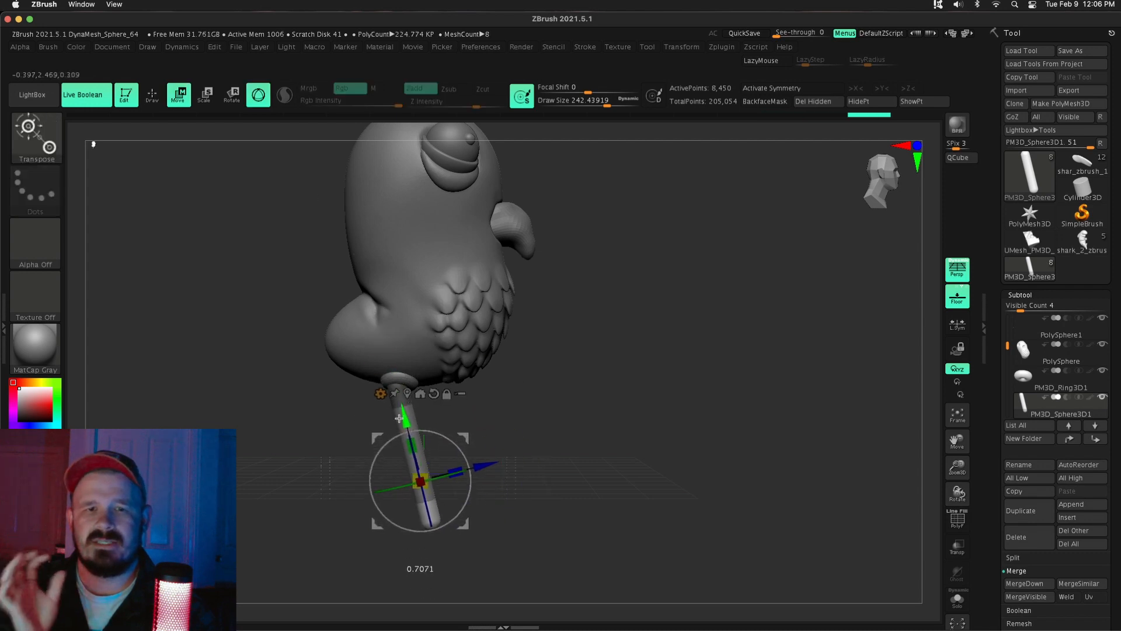
{"action": "left_click_drag", "start_coordinate": [373, 348], "coordinate": [548, 288]}
{"action": "left_click_drag", "start_coordinate": [451, 428], "coordinate": [595, 375]}
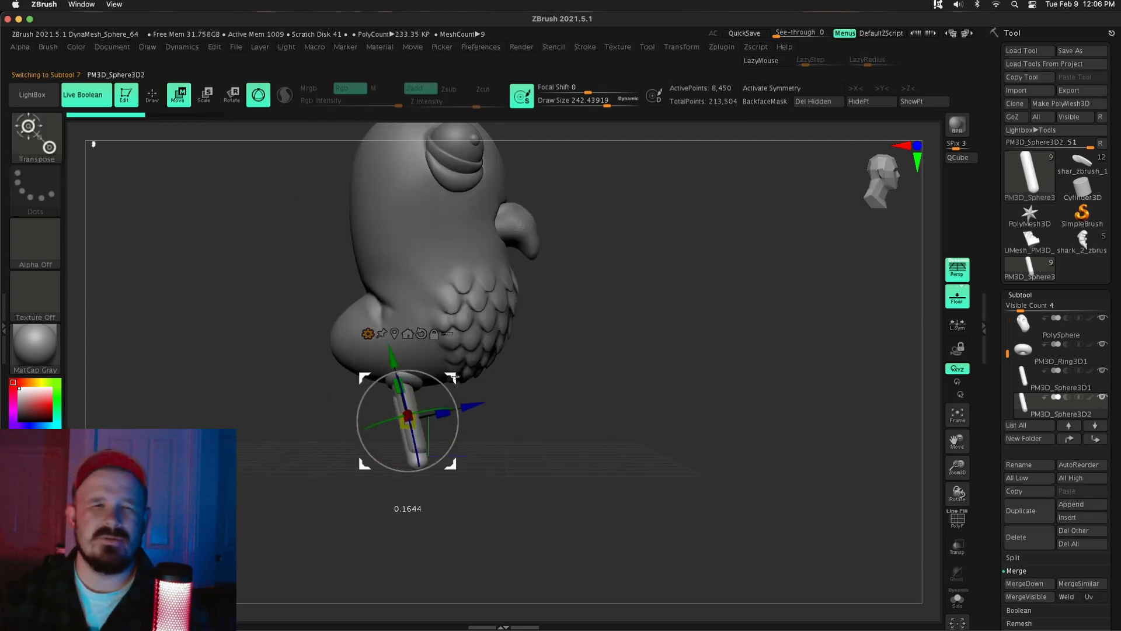
{"action": "left_click_drag", "start_coordinate": [455, 376], "coordinate": [469, 447]}
Step: Rotate the lower leg capsule by about -14 degrees so it stands vertical below the slanted upper leg
{"action": "left_click", "coordinate": [411, 409], "text": "alt"}
{"action": "key", "text": "e"}
{"action": "left_click", "coordinate": [432, 511], "text": "alt"}
{"action": "left_click_drag", "start_coordinate": [537, 467], "coordinate": [689, 432], "text": "shift"}
{"action": "left_click_drag", "start_coordinate": [483, 433], "coordinate": [484, 437]}
{"action": "left_click_drag", "start_coordinate": [538, 442], "coordinate": [481, 444], "text": "shift"}
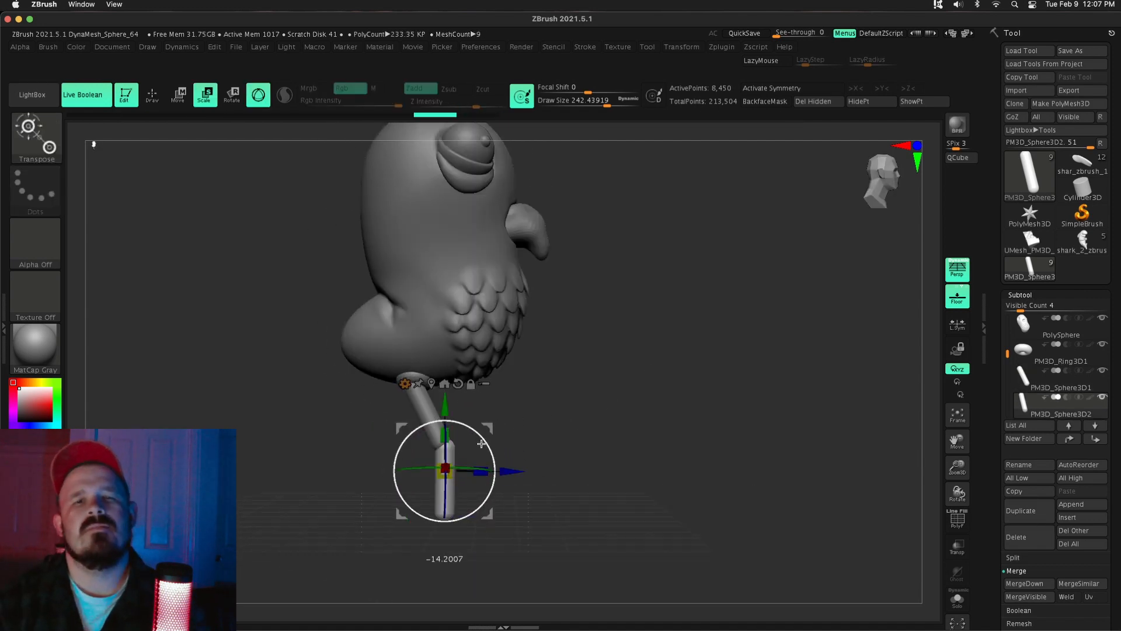
Step: Align the hip ring, upper leg and lower leg in the front view so they form one straight leg
{"action": "left_click_drag", "start_coordinate": [856, 452], "coordinate": [725, 413], "text": "shift"}
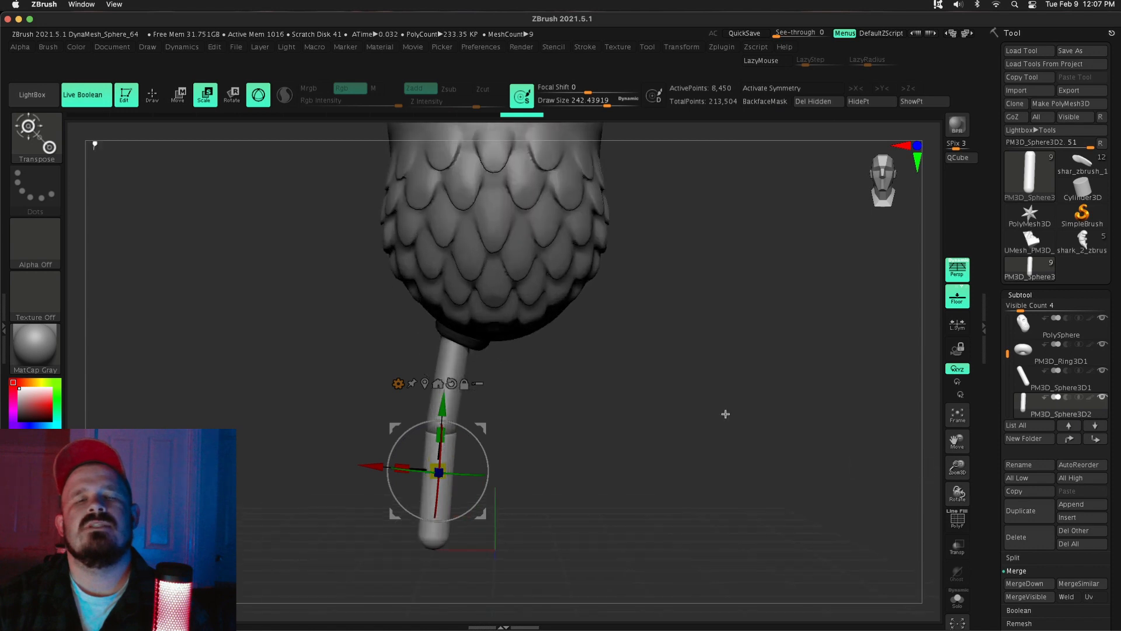
{"action": "left_click", "coordinate": [482, 344], "text": "alt"}
{"action": "key", "text": "q"}
{"action": "mouse_move", "coordinate": [561, 373]}
{"action": "left_mouse_down"}
{"action": "mouse_move", "coordinate": [625, 369]}
{"action": "mouse_move", "coordinate": [560, 373]}
{"action": "left_mouse_up"}
{"action": "key", "text": "w"}
{"action": "left_click_drag", "start_coordinate": [505, 279], "coordinate": [510, 281]}
{"action": "left_click_drag", "start_coordinate": [503, 428], "coordinate": [506, 430]}
{"action": "left_click_drag", "start_coordinate": [564, 418], "coordinate": [606, 393]}
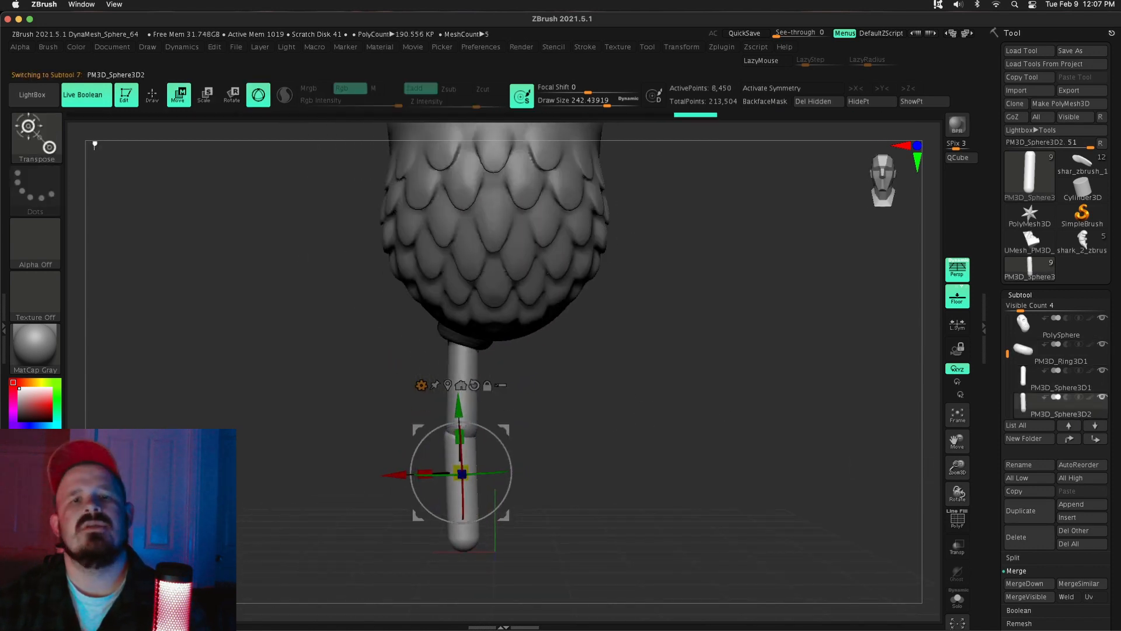
{"action": "left_click_drag", "start_coordinate": [396, 474], "coordinate": [399, 473]}
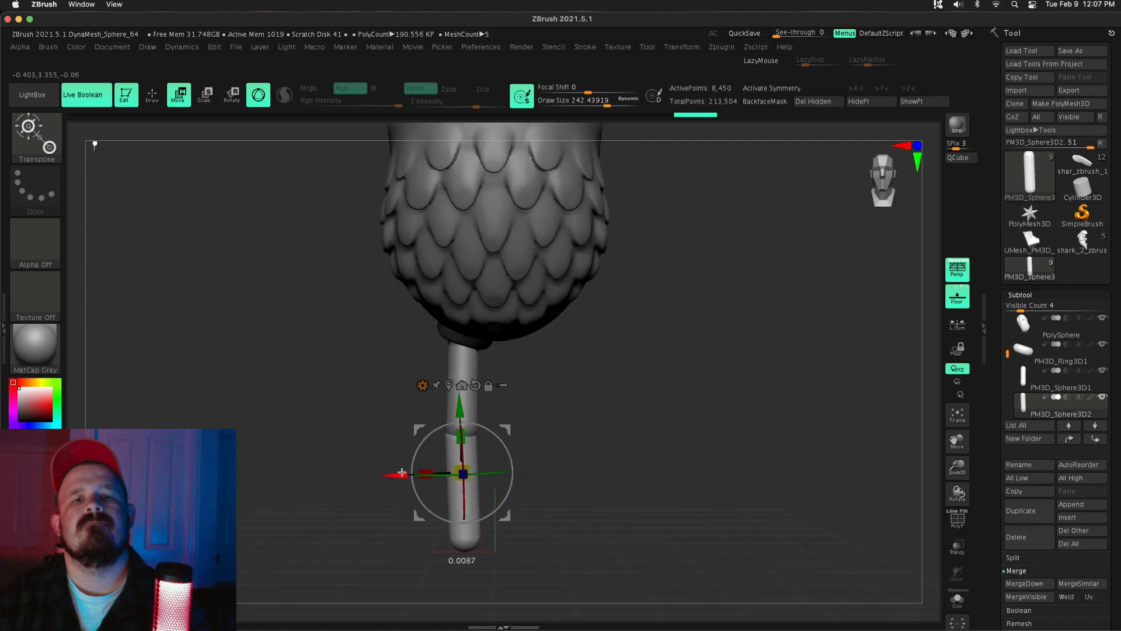
Step: Try to adjust the length of the lower leg capsule with a gizmo deformer
{"action": "left_click", "coordinate": [421, 385]}
{"action": "left_click", "coordinate": [445, 409]}
{"action": "left_click_drag", "start_coordinate": [575, 426], "coordinate": [565, 426]}
{"action": "left_click_drag", "start_coordinate": [466, 557], "coordinate": [465, 528]}
{"action": "left_click_drag", "start_coordinate": [587, 460], "coordinate": [572, 459]}
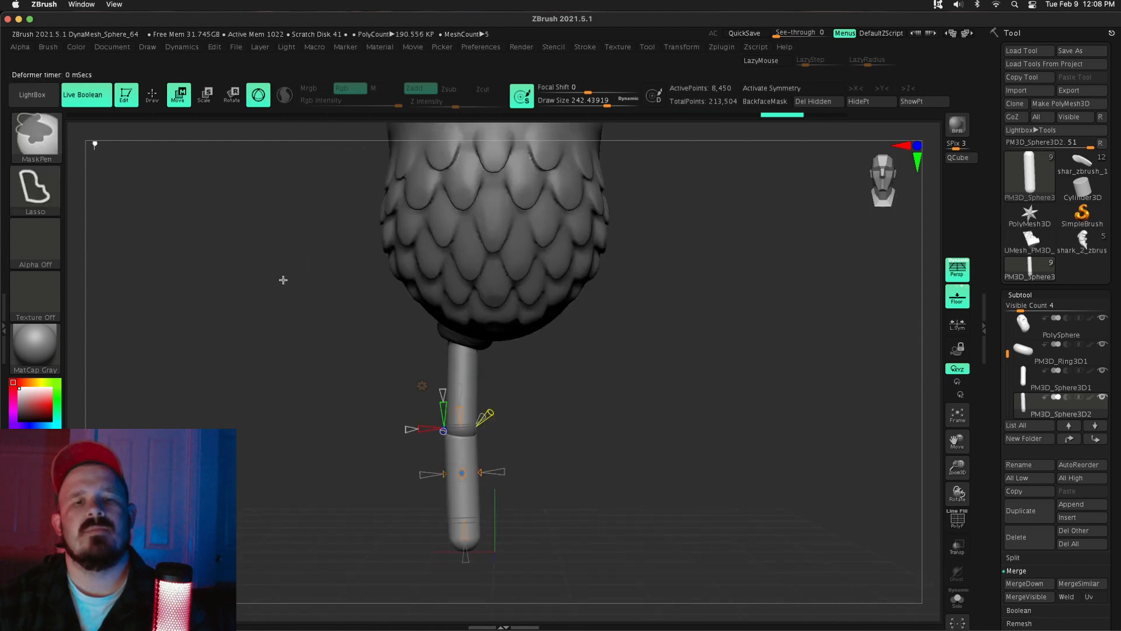
{"action": "left_click_drag", "start_coordinate": [609, 413], "coordinate": [753, 415]}
{"action": "left_click", "coordinate": [421, 385]}
{"action": "left_click", "coordinate": [445, 409]}
{"action": "left_click_drag", "start_coordinate": [533, 471], "coordinate": [528, 471]}
{"action": "left_click_drag", "start_coordinate": [957, 467], "coordinate": [925, 449]}
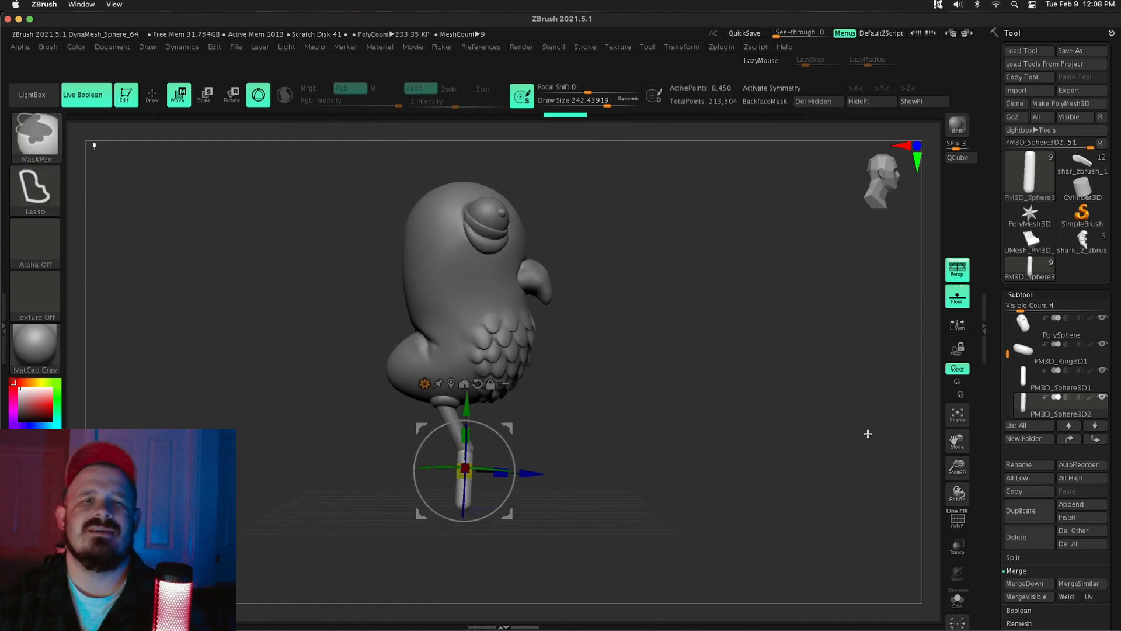
Step: Delete the lower leg capsule and set the upper leg back to a short upright capsule under the hip ring
{"action": "key", "text": "q"}
{"action": "left_click", "coordinate": [1026, 540]}
{"action": "left_click", "coordinate": [460, 430], "text": "alt"}
{"action": "mouse_move", "coordinate": [636, 438]}
{"action": "left_mouse_down"}
{"action": "mouse_move", "coordinate": [603, 433]}
{"action": "mouse_move", "coordinate": [613, 432]}
{"action": "left_mouse_up"}
{"action": "left_click_drag", "start_coordinate": [957, 467], "coordinate": [967, 391]}
{"action": "key", "text": "e"}
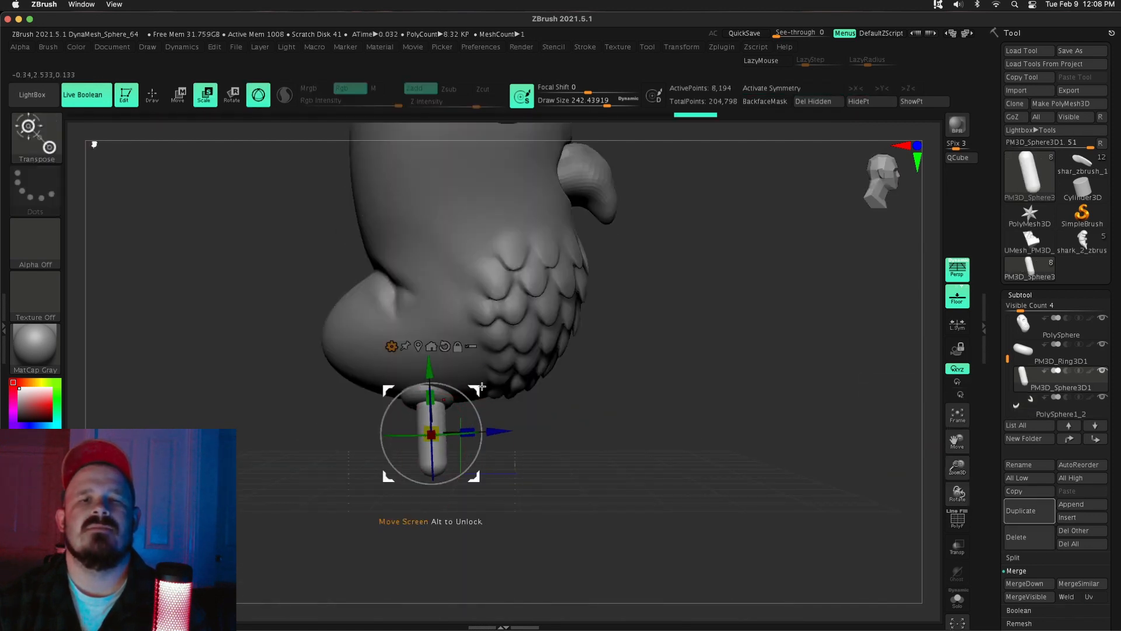
Step: Adjust the hip ring so it wraps around the top of the upper leg
{"action": "key", "text": "q"}
{"action": "left_click", "coordinate": [421, 398], "text": "alt"}
{"action": "key", "text": "e"}
{"action": "mouse_move", "coordinate": [637, 439]}
{"action": "left_mouse_down"}
{"action": "mouse_move", "coordinate": [596, 440]}
{"action": "mouse_move", "coordinate": [619, 439]}
{"action": "left_mouse_up"}
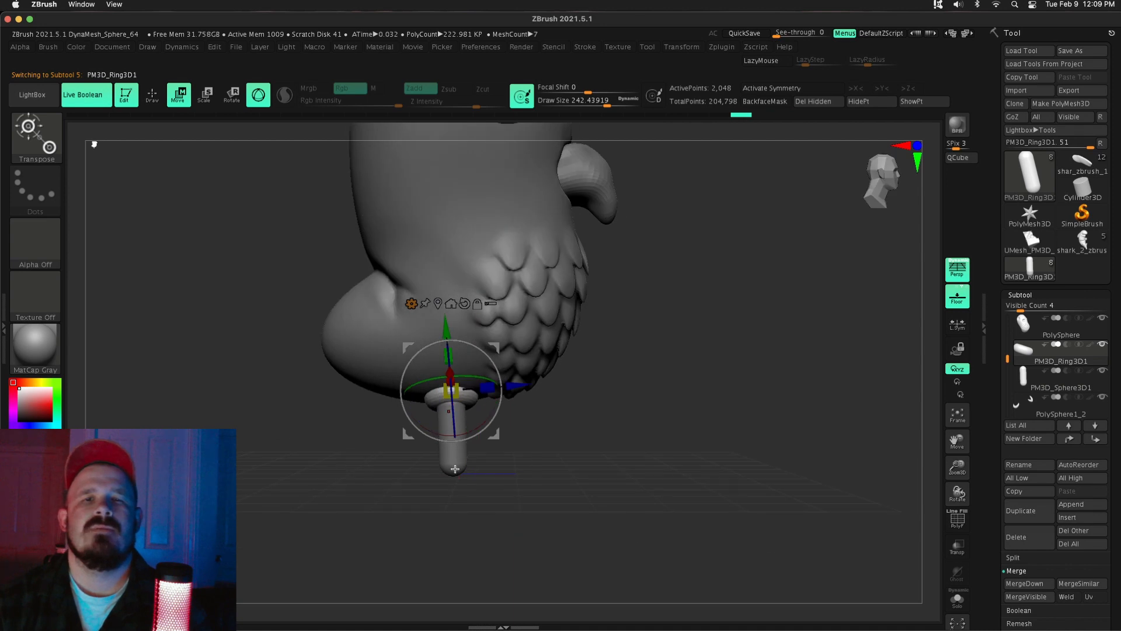
Step: Duplicate the short upper leg capsule, move the copy down and tilt it backward as the lower leg
{"action": "key", "text": "q"}
{"action": "left_click", "coordinate": [453, 445], "text": "alt"}
{"action": "mouse_move", "coordinate": [957, 467]}
{"action": "left_mouse_down"}
{"action": "mouse_move", "coordinate": [947, 427]}
{"action": "mouse_move", "coordinate": [915, 455]}
{"action": "left_mouse_up"}
{"action": "key", "text": "ctrl+shift+d"}
{"action": "key", "text": "w"}
{"action": "left_click_drag", "start_coordinate": [448, 359], "coordinate": [446, 407]}
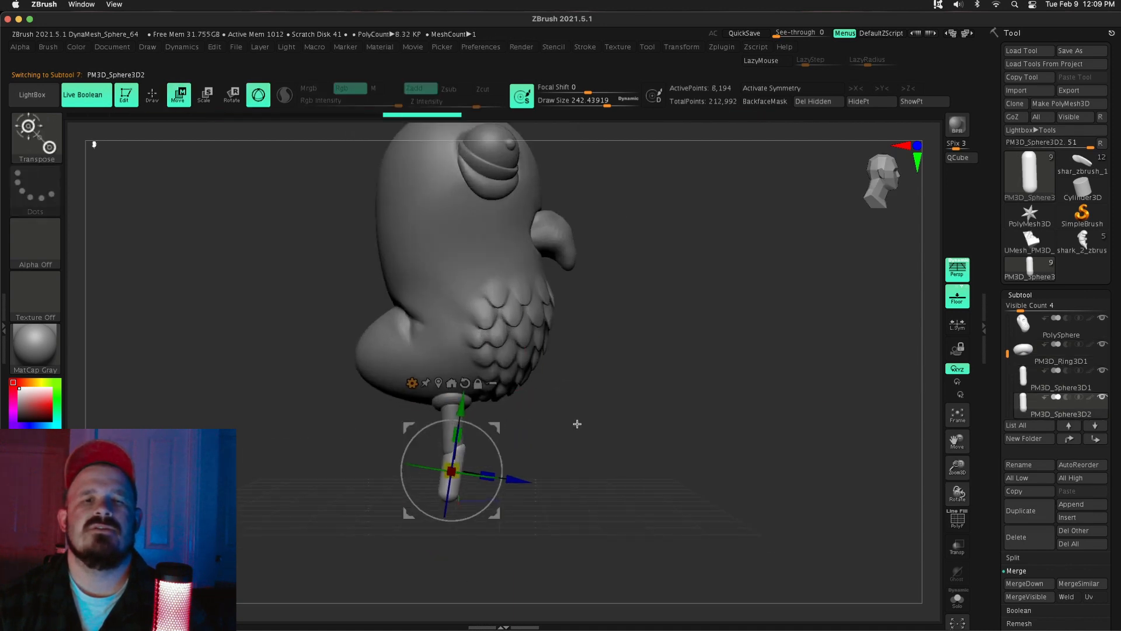
{"action": "mouse_move", "coordinate": [577, 424]}
{"action": "left_mouse_down"}
{"action": "mouse_move", "coordinate": [558, 418]}
{"action": "mouse_move", "coordinate": [631, 415]}
{"action": "mouse_move", "coordinate": [501, 434]}
{"action": "mouse_move", "coordinate": [934, 319]}
{"action": "left_mouse_up"}
{"action": "key", "text": "q"}
Step: Duplicate the lower leg capsule, turn the copy horizontal and scale it down as the front toe
{"action": "key", "text": "ctrl+shift+d"}
{"action": "key", "text": "w"}
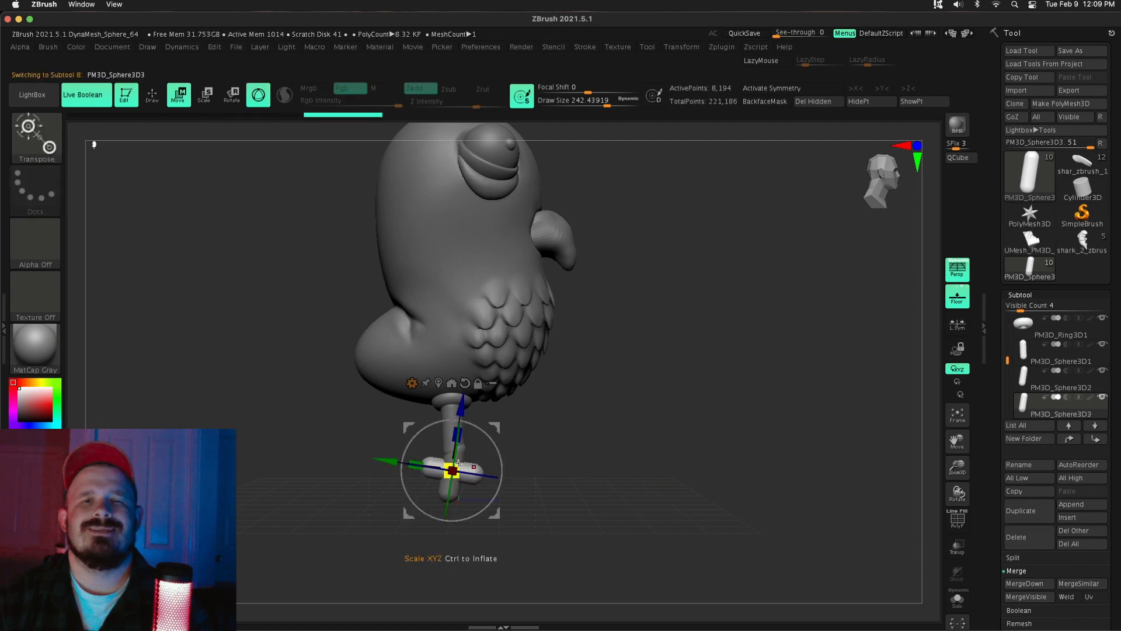
{"action": "left_click_drag", "start_coordinate": [596, 449], "coordinate": [451, 494]}
{"action": "left_click_drag", "start_coordinate": [561, 444], "coordinate": [560, 403], "text": "alt"}
{"action": "left_click_drag", "start_coordinate": [554, 402], "coordinate": [645, 402]}
Step: Lengthen the toe capsule with a gizmo deformer and move it forward from the bottom of the lower leg
{"action": "left_click", "coordinate": [442, 322]}
{"action": "left_click", "coordinate": [685, 388]}
{"action": "left_click_drag", "start_coordinate": [526, 411], "coordinate": [543, 411]}
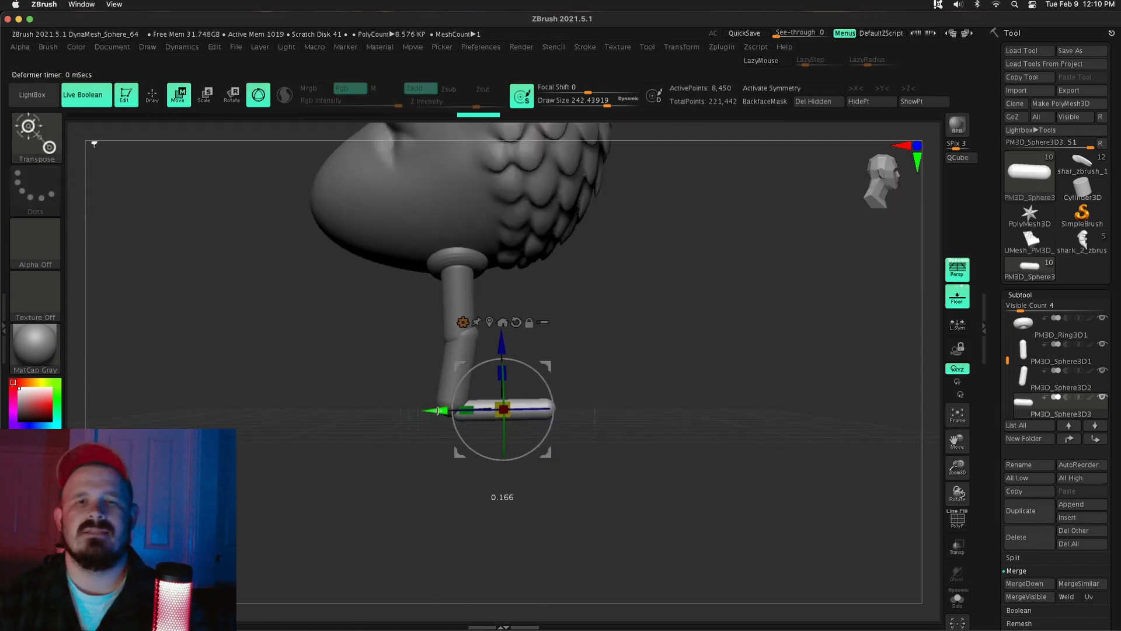
{"action": "left_click_drag", "start_coordinate": [645, 403], "coordinate": [578, 401]}
Step: Duplicate the front toe twice and angle the copies outward as side toes
{"action": "key", "text": "ctrl+shift+d"}
{"action": "left_click_drag", "start_coordinate": [717, 400], "coordinate": [683, 379]}
{"action": "left_click", "coordinate": [547, 296]}
{"action": "left_click_drag", "start_coordinate": [723, 344], "coordinate": [712, 448], "text": "alt"}
Step: Try to move the leg parts together with the gizmo, and undo the move
{"action": "left_click", "coordinate": [1026, 380]}
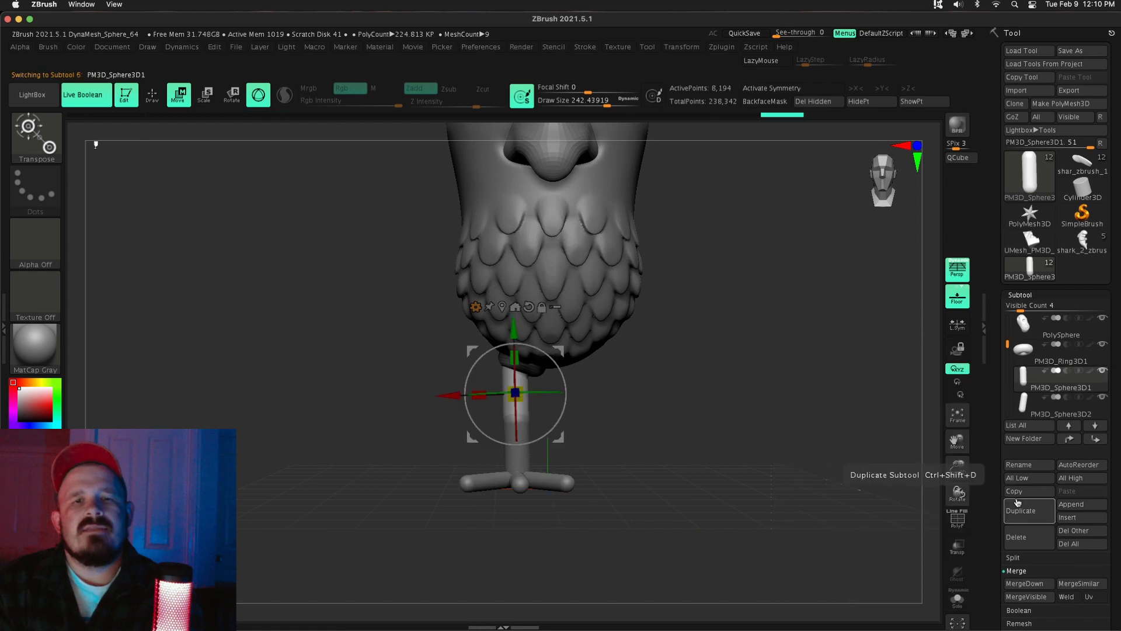
{"action": "left_click", "coordinate": [555, 306]}
{"action": "left_click_drag", "start_coordinate": [524, 444], "coordinate": [506, 480]}
{"action": "key", "text": "ctrl+z"}
Step: Merge the upper leg, lower leg and toe capsules into one subtool and shift it outward from the body's centre
{"action": "left_click_drag", "start_coordinate": [779, 381], "coordinate": [671, 403]}
{"action": "left_click", "coordinate": [1009, 400]}
{"action": "left_click", "coordinate": [1017, 414]}
{"action": "left_click", "coordinate": [1008, 360]}
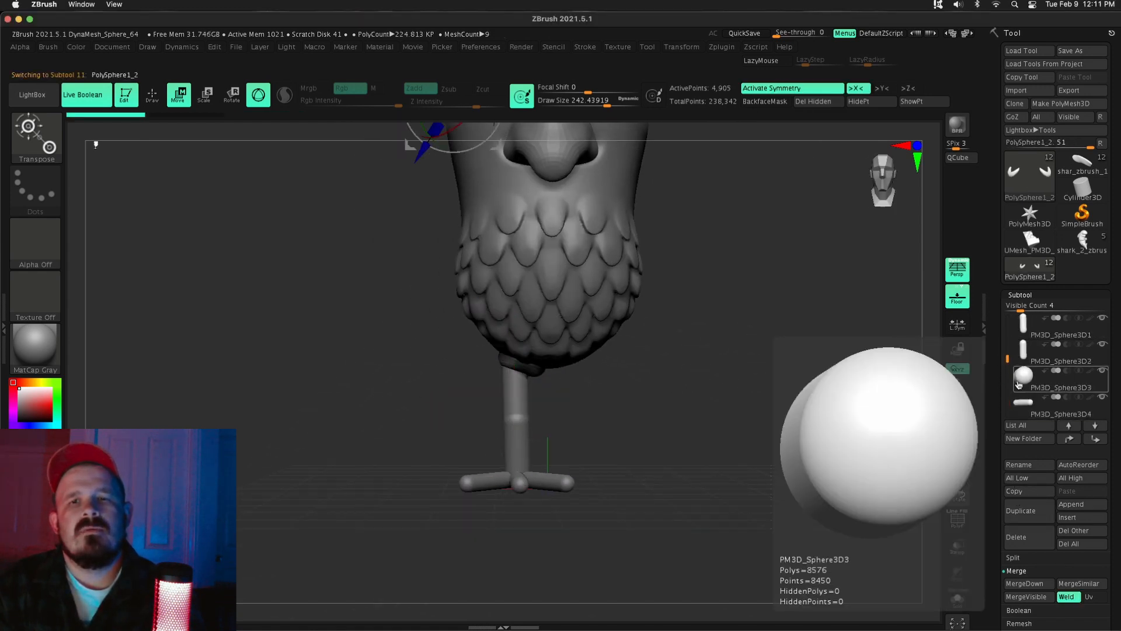
{"action": "left_click", "coordinate": [1022, 328]}
{"action": "left_click", "coordinate": [1042, 584]}
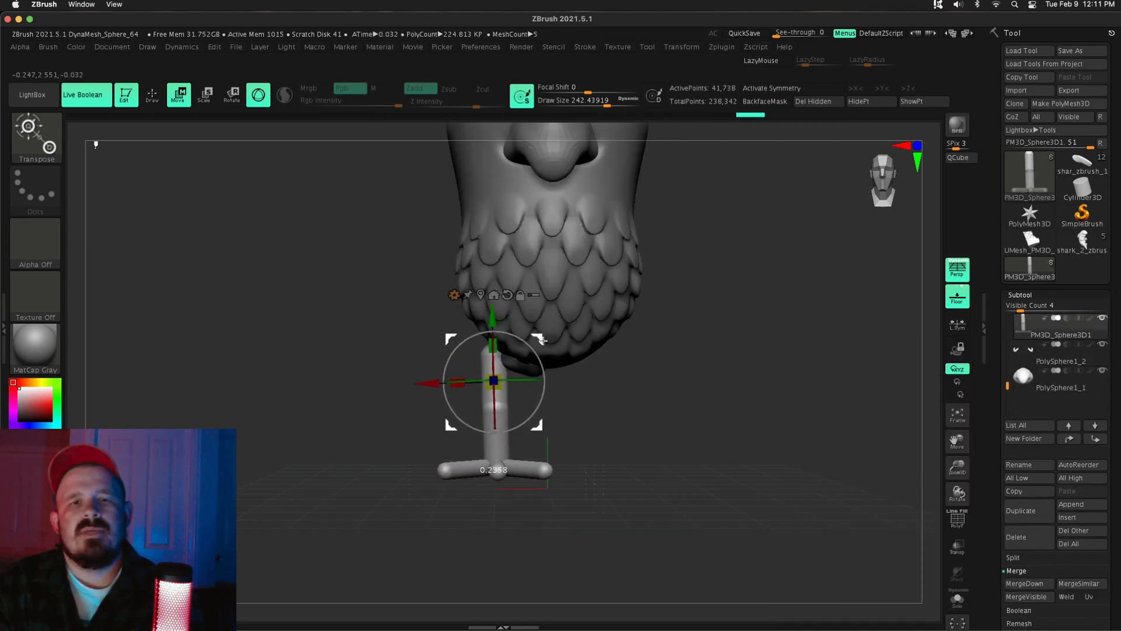
Step: Apply the Deformer to the hip ring and enlarge it from the back view to fit the leg and body
{"action": "left_click_drag", "start_coordinate": [689, 385], "coordinate": [800, 385]}
{"action": "left_click_drag", "start_coordinate": [957, 467], "coordinate": [971, 496]}
{"action": "left_click", "coordinate": [453, 354], "text": "alt"}
{"action": "left_click_drag", "start_coordinate": [671, 380], "coordinate": [788, 380]}
{"action": "left_click", "coordinate": [461, 221]}
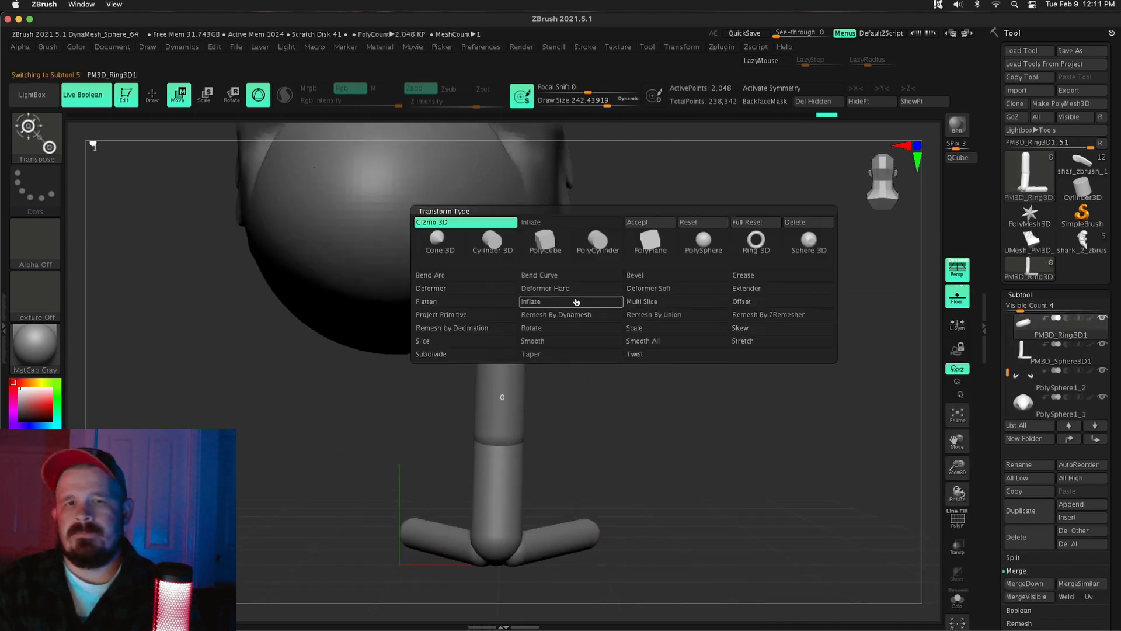
{"action": "left_click", "coordinate": [490, 288]}
{"action": "left_click_drag", "start_coordinate": [672, 386], "coordinate": [788, 385]}
{"action": "mouse_move", "coordinate": [601, 402]}
{"action": "left_mouse_down"}
{"action": "mouse_move", "coordinate": [678, 406]}
{"action": "mouse_move", "coordinate": [620, 411]}
{"action": "mouse_move", "coordinate": [631, 420]}
{"action": "left_mouse_up"}
Step: Reshape the hip ring with Move Topological so it wraps snugly against the underside of the body
{"action": "key", "text": "q"}
{"action": "left_click_drag", "start_coordinate": [943, 470], "coordinate": [936, 459]}
{"action": "left_click_drag", "start_coordinate": [485, 345], "coordinate": [473, 327]}
{"action": "left_click_drag", "start_coordinate": [642, 386], "coordinate": [770, 385]}
{"action": "left_click_drag", "start_coordinate": [418, 338], "coordinate": [431, 352]}
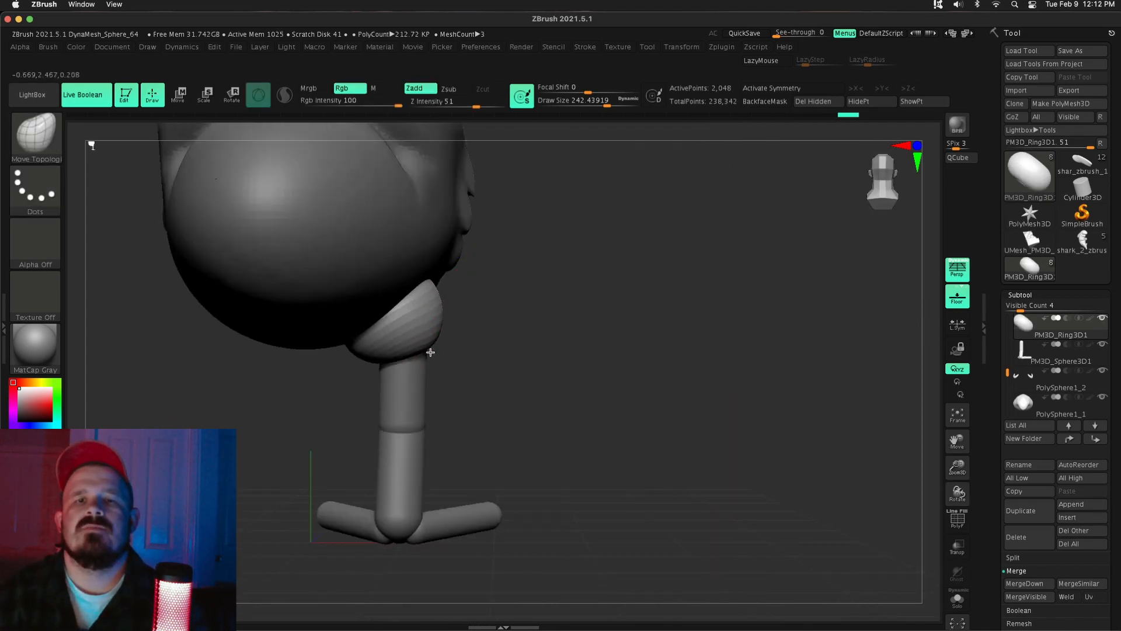
Step: Split the merged toes into separate subtools
{"action": "left_click_drag", "start_coordinate": [637, 380], "coordinate": [777, 403]}
{"action": "left_click_drag", "start_coordinate": [531, 375], "coordinate": [905, 444]}
{"action": "left_click", "coordinate": [491, 409], "text": "alt"}
{"action": "key", "text": "w"}
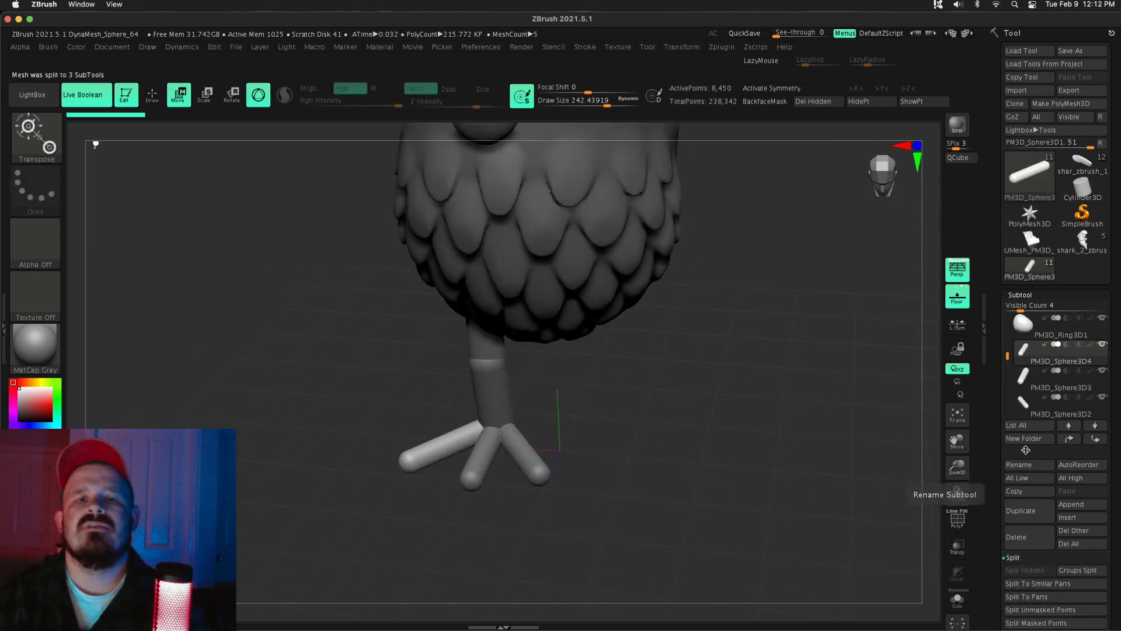
Step: Set the gizmo on the first side toe and adjust its placement where it meets the ankle
{"action": "left_click", "coordinate": [1027, 404]}
{"action": "left_click_drag", "start_coordinate": [576, 453], "coordinate": [490, 385]}
{"action": "left_click", "coordinate": [497, 142]}
{"action": "key", "text": "f"}
{"action": "left_click_drag", "start_coordinate": [742, 386], "coordinate": [818, 435]}
{"action": "left_click_drag", "start_coordinate": [478, 367], "coordinate": [380, 258], "text": "alt"}
{"action": "left_click_drag", "start_coordinate": [428, 258], "coordinate": [427, 266]}
Step: Select the outer side toe, move its pivot to the ankle end and rotate the toe to even out the spread
{"action": "left_click", "coordinate": [1028, 352]}
{"action": "left_click", "coordinate": [962, 419]}
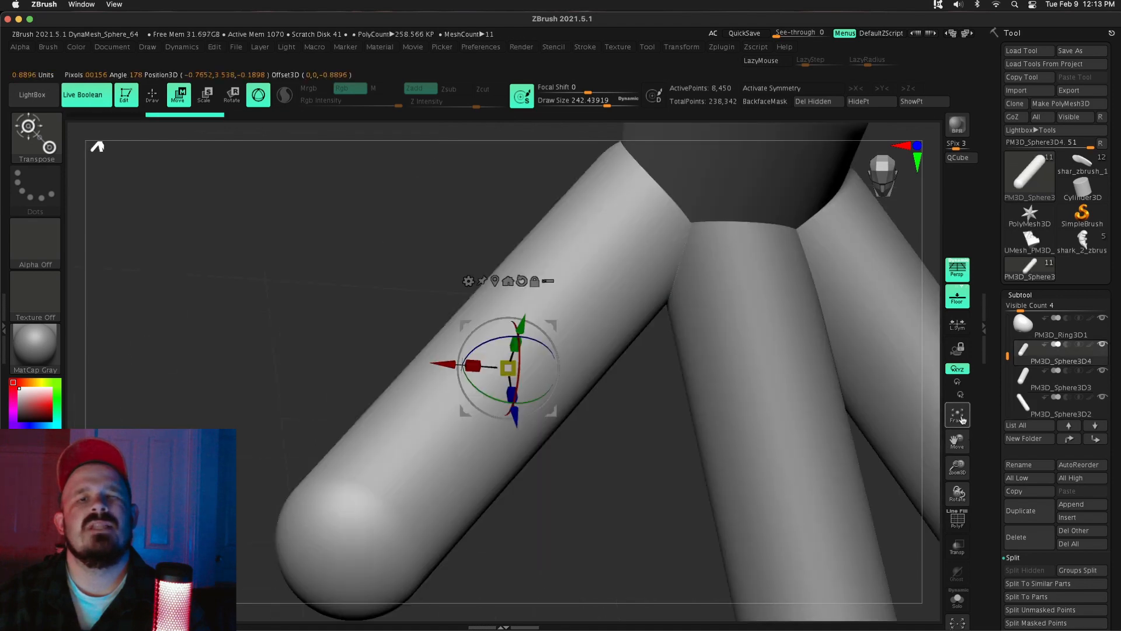
{"action": "left_click_drag", "start_coordinate": [508, 368], "coordinate": [695, 196], "text": "alt"}
{"action": "left_click_drag", "start_coordinate": [624, 298], "coordinate": [657, 303]}
{"action": "left_click_drag", "start_coordinate": [771, 502], "coordinate": [759, 374]}
{"action": "left_click_drag", "start_coordinate": [759, 373], "coordinate": [730, 351], "text": "alt"}
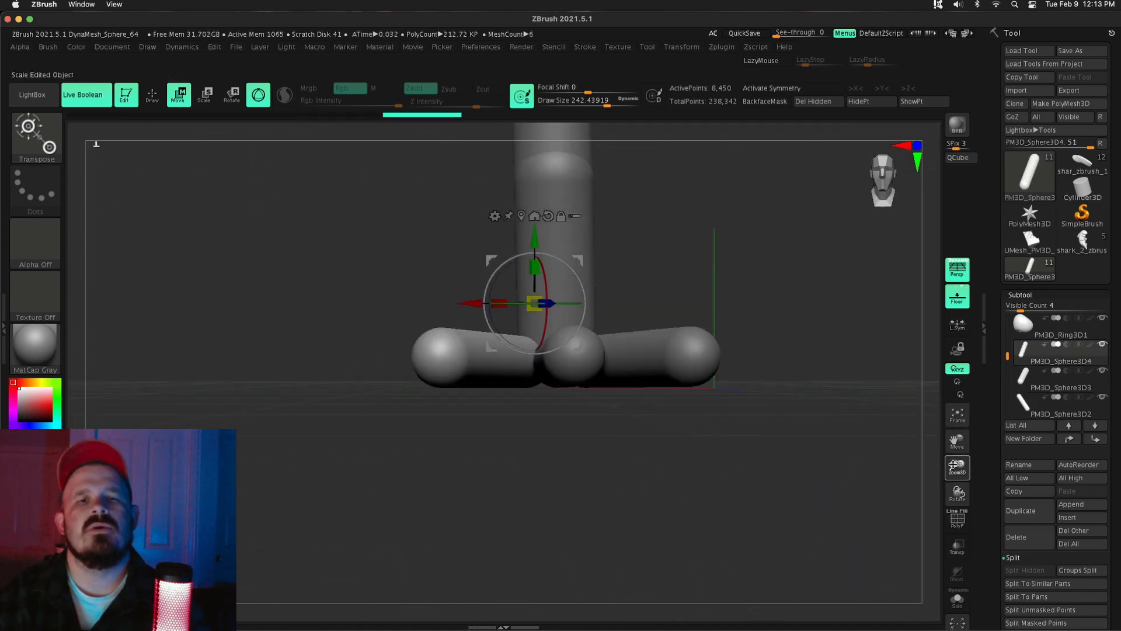
{"action": "mouse_move", "coordinate": [712, 403]}
{"action": "left_mouse_down"}
{"action": "mouse_move", "coordinate": [875, 407]}
{"action": "mouse_move", "coordinate": [756, 376]}
{"action": "left_mouse_up"}
Step: Merge the three toes and the leg down into one subtool
{"action": "key", "text": "q"}
{"action": "left_click", "coordinate": [385, 362], "text": "alt"}
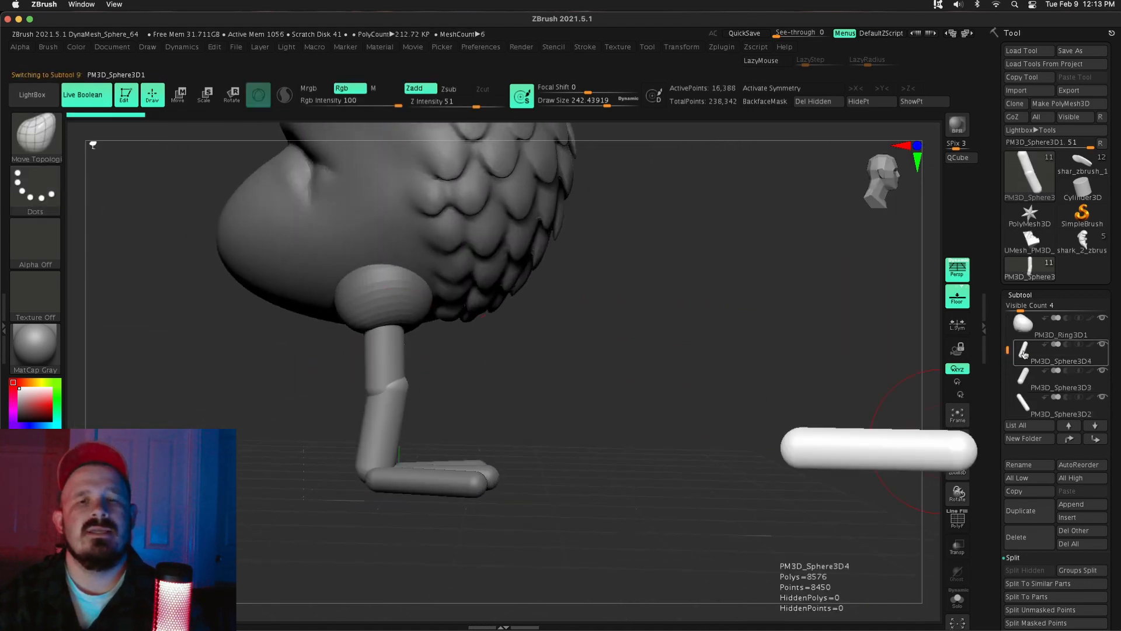
{"action": "left_click", "coordinate": [1032, 353]}
{"action": "left_click", "coordinate": [1034, 558]}
{"action": "left_click", "coordinate": [1038, 573]}
{"action": "left_click", "coordinate": [1028, 583]}
{"action": "left_click", "coordinate": [1028, 584]}
{"action": "left_click", "coordinate": [1028, 583]}
Step: Try to DynaMesh the merged leg and toes at resolution 128
{"action": "left_click", "coordinate": [1024, 295]}
{"action": "left_click", "coordinate": [1026, 307]}
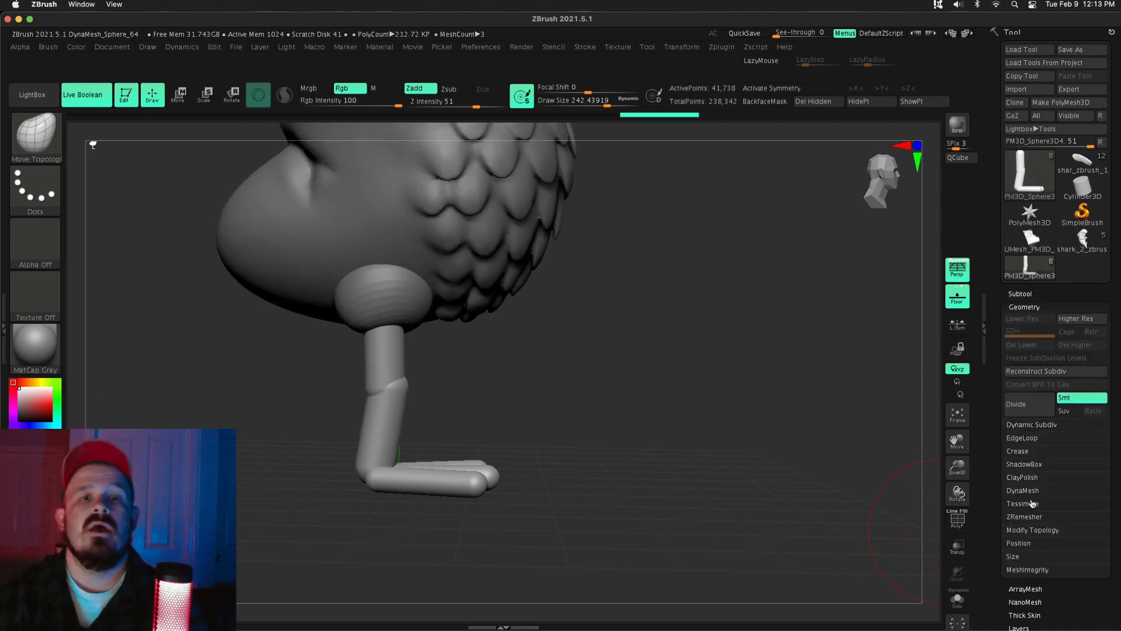
{"action": "left_click", "coordinate": [1027, 490]}
{"action": "left_click", "coordinate": [1030, 510]}
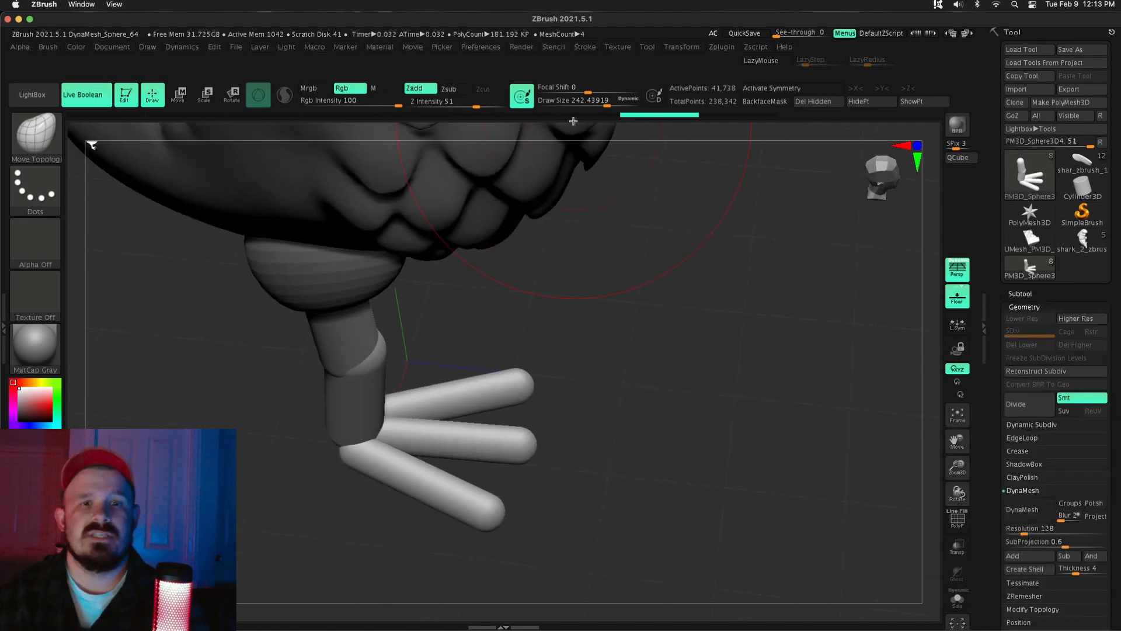
{"action": "mouse_move", "coordinate": [701, 408]}
{"action": "left_mouse_down"}
{"action": "mouse_move", "coordinate": [376, 491]}
{"action": "mouse_move", "coordinate": [463, 485]}
{"action": "mouse_move", "coordinate": [526, 526]}
{"action": "left_mouse_up"}
{"action": "key", "text": "ctrl+z"}
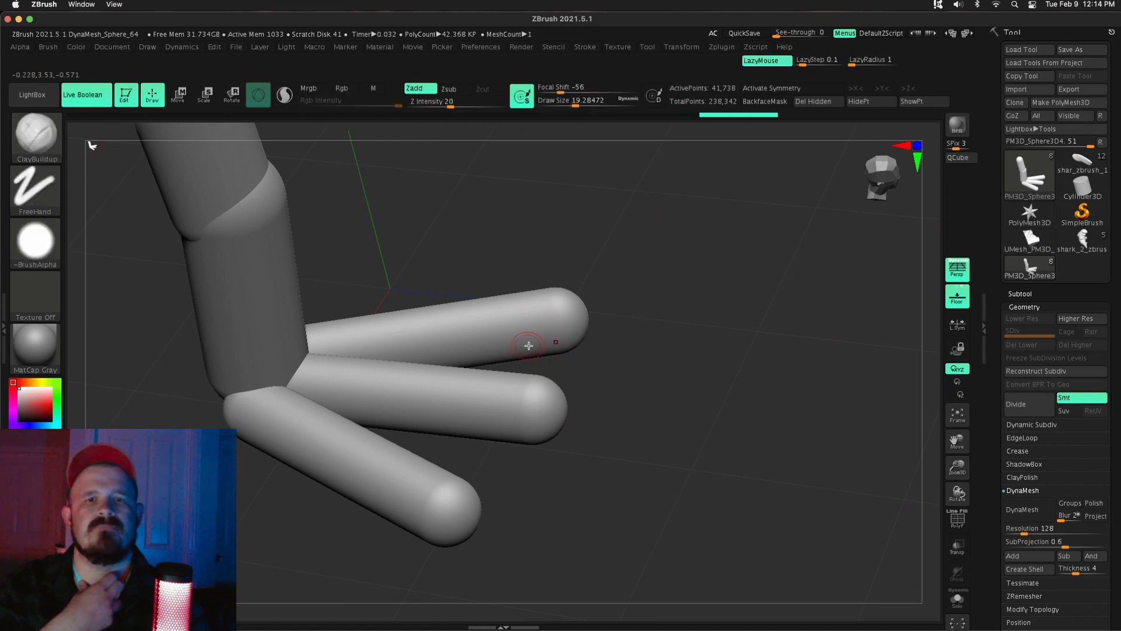
Step: Try to mask across the toes
{"action": "left_click", "coordinate": [35, 188], "text": "ctrl"}
{"action": "mouse_move", "coordinate": [491, 340]}
{"action": "left_mouse_down", "text": "ctrl"}
{"action": "mouse_move", "coordinate": [530, 341]}
{"action": "mouse_move", "coordinate": [374, 349]}
{"action": "left_mouse_up", "text": "ctrl"}
{"action": "key", "text": "ctrl+z"}
Step: Remesh the merged leg and toes with ZRemesher at a target polygon count of 5
{"action": "left_click", "coordinate": [957, 599]}
{"action": "left_click", "coordinate": [957, 599]}
{"action": "left_click", "coordinate": [1024, 491]}
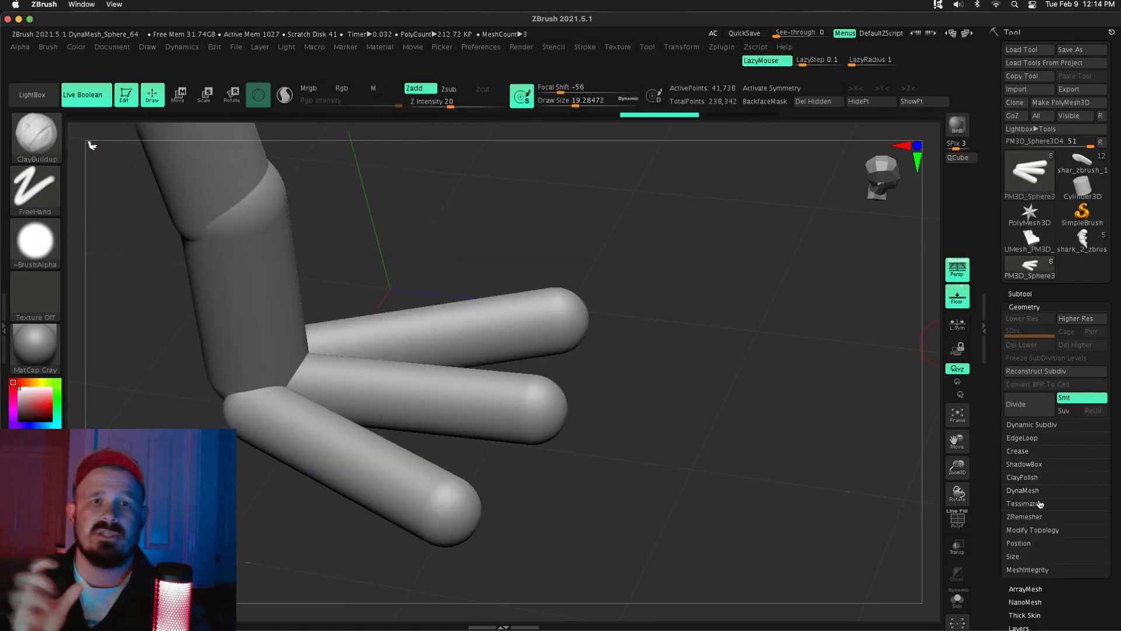
{"action": "left_click_drag", "start_coordinate": [811, 426], "coordinate": [795, 466]}
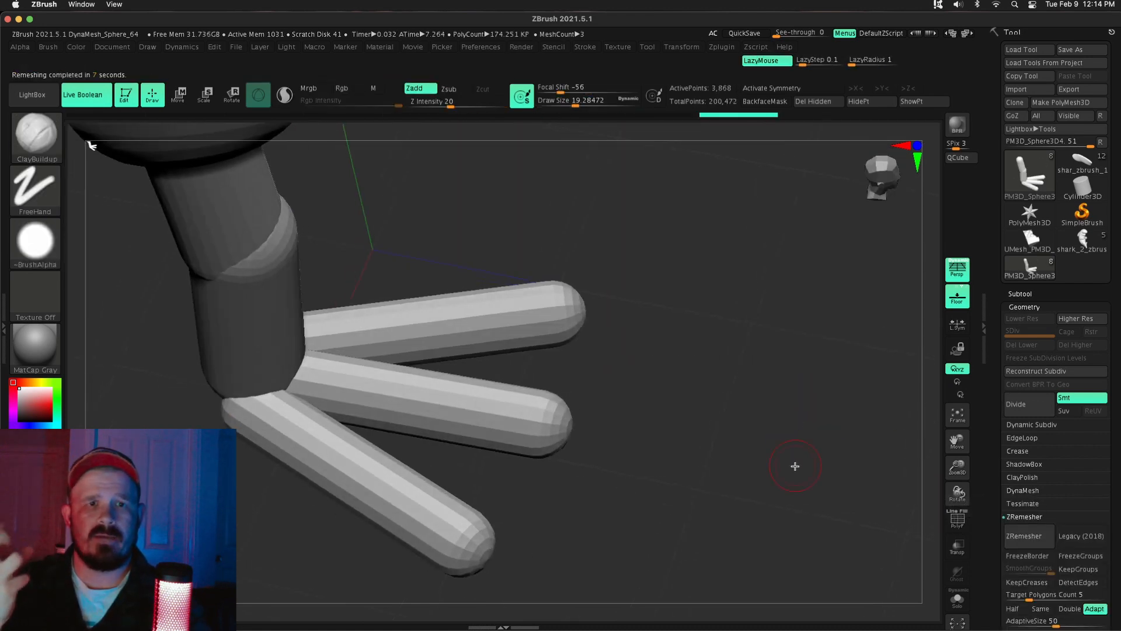
Step: Insert a QCube from the IMM Primitives brush and flatten it into a thin slab beneath the toes
{"action": "left_click", "coordinate": [1020, 294]}
{"action": "left_click", "coordinate": [1020, 295]}
{"action": "key", "text": "b"}
{"action": "key", "text": "i"}
{"action": "key", "text": "p"}
{"action": "left_click", "coordinate": [88, 130]}
{"action": "left_click_drag", "start_coordinate": [435, 404], "coordinate": [449, 460]}
{"action": "key", "text": "ctrl+z"}
{"action": "left_click_drag", "start_coordinate": [759, 467], "coordinate": [939, 453]}
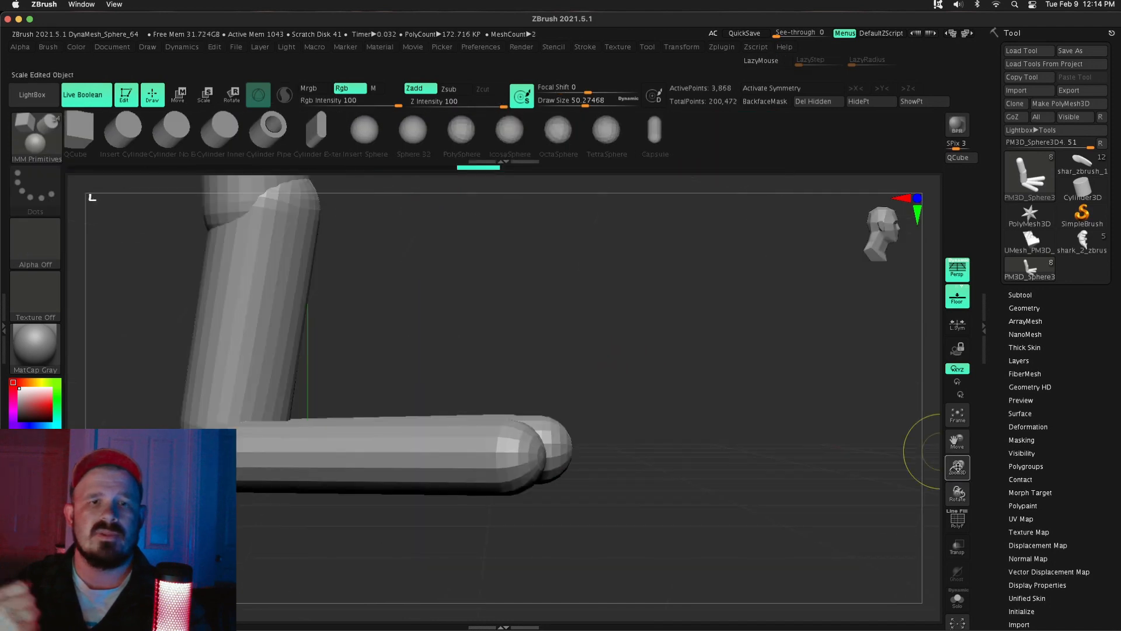
{"action": "key", "text": "w"}
{"action": "left_click_drag", "start_coordinate": [442, 429], "coordinate": [674, 352]}
{"action": "key", "text": "q"}
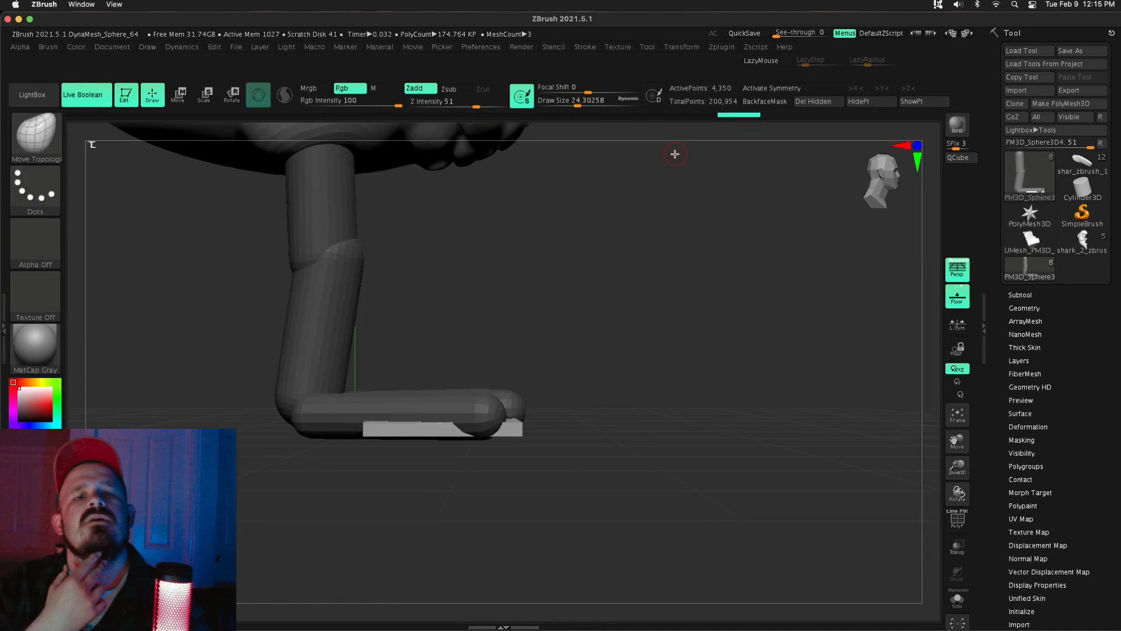
Step: DynaMesh the slab as its own subtool at resolution 128 and shape it into curved webbing between the toes
{"action": "key", "text": "s"}
{"action": "left_click_drag", "start_coordinate": [584, 321], "coordinate": [592, 321]}
{"action": "left_click_drag", "start_coordinate": [592, 327], "coordinate": [592, 380], "text": "alt"}
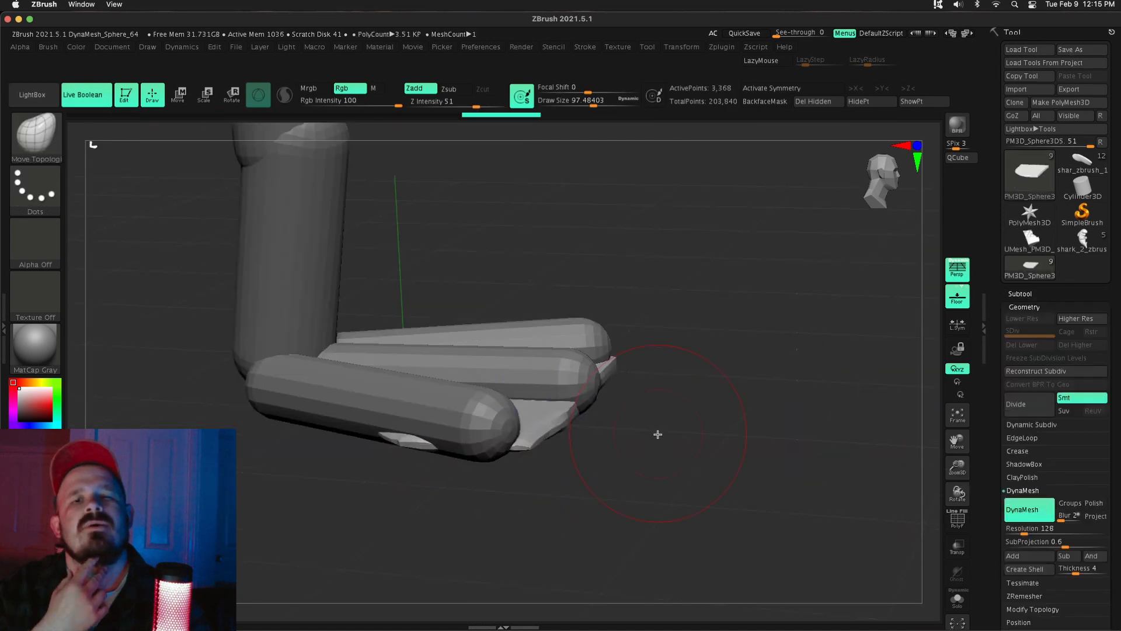
{"action": "mouse_move", "coordinate": [658, 435]}
{"action": "left_mouse_down"}
{"action": "mouse_move", "coordinate": [701, 339]}
{"action": "mouse_move", "coordinate": [763, 408]}
{"action": "left_mouse_up"}
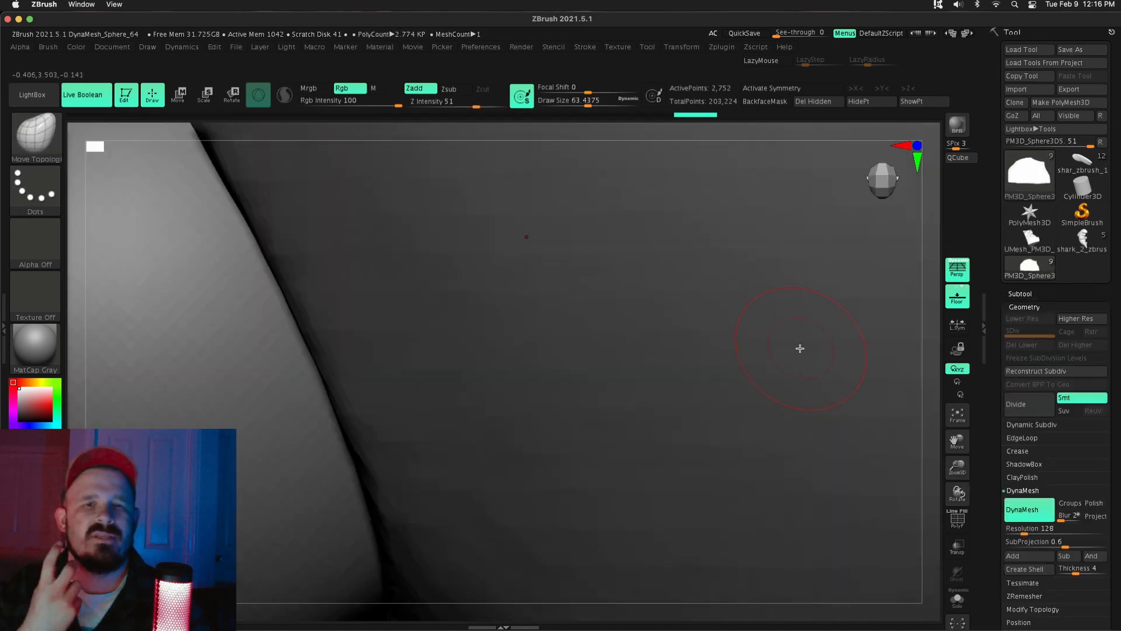
{"action": "left_click_drag", "start_coordinate": [928, 350], "coordinate": [923, 419], "text": "alt"}
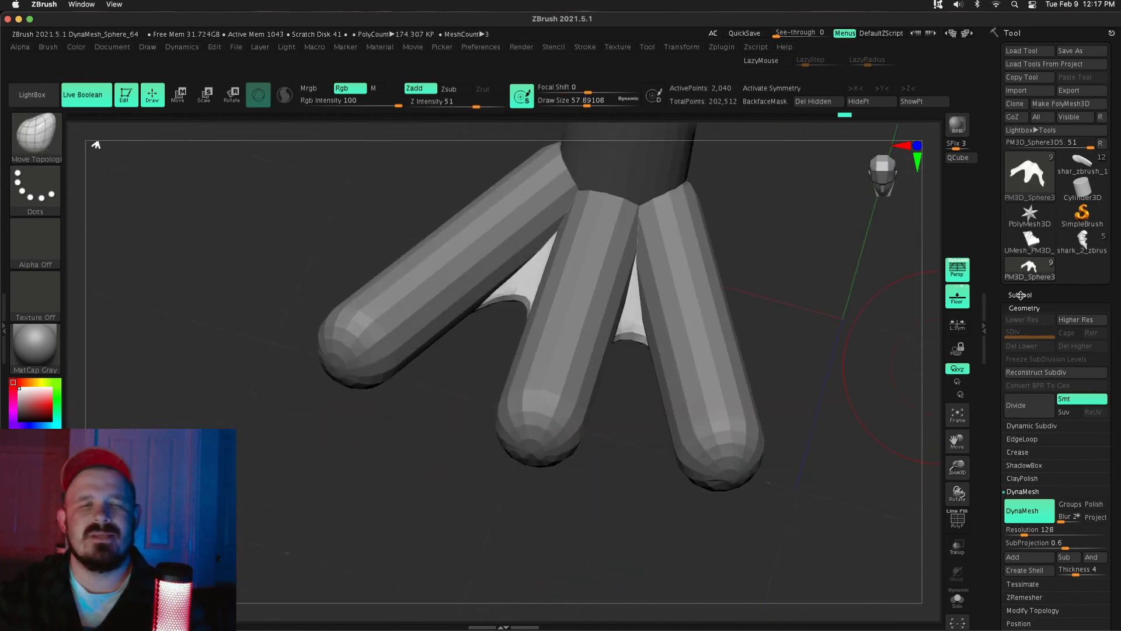
Step: Fuse the webbing and leg with DynaMesh at resolution 128 and thin the limb around knobby joints
{"action": "left_click", "coordinate": [1021, 295]}
{"action": "left_click", "coordinate": [1026, 353]}
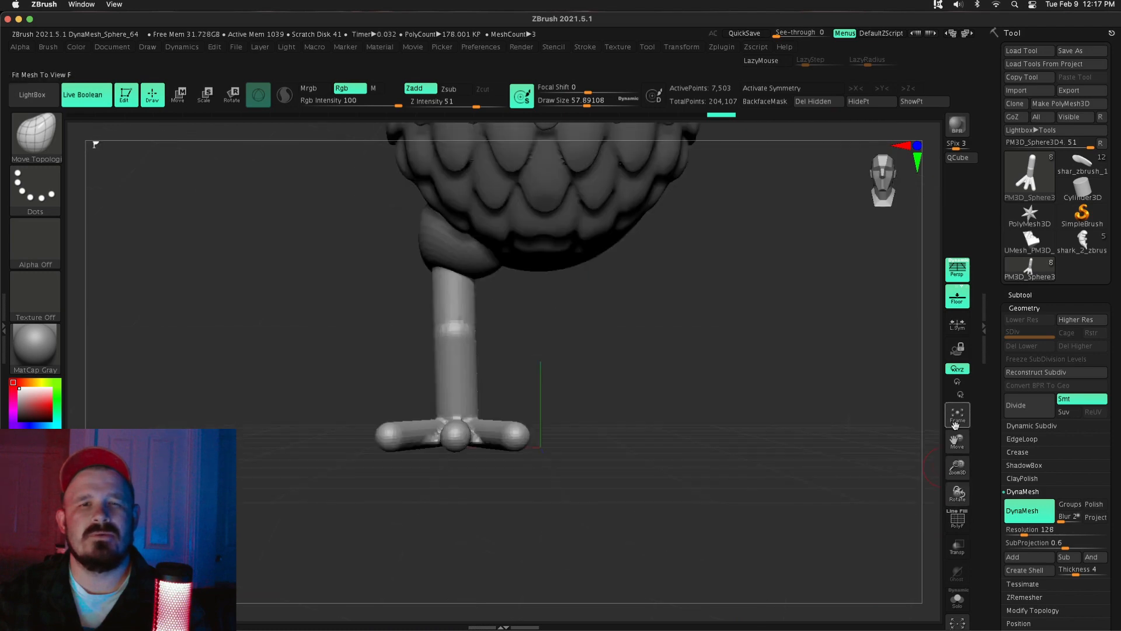
{"action": "key", "text": "b"}
{"action": "left_click", "coordinate": [455, 306]}
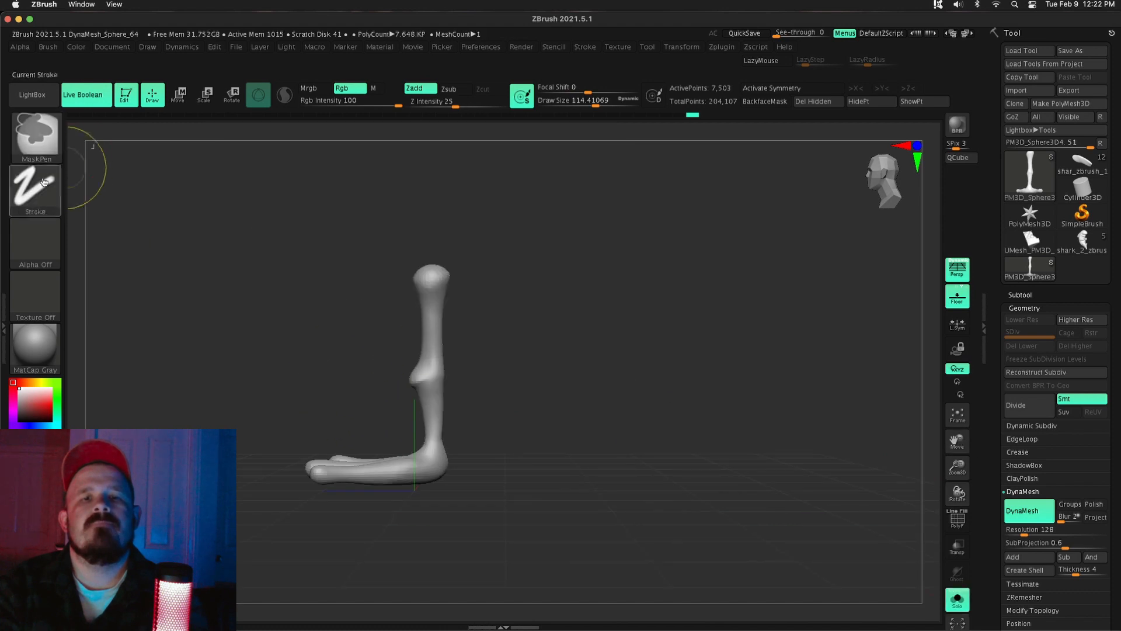
Step: Mask part of the leg at the knee and rotate the unmasked part to bend the knee backward
{"action": "left_click_drag", "start_coordinate": [350, 377], "coordinate": [427, 380], "text": "ctrl"}
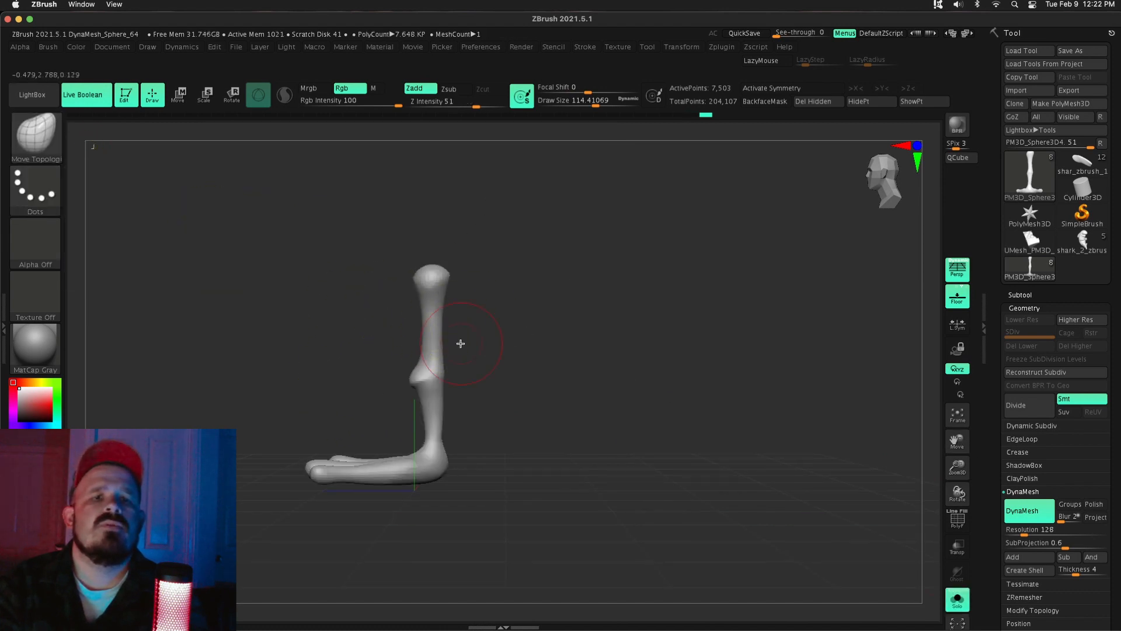
{"action": "key", "text": "r"}
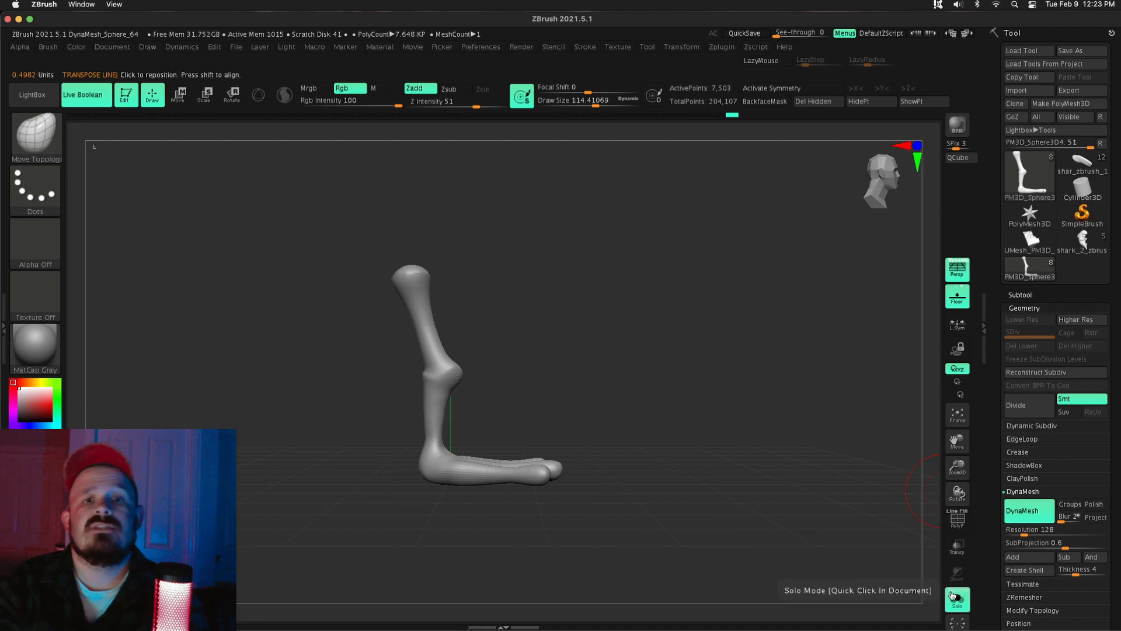
{"action": "key", "text": "w"}
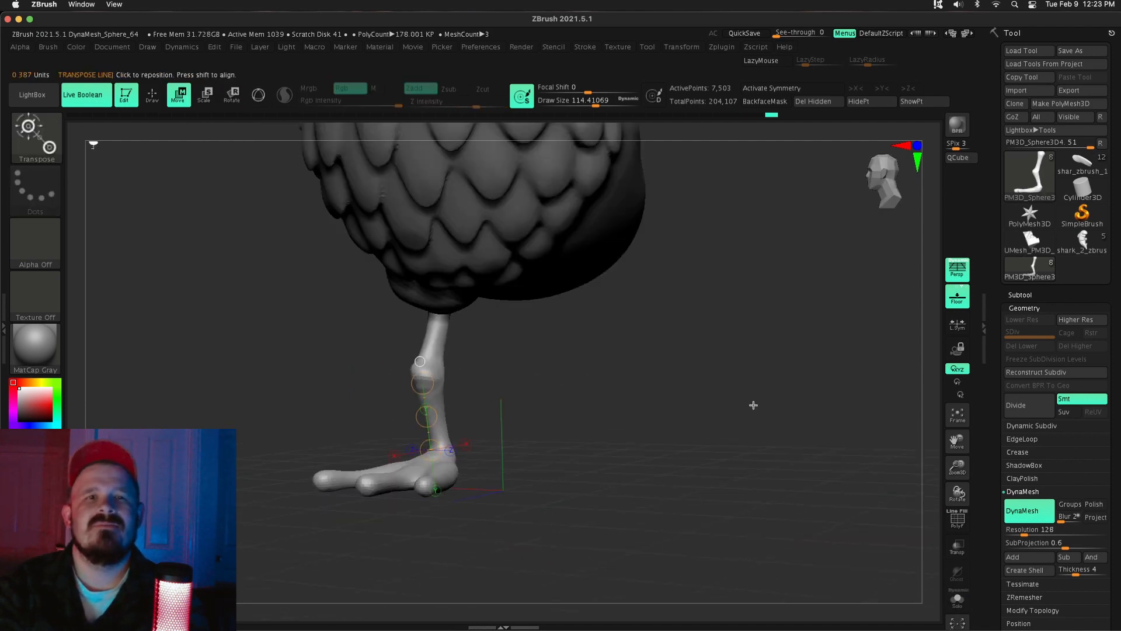
Step: Select the hip piece and adjust its placement over the top of the leg
{"action": "mouse_move", "coordinate": [751, 400]}
{"action": "left_mouse_down"}
{"action": "mouse_move", "coordinate": [628, 401]}
{"action": "mouse_move", "coordinate": [526, 340]}
{"action": "mouse_move", "coordinate": [633, 250]}
{"action": "left_mouse_up"}
{"action": "left_click", "coordinate": [434, 284], "text": "alt"}
{"action": "left_click_drag", "start_coordinate": [383, 272], "coordinate": [403, 290]}
{"action": "left_click_drag", "start_coordinate": [633, 250], "coordinate": [471, 235]}
{"action": "key", "text": "q"}
{"action": "mouse_move", "coordinate": [701, 455]}
{"action": "left_mouse_down"}
{"action": "mouse_move", "coordinate": [853, 473]}
{"action": "mouse_move", "coordinate": [858, 403]}
{"action": "left_mouse_up"}
{"action": "left_click_drag", "start_coordinate": [858, 403], "coordinate": [928, 440]}
{"action": "left_click_drag", "start_coordinate": [962, 481], "coordinate": [957, 540], "text": "alt"}
Step: Turn off perspective and adjust the foot against the lower leg using a softened mask
{"action": "left_click", "coordinate": [465, 480], "text": "alt"}
{"action": "key", "text": "e"}
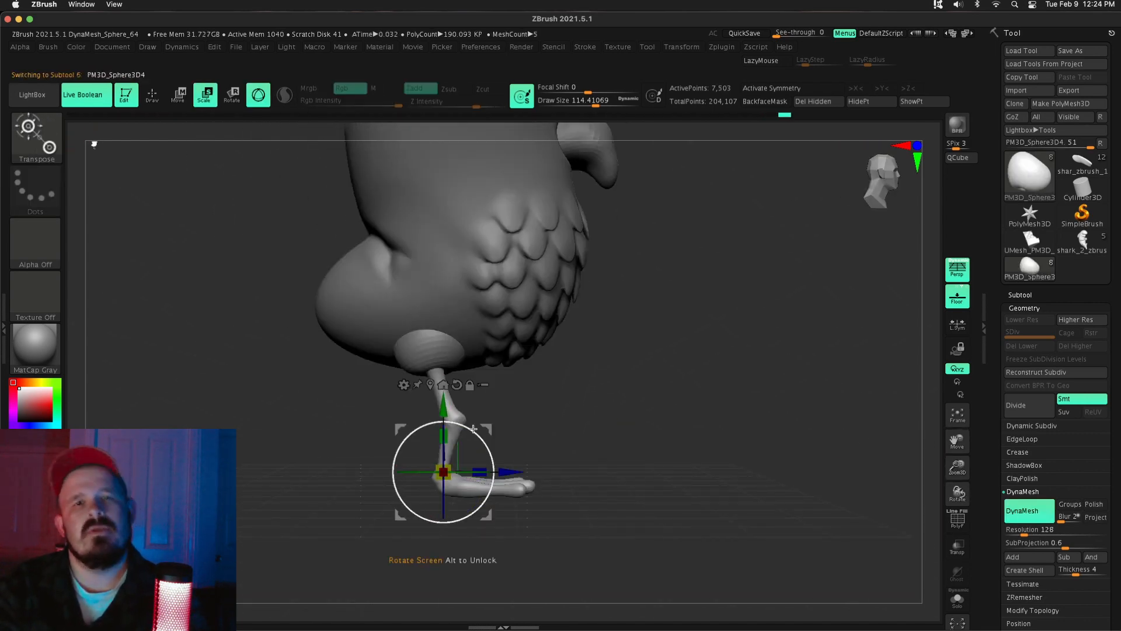
{"action": "key", "text": "q"}
{"action": "left_click", "coordinate": [549, 468], "text": "ctrl"}
{"action": "mouse_move", "coordinate": [403, 475]}
{"action": "left_mouse_down", "text": "ctrl"}
{"action": "mouse_move", "coordinate": [476, 467]}
{"action": "mouse_move", "coordinate": [465, 426]}
{"action": "left_mouse_up", "text": "ctrl"}
{"action": "left_click", "coordinate": [433, 500], "text": "ctrl"}
{"action": "key", "text": "w"}
{"action": "left_click", "coordinate": [958, 278]}
{"action": "key", "text": "q"}
{"action": "left_click_drag", "start_coordinate": [620, 311], "coordinate": [654, 344], "text": "ctrl"}
{"action": "left_click_drag", "start_coordinate": [958, 467], "coordinate": [958, 508]}
{"action": "left_click_drag", "start_coordinate": [791, 433], "coordinate": [736, 420]}
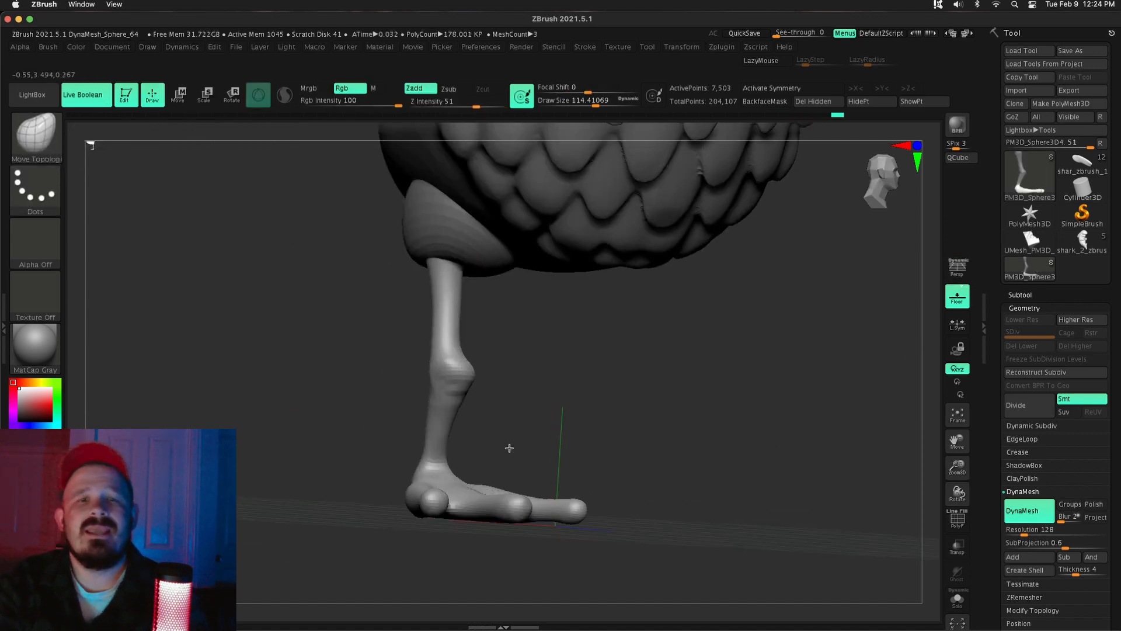
Step: Rotate the leg slightly around its vertical axis to change the direction of the foot
{"action": "mouse_move", "coordinate": [958, 467]}
{"action": "left_mouse_down"}
{"action": "mouse_move", "coordinate": [958, 408]}
{"action": "mouse_move", "coordinate": [892, 417]}
{"action": "mouse_move", "coordinate": [864, 402]}
{"action": "left_mouse_up"}
{"action": "left_click_drag", "start_coordinate": [958, 467], "coordinate": [957, 461]}
{"action": "key", "text": "w"}
{"action": "left_click_drag", "start_coordinate": [461, 446], "coordinate": [452, 438]}
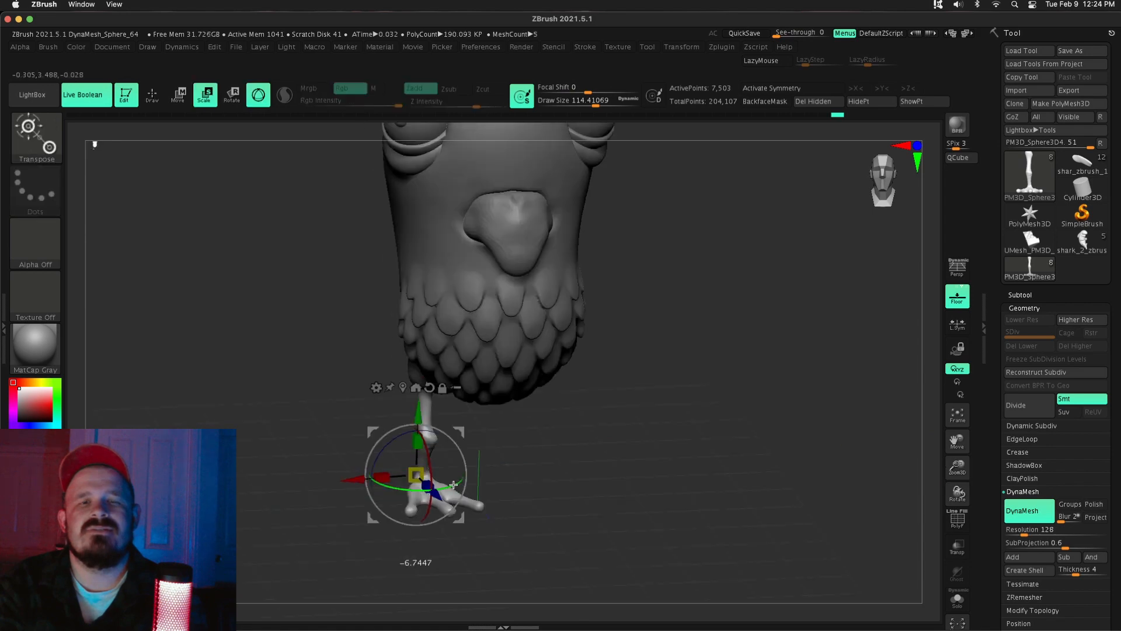
{"action": "left_click_drag", "start_coordinate": [619, 438], "coordinate": [591, 458]}
{"action": "key", "text": "q"}
{"action": "left_click_drag", "start_coordinate": [957, 467], "coordinate": [957, 421]}
{"action": "left_click_drag", "start_coordinate": [958, 440], "coordinate": [969, 475]}
{"action": "left_click_drag", "start_coordinate": [750, 441], "coordinate": [864, 449]}
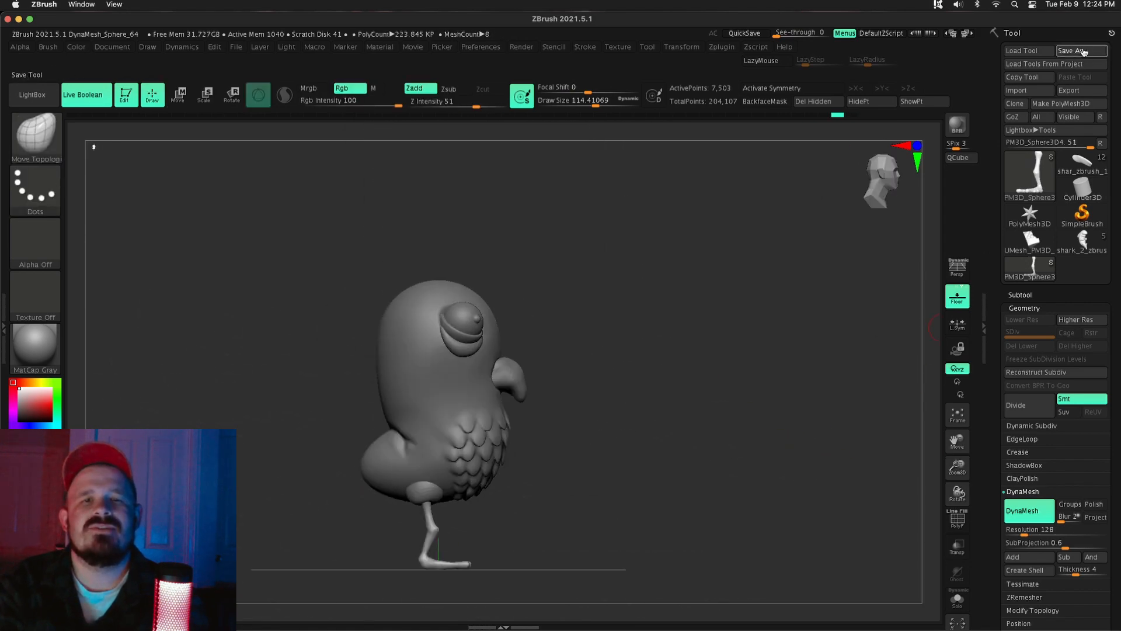
Step: Save the bird tool to a file
{"action": "left_click", "coordinate": [1081, 50]}
{"action": "left_click", "coordinate": [570, 140]}
{"action": "key", "text": "Return"}
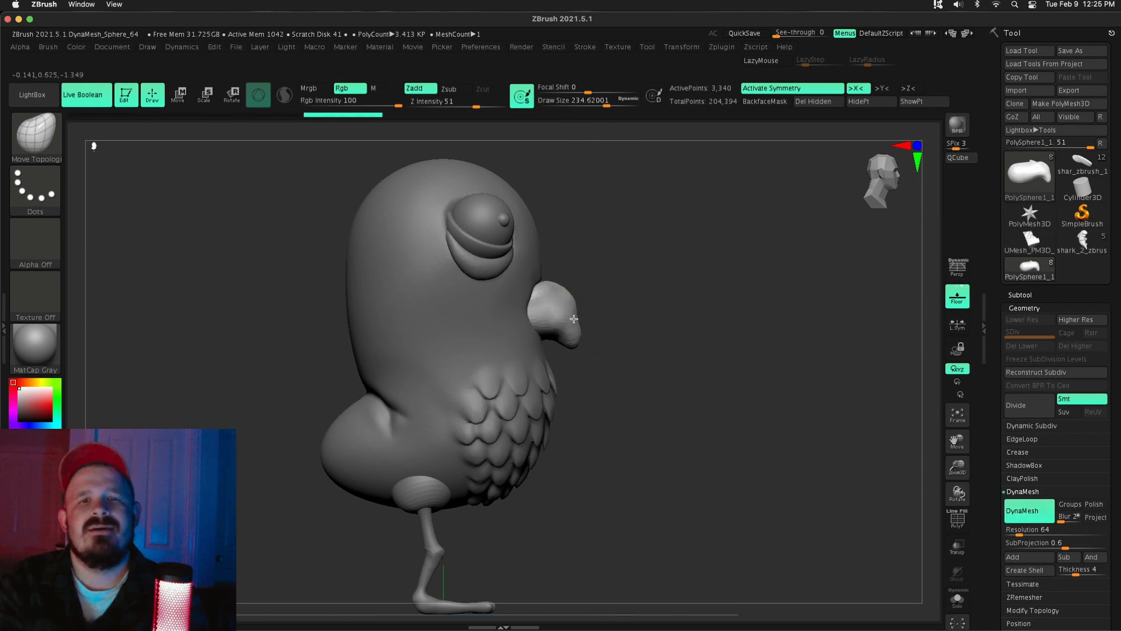
Step: Try to pull the beak forward into an open, two-pronged shape with Move Topological
{"action": "left_click_drag", "start_coordinate": [574, 318], "coordinate": [584, 292]}
{"action": "mouse_move", "coordinate": [730, 351]}
{"action": "left_mouse_down"}
{"action": "mouse_move", "coordinate": [619, 350]}
{"action": "mouse_move", "coordinate": [941, 443]}
{"action": "left_mouse_up"}
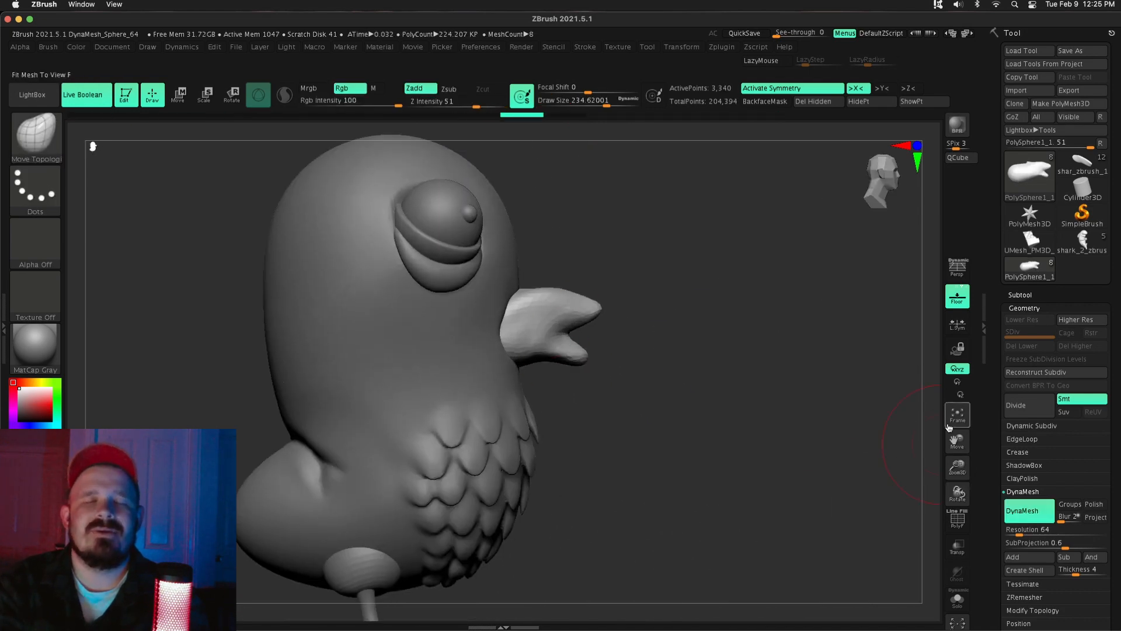
{"action": "mouse_move", "coordinate": [619, 374]}
{"action": "left_mouse_down"}
{"action": "mouse_move", "coordinate": [365, 408]}
{"action": "mouse_move", "coordinate": [613, 403]}
{"action": "left_mouse_up"}
Step: Try to stretch the beak tip downward into a long hook with SnakeHook, with symmetry turned off
{"action": "key", "text": "b"}
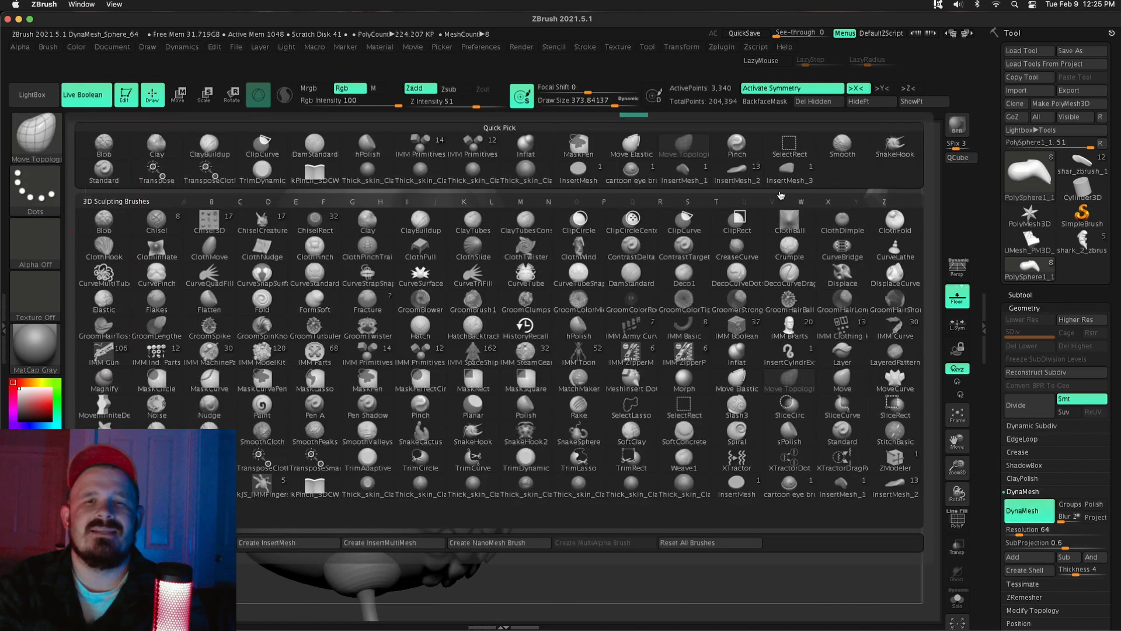
{"action": "key", "text": "s"}
{"action": "key", "text": "h"}
{"action": "left_click_drag", "start_coordinate": [573, 368], "coordinate": [586, 429]}
{"action": "mouse_move", "coordinate": [764, 383]}
{"action": "left_mouse_down"}
{"action": "mouse_move", "coordinate": [646, 386]}
{"action": "mouse_move", "coordinate": [701, 386]}
{"action": "left_mouse_up"}
{"action": "left_click_drag", "start_coordinate": [575, 409], "coordinate": [584, 456]}
{"action": "key", "text": "x"}
{"action": "left_click_drag", "start_coordinate": [730, 380], "coordinate": [643, 380], "text": "shift"}
{"action": "key", "text": "s"}
{"action": "left_click_drag", "start_coordinate": [578, 368], "coordinate": [590, 369]}
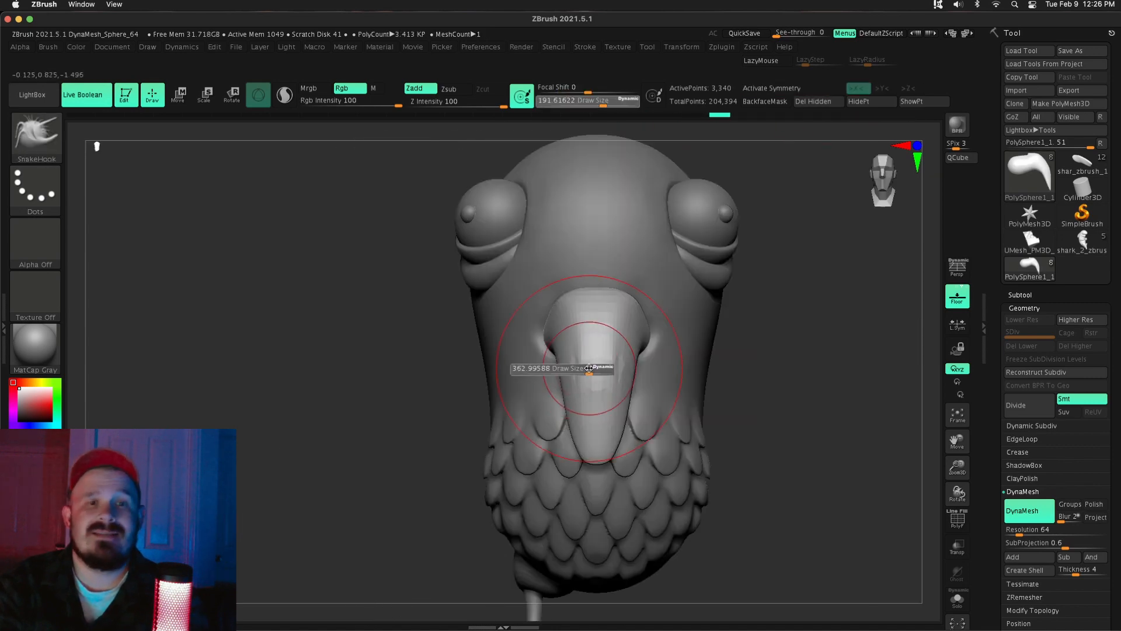
{"action": "left_click_drag", "start_coordinate": [614, 475], "coordinate": [610, 489]}
{"action": "left_click_drag", "start_coordinate": [765, 397], "coordinate": [853, 398]}
Step: Try to thicken the long drooping beak with the Inflat brush
{"action": "key", "text": "b"}
{"action": "key", "text": "i"}
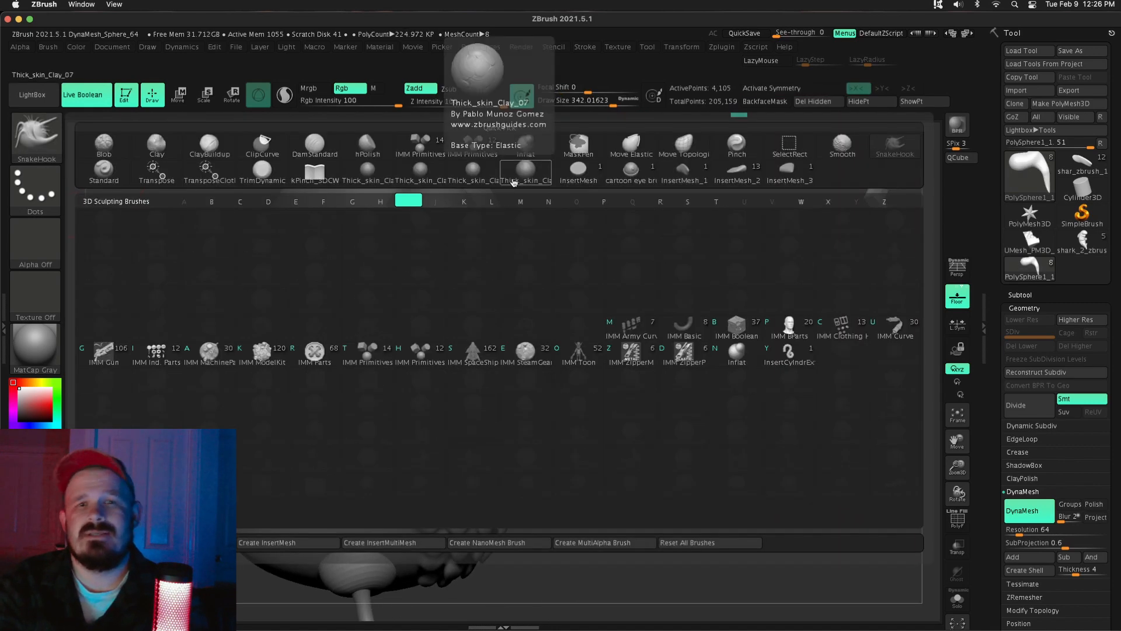
{"action": "key", "text": "n"}
{"action": "key", "text": "s"}
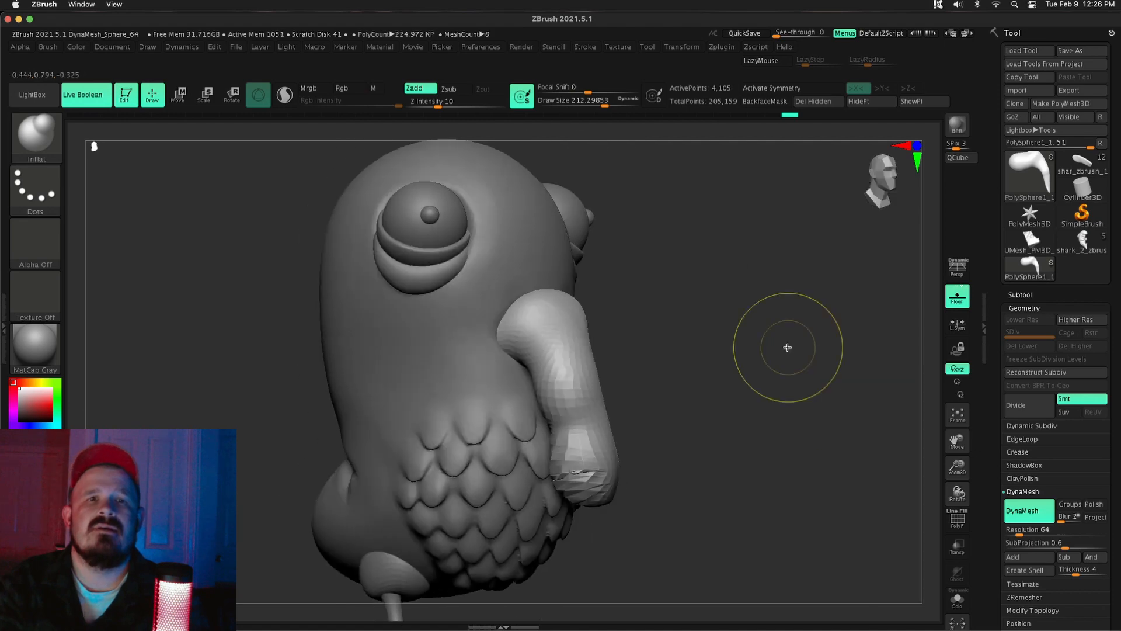
{"action": "left_click_drag", "start_coordinate": [786, 345], "coordinate": [856, 386]}
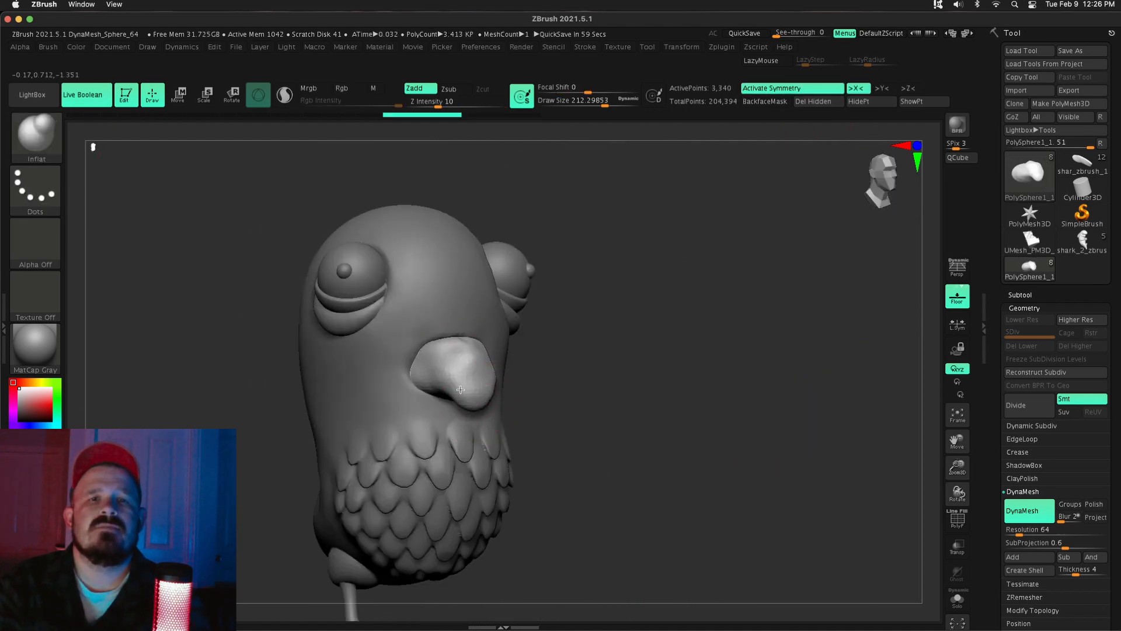
Step: Sharpen the beak into a pointed hook using the Pinch brush and adjust its scale
{"action": "key", "text": "b"}
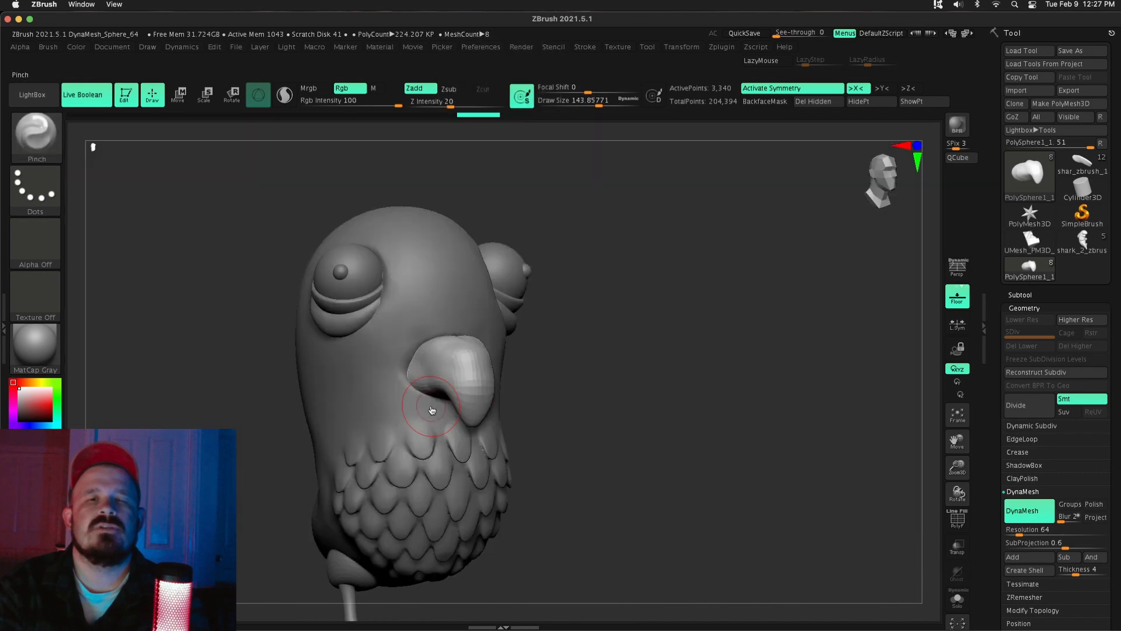
{"action": "mouse_move", "coordinate": [753, 385]}
{"action": "left_mouse_down"}
{"action": "mouse_move", "coordinate": [529, 404]}
{"action": "mouse_move", "coordinate": [730, 403]}
{"action": "left_mouse_up"}
{"action": "key", "text": "e"}
{"action": "mouse_move", "coordinate": [660, 315]}
{"action": "left_mouse_down"}
{"action": "mouse_move", "coordinate": [555, 309]}
{"action": "mouse_move", "coordinate": [603, 305]}
{"action": "mouse_move", "coordinate": [533, 315]}
{"action": "mouse_move", "coordinate": [672, 316]}
{"action": "left_mouse_up"}
{"action": "key", "text": "q"}
{"action": "mouse_move", "coordinate": [957, 467]}
{"action": "left_mouse_down"}
{"action": "mouse_move", "coordinate": [932, 420]}
{"action": "mouse_move", "coordinate": [949, 485]}
{"action": "left_mouse_up"}
{"action": "left_click_drag", "start_coordinate": [765, 435], "coordinate": [785, 448]}
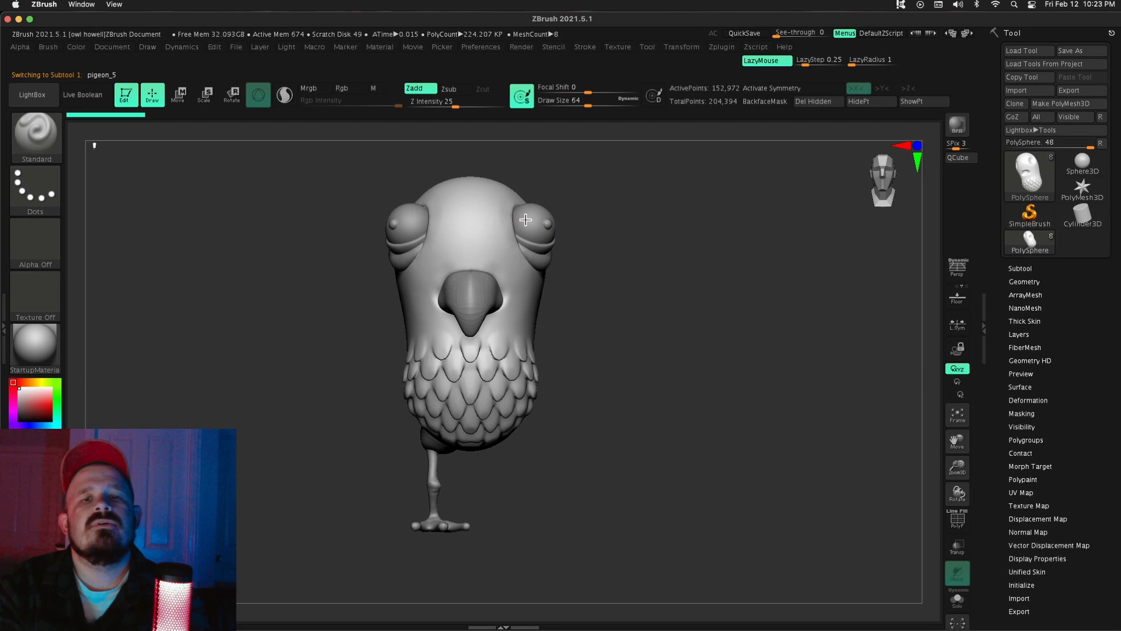
Step: Select the beak and stretch it with Move Elastic into a longer hook rising toward the eyes
{"action": "left_click_drag", "start_coordinate": [374, 292], "coordinate": [468, 258]}
{"action": "left_click", "coordinate": [37, 134]}
{"action": "left_click", "coordinate": [475, 408]}
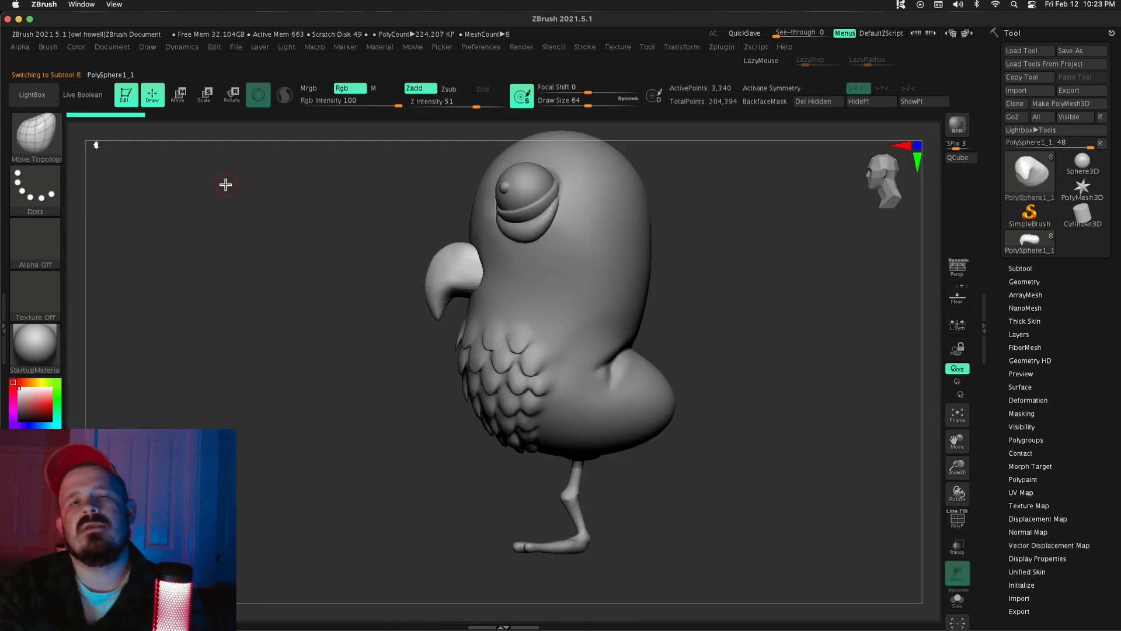
{"action": "key", "text": "b"}
{"action": "key", "text": "m"}
{"action": "key", "text": "e"}
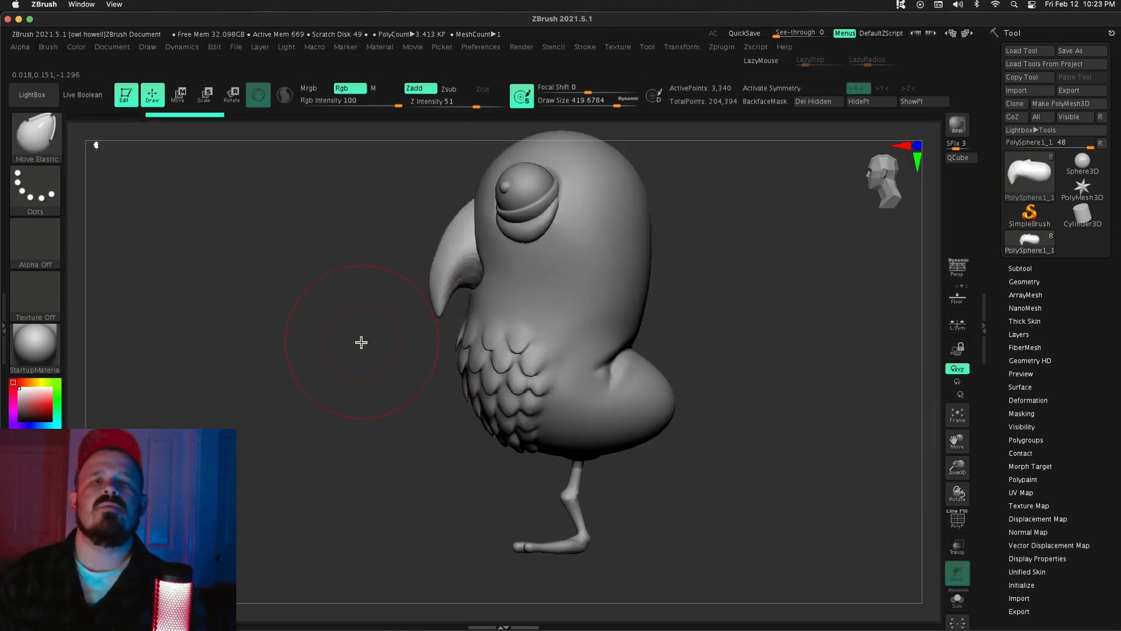
Step: Turn X symmetry back on and adjust the beak's fit against the face with Move Elastic
{"action": "key", "text": "x"}
{"action": "left_click_drag", "start_coordinate": [361, 342], "coordinate": [251, 327]}
{"action": "left_click_drag", "start_coordinate": [442, 269], "coordinate": [451, 263]}
{"action": "mouse_move", "coordinate": [275, 257]}
{"action": "left_mouse_down"}
{"action": "mouse_move", "coordinate": [468, 261]}
{"action": "mouse_move", "coordinate": [251, 257]}
{"action": "left_mouse_up"}
Step: Select the body and mould the forehead around the base of the beak with Move Elastic, smoothing the junction
{"action": "left_click", "coordinate": [519, 264], "text": "alt"}
{"action": "left_click_drag", "start_coordinate": [450, 208], "coordinate": [458, 201]}
{"action": "key", "text": "bracketleft"}
{"action": "left_click_drag", "start_coordinate": [584, 189], "coordinate": [651, 187]}
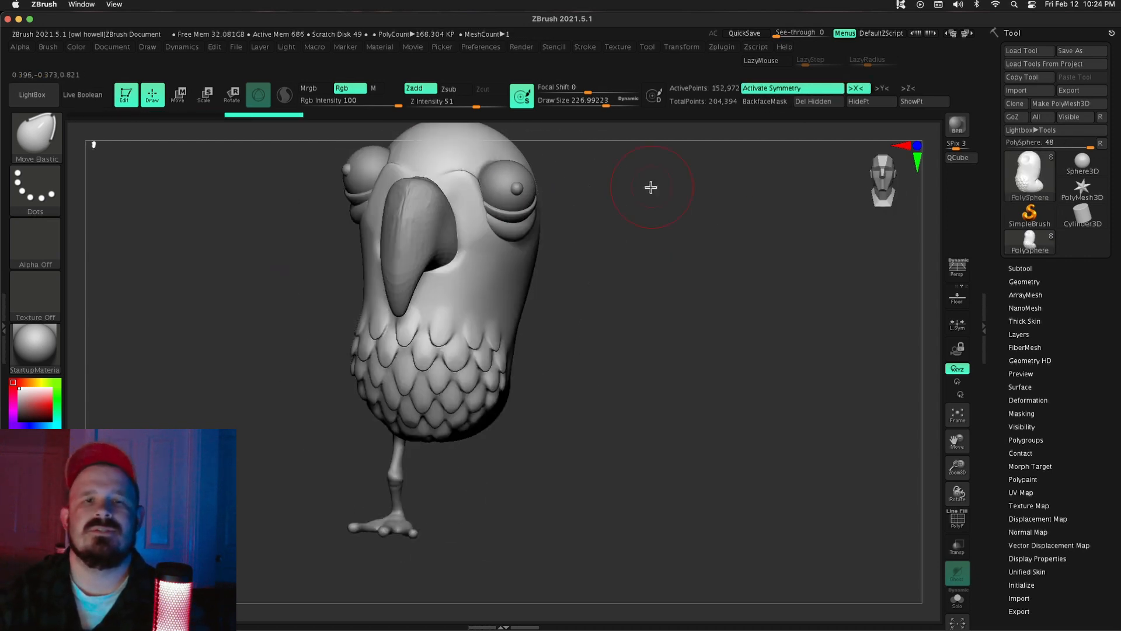
{"action": "left_click", "coordinate": [957, 600]}
{"action": "mouse_move", "coordinate": [633, 251]}
{"action": "left_mouse_down"}
{"action": "mouse_move", "coordinate": [564, 251]}
{"action": "mouse_move", "coordinate": [701, 251]}
{"action": "left_mouse_up"}
{"action": "left_click_drag", "start_coordinate": [430, 194], "coordinate": [441, 195], "text": "shift"}
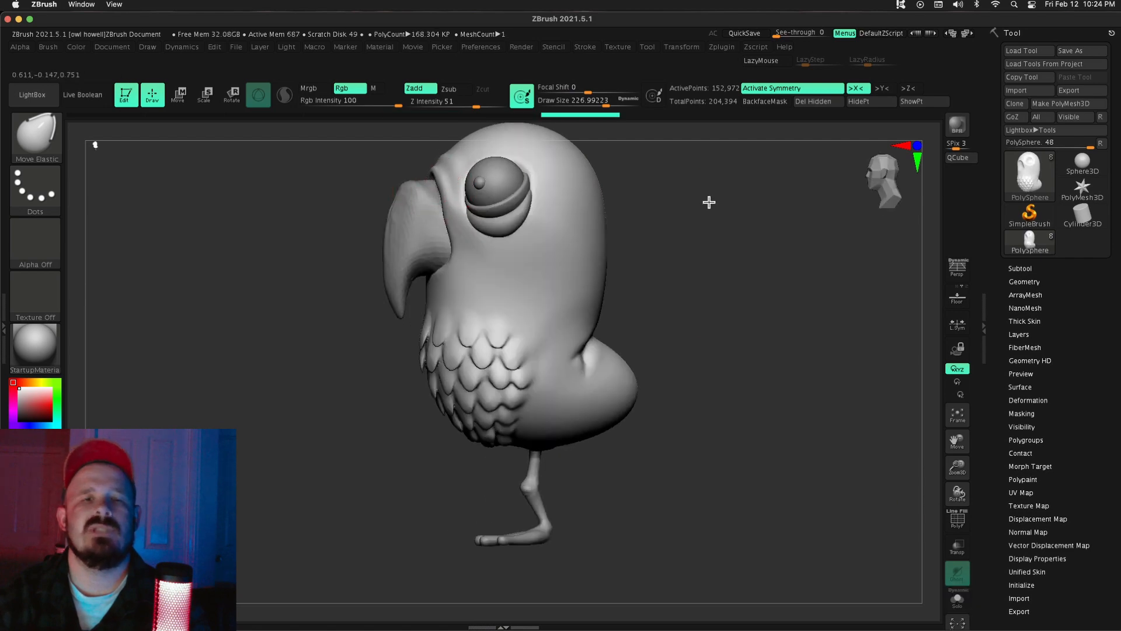
Step: Build up heavy brow ridges above both eyes with the ClayBuildup brush
{"action": "left_click_drag", "start_coordinate": [709, 202], "coordinate": [841, 204]}
{"action": "left_click_drag", "start_coordinate": [724, 234], "coordinate": [724, 315], "text": "alt"}
{"action": "left_click_drag", "start_coordinate": [718, 263], "coordinate": [648, 263]}
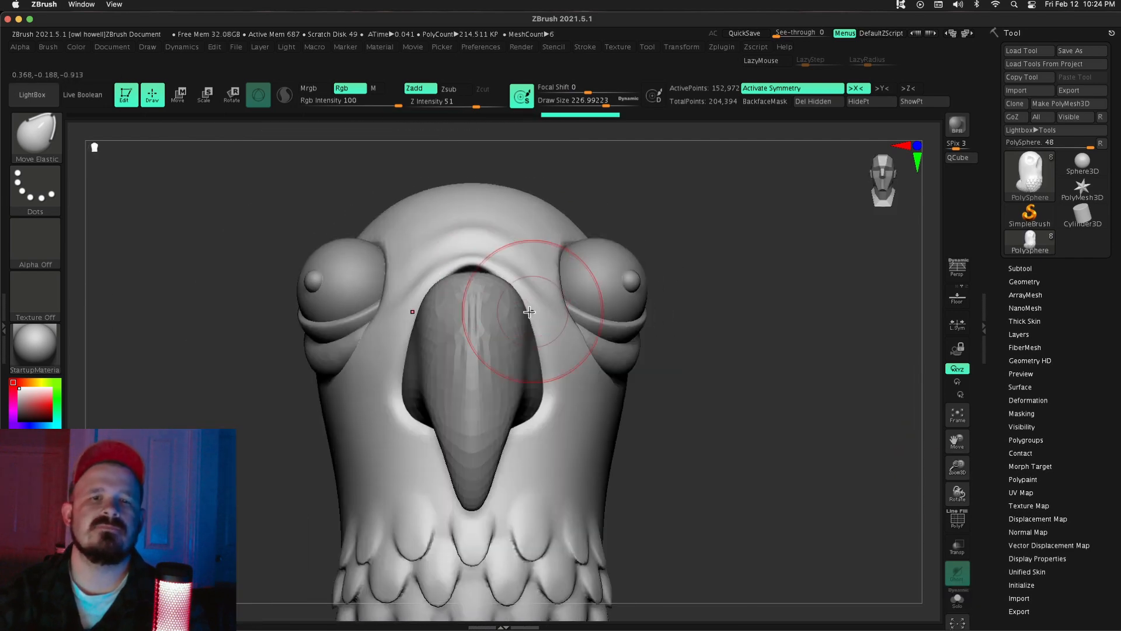
{"action": "left_click_drag", "start_coordinate": [724, 327], "coordinate": [648, 327]}
{"action": "left_click_drag", "start_coordinate": [689, 379], "coordinate": [855, 382]}
{"action": "left_click_drag", "start_coordinate": [743, 366], "coordinate": [650, 194]}
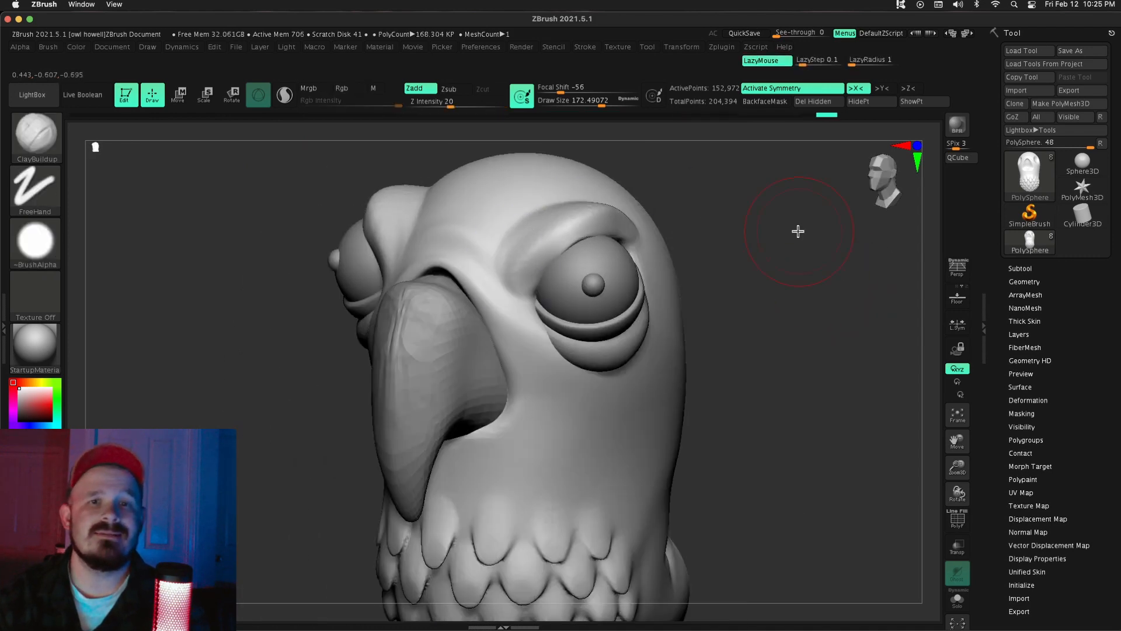
Step: Reshape the brow ridges around the tops of the eyes with the Move Elastic brush
{"action": "key", "text": "b"}
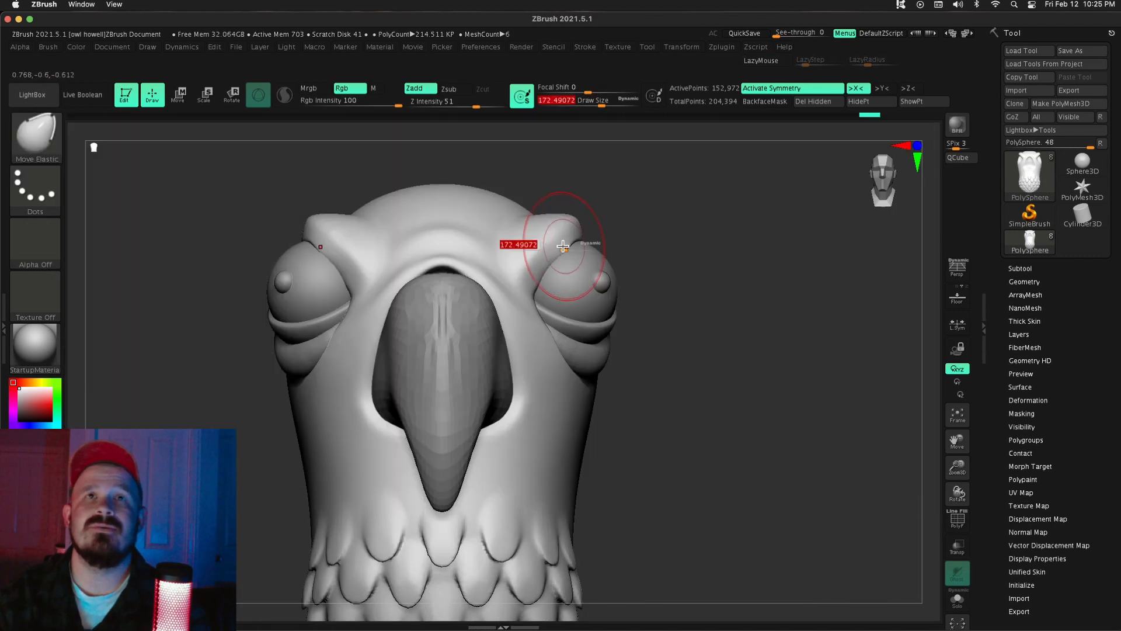
{"action": "left_click_drag", "start_coordinate": [563, 247], "coordinate": [572, 246]}
{"action": "left_click_drag", "start_coordinate": [700, 362], "coordinate": [794, 368]}
{"action": "left_click_drag", "start_coordinate": [528, 222], "coordinate": [526, 210]}
{"action": "left_click_drag", "start_coordinate": [864, 455], "coordinate": [689, 455]}
{"action": "left_click_drag", "start_coordinate": [724, 421], "coordinate": [876, 421]}
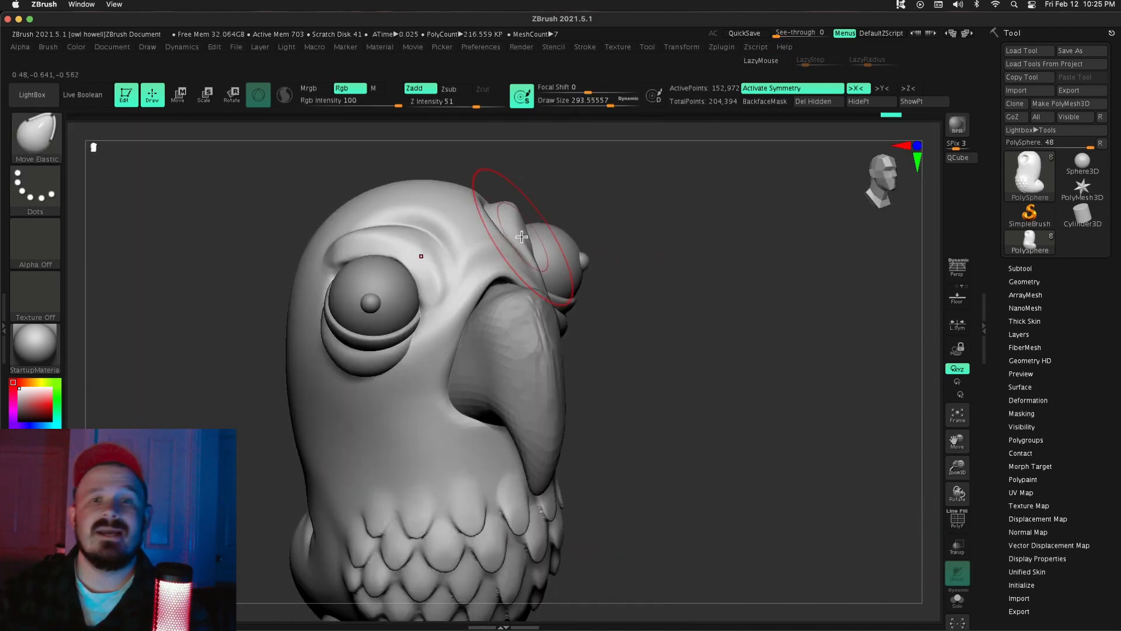
{"action": "left_click_drag", "start_coordinate": [524, 223], "coordinate": [520, 210]}
{"action": "left_click_drag", "start_coordinate": [817, 362], "coordinate": [666, 363]}
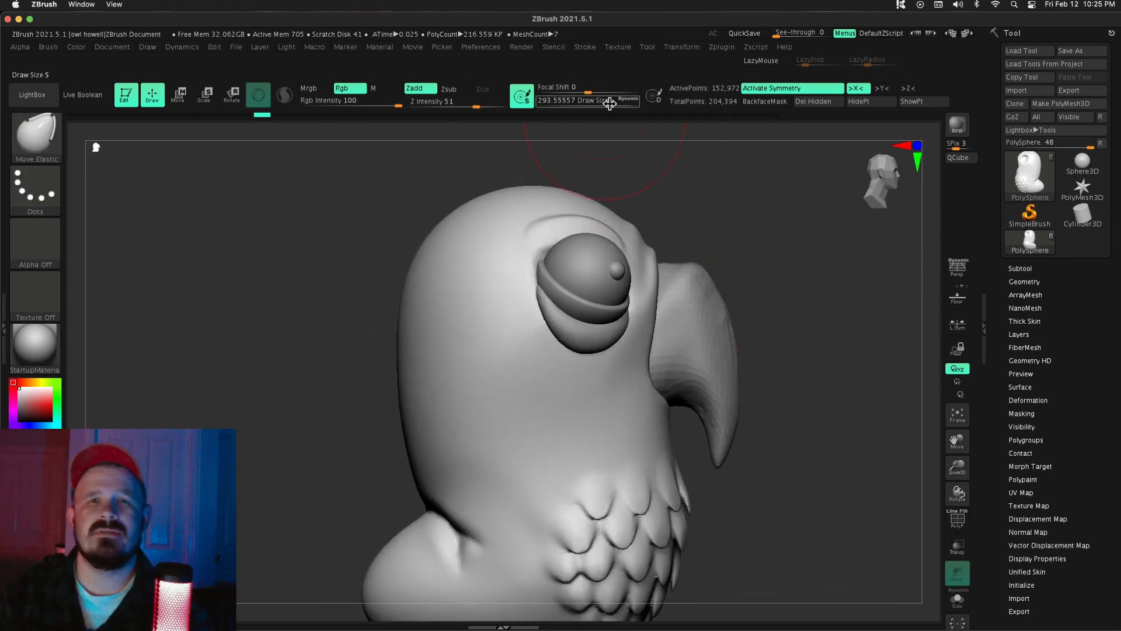
Step: Select the beak, rebuild its topology with ZRemesher and subdivide it twice to SDiv 3
{"action": "left_click_drag", "start_coordinate": [727, 281], "coordinate": [689, 409]}
{"action": "left_click", "coordinate": [479, 281], "text": "alt"}
{"action": "left_click_drag", "start_coordinate": [606, 281], "coordinate": [671, 286]}
{"action": "left_click", "coordinate": [1024, 282]}
{"action": "left_click_drag", "start_coordinate": [622, 345], "coordinate": [728, 350]}
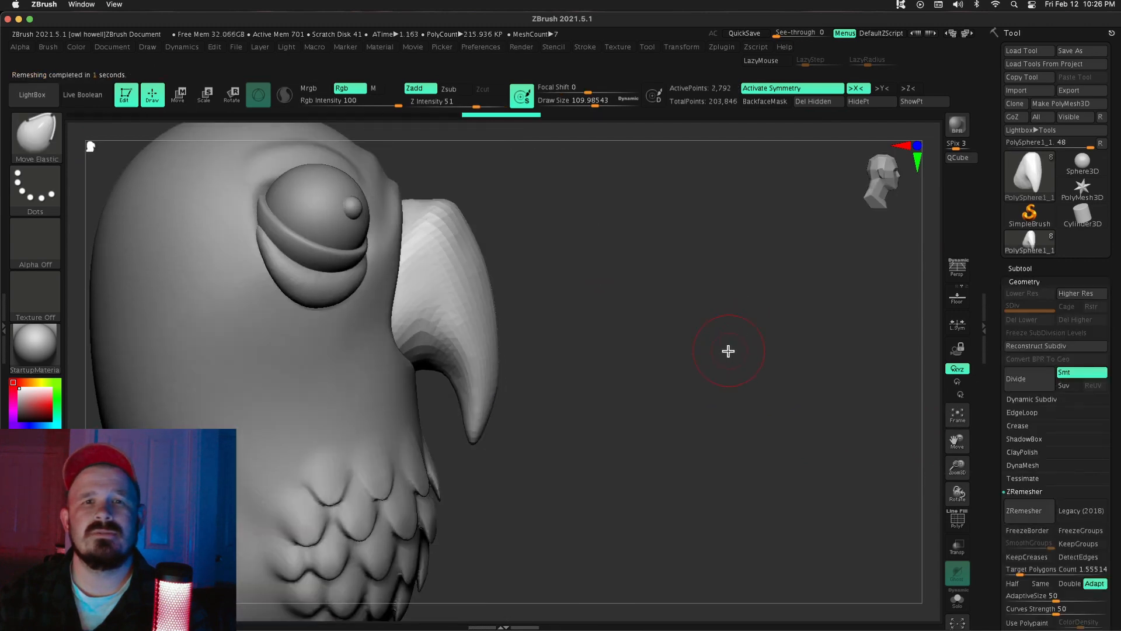
{"action": "key", "text": "ctrl+d"}
{"action": "key", "text": "ctrl+d"}
{"action": "left_click_drag", "start_coordinate": [595, 219], "coordinate": [478, 233]}
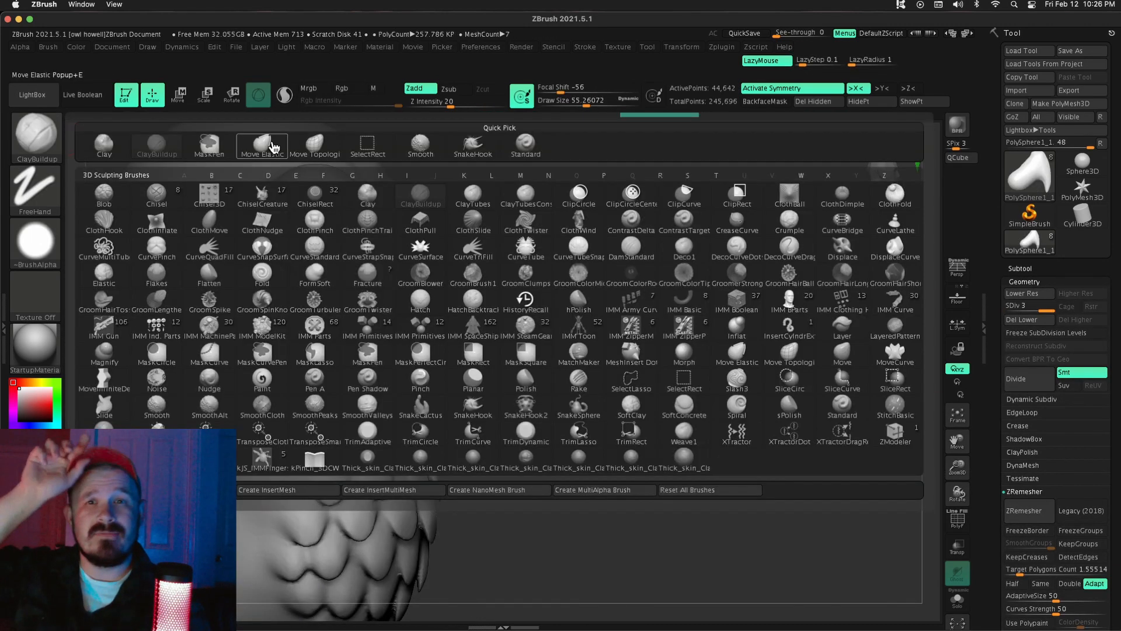
Step: Bulge the beak's upper curve and refine its hooked tip with Move Elastic
{"action": "key", "text": "m"}
{"action": "key", "text": "e"}
{"action": "left_click_drag", "start_coordinate": [517, 298], "coordinate": [524, 294]}
{"action": "left_click_drag", "start_coordinate": [718, 327], "coordinate": [496, 350], "text": "shift"}
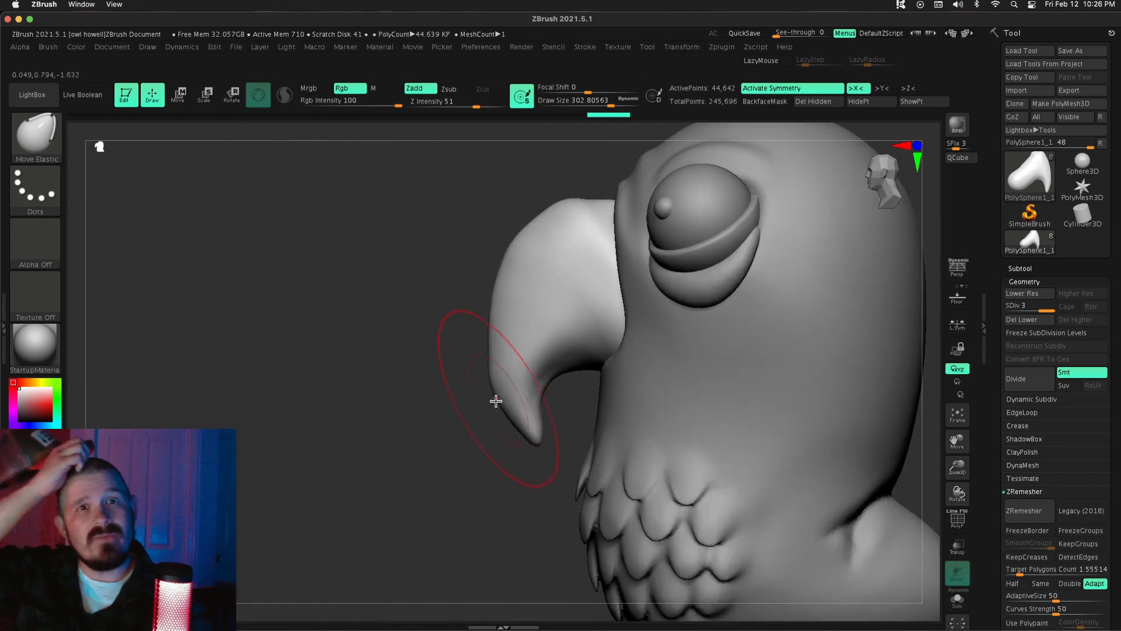
{"action": "left_click_drag", "start_coordinate": [382, 317], "coordinate": [671, 335], "text": "shift"}
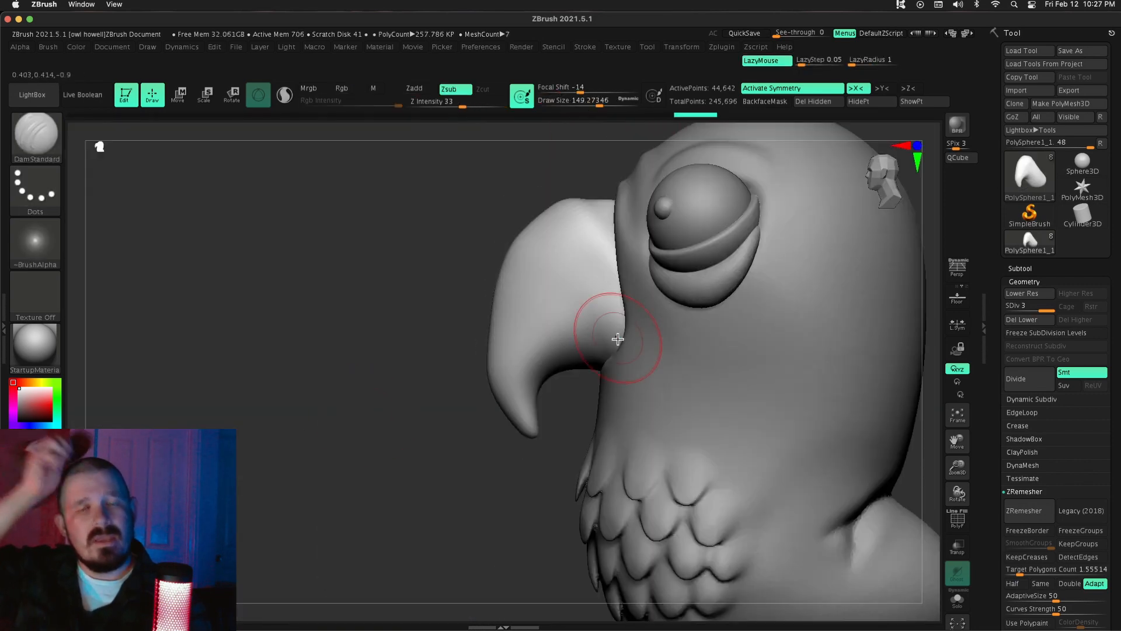
Step: Form a small lower beak under the hook using the DamStandard and Move Topological brushes
{"action": "mouse_move", "coordinate": [568, 389]}
{"action": "left_mouse_down"}
{"action": "mouse_move", "coordinate": [400, 468]}
{"action": "mouse_move", "coordinate": [956, 467]}
{"action": "mouse_move", "coordinate": [806, 425]}
{"action": "mouse_move", "coordinate": [961, 464]}
{"action": "mouse_move", "coordinate": [958, 514]}
{"action": "left_mouse_up"}
{"action": "key", "text": "b"}
{"action": "key", "text": "m"}
{"action": "key", "text": "t"}
{"action": "left_click_drag", "start_coordinate": [599, 105], "coordinate": [609, 105]}
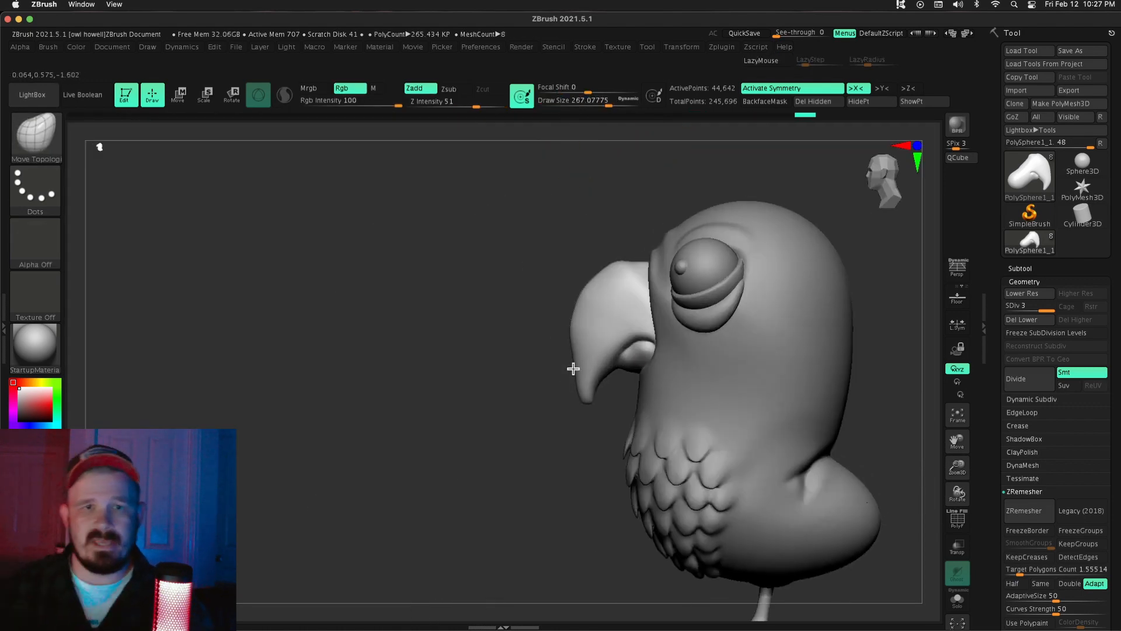
{"action": "mouse_move", "coordinate": [574, 368]}
{"action": "left_mouse_down"}
{"action": "mouse_move", "coordinate": [722, 366]}
{"action": "mouse_move", "coordinate": [458, 264]}
{"action": "mouse_move", "coordinate": [514, 327]}
{"action": "left_mouse_up"}
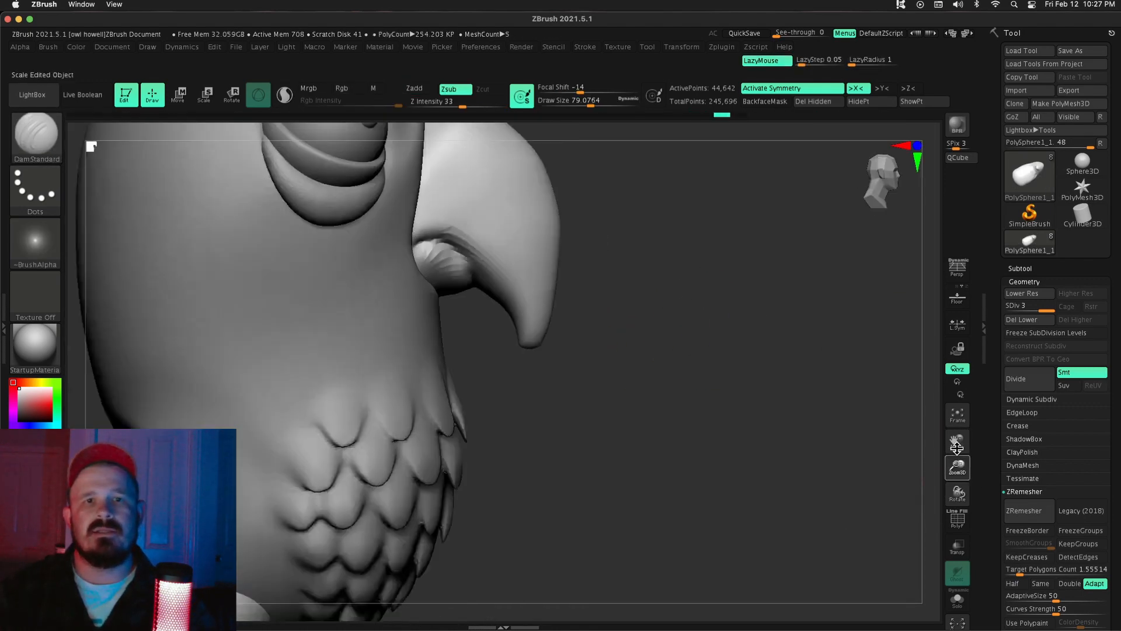
{"action": "left_click_drag", "start_coordinate": [514, 327], "coordinate": [564, 362]}
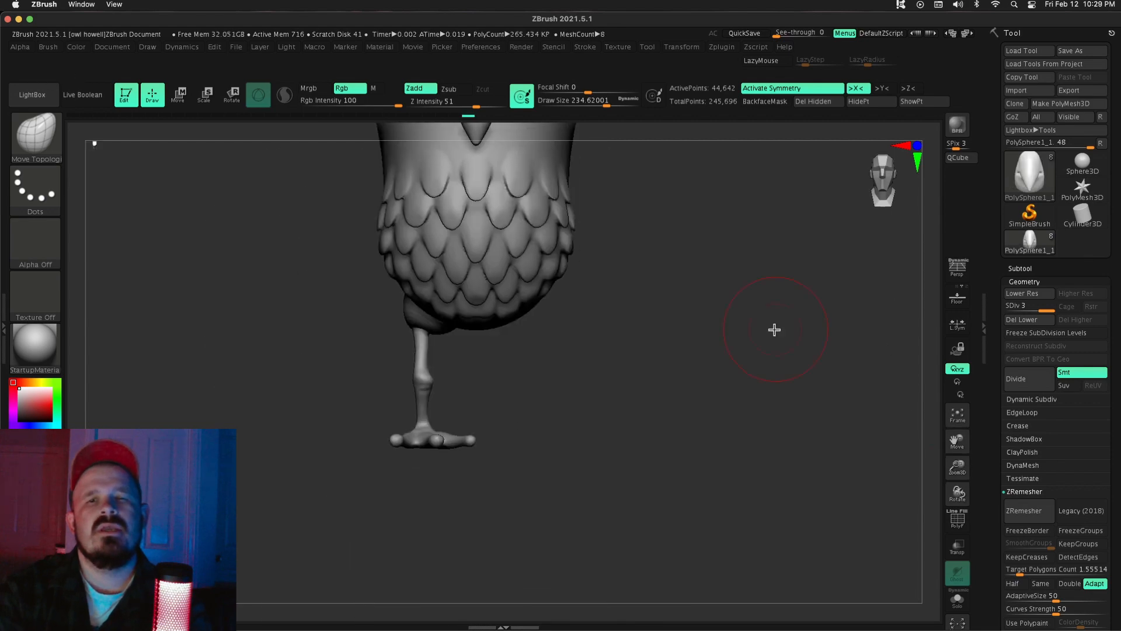
Step: Mirror the leg to the body's other side and insert a capsule primitive beside the body for the wing
{"action": "left_click", "coordinate": [422, 403], "text": "alt"}
{"action": "left_click", "coordinate": [1025, 491]}
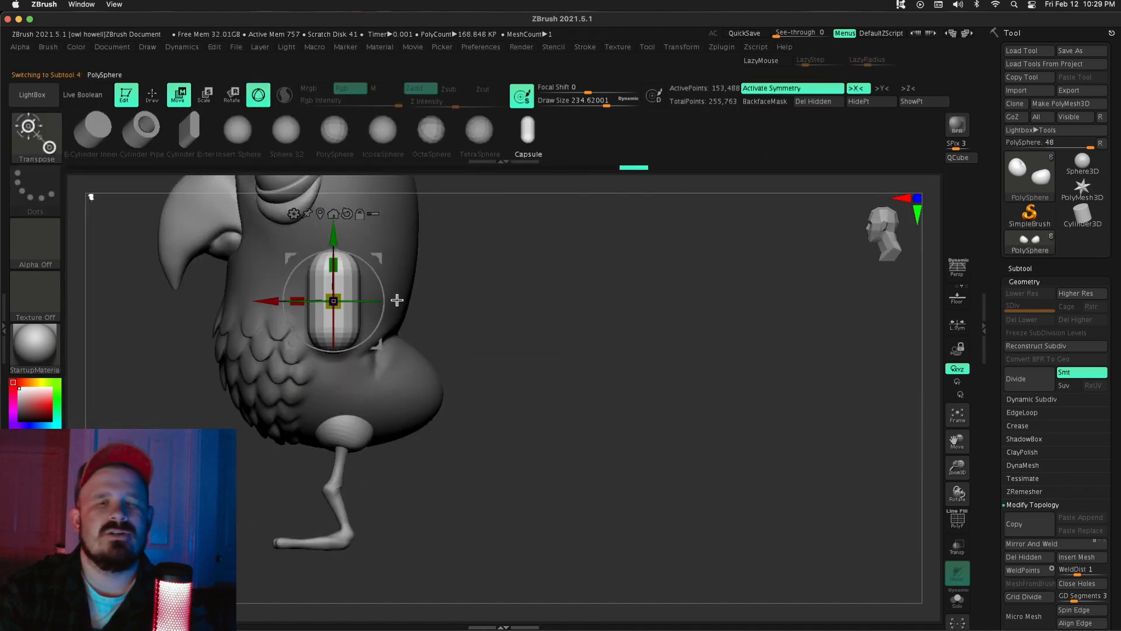
Step: Try the Deformer on the inserted capsule
{"action": "left_click", "coordinate": [294, 214]}
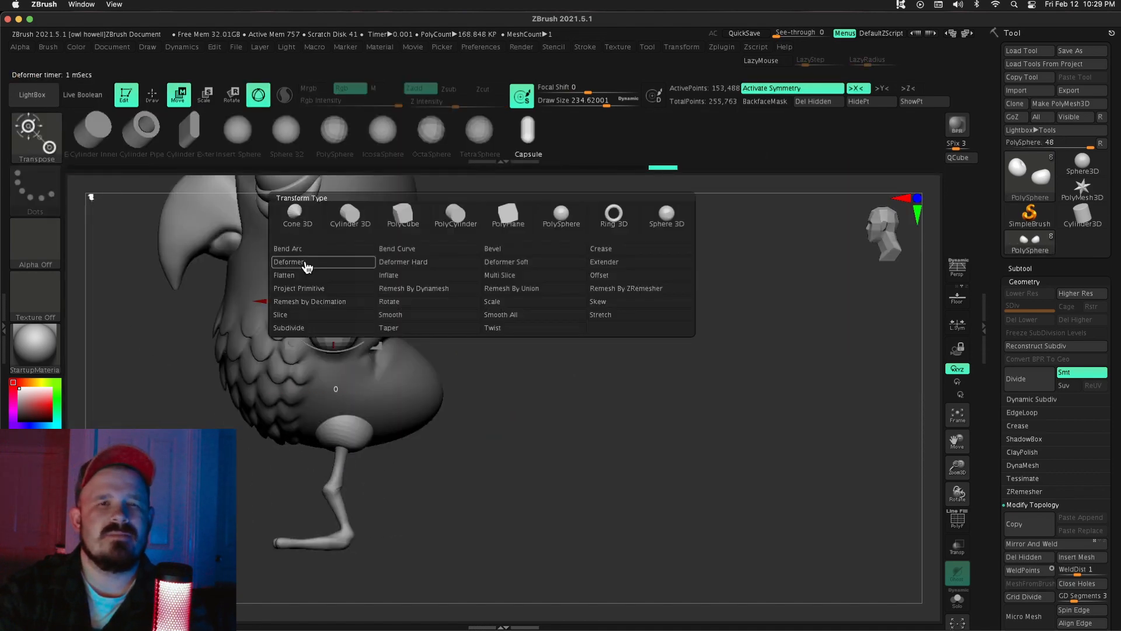
{"action": "left_click", "coordinate": [306, 262]}
{"action": "left_click", "coordinate": [294, 214]}
{"action": "left_click", "coordinate": [269, 268]}
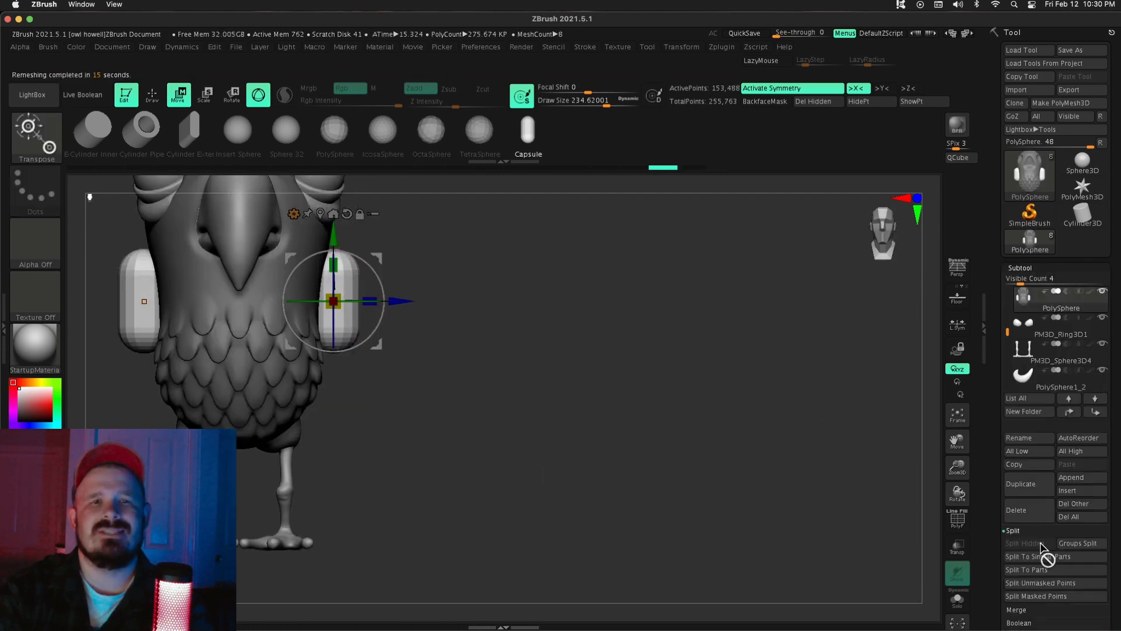
Step: Split the capsules into their own subtool and shape them into tapered, bent wings with the gizmo deformers
{"action": "left_click", "coordinate": [1045, 556]}
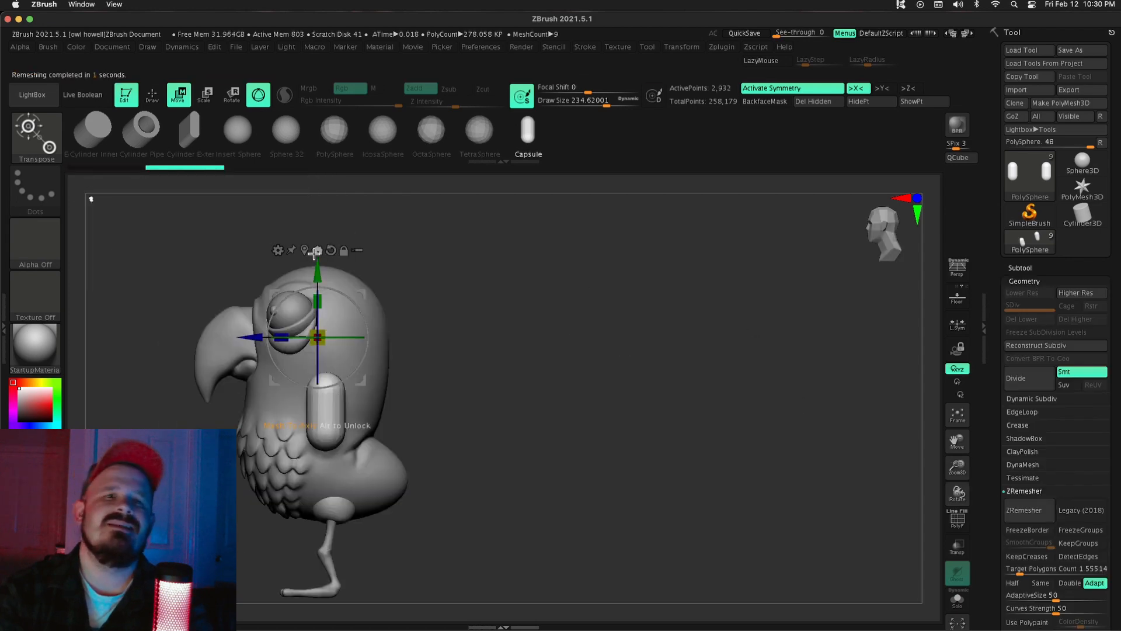
{"action": "left_click", "coordinate": [307, 219]}
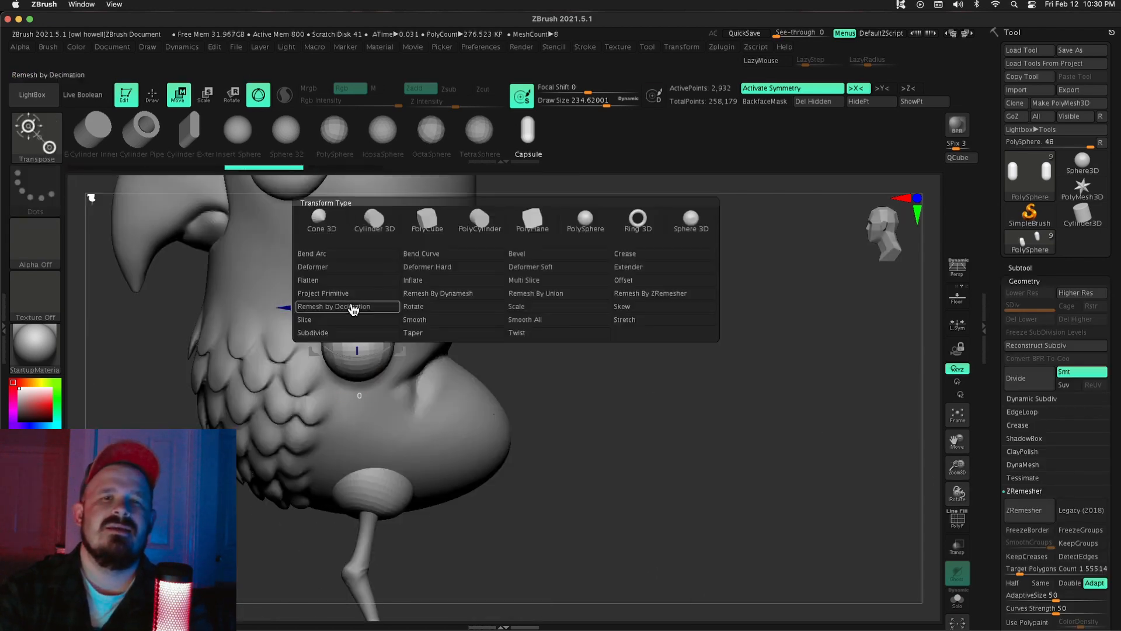
{"action": "left_click", "coordinate": [334, 305]}
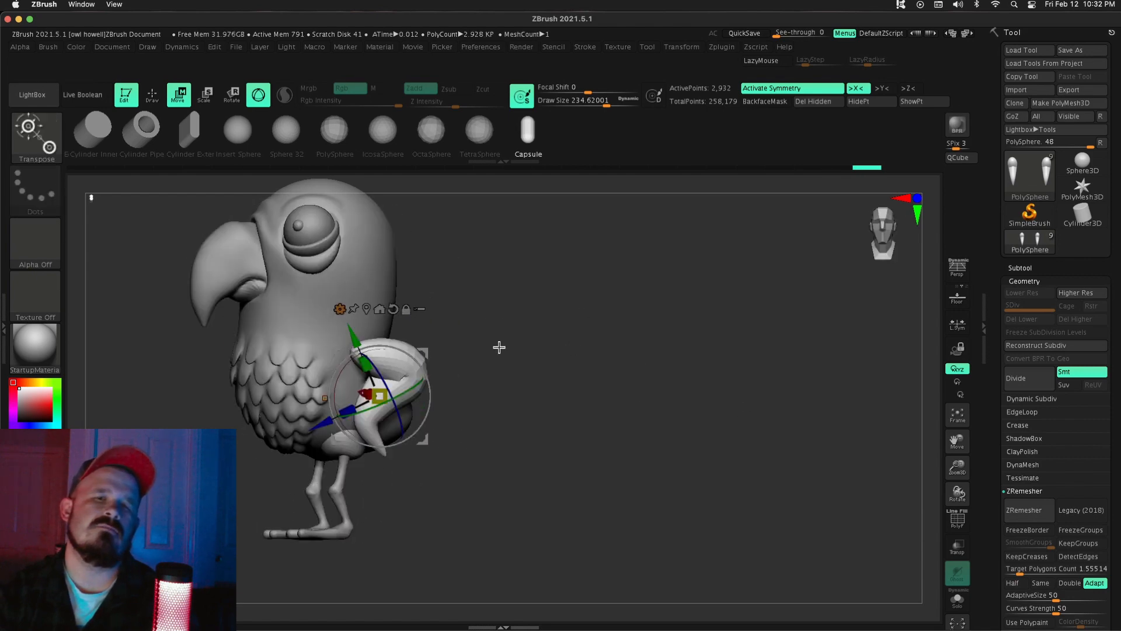
Step: Scale and adjust the lower part of the bent wings beside the tail
{"action": "key", "text": "q"}
{"action": "left_click_drag", "start_coordinate": [920, 471], "coordinate": [533, 415]}
{"action": "left_click_drag", "start_coordinate": [613, 411], "coordinate": [525, 440], "text": "alt"}
{"action": "key", "text": "e"}
{"action": "left_click_drag", "start_coordinate": [430, 463], "coordinate": [459, 455]}
{"action": "left_click_drag", "start_coordinate": [584, 373], "coordinate": [565, 399]}
{"action": "left_click_drag", "start_coordinate": [431, 453], "coordinate": [439, 458]}
{"action": "mouse_move", "coordinate": [570, 401]}
{"action": "left_mouse_down"}
{"action": "mouse_move", "coordinate": [485, 397]}
{"action": "mouse_move", "coordinate": [570, 401]}
{"action": "mouse_move", "coordinate": [526, 399]}
{"action": "left_mouse_up"}
{"action": "key", "text": "q"}
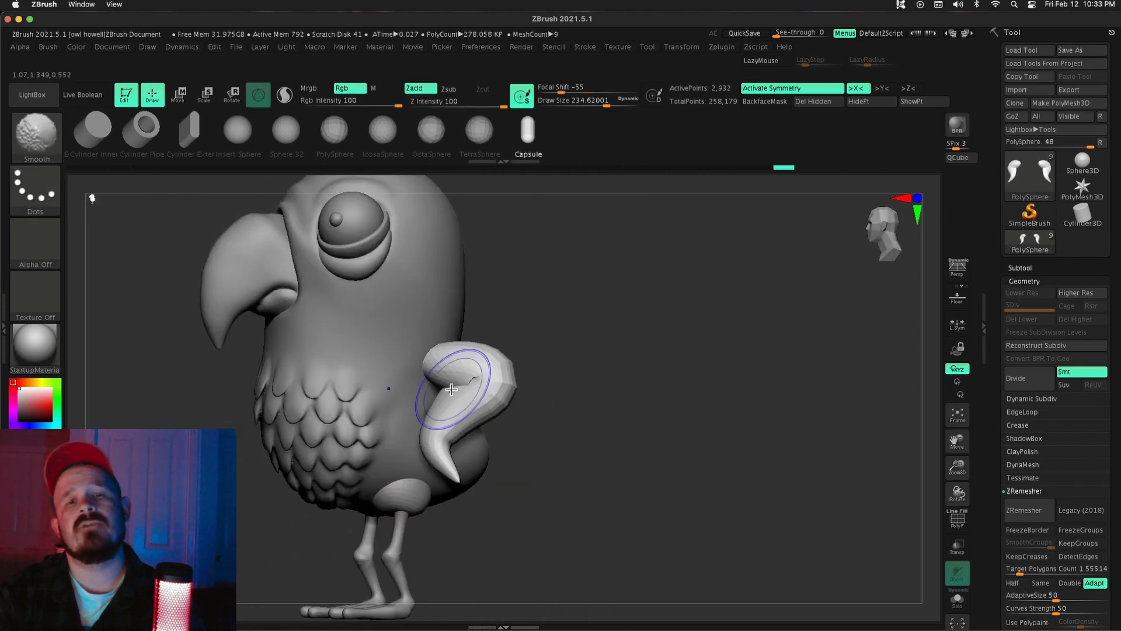
Step: Smooth the inner fold of the wings and move them closer to the body
{"action": "left_click_drag", "start_coordinate": [455, 393], "coordinate": [471, 418], "text": "shift"}
{"action": "mouse_move", "coordinate": [578, 423]}
{"action": "left_mouse_down"}
{"action": "mouse_move", "coordinate": [549, 426]}
{"action": "mouse_move", "coordinate": [610, 431]}
{"action": "mouse_move", "coordinate": [548, 442]}
{"action": "mouse_move", "coordinate": [636, 450]}
{"action": "left_mouse_up"}
{"action": "key", "text": "w"}
{"action": "left_click_drag", "start_coordinate": [447, 489], "coordinate": [450, 496]}
{"action": "left_click_drag", "start_coordinate": [578, 426], "coordinate": [534, 428]}
{"action": "left_click_drag", "start_coordinate": [476, 494], "coordinate": [480, 486]}
{"action": "mouse_move", "coordinate": [575, 429]}
{"action": "left_mouse_down"}
{"action": "mouse_move", "coordinate": [528, 428]}
{"action": "mouse_move", "coordinate": [524, 454]}
{"action": "left_mouse_up"}
{"action": "left_click_drag", "start_coordinate": [368, 453], "coordinate": [473, 451]}
Step: Adjust the wings' curvature with the Bend Curve deformer so they wrap around the body
{"action": "left_click_drag", "start_coordinate": [666, 303], "coordinate": [615, 300]}
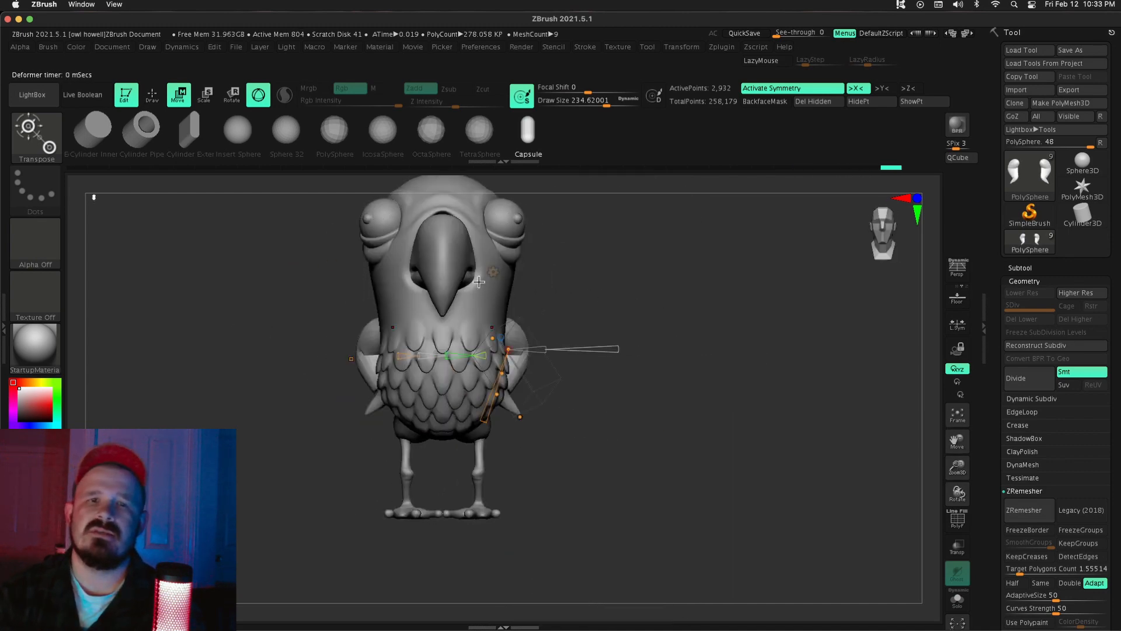
{"action": "left_click_drag", "start_coordinate": [611, 340], "coordinate": [569, 341]}
{"action": "left_click_drag", "start_coordinate": [957, 469], "coordinate": [967, 502]}
{"action": "left_click_drag", "start_coordinate": [730, 409], "coordinate": [680, 416]}
{"action": "left_click_drag", "start_coordinate": [587, 415], "coordinate": [540, 411]}
{"action": "left_click_drag", "start_coordinate": [741, 440], "coordinate": [781, 440]}
{"action": "left_click_drag", "start_coordinate": [654, 383], "coordinate": [616, 383]}
{"action": "left_click_drag", "start_coordinate": [689, 456], "coordinate": [535, 461]}
{"action": "left_click_drag", "start_coordinate": [958, 468], "coordinate": [952, 440]}
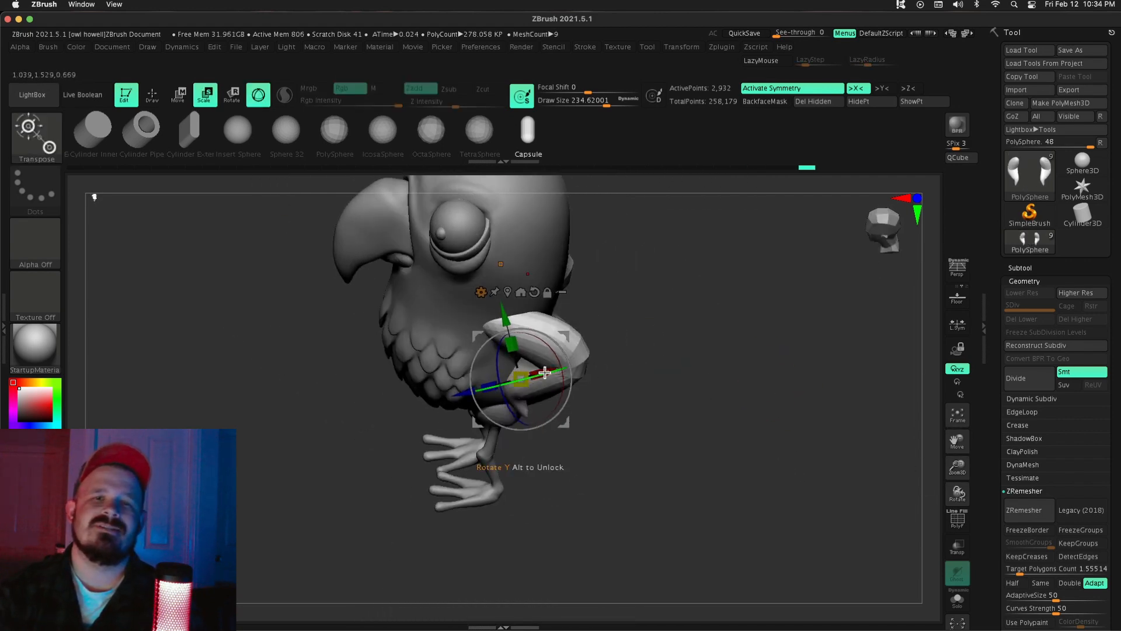
Step: Rotate and reposition the wings against the body's sides with the transform gizmo
{"action": "left_click_drag", "start_coordinate": [724, 386], "coordinate": [403, 432]}
{"action": "left_click_drag", "start_coordinate": [692, 331], "coordinate": [672, 330]}
{"action": "left_click_drag", "start_coordinate": [835, 356], "coordinate": [905, 356]}
{"action": "key", "text": "q"}
{"action": "left_click_drag", "start_coordinate": [965, 462], "coordinate": [967, 491]}
{"action": "key", "text": "w"}
{"action": "left_click_drag", "start_coordinate": [609, 381], "coordinate": [545, 396]}
Step: Refine the wings' folded silhouette with the Move Topological brush
{"action": "key", "text": "b"}
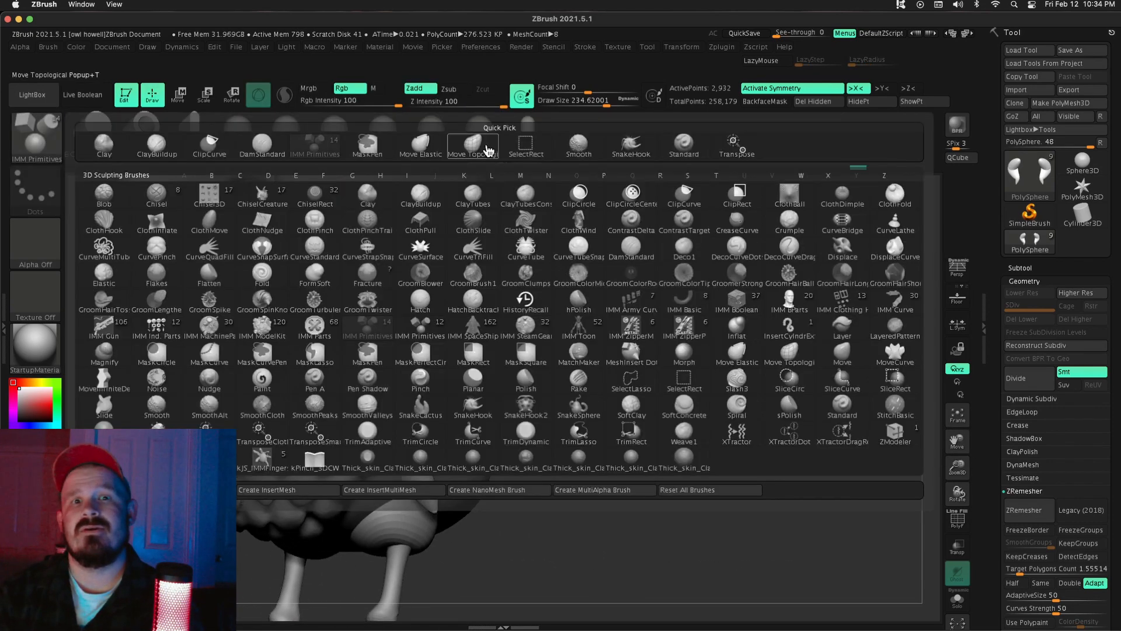
{"action": "key", "text": "m"}
{"action": "key", "text": "t"}
{"action": "key", "text": "s"}
{"action": "left_click_drag", "start_coordinate": [406, 430], "coordinate": [418, 425]}
{"action": "left_click_drag", "start_coordinate": [607, 380], "coordinate": [759, 380]}
{"action": "left_click_drag", "start_coordinate": [689, 373], "coordinate": [510, 371]}
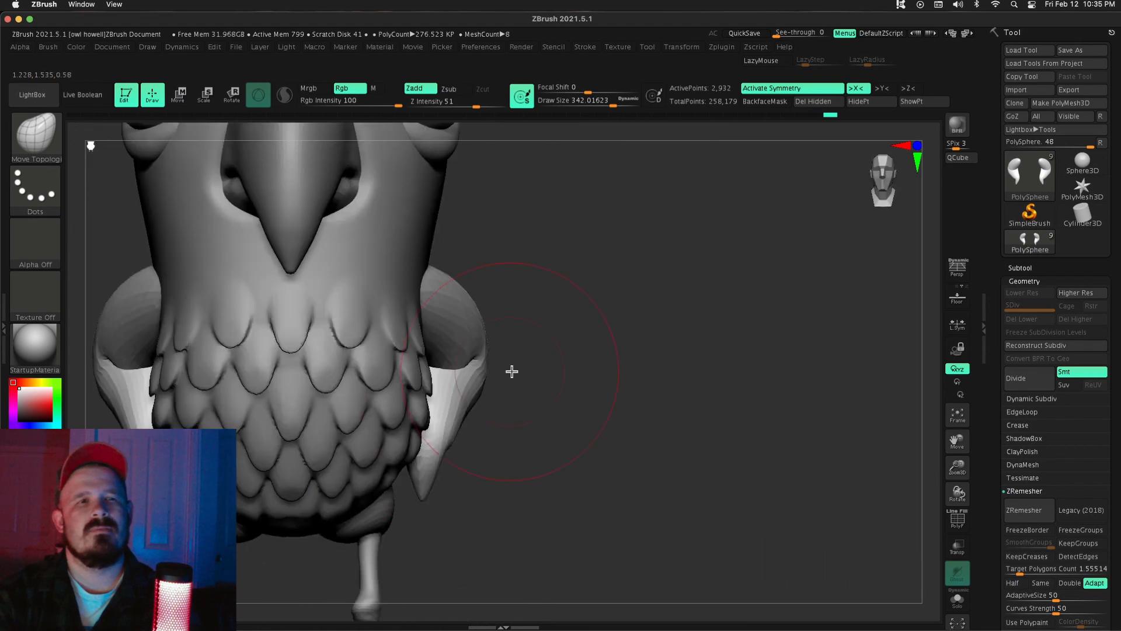
Step: Try another wing adjustment with Move Topological and undo the last two changes
{"action": "key", "text": "s"}
{"action": "mouse_move", "coordinate": [637, 374]}
{"action": "left_mouse_down"}
{"action": "mouse_move", "coordinate": [585, 373]}
{"action": "mouse_move", "coordinate": [619, 379]}
{"action": "left_mouse_up"}
{"action": "key", "text": "ctrl+z"}
{"action": "key", "text": "ctrl+z"}
Step: Save the tool as the next numbered pigeon_ file in the zsketch folder
{"action": "left_click", "coordinate": [1079, 51]}
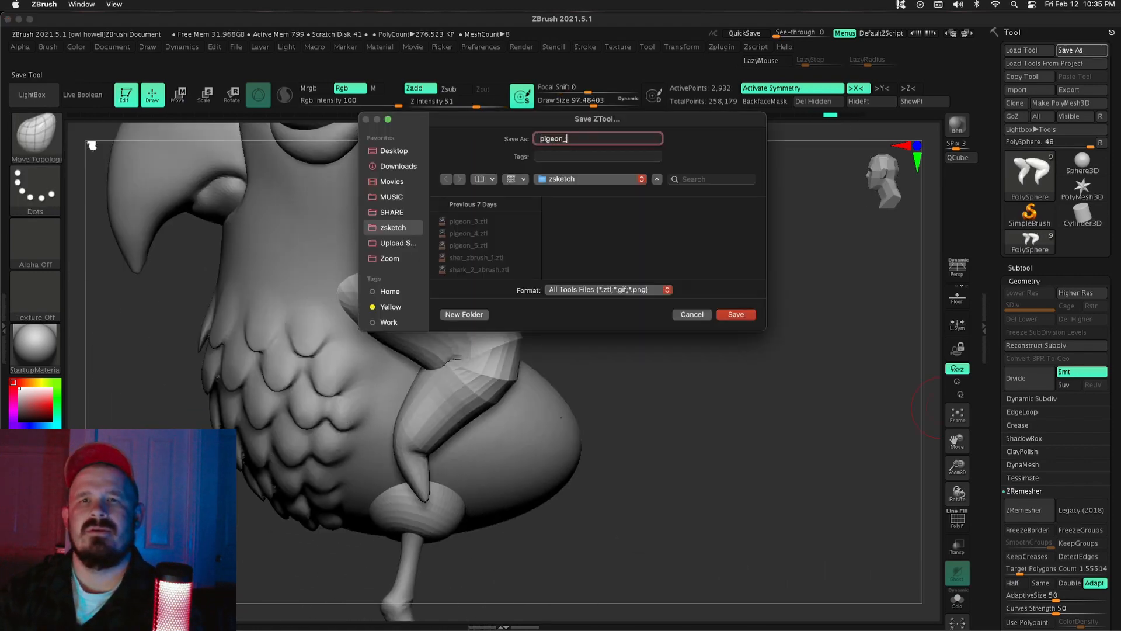
{"action": "key", "text": "Return"}
{"action": "left_click_drag", "start_coordinate": [828, 432], "coordinate": [824, 496], "text": "alt"}
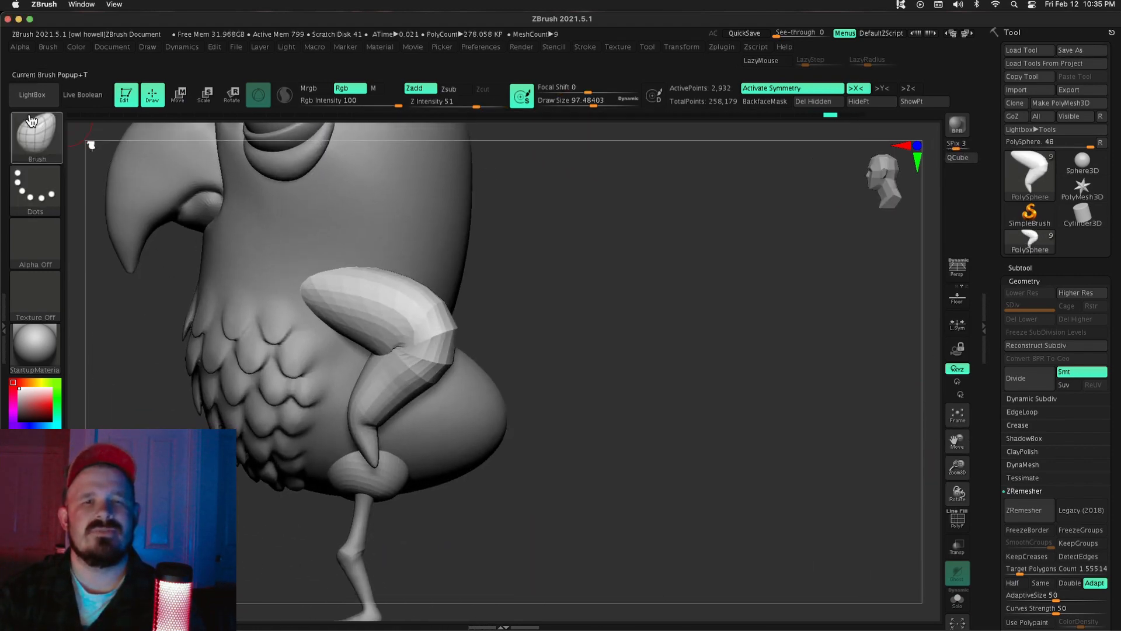
Step: Select the body and pull the end of the tail backward with the SnakeHook brush
{"action": "key", "text": "b"}
{"action": "key", "text": "s"}
{"action": "key", "text": "h"}
{"action": "key", "text": "s"}
{"action": "left_click", "coordinate": [481, 400], "text": "alt"}
{"action": "mouse_move", "coordinate": [637, 384]}
{"action": "left_mouse_down"}
{"action": "mouse_move", "coordinate": [566, 383]}
{"action": "mouse_move", "coordinate": [631, 384]}
{"action": "left_mouse_up"}
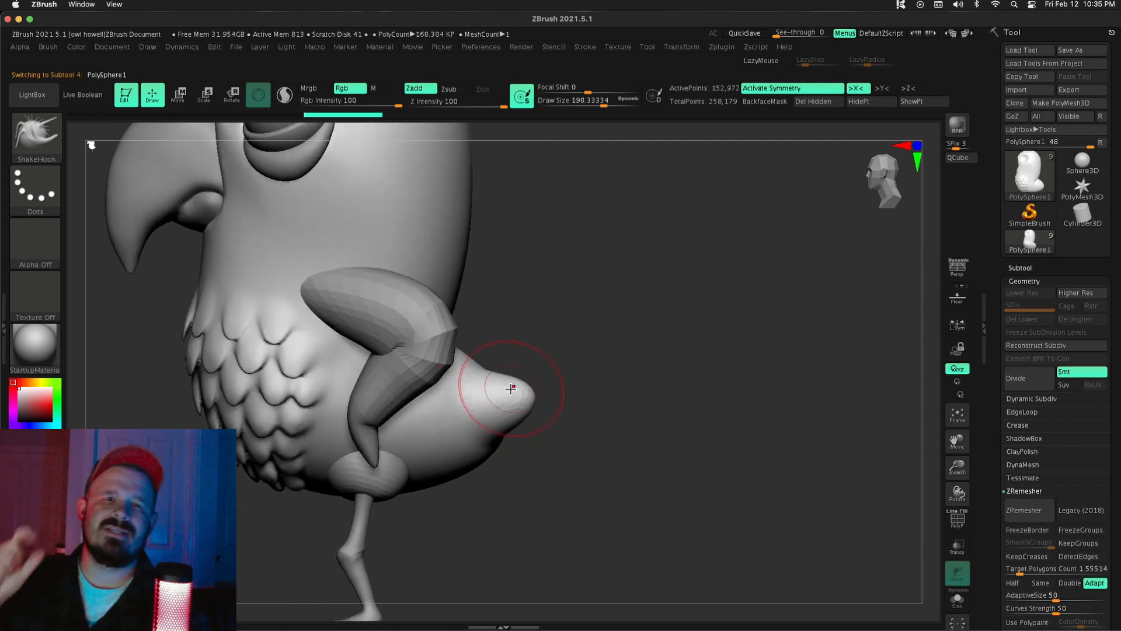
{"action": "mouse_move", "coordinate": [529, 357]}
{"action": "left_mouse_down"}
{"action": "mouse_move", "coordinate": [565, 360]}
{"action": "mouse_move", "coordinate": [528, 362]}
{"action": "left_mouse_up"}
Step: Try to extend the tail further with SnakeHook and undo the recent tail strokes
{"action": "key", "text": "s"}
{"action": "left_click_drag", "start_coordinate": [503, 403], "coordinate": [521, 416]}
{"action": "left_click_drag", "start_coordinate": [689, 385], "coordinate": [584, 386]}
{"action": "key", "text": "ctrl+z"}
{"action": "key", "text": "ctrl+z"}
{"action": "left_click_drag", "start_coordinate": [584, 385], "coordinate": [666, 386]}
{"action": "key", "text": "ctrl+z"}
{"action": "key", "text": "ctrl+z"}
{"action": "key", "text": "ctrl+z"}
Step: Examine the body's wireframe around the tail from behind
{"action": "left_click_drag", "start_coordinate": [561, 401], "coordinate": [526, 430]}
{"action": "left_click_drag", "start_coordinate": [636, 418], "coordinate": [595, 418], "text": "shift"}
{"action": "key", "text": "shift+f"}
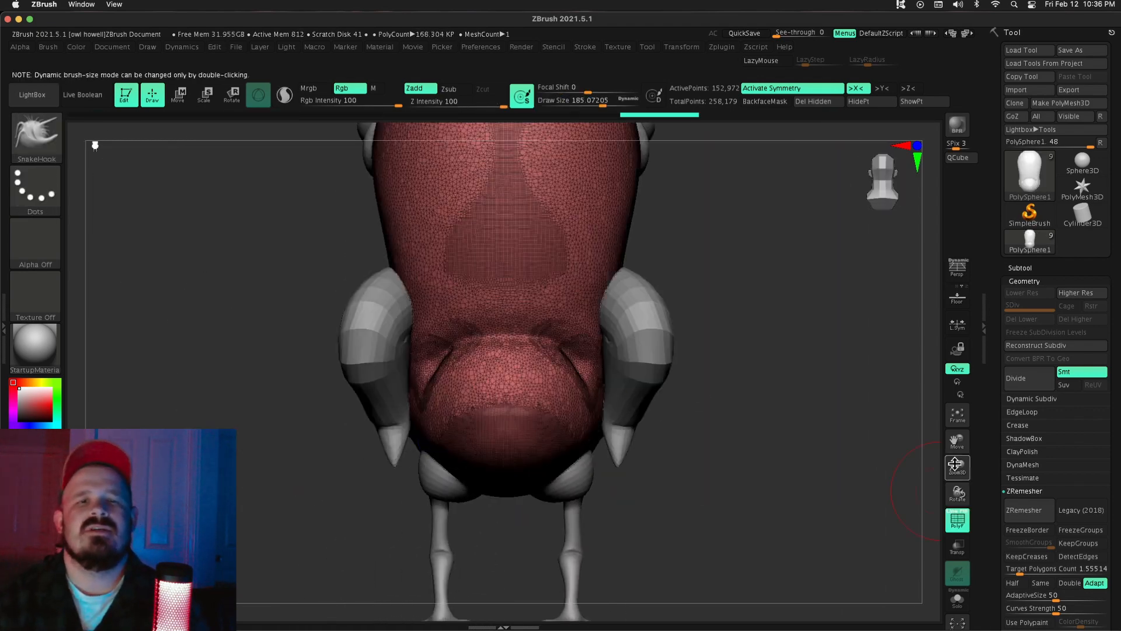
{"action": "key", "text": "shift+f"}
Step: DynaMesh the body at resolution 200 and draw the tail out into a long point with smoothing and SnakeHook
{"action": "left_click_drag", "start_coordinate": [490, 391], "coordinate": [471, 413], "text": "shift"}
{"action": "mouse_move", "coordinate": [660, 416]}
{"action": "left_mouse_down"}
{"action": "mouse_move", "coordinate": [723, 418]}
{"action": "mouse_move", "coordinate": [672, 408]}
{"action": "left_mouse_up"}
{"action": "left_click_drag", "start_coordinate": [518, 400], "coordinate": [534, 409]}
{"action": "left_click_drag", "start_coordinate": [648, 389], "coordinate": [701, 386]}
{"action": "key", "text": "s"}
{"action": "left_click_drag", "start_coordinate": [473, 391], "coordinate": [474, 386]}
Step: Build a raised rim around the base of the beak with ClayBuildup, using BackfaceMask
{"action": "left_click_drag", "start_coordinate": [830, 421], "coordinate": [841, 347], "text": "alt"}
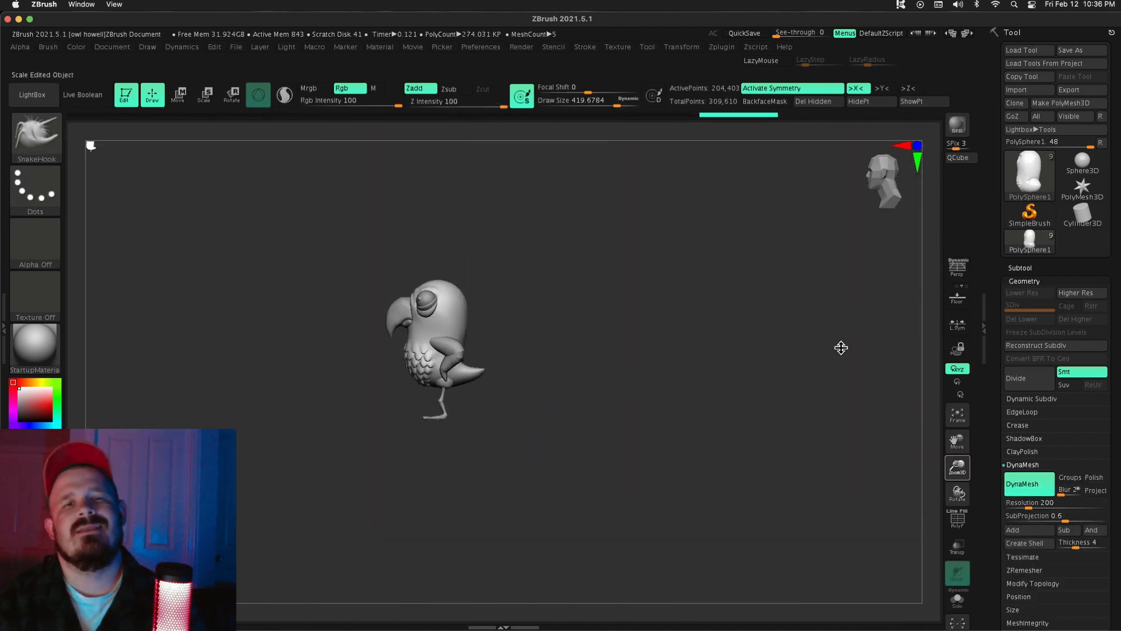
{"action": "left_click_drag", "start_coordinate": [618, 468], "coordinate": [628, 532], "text": "alt"}
{"action": "key", "text": "s"}
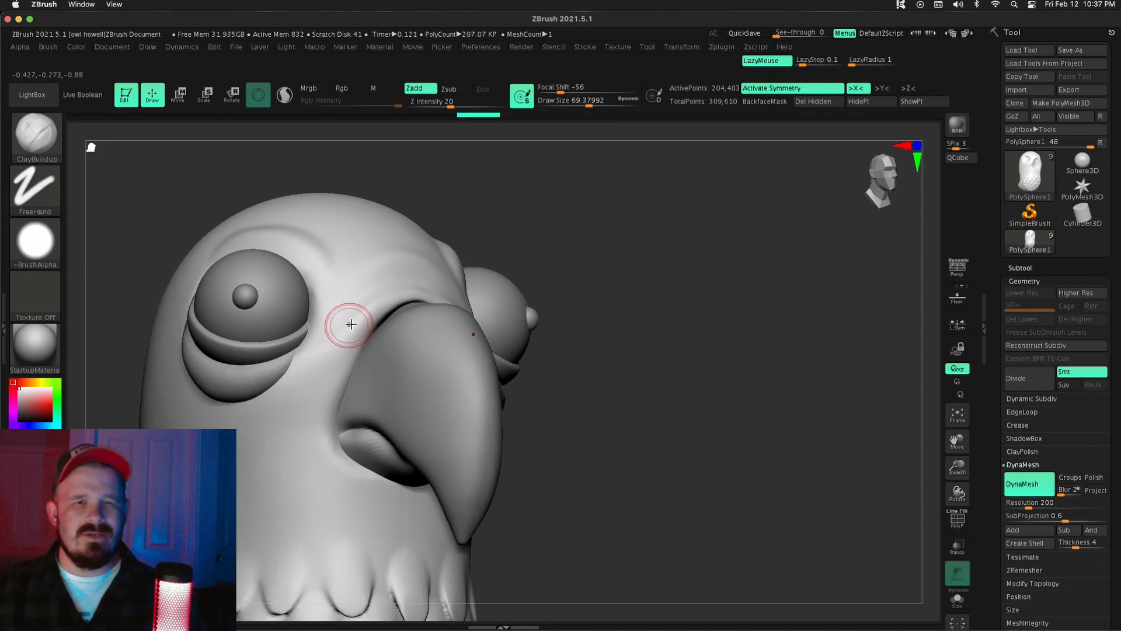
{"action": "left_click_drag", "start_coordinate": [355, 345], "coordinate": [403, 299]}
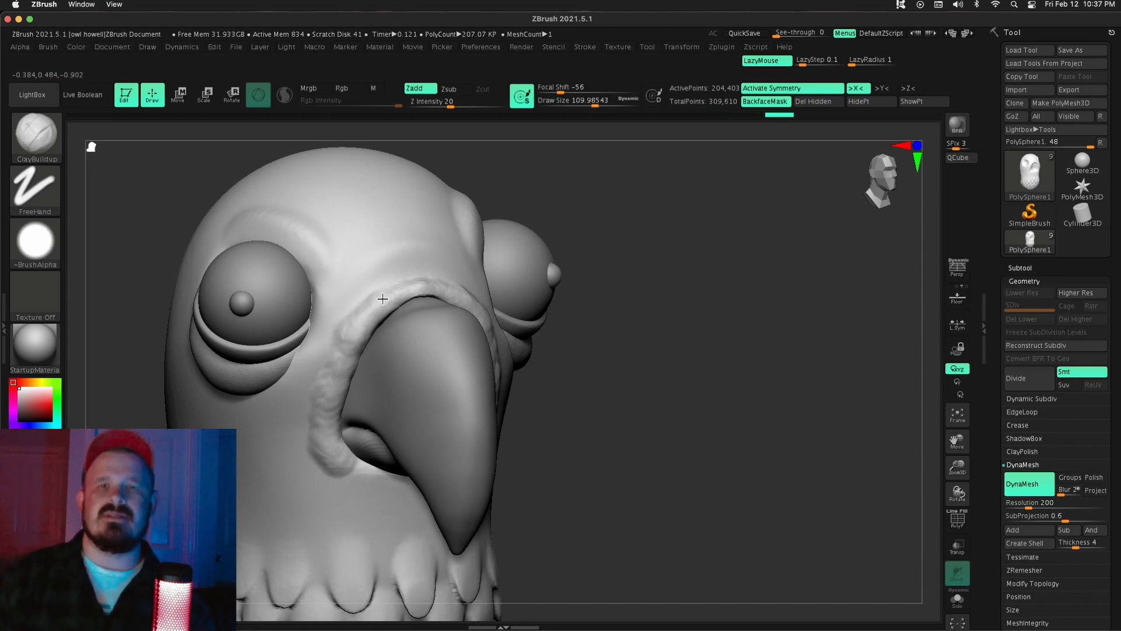
Step: Smooth the rim around the beak, then ZRemesh the body and subdivide it to SDiv 2
{"action": "left_click_drag", "start_coordinate": [730, 362], "coordinate": [613, 362]}
{"action": "left_click_drag", "start_coordinate": [396, 282], "coordinate": [347, 420], "text": "shift"}
{"action": "left_click_drag", "start_coordinate": [818, 380], "coordinate": [681, 393]}
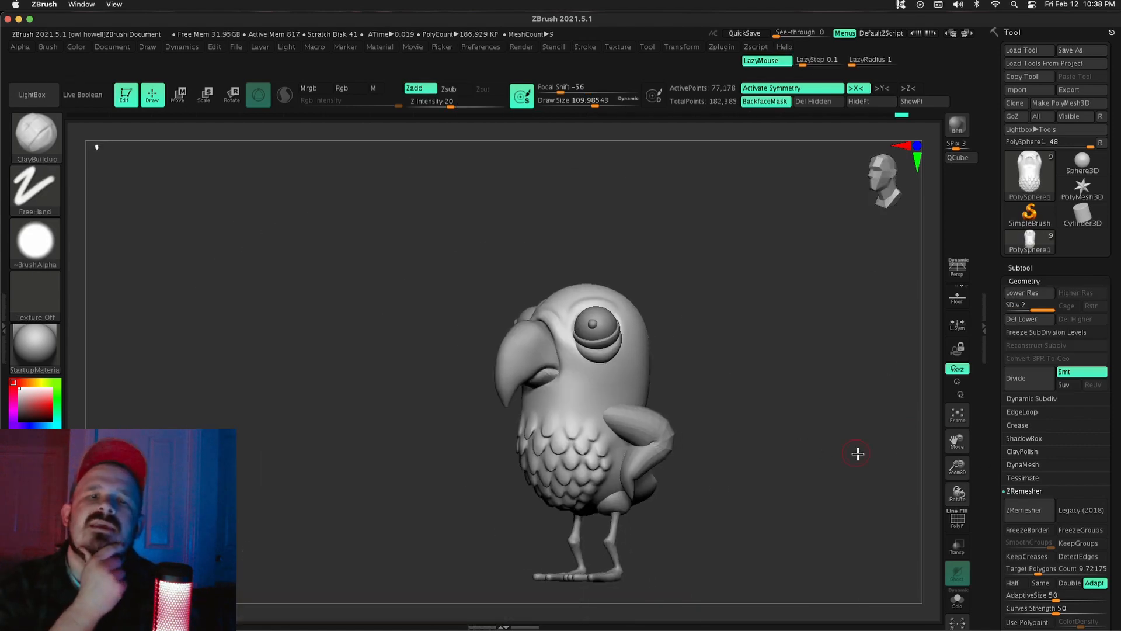
Step: Choose the Inflat brush, make the under-eye bags the active subtool, and save the pigeon as a tool file
{"action": "key", "text": "b"}
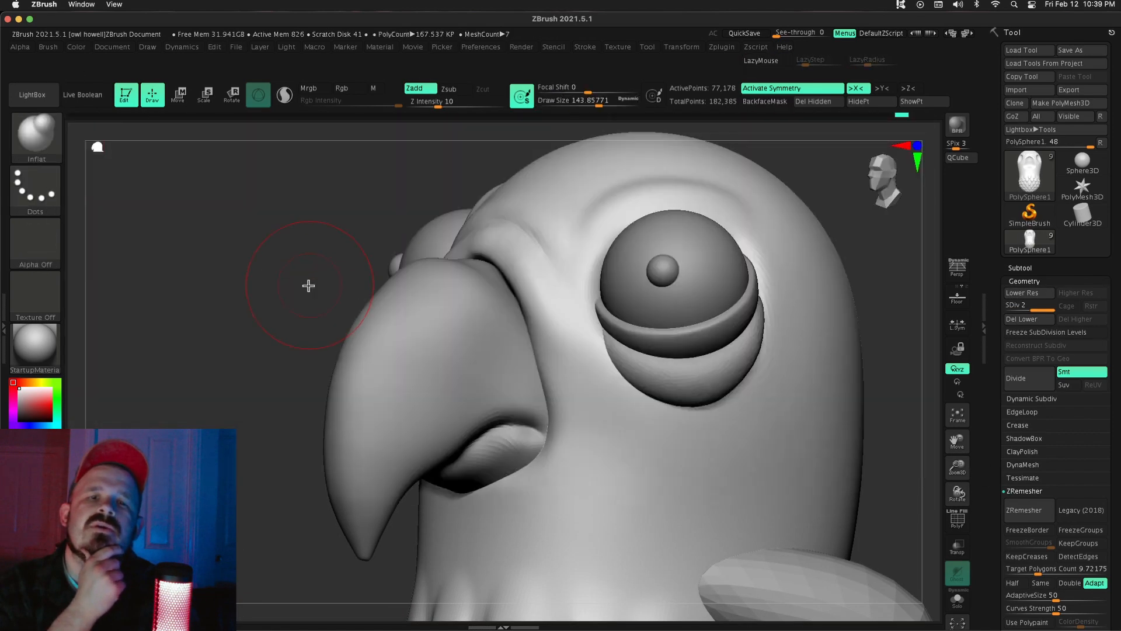
{"action": "left_click_drag", "start_coordinate": [308, 286], "coordinate": [397, 286]}
{"action": "left_click_drag", "start_coordinate": [689, 327], "coordinate": [963, 439]}
{"action": "left_click_drag", "start_coordinate": [846, 462], "coordinate": [659, 469]}
{"action": "left_click_drag", "start_coordinate": [957, 467], "coordinate": [958, 508]}
{"action": "left_click_drag", "start_coordinate": [742, 377], "coordinate": [643, 376]}
{"action": "left_click", "coordinate": [584, 404], "text": "alt"}
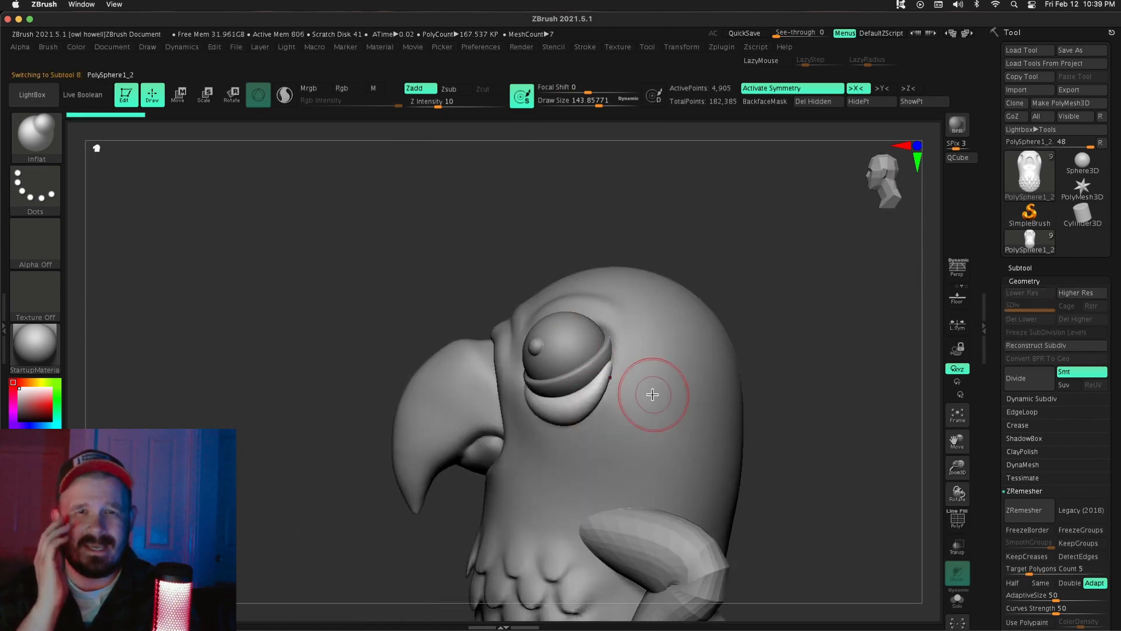
{"action": "left_click", "coordinate": [1082, 50]}
{"action": "left_click", "coordinate": [740, 315]}
Step: Display the polyframe and merge the under-eye bags down into the beak subtool
{"action": "left_click_drag", "start_coordinate": [956, 469], "coordinate": [958, 491]}
{"action": "left_click_drag", "start_coordinate": [776, 345], "coordinate": [835, 336]}
{"action": "left_click", "coordinate": [960, 522]}
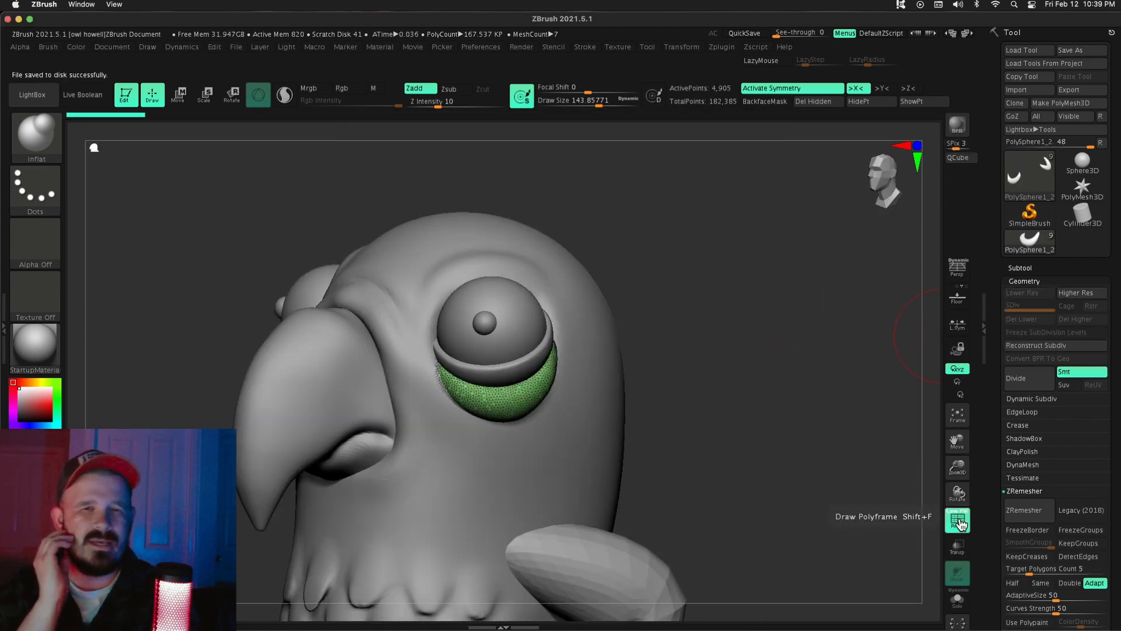
{"action": "left_click", "coordinate": [1020, 268]}
{"action": "left_click_drag", "start_coordinate": [776, 386], "coordinate": [842, 385]}
{"action": "left_click_drag", "start_coordinate": [1007, 348], "coordinate": [992, 356]}
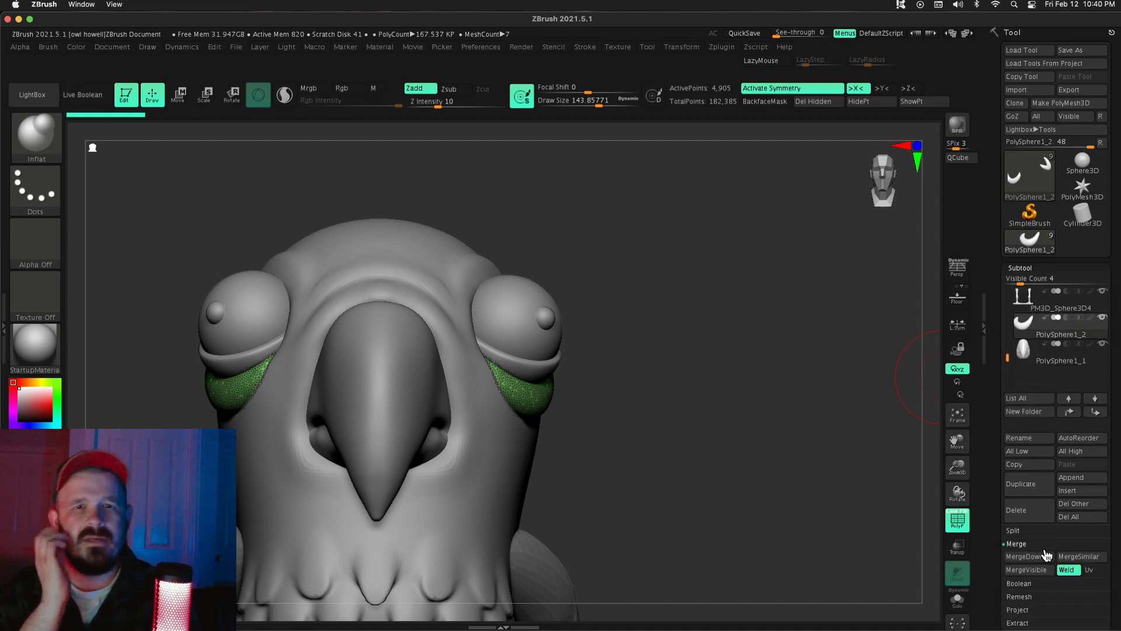
{"action": "left_click", "coordinate": [1041, 562]}
{"action": "left_click", "coordinate": [876, 578]}
Step: Move the lower eyelid subtool down the list and merge it into the combined beak and under-eye bags
{"action": "mouse_move", "coordinate": [896, 433]}
{"action": "left_mouse_down"}
{"action": "mouse_move", "coordinate": [810, 438]}
{"action": "mouse_move", "coordinate": [876, 439]}
{"action": "left_mouse_up"}
{"action": "left_click_drag", "start_coordinate": [1007, 372], "coordinate": [1005, 306]}
{"action": "left_click", "coordinate": [1026, 320]}
{"action": "left_click", "coordinate": [1096, 414]}
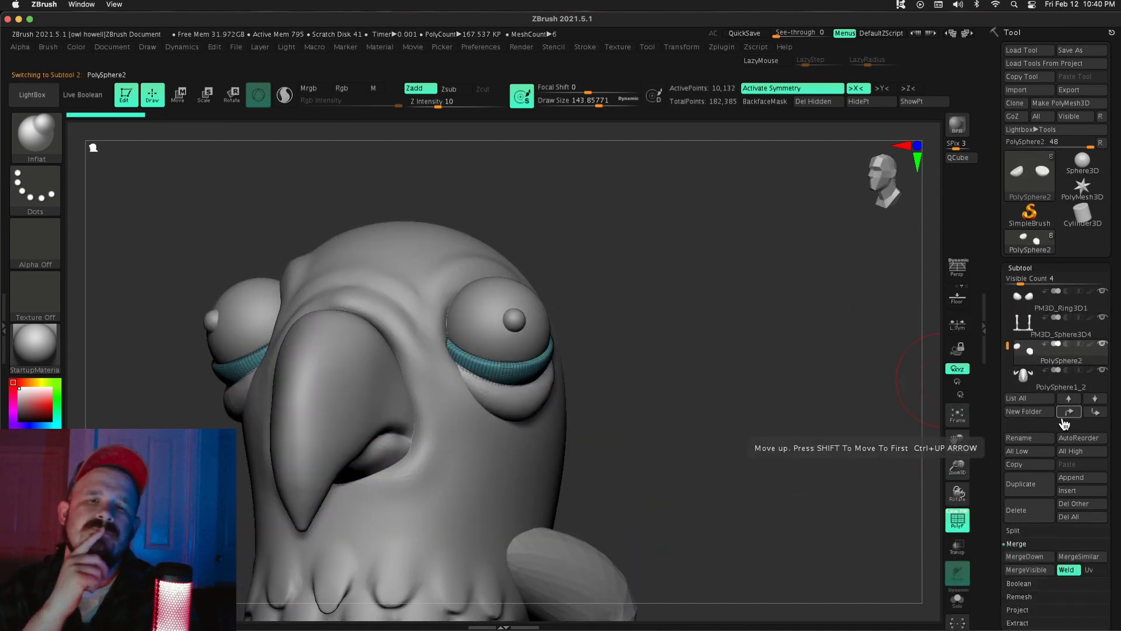
{"action": "left_click", "coordinate": [1025, 556]}
{"action": "left_click", "coordinate": [876, 578]}
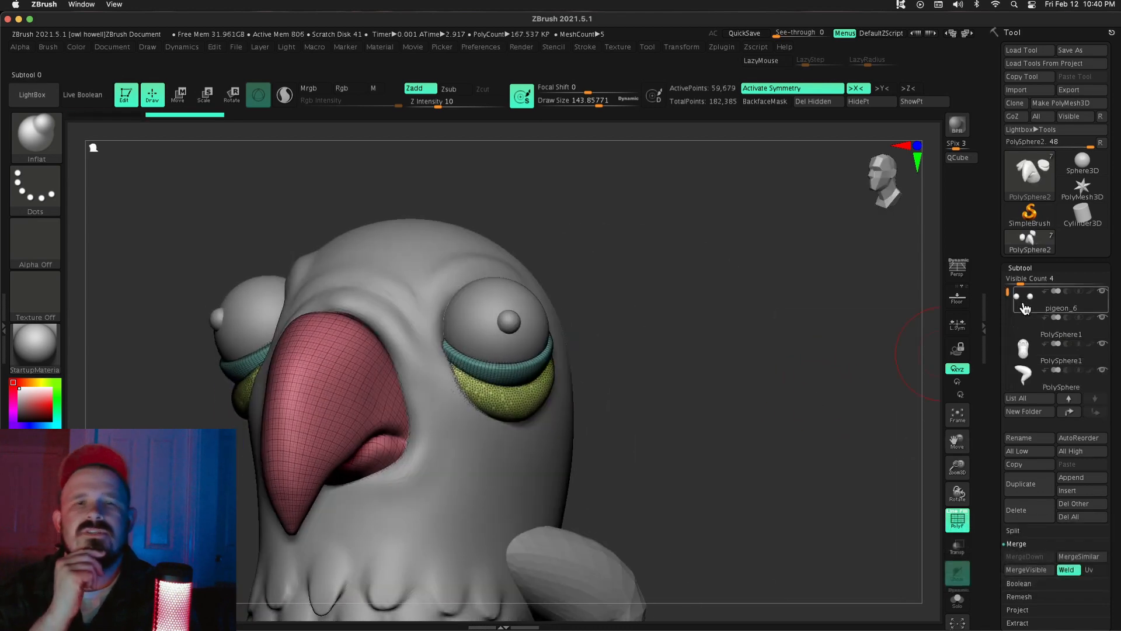
Step: Move the eyeballs and pupils down the subtool list and merge them into the combined face parts
{"action": "left_click", "coordinate": [1025, 308]}
{"action": "left_click", "coordinate": [1030, 309]}
{"action": "left_click", "coordinate": [1094, 413], "text": "shift"}
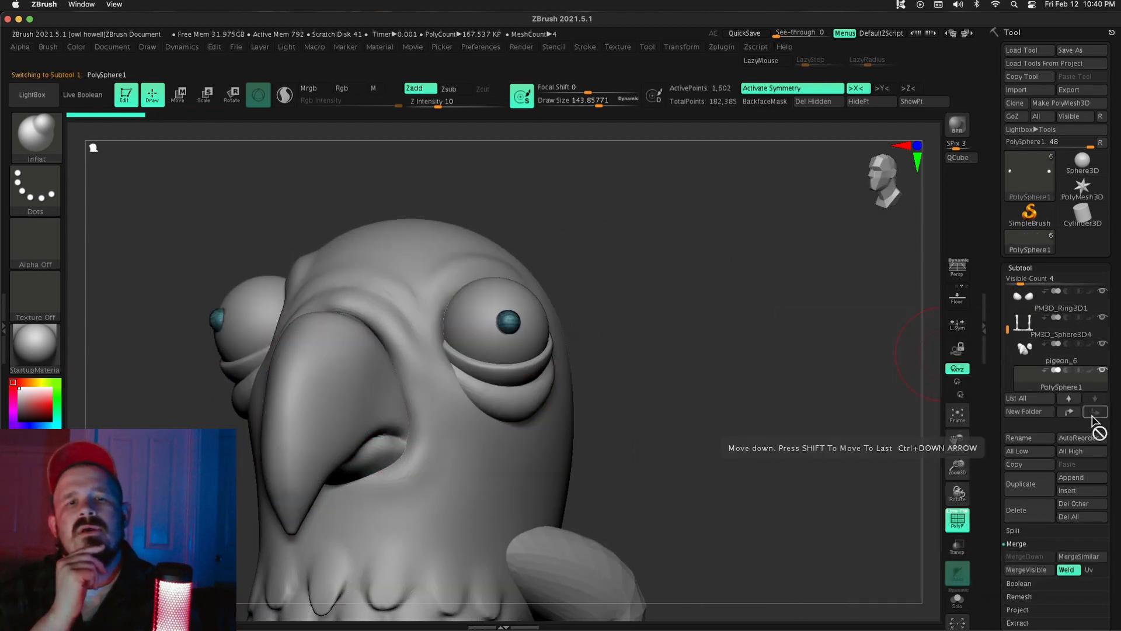
{"action": "left_click", "coordinate": [1069, 412]}
{"action": "left_click", "coordinate": [1024, 556]}
{"action": "left_click", "coordinate": [876, 578]}
Step: Merge the body with the combined face parts and hide the polyframe
{"action": "left_click_drag", "start_coordinate": [1004, 336], "coordinate": [1003, 345]}
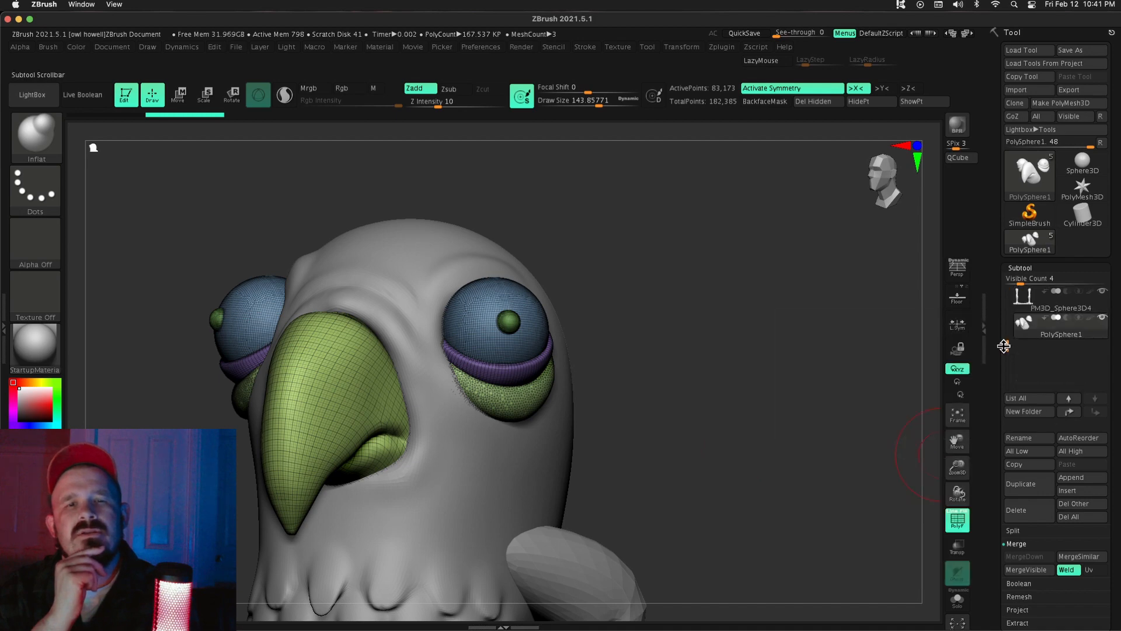
{"action": "left_click", "coordinate": [1030, 309]}
{"action": "left_click", "coordinate": [1025, 555]}
{"action": "left_click", "coordinate": [1020, 267]}
{"action": "left_click", "coordinate": [1026, 281]}
{"action": "left_click", "coordinate": [1026, 280]}
{"action": "key", "text": "shift+f"}
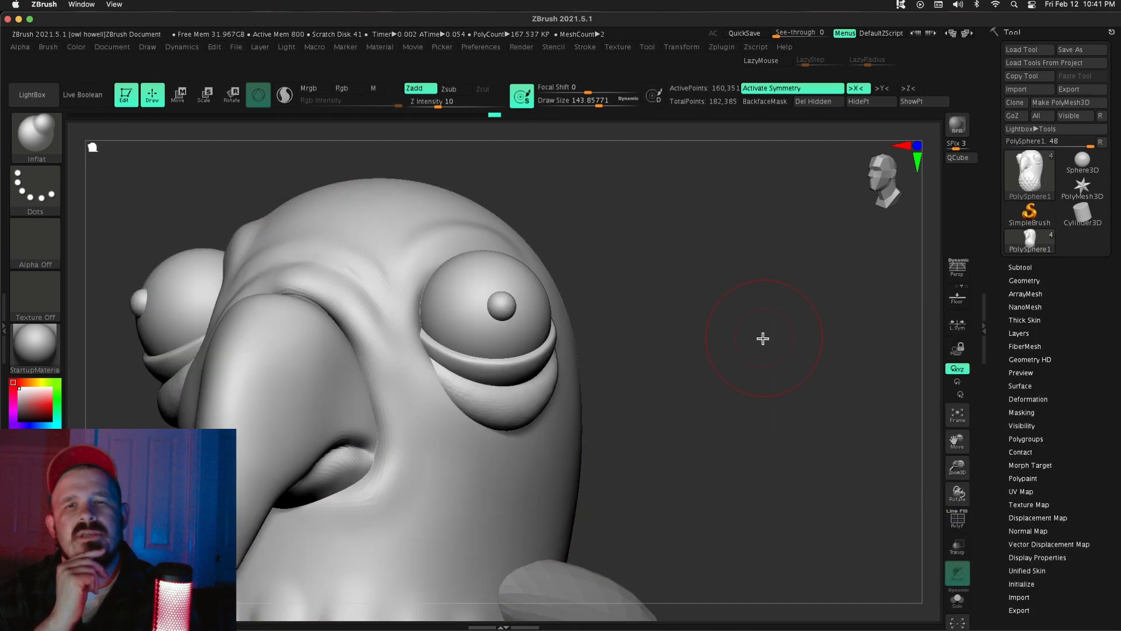
Step: Turn off symmetry and switch to the Move Elastic brush for asymmetrical shaping
{"action": "key", "text": "x"}
{"action": "key", "text": "b"}
{"action": "left_click", "coordinate": [473, 145]}
{"action": "left_click_drag", "start_coordinate": [957, 467], "coordinate": [940, 409]}
{"action": "left_click_drag", "start_coordinate": [841, 379], "coordinate": [888, 388], "text": "shift"}
{"action": "left_click_drag", "start_coordinate": [957, 468], "coordinate": [949, 450]}
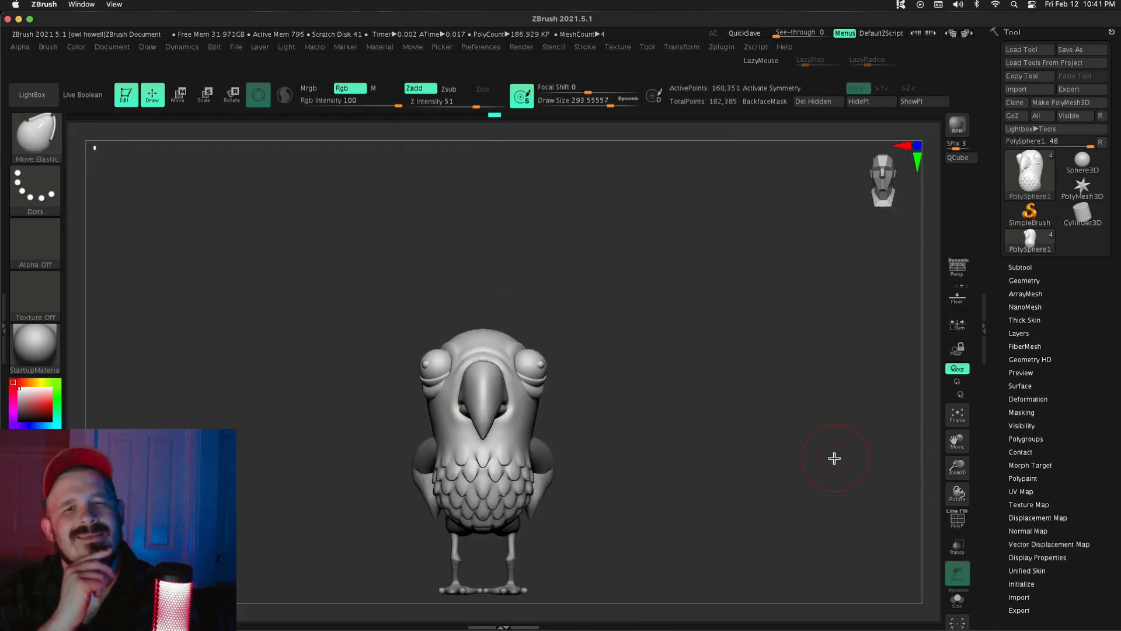
{"action": "left_click_drag", "start_coordinate": [833, 458], "coordinate": [876, 467], "text": "shift"}
{"action": "left_click_drag", "start_coordinate": [967, 469], "coordinate": [953, 448]}
{"action": "left_click_drag", "start_coordinate": [645, 271], "coordinate": [595, 360], "text": "ctrl"}
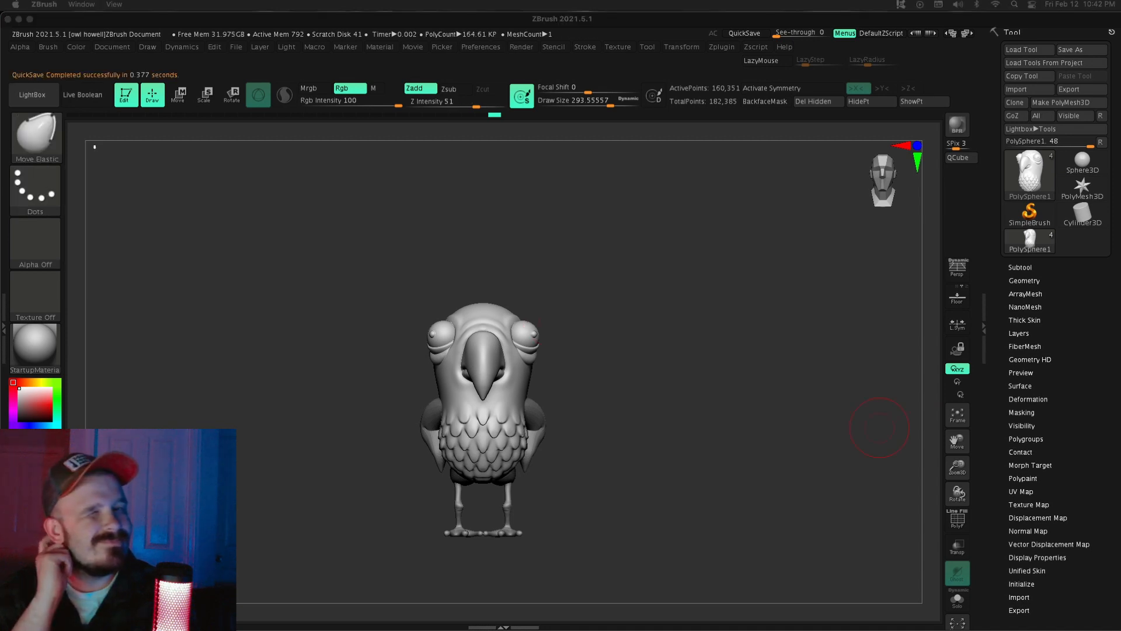
Step: Isolate one wing with a mask and split the wings into two separate subtools
{"action": "left_click_drag", "start_coordinate": [668, 384], "coordinate": [695, 387], "text": "shift"}
{"action": "left_click", "coordinate": [1020, 267]}
{"action": "left_click", "coordinate": [1027, 323]}
{"action": "mouse_move", "coordinate": [751, 226]}
{"action": "left_mouse_down", "text": "ctrl"}
{"action": "mouse_move", "coordinate": [778, 338]}
{"action": "mouse_move", "coordinate": [776, 318]}
{"action": "left_mouse_up", "text": "ctrl"}
{"action": "left_click_drag", "start_coordinate": [704, 302], "coordinate": [500, 466], "text": "ctrl"}
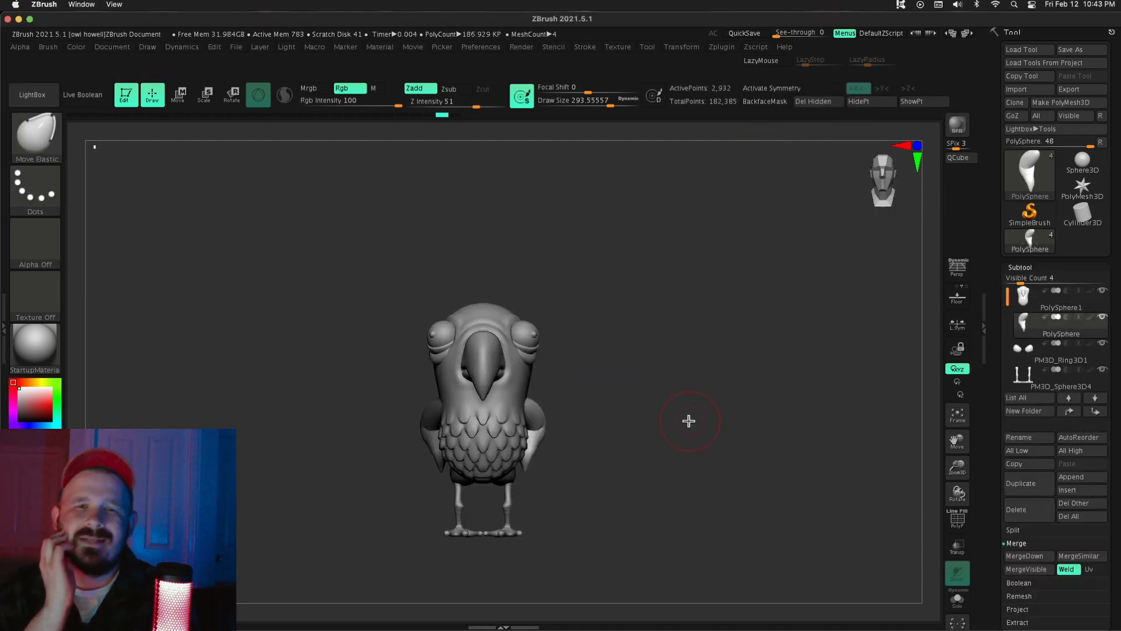
{"action": "left_click_drag", "start_coordinate": [958, 435], "coordinate": [958, 480]}
{"action": "left_click_drag", "start_coordinate": [730, 374], "coordinate": [817, 379], "text": "shift"}
{"action": "key", "text": "w"}
{"action": "left_click", "coordinate": [465, 244]}
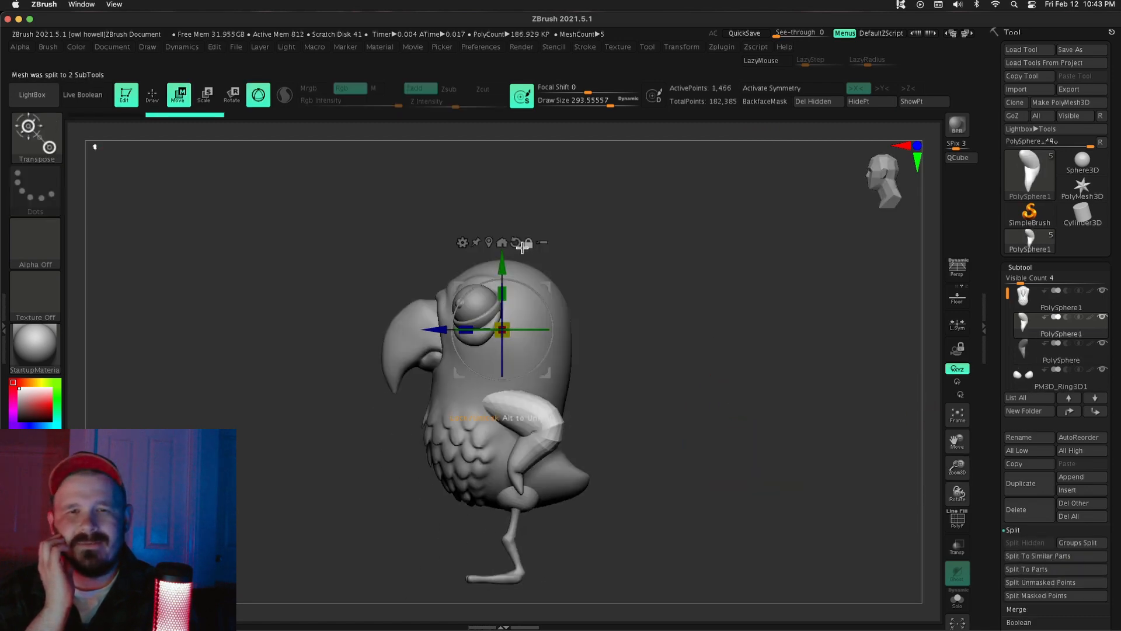
Step: Choose the Move Topological brush for the split wing and set its draw size to about 457
{"action": "left_click_drag", "start_coordinate": [706, 418], "coordinate": [748, 418]}
{"action": "mouse_move", "coordinate": [958, 466]}
{"action": "left_mouse_down"}
{"action": "mouse_move", "coordinate": [952, 450]}
{"action": "mouse_move", "coordinate": [957, 497]}
{"action": "left_mouse_up"}
{"action": "left_click_drag", "start_coordinate": [957, 441], "coordinate": [958, 411]}
{"action": "key", "text": "b"}
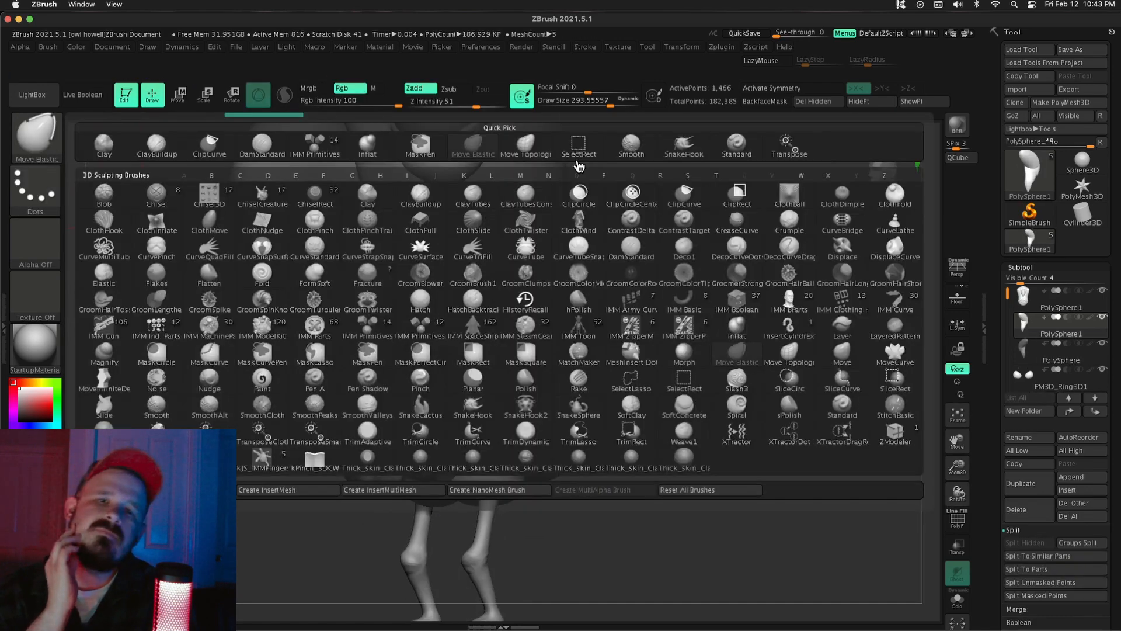
{"action": "key", "text": "m"}
{"action": "key", "text": "t"}
{"action": "mouse_move", "coordinate": [643, 403]}
{"action": "left_mouse_down"}
{"action": "mouse_move", "coordinate": [691, 400]}
{"action": "mouse_move", "coordinate": [657, 403]}
{"action": "left_mouse_up"}
{"action": "left_click", "coordinate": [801, 418], "text": "ctrl"}
{"action": "left_click_drag", "start_coordinate": [958, 467], "coordinate": [957, 429]}
{"action": "left_click_drag", "start_coordinate": [718, 430], "coordinate": [755, 431], "text": "shift"}
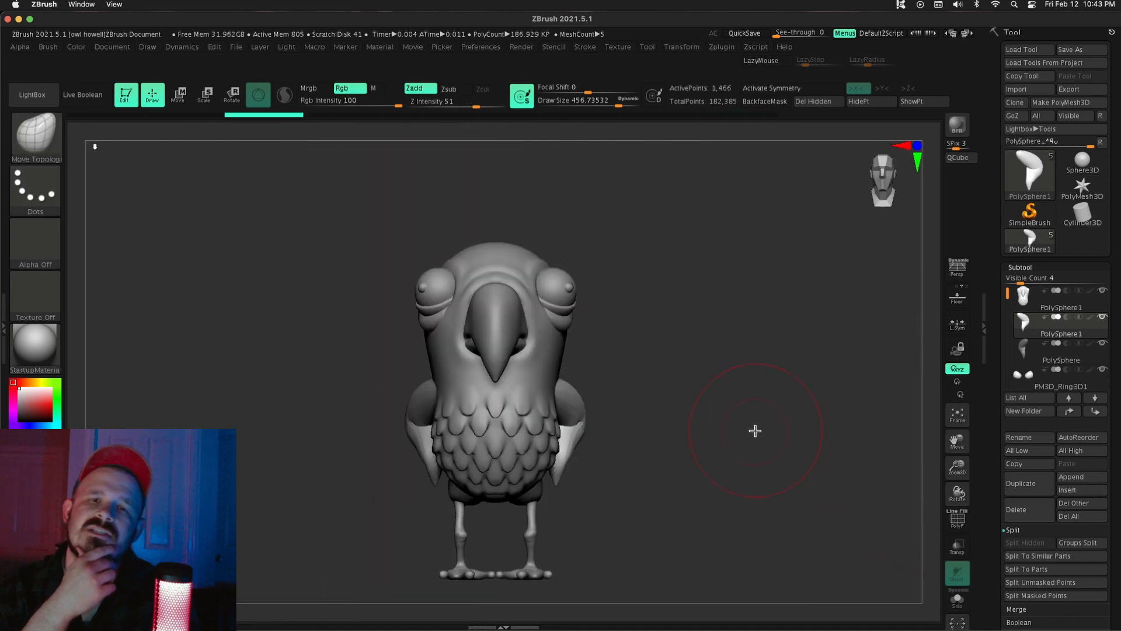
Step: Mask the body below the neck and try to reposition the head with a Transpose move
{"action": "left_click", "coordinate": [553, 356], "text": "alt"}
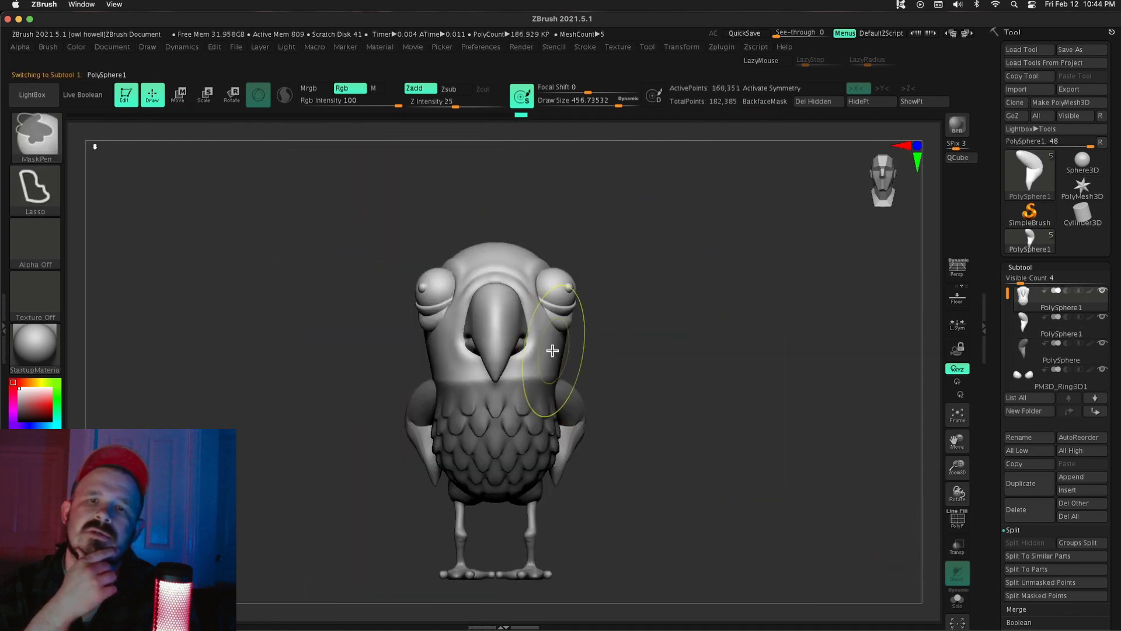
{"action": "left_click_drag", "start_coordinate": [631, 403], "coordinate": [502, 408], "text": "shift"}
{"action": "left_click_drag", "start_coordinate": [417, 391], "coordinate": [436, 412], "text": "ctrl"}
{"action": "key", "text": "w"}
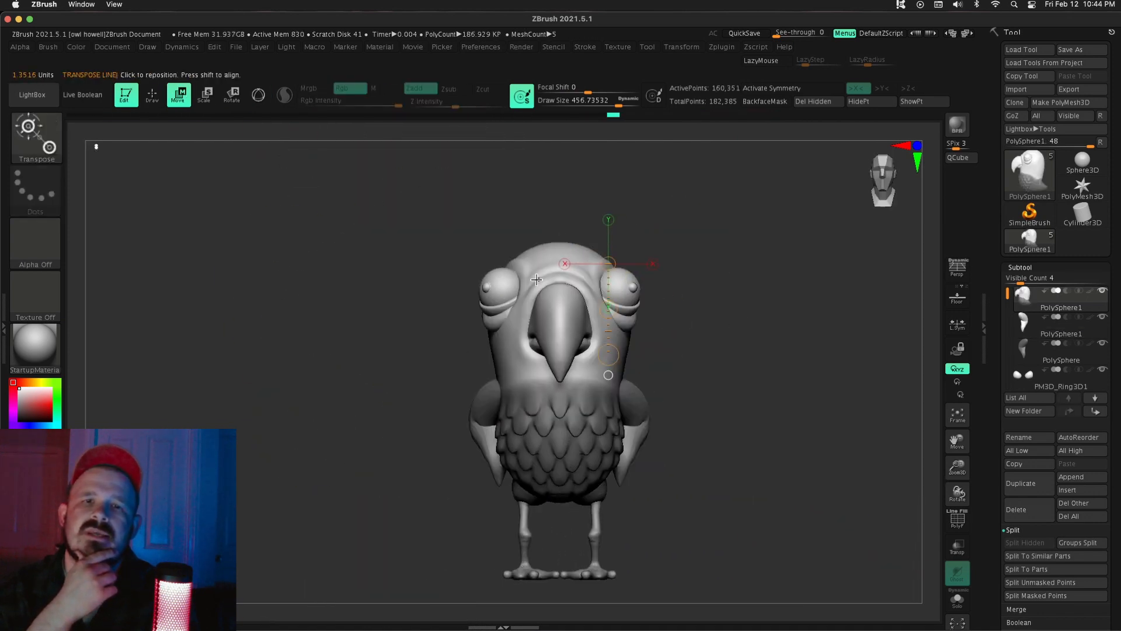
{"action": "left_click_drag", "start_coordinate": [606, 316], "coordinate": [608, 299]}
{"action": "mouse_move", "coordinate": [716, 382]}
{"action": "left_mouse_down"}
{"action": "mouse_move", "coordinate": [823, 328]}
{"action": "mouse_move", "coordinate": [718, 386]}
{"action": "mouse_move", "coordinate": [788, 337]}
{"action": "mouse_move", "coordinate": [735, 380]}
{"action": "left_mouse_up"}
{"action": "key", "text": "q"}
{"action": "key", "text": "ctrl+z"}
Step: Try to stretch the pigeon's left eye taller with the Move Elastic brush
{"action": "left_click", "coordinate": [474, 146]}
{"action": "mouse_move", "coordinate": [864, 502]}
{"action": "left_mouse_down", "text": "alt"}
{"action": "mouse_move", "coordinate": [930, 443]}
{"action": "mouse_move", "coordinate": [910, 514]}
{"action": "left_mouse_up", "text": "alt"}
{"action": "left_click_drag", "start_coordinate": [776, 327], "coordinate": [660, 327]}
{"action": "mouse_move", "coordinate": [730, 327]}
{"action": "left_mouse_down"}
{"action": "mouse_move", "coordinate": [846, 327]}
{"action": "mouse_move", "coordinate": [747, 327]}
{"action": "mouse_move", "coordinate": [724, 304]}
{"action": "left_mouse_up"}
{"action": "left_click_drag", "start_coordinate": [596, 336], "coordinate": [701, 338]}
{"action": "mouse_move", "coordinate": [192, 380]}
{"action": "left_mouse_down"}
{"action": "mouse_move", "coordinate": [259, 382]}
{"action": "mouse_move", "coordinate": [357, 257]}
{"action": "left_mouse_up"}
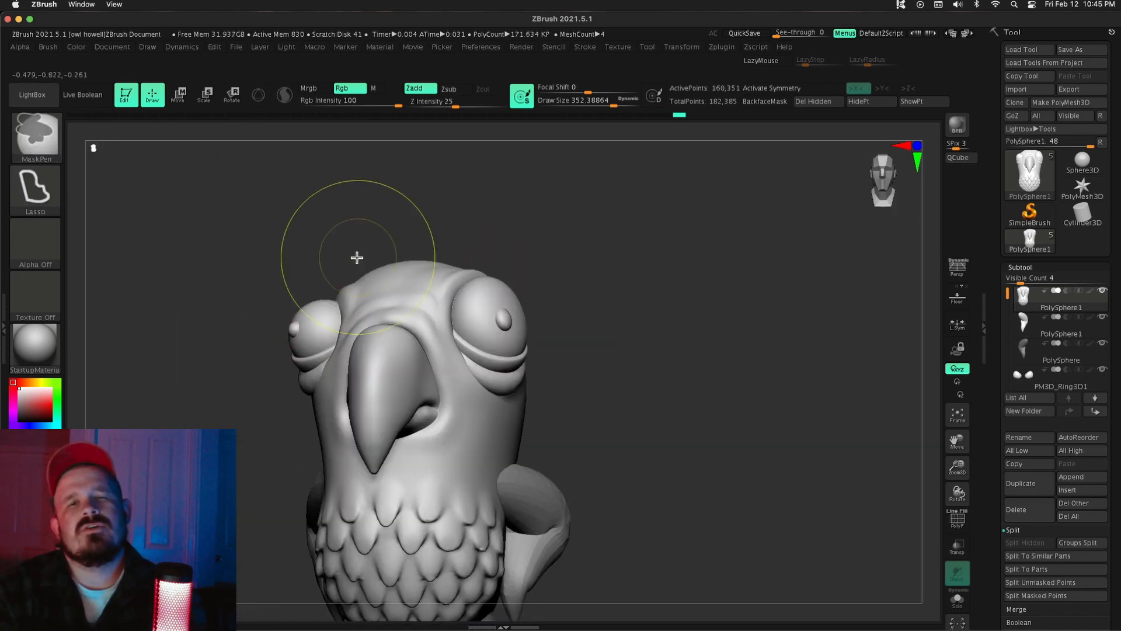
{"action": "left_click_drag", "start_coordinate": [283, 362], "coordinate": [374, 362]}
{"action": "left_click_drag", "start_coordinate": [730, 327], "coordinate": [689, 350]}
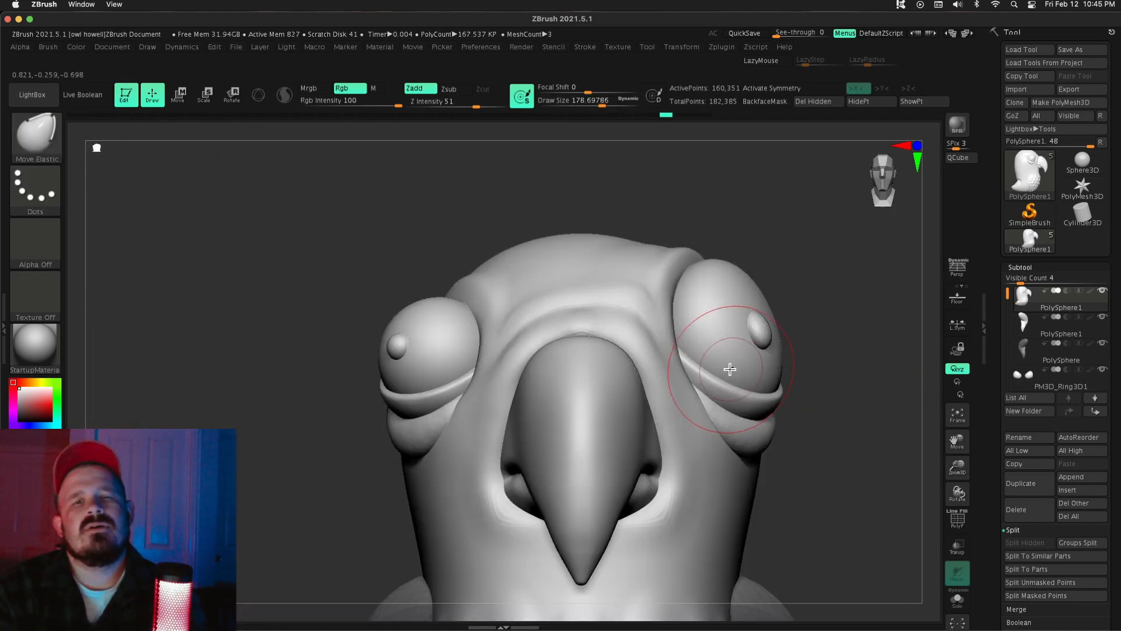
Step: Try to pull a brow outward with Move Elastic while the eyeballs and lids are hidden, and undo the changes
{"action": "left_click_drag", "start_coordinate": [818, 374], "coordinate": [806, 327], "text": "alt"}
{"action": "left_click_drag", "start_coordinate": [373, 479], "coordinate": [689, 479], "text": "ctrl"}
{"action": "left_click", "coordinate": [438, 346], "text": "ctrl+alt+shift"}
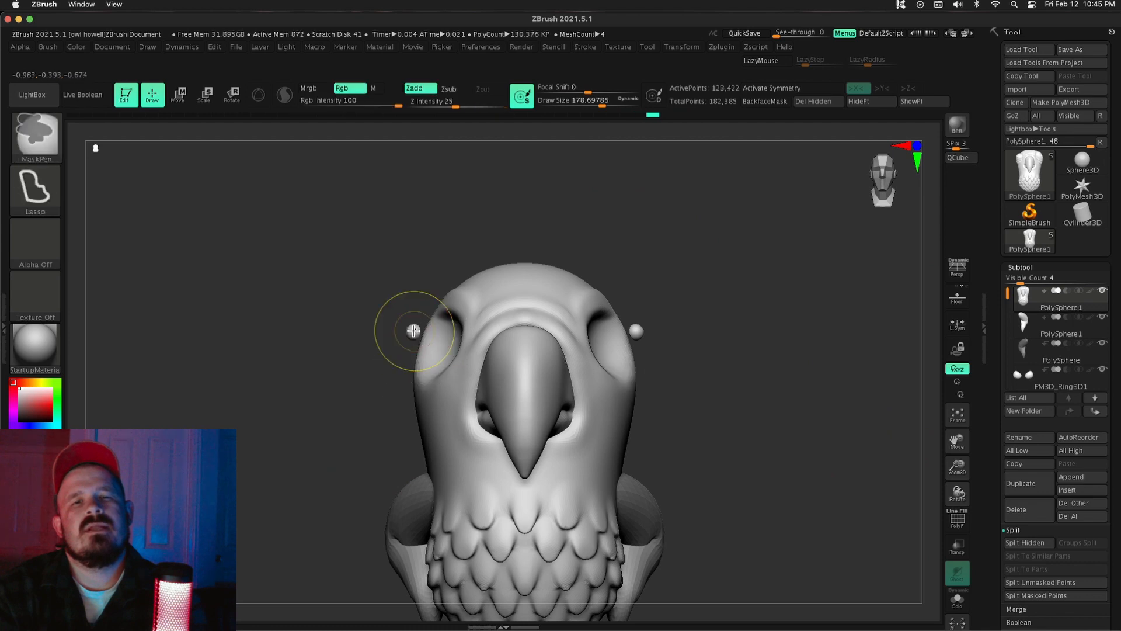
{"action": "mouse_move", "coordinate": [374, 351]}
{"action": "left_mouse_down"}
{"action": "mouse_move", "coordinate": [327, 332]}
{"action": "mouse_move", "coordinate": [573, 271]}
{"action": "mouse_move", "coordinate": [636, 274]}
{"action": "left_mouse_up"}
{"action": "left_click_drag", "start_coordinate": [490, 292], "coordinate": [478, 303]}
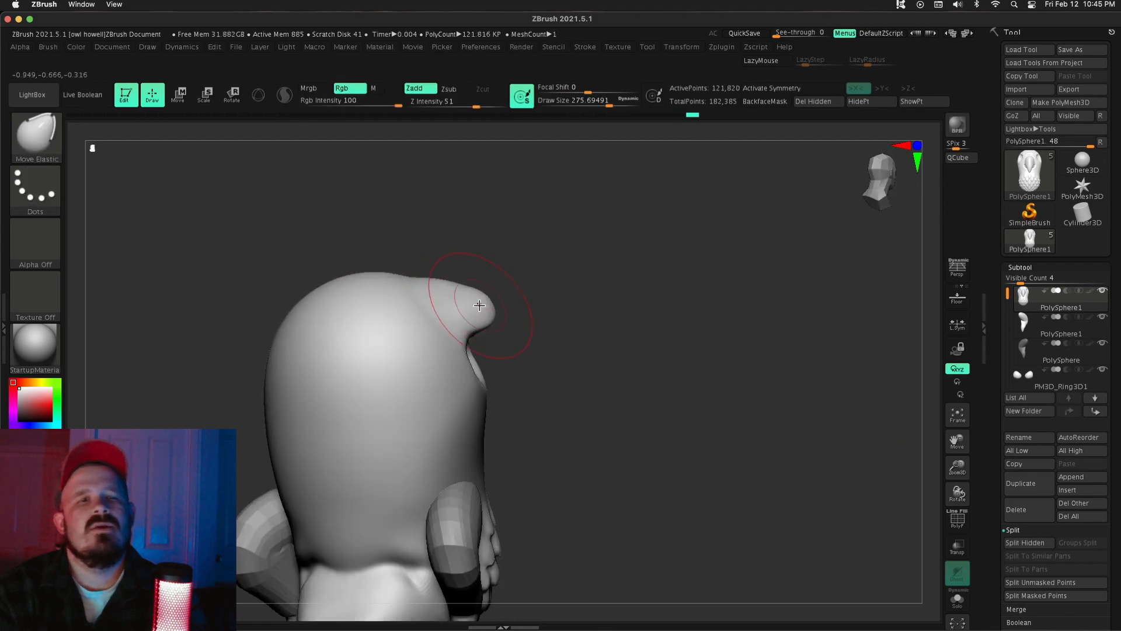
{"action": "key", "text": "ctrl+z"}
{"action": "key", "text": "ctrl+z"}
{"action": "mouse_move", "coordinate": [636, 292]}
{"action": "left_mouse_down", "text": "shift"}
{"action": "mouse_move", "coordinate": [408, 304]}
{"action": "mouse_move", "coordinate": [415, 321]}
{"action": "left_mouse_up", "text": "shift"}
{"action": "key", "text": "ctrl+z"}
{"action": "key", "text": "ctrl+z"}
{"action": "key", "text": "ctrl+z"}
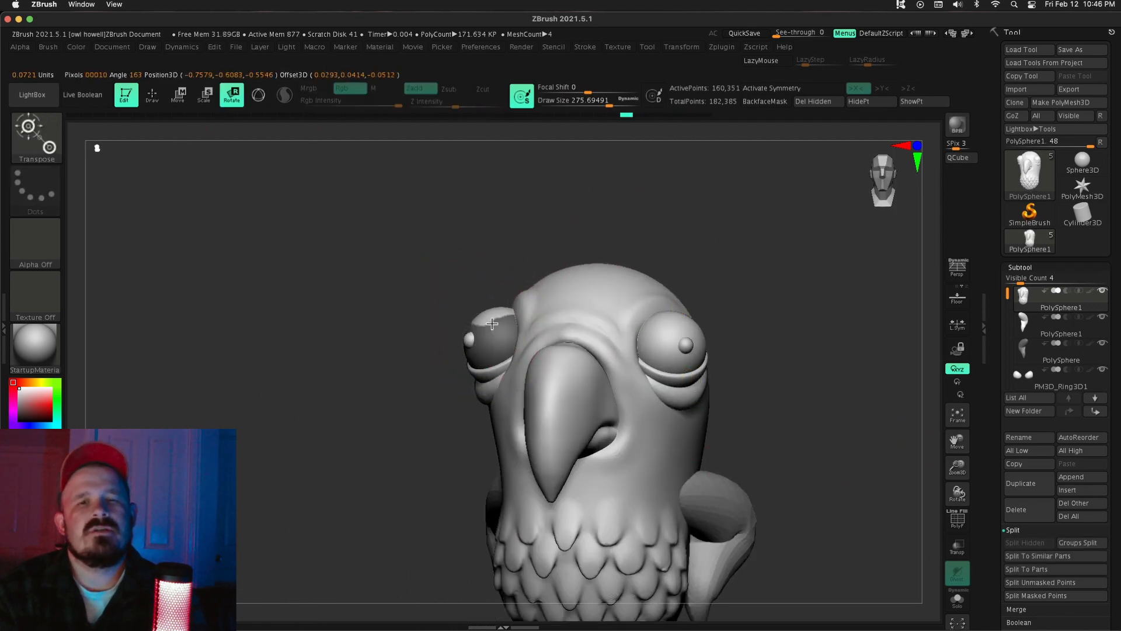
Step: Try to pull the brow over the pigeon's masked right eye, and undo the result
{"action": "left_click_drag", "start_coordinate": [535, 328], "coordinate": [538, 318]}
{"action": "mouse_move", "coordinate": [409, 327]}
{"action": "left_mouse_down"}
{"action": "mouse_move", "coordinate": [645, 330]}
{"action": "mouse_move", "coordinate": [590, 356]}
{"action": "left_mouse_up"}
{"action": "left_click_drag", "start_coordinate": [545, 327], "coordinate": [545, 318]}
{"action": "left_click_drag", "start_coordinate": [818, 350], "coordinate": [689, 374], "text": "shift"}
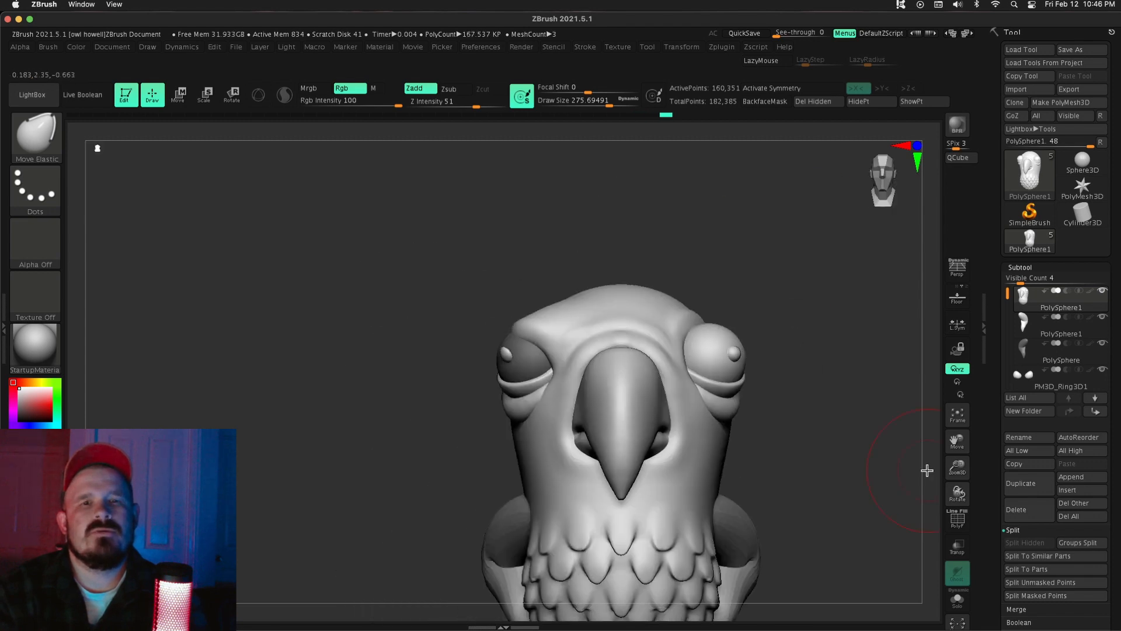
{"action": "left_click_drag", "start_coordinate": [926, 470], "coordinate": [911, 514], "text": "alt"}
{"action": "key", "text": "ctrl+z"}
{"action": "key", "text": "ctrl+z"}
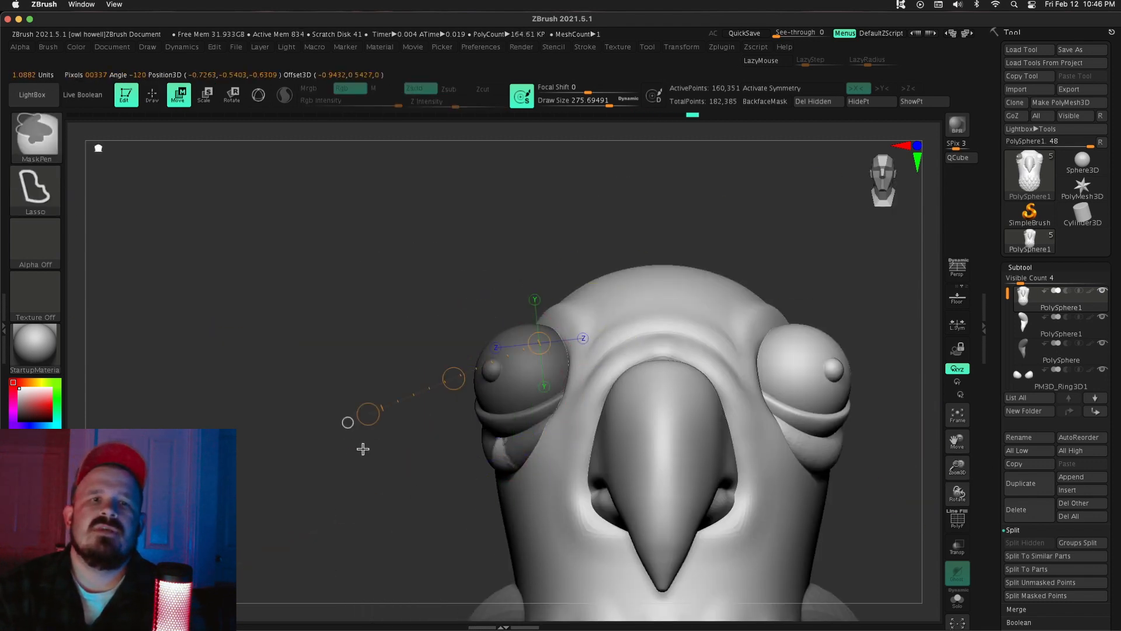
Step: Pull the brow over the pigeon's right eye with Move Elastic, keeping the eyeball and lids masked
{"action": "left_click_drag", "start_coordinate": [362, 327], "coordinate": [455, 322]}
{"action": "left_click_drag", "start_coordinate": [535, 288], "coordinate": [533, 280]}
{"action": "left_click_drag", "start_coordinate": [351, 316], "coordinate": [421, 344]}
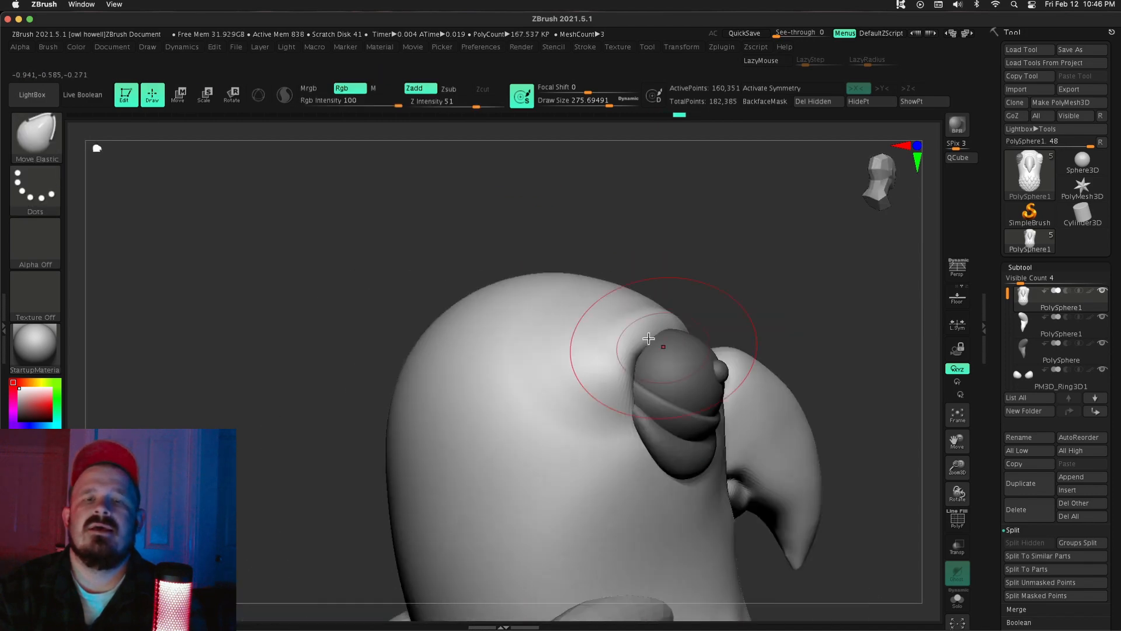
{"action": "left_click_drag", "start_coordinate": [829, 350], "coordinate": [876, 356]}
{"action": "left_click_drag", "start_coordinate": [649, 390], "coordinate": [643, 387]}
{"action": "left_click_drag", "start_coordinate": [817, 327], "coordinate": [794, 420]}
{"action": "left_click_drag", "start_coordinate": [681, 341], "coordinate": [676, 334]}
{"action": "mouse_move", "coordinate": [818, 350]}
{"action": "left_mouse_down"}
{"action": "mouse_move", "coordinate": [616, 338]}
{"action": "mouse_move", "coordinate": [743, 310]}
{"action": "mouse_move", "coordinate": [821, 251]}
{"action": "mouse_move", "coordinate": [677, 275]}
{"action": "left_mouse_up"}
Step: Shape the inner corner of the brow around the pigeon's right eye with a smaller Move Elastic brush
{"action": "left_click_drag", "start_coordinate": [957, 448], "coordinate": [835, 431]}
{"action": "left_click_drag", "start_coordinate": [315, 327], "coordinate": [450, 332]}
{"action": "left_click_drag", "start_coordinate": [450, 438], "coordinate": [454, 431]}
{"action": "left_click_drag", "start_coordinate": [409, 333], "coordinate": [281, 327]}
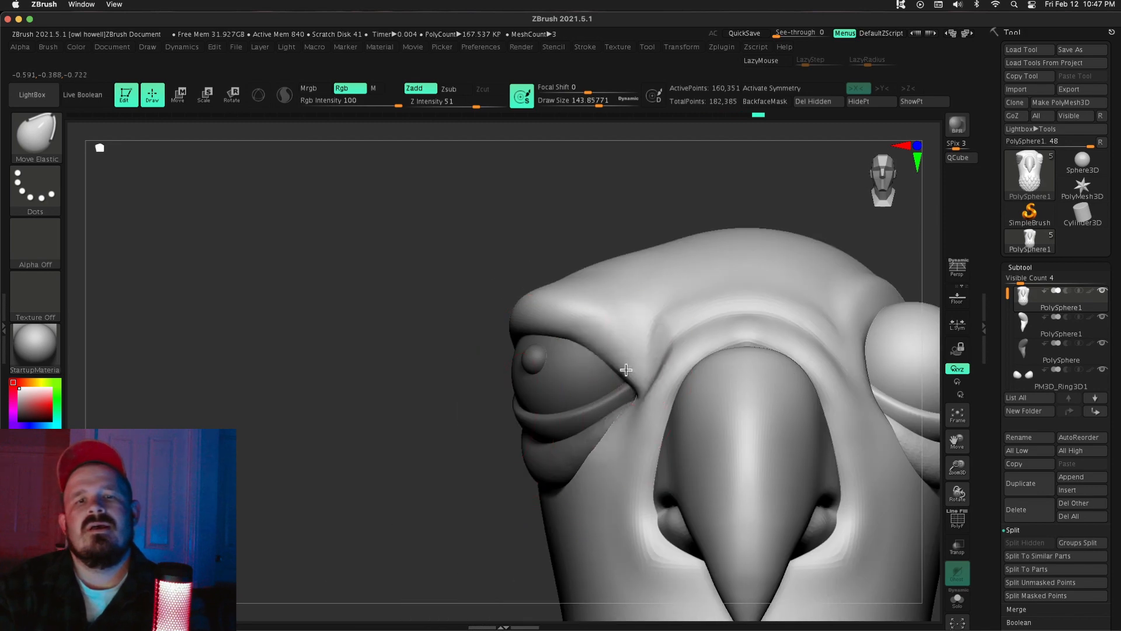
{"action": "left_click_drag", "start_coordinate": [625, 375], "coordinate": [629, 371]}
{"action": "left_click_drag", "start_coordinate": [316, 327], "coordinate": [432, 336]}
{"action": "left_click_drag", "start_coordinate": [362, 333], "coordinate": [245, 327]}
Step: Try to smooth the forehead beside the right brow, and undo the last edits
{"action": "left_click_drag", "start_coordinate": [759, 280], "coordinate": [792, 274], "text": "shift"}
{"action": "left_click_drag", "start_coordinate": [327, 403], "coordinate": [438, 418]}
{"action": "mouse_move", "coordinate": [818, 444]}
{"action": "left_mouse_down"}
{"action": "mouse_move", "coordinate": [896, 453]}
{"action": "mouse_move", "coordinate": [776, 450]}
{"action": "left_mouse_up"}
{"action": "left_click_drag", "start_coordinate": [957, 466], "coordinate": [956, 525]}
{"action": "mouse_move", "coordinate": [875, 467]}
{"action": "left_mouse_down"}
{"action": "mouse_move", "coordinate": [819, 477]}
{"action": "mouse_move", "coordinate": [843, 465]}
{"action": "mouse_move", "coordinate": [780, 456]}
{"action": "mouse_move", "coordinate": [816, 485]}
{"action": "left_mouse_up"}
{"action": "key", "text": "super+z"}
{"action": "key", "text": "super+z"}
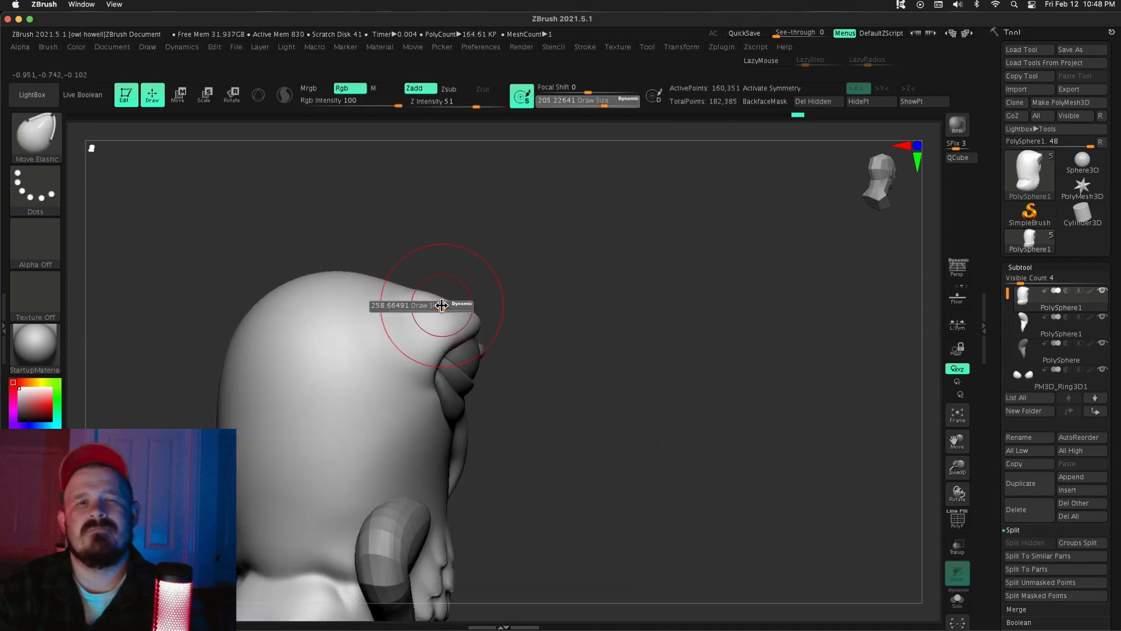
Step: Push the outer end of the pigeon's right brow outward from behind with a larger Move Elastic brush
{"action": "left_click_drag", "start_coordinate": [442, 305], "coordinate": [443, 306]}
{"action": "left_click_drag", "start_coordinate": [817, 467], "coordinate": [779, 461]}
{"action": "left_click_drag", "start_coordinate": [405, 321], "coordinate": [417, 303]}
{"action": "left_click_drag", "start_coordinate": [744, 246], "coordinate": [713, 240]}
{"action": "mouse_move", "coordinate": [487, 292]}
{"action": "left_mouse_down"}
{"action": "mouse_move", "coordinate": [473, 295]}
{"action": "mouse_move", "coordinate": [485, 293]}
{"action": "left_mouse_up"}
{"action": "left_click_drag", "start_coordinate": [718, 245], "coordinate": [776, 251]}
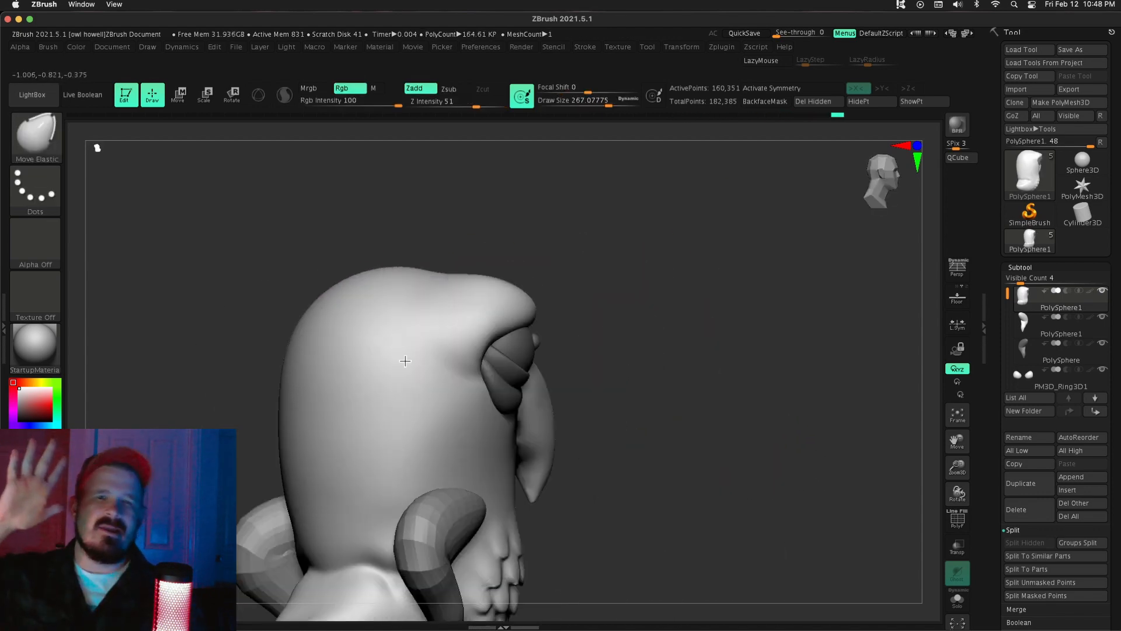
{"action": "left_click_drag", "start_coordinate": [405, 360], "coordinate": [394, 361]}
Step: Refine the right brow's overhang above the eye with Move Elastic at a draw size of about 185
{"action": "left_click_drag", "start_coordinate": [817, 350], "coordinate": [771, 347]}
{"action": "left_click_drag", "start_coordinate": [882, 444], "coordinate": [883, 318], "text": "alt"}
{"action": "left_click_drag", "start_coordinate": [760, 374], "coordinate": [829, 377]}
{"action": "key", "text": "s"}
{"action": "left_click_drag", "start_coordinate": [513, 303], "coordinate": [506, 303]}
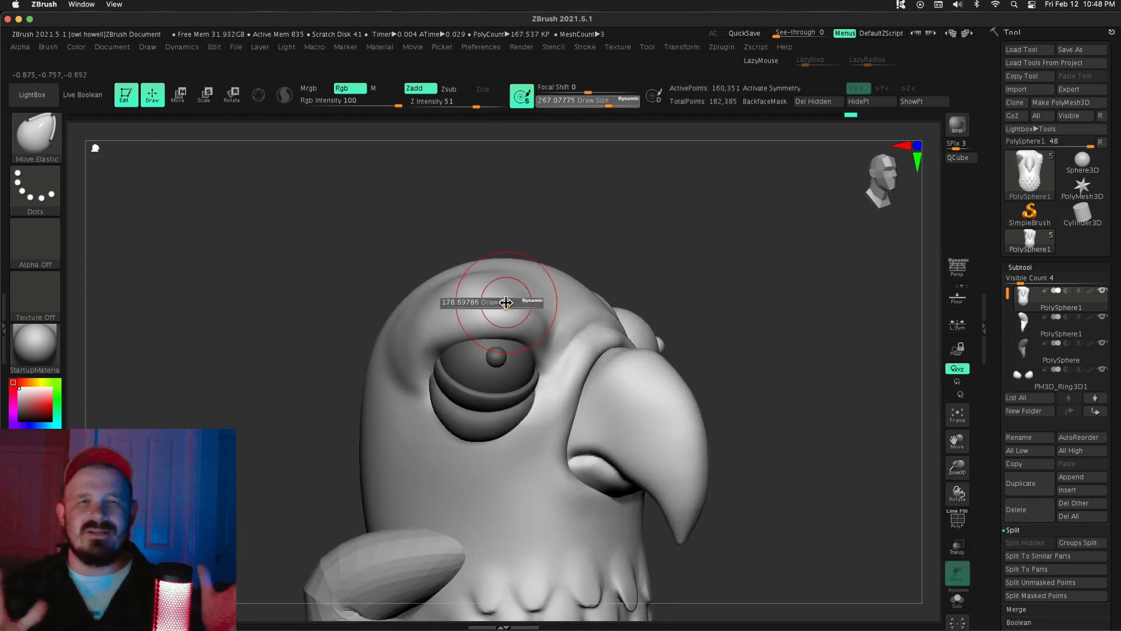
{"action": "left_click_drag", "start_coordinate": [817, 245], "coordinate": [806, 248]}
{"action": "left_click_drag", "start_coordinate": [487, 356], "coordinate": [495, 331], "text": "shift"}
{"action": "left_click_drag", "start_coordinate": [730, 243], "coordinate": [818, 251]}
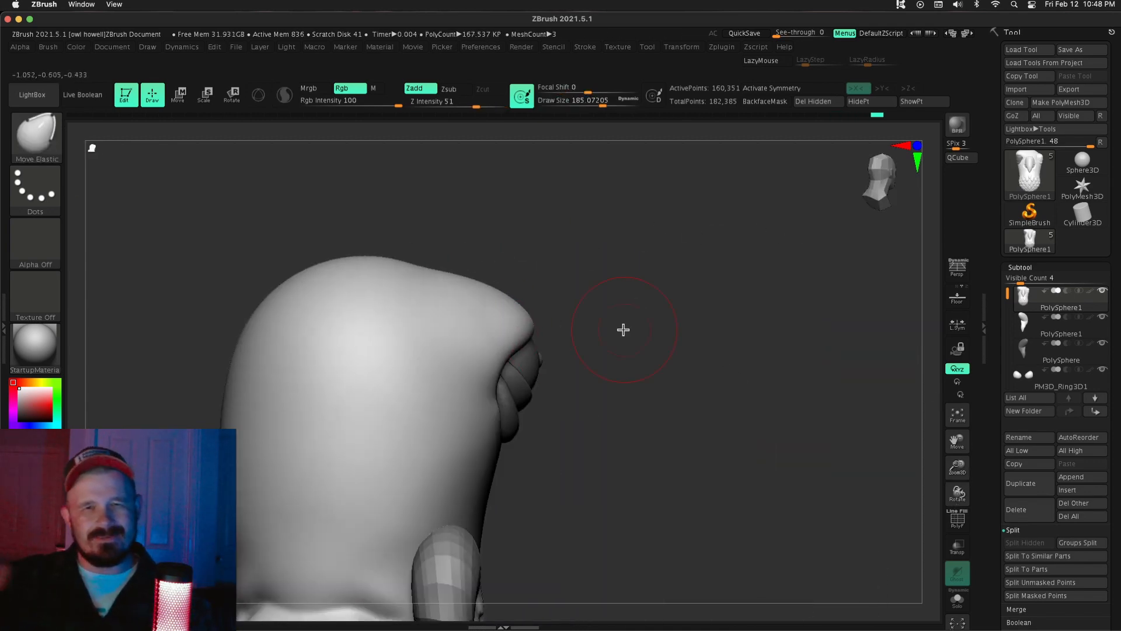
Step: Examine the reshaped right brow and the whole face from several angles
{"action": "left_click_drag", "start_coordinate": [817, 327], "coordinate": [741, 327]}
{"action": "left_click_drag", "start_coordinate": [956, 470], "coordinate": [958, 561]}
{"action": "left_click_drag", "start_coordinate": [817, 234], "coordinate": [864, 236]}
{"action": "left_click_drag", "start_coordinate": [957, 440], "coordinate": [1063, 493]}
{"action": "key", "text": "s"}
{"action": "left_click_drag", "start_coordinate": [430, 351], "coordinate": [416, 351]}
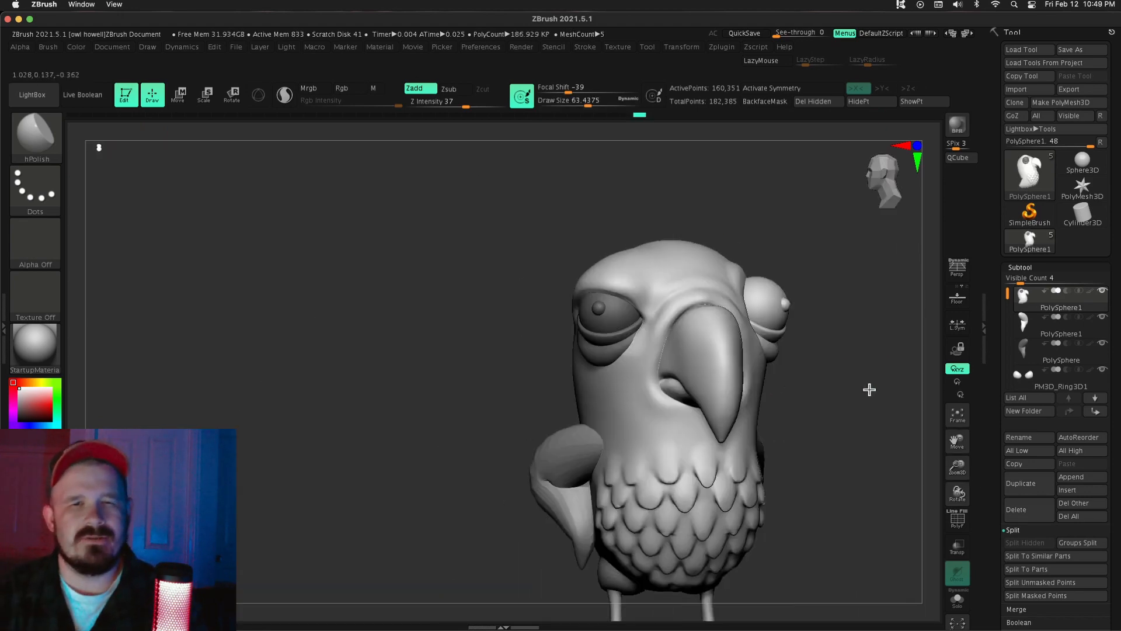
{"action": "mouse_move", "coordinate": [872, 388]}
{"action": "left_mouse_down"}
{"action": "mouse_move", "coordinate": [829, 385]}
{"action": "mouse_move", "coordinate": [864, 379]}
{"action": "left_mouse_up"}
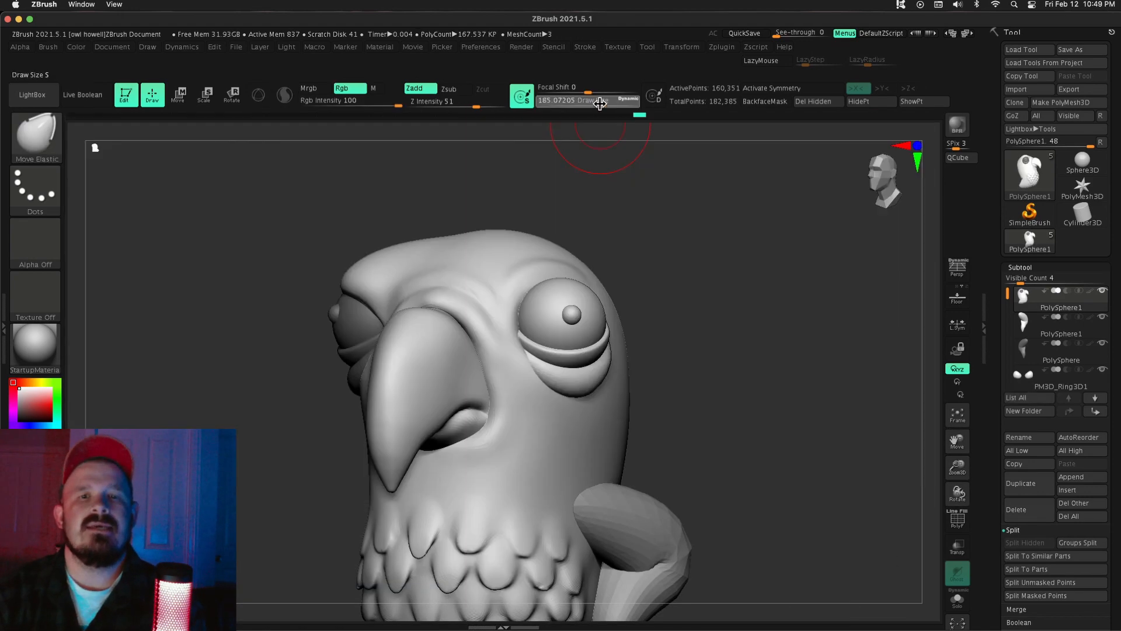
Step: Mask the pigeon's left eyeball and lids and raise the brow above them with Move Elastic
{"action": "left_click_drag", "start_coordinate": [600, 104], "coordinate": [604, 103]}
{"action": "left_click_drag", "start_coordinate": [633, 228], "coordinate": [669, 232]}
{"action": "mouse_move", "coordinate": [756, 285]}
{"action": "left_mouse_down"}
{"action": "mouse_move", "coordinate": [713, 290]}
{"action": "mouse_move", "coordinate": [728, 297]}
{"action": "mouse_move", "coordinate": [765, 283]}
{"action": "left_mouse_up"}
{"action": "key", "text": "ctrl+z"}
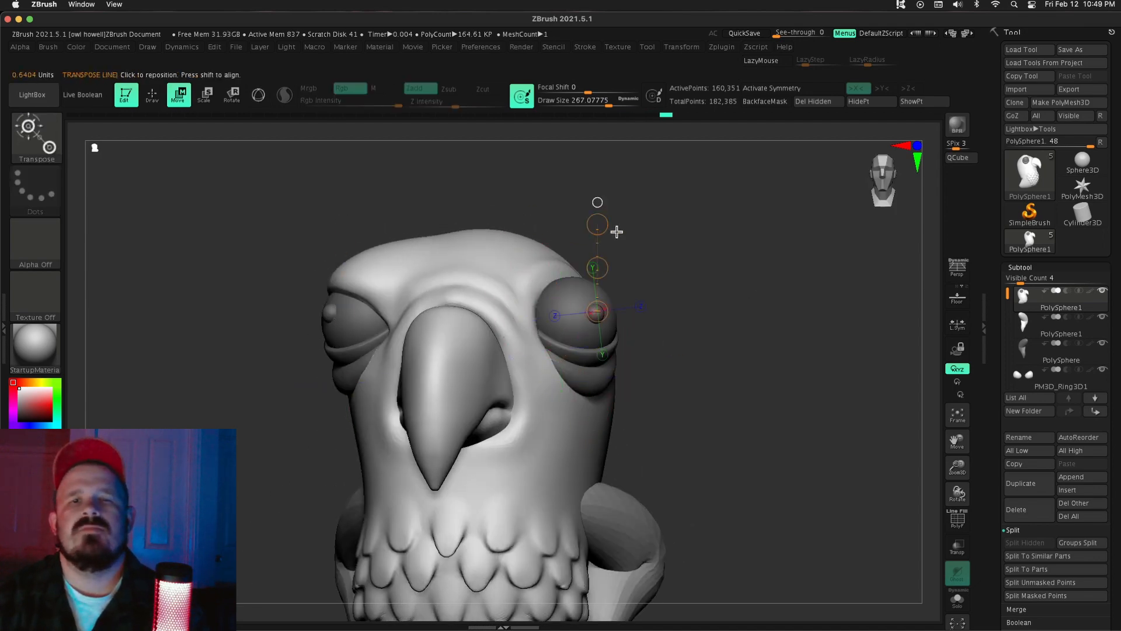
{"action": "mouse_move", "coordinate": [683, 286]}
{"action": "left_mouse_down"}
{"action": "mouse_move", "coordinate": [776, 286]}
{"action": "mouse_move", "coordinate": [701, 286]}
{"action": "left_mouse_up"}
{"action": "left_click_drag", "start_coordinate": [548, 252], "coordinate": [558, 243]}
{"action": "mouse_move", "coordinate": [634, 288]}
{"action": "left_mouse_down"}
{"action": "mouse_move", "coordinate": [678, 293]}
{"action": "mouse_move", "coordinate": [634, 290]}
{"action": "left_mouse_up"}
Step: Shape the left brow into a rounded ridge overhanging the masked eye
{"action": "left_click_drag", "start_coordinate": [608, 103], "coordinate": [602, 103]}
{"action": "left_click_drag", "start_coordinate": [526, 270], "coordinate": [529, 276]}
{"action": "mouse_move", "coordinate": [642, 283]}
{"action": "left_mouse_down"}
{"action": "mouse_move", "coordinate": [710, 286]}
{"action": "mouse_move", "coordinate": [633, 285]}
{"action": "left_mouse_up"}
{"action": "left_click_drag", "start_coordinate": [514, 260], "coordinate": [519, 266]}
{"action": "mouse_move", "coordinate": [671, 283]}
{"action": "left_mouse_down"}
{"action": "mouse_move", "coordinate": [716, 280]}
{"action": "mouse_move", "coordinate": [677, 292]}
{"action": "left_mouse_up"}
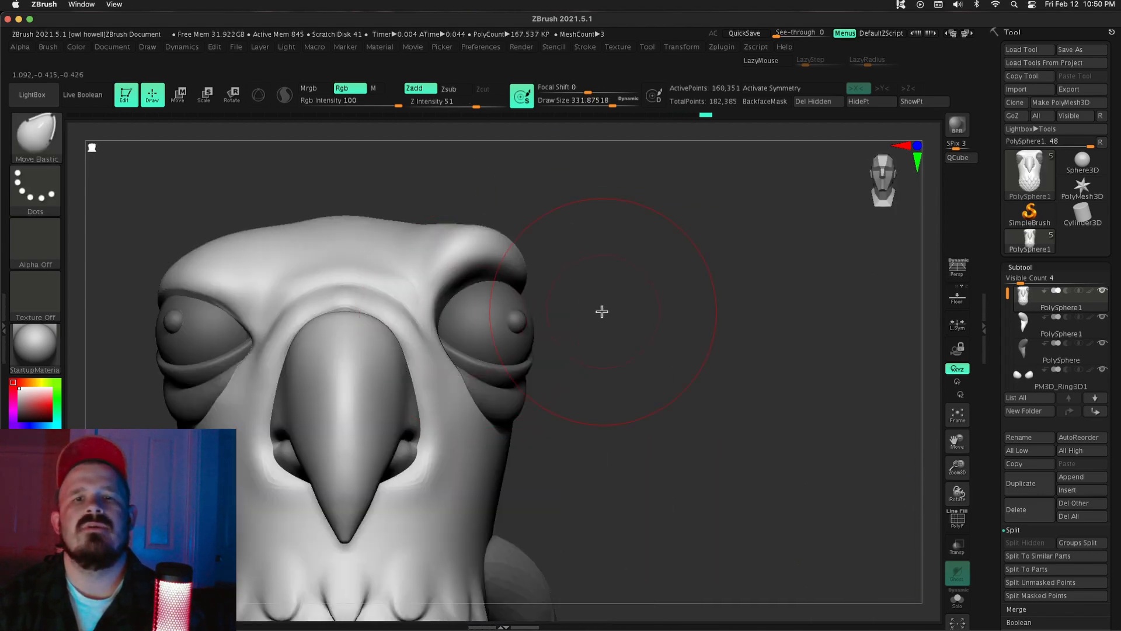
Step: Isolate the pigeon's left eyeball with a topological mask and adjust its inner edge using Move Elastic at a draw size of about 332
{"action": "left_click_drag", "start_coordinate": [461, 279], "coordinate": [571, 282], "text": "ctrl"}
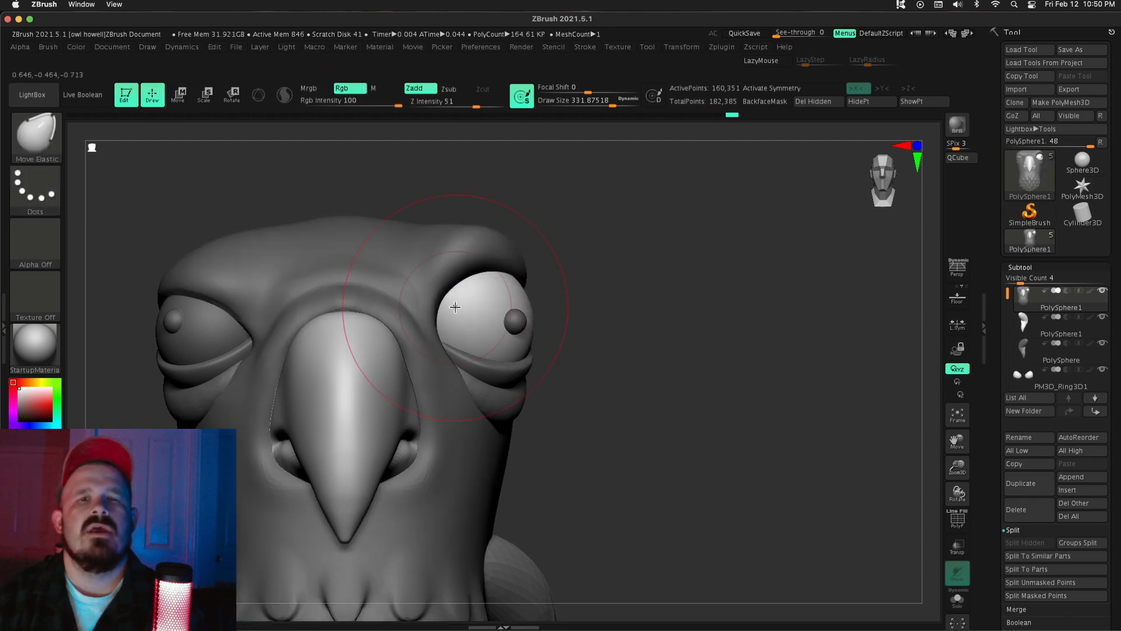
{"action": "left_click_drag", "start_coordinate": [677, 286], "coordinate": [613, 287]}
{"action": "left_click_drag", "start_coordinate": [453, 313], "coordinate": [459, 310]}
{"action": "left_click_drag", "start_coordinate": [619, 292], "coordinate": [677, 283]}
{"action": "left_click_drag", "start_coordinate": [630, 312], "coordinate": [656, 318]}
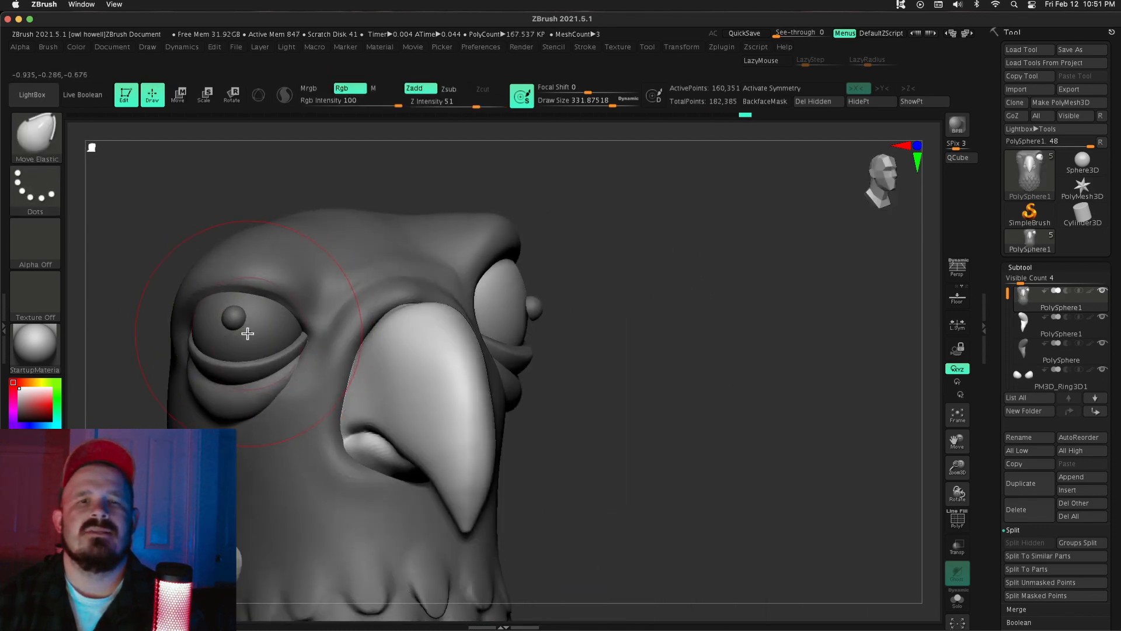
Step: Isolate the pigeon's right eyeball with a topological mask
{"action": "key", "text": "w"}
{"action": "left_click_drag", "start_coordinate": [263, 339], "coordinate": [263, 401], "text": "ctrl"}
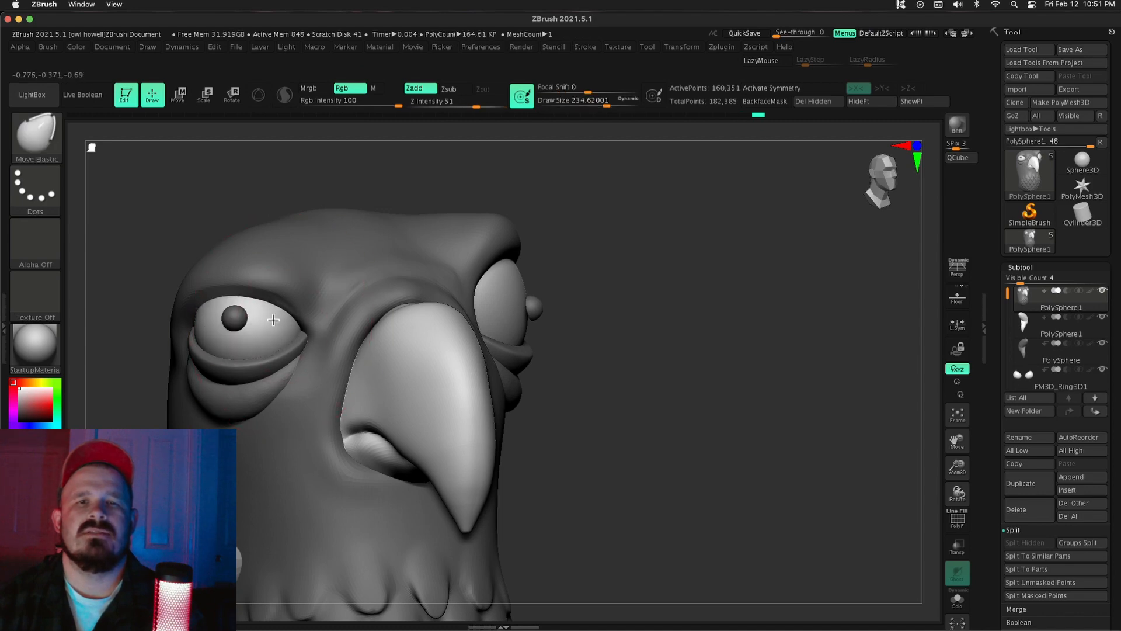
{"action": "mouse_move", "coordinate": [684, 402]}
{"action": "left_mouse_down"}
{"action": "mouse_move", "coordinate": [748, 403]}
{"action": "mouse_move", "coordinate": [659, 401]}
{"action": "left_mouse_up"}
{"action": "left_click_drag", "start_coordinate": [264, 342], "coordinate": [150, 324], "text": "ctrl"}
{"action": "key", "text": "w"}
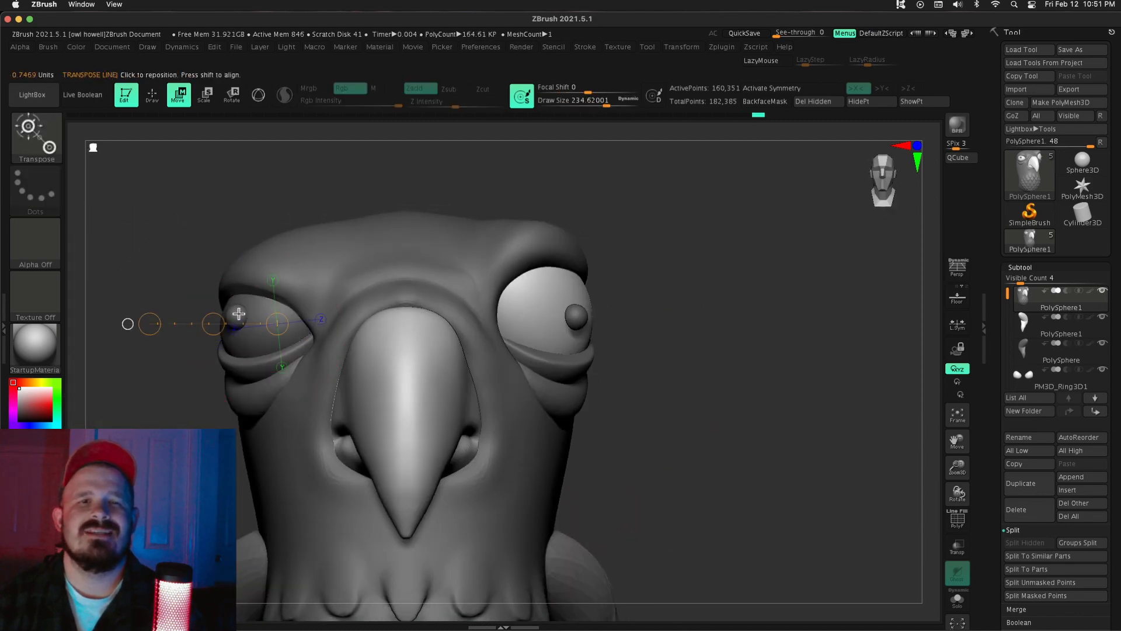
{"action": "key", "text": "q"}
Step: Isolate the right pupil and position it on its eyeball using Move Topological at a draw size of about 179
{"action": "left_click_drag", "start_coordinate": [689, 403], "coordinate": [841, 408]}
{"action": "left_click_drag", "start_coordinate": [841, 409], "coordinate": [999, 428], "text": "alt"}
{"action": "key", "text": "s"}
{"action": "left_click", "coordinate": [401, 308]}
{"action": "left_click_drag", "start_coordinate": [584, 304], "coordinate": [416, 299]}
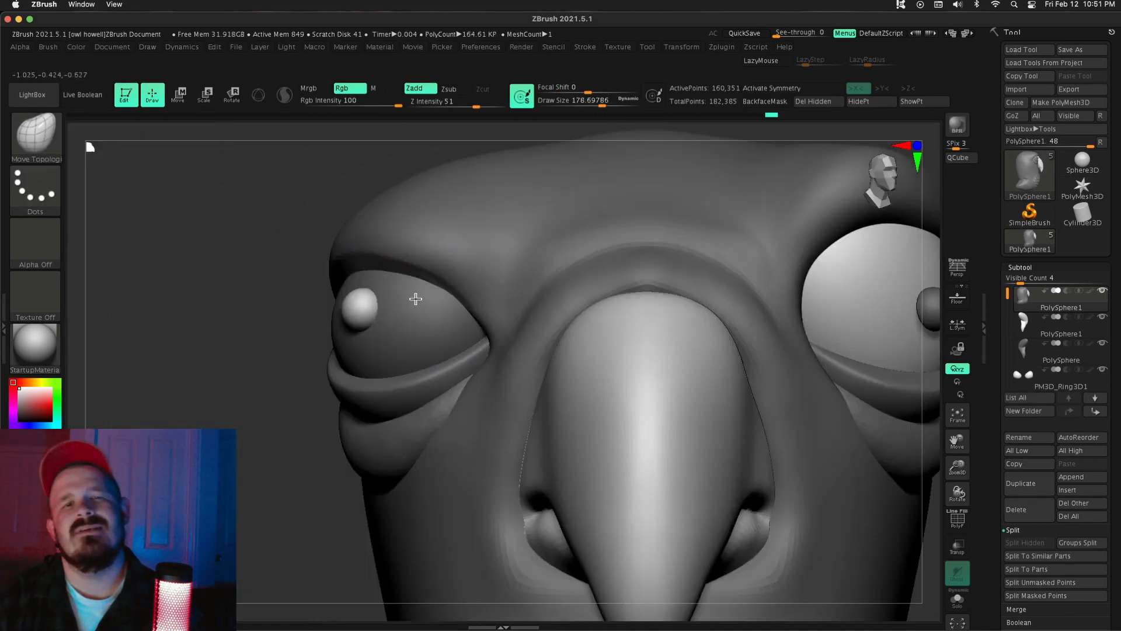
{"action": "left_click_drag", "start_coordinate": [957, 467], "coordinate": [896, 422]}
{"action": "key", "text": "y"}
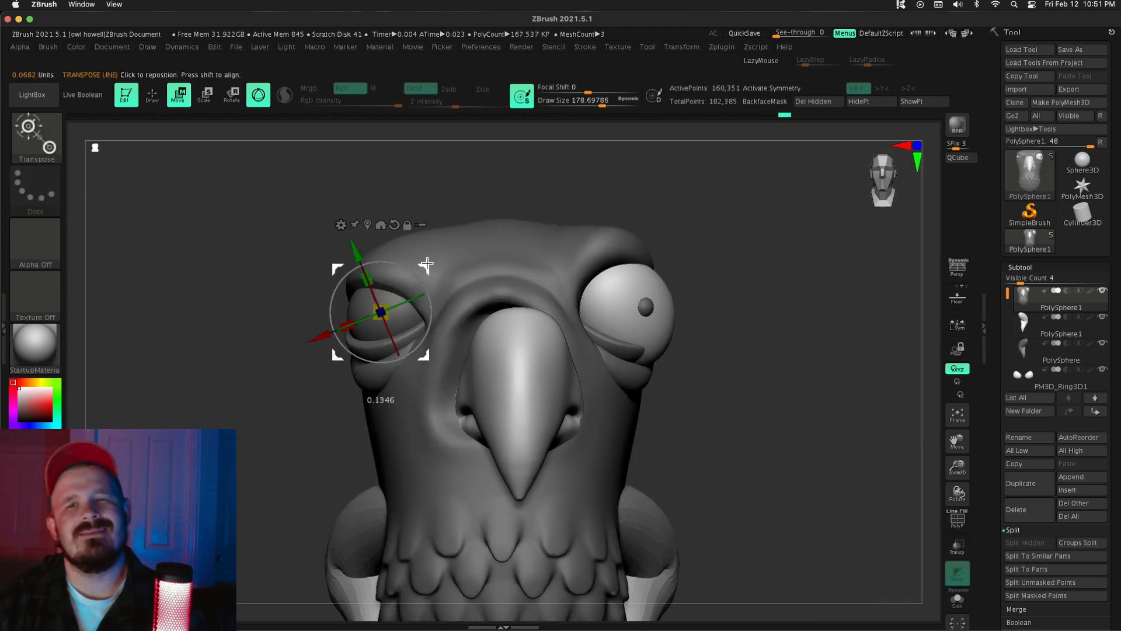
Step: Mask the head and both eyeballs so that only the left pupil stays editable
{"action": "left_click_drag", "start_coordinate": [608, 315], "coordinate": [749, 242], "text": "ctrl"}
{"action": "left_click_drag", "start_coordinate": [545, 340], "coordinate": [543, 350]}
{"action": "left_click_drag", "start_coordinate": [689, 350], "coordinate": [847, 354]}
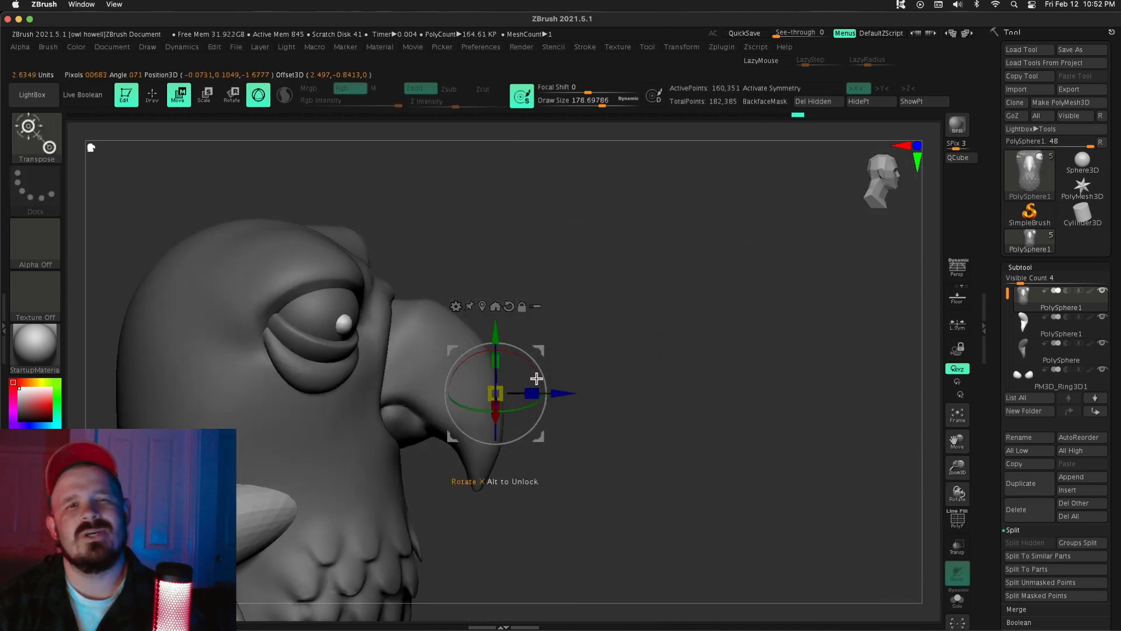
{"action": "left_click_drag", "start_coordinate": [785, 331], "coordinate": [623, 328]}
{"action": "left_click_drag", "start_coordinate": [366, 325], "coordinate": [315, 350], "text": "ctrl"}
{"action": "left_click_drag", "start_coordinate": [911, 449], "coordinate": [868, 453], "text": "alt"}
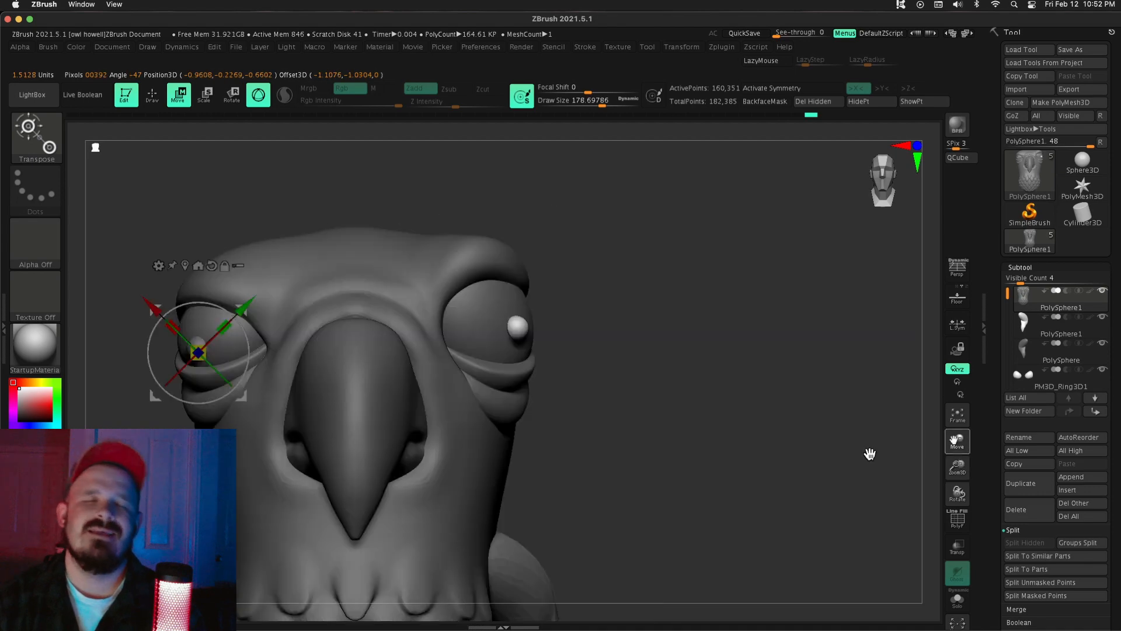
Step: Move the isolated left pupil across its eyeball toward the beak with Move Topological
{"action": "left_click_drag", "start_coordinate": [817, 409], "coordinate": [742, 403]}
{"action": "left_click_drag", "start_coordinate": [508, 316], "coordinate": [658, 275], "text": "ctrl"}
{"action": "left_click_drag", "start_coordinate": [694, 194], "coordinate": [631, 202]}
{"action": "left_click_drag", "start_coordinate": [541, 257], "coordinate": [544, 259]}
{"action": "left_click_drag", "start_coordinate": [630, 350], "coordinate": [695, 350]}
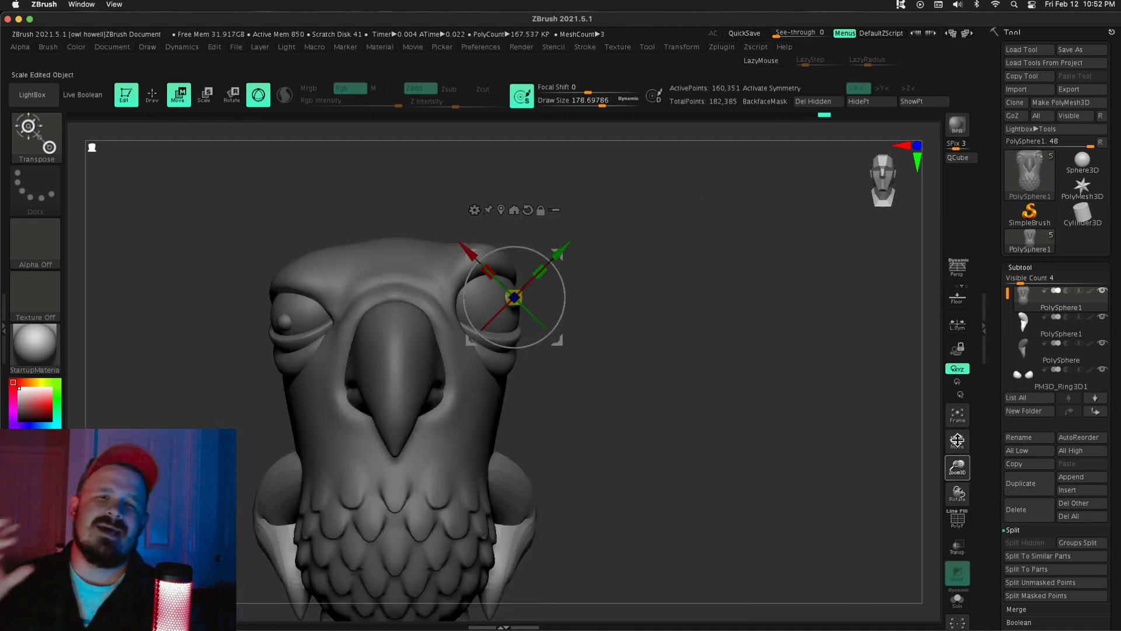
{"action": "key", "text": "q"}
{"action": "mouse_move", "coordinate": [924, 514]}
{"action": "left_mouse_down", "text": "alt"}
{"action": "mouse_move", "coordinate": [924, 446]}
{"action": "mouse_move", "coordinate": [923, 514]}
{"action": "left_mouse_up", "text": "alt"}
{"action": "left_click_drag", "start_coordinate": [619, 333], "coordinate": [711, 388]}
{"action": "key", "text": "q"}
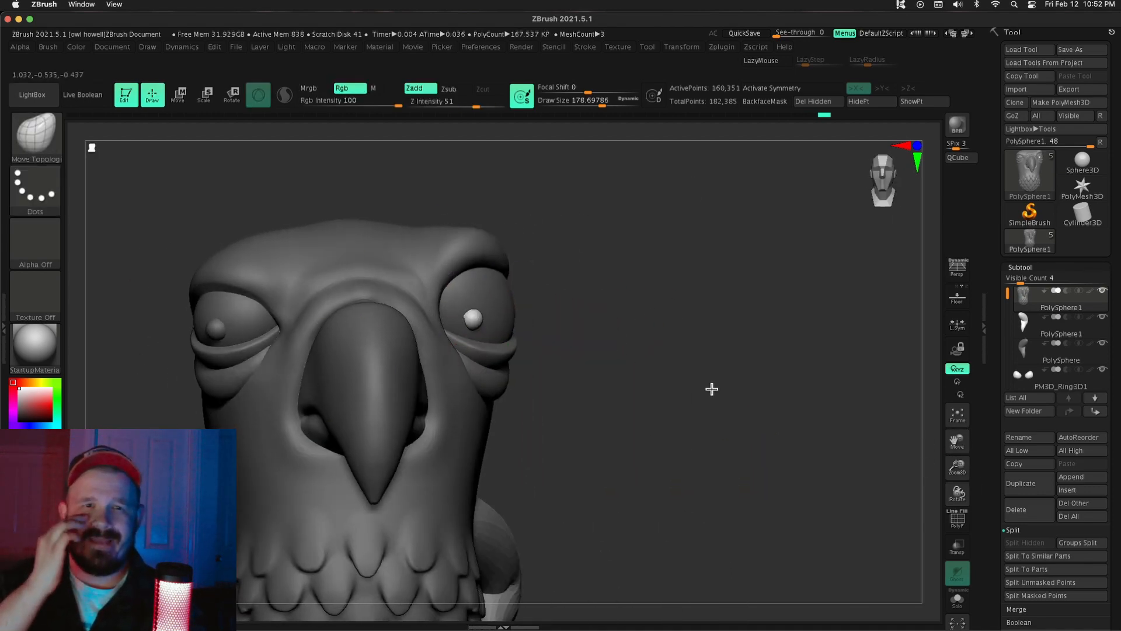
Step: Fit the left pupil against the curve of its eyeball with Move Topological
{"action": "left_click_drag", "start_coordinate": [921, 503], "coordinate": [921, 407], "text": "alt"}
{"action": "left_click_drag", "start_coordinate": [963, 467], "coordinate": [962, 560]}
{"action": "left_click_drag", "start_coordinate": [730, 351], "coordinate": [561, 339]}
{"action": "left_click_drag", "start_coordinate": [931, 362], "coordinate": [1063, 368]}
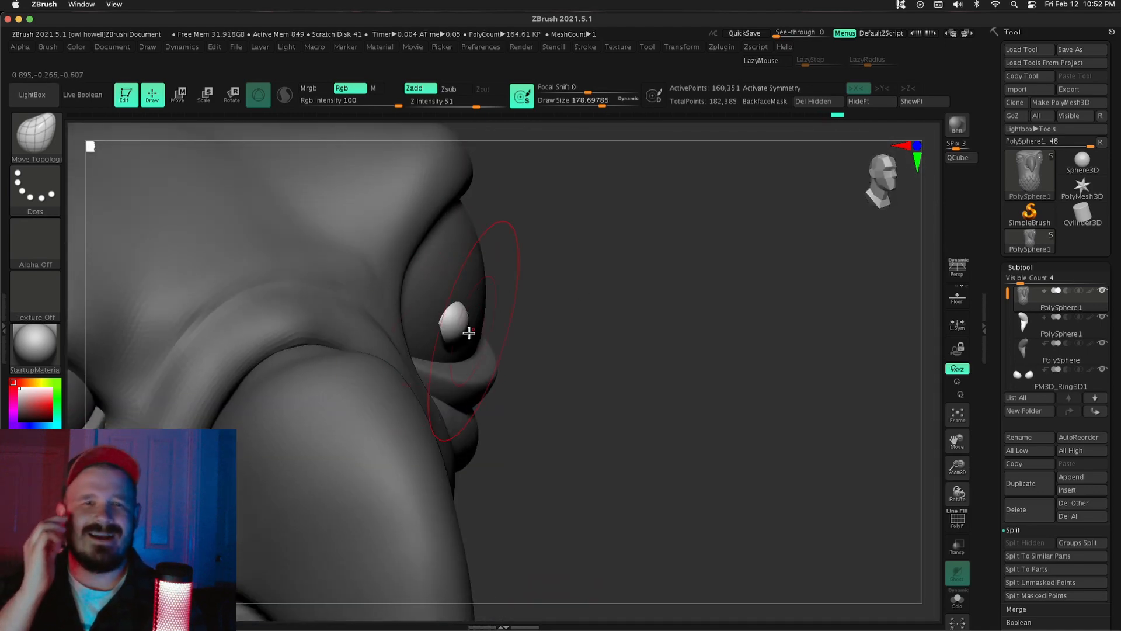
{"action": "left_click_drag", "start_coordinate": [741, 327], "coordinate": [619, 317]}
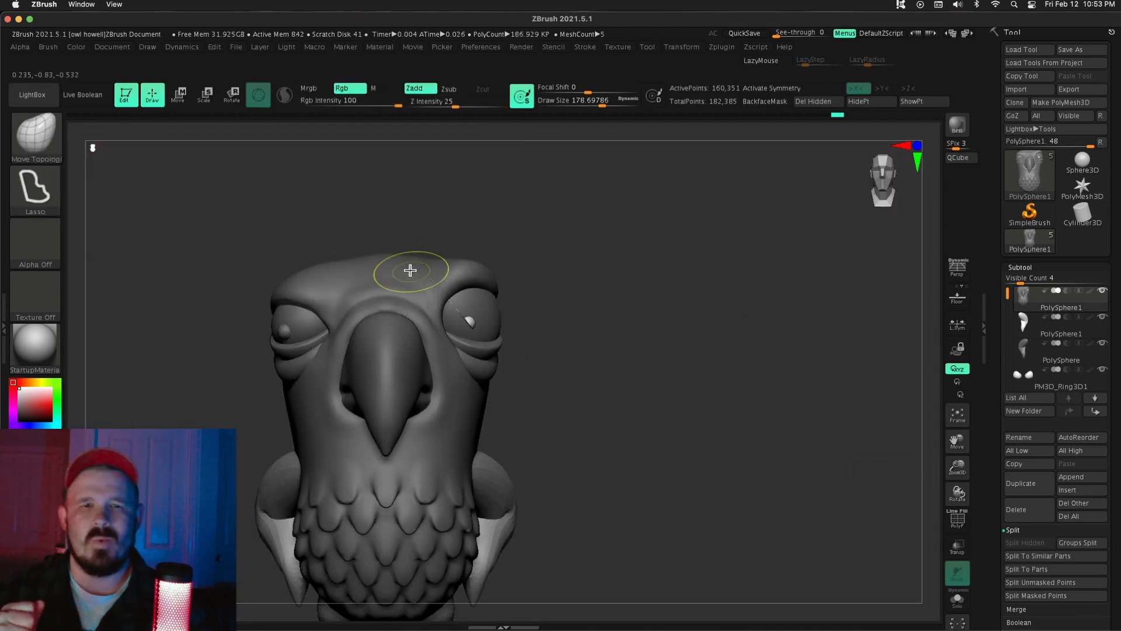
Step: Unmask the body with the eyes protected and lift the left brow using Move Elastic at a draw size of about 259
{"action": "key", "text": "w"}
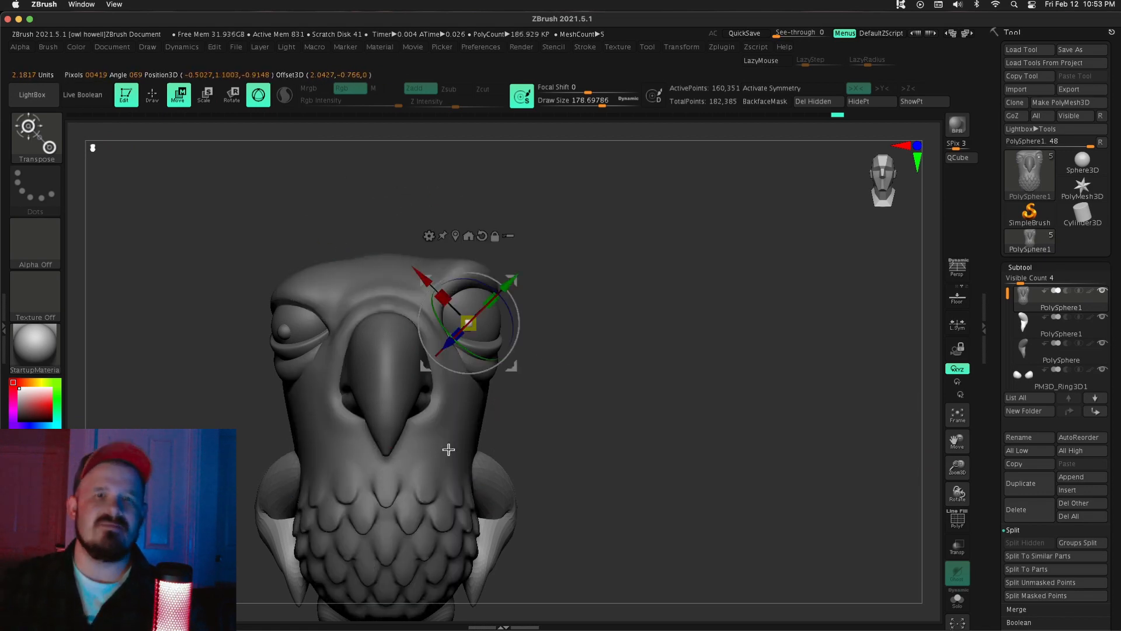
{"action": "key", "text": "b"}
{"action": "key", "text": "m"}
{"action": "key", "text": "e"}
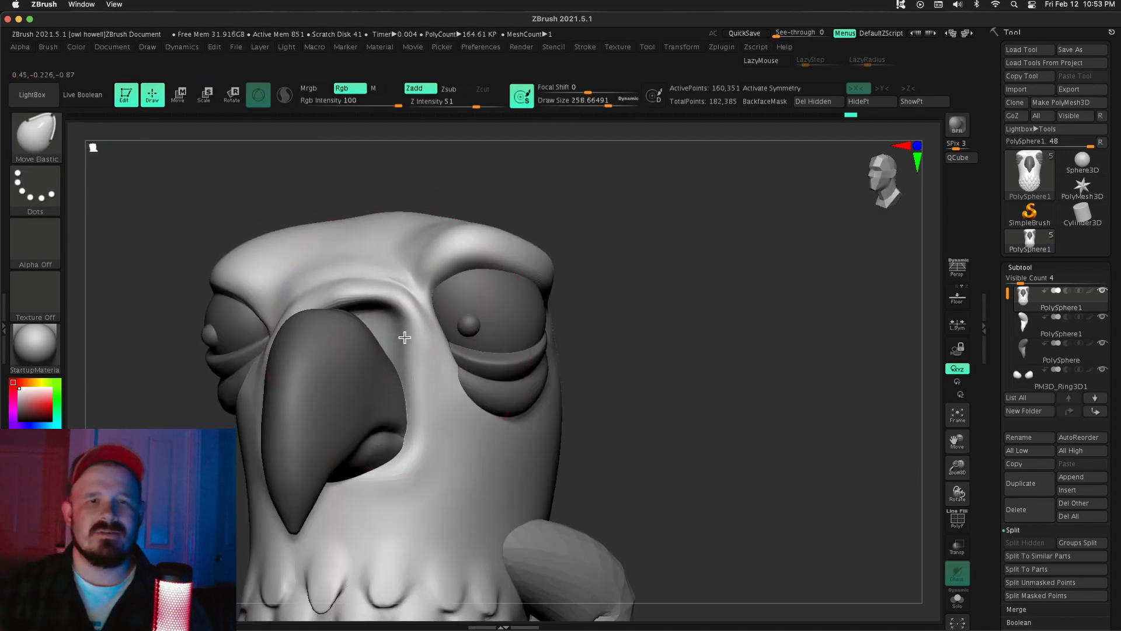
{"action": "right_click_drag", "start_coordinate": [405, 337], "coordinate": [462, 334]}
{"action": "left_click_drag", "start_coordinate": [433, 275], "coordinate": [429, 253]}
{"action": "right_click_drag", "start_coordinate": [526, 315], "coordinate": [420, 319]}
{"action": "left_click_drag", "start_coordinate": [558, 279], "coordinate": [568, 264]}
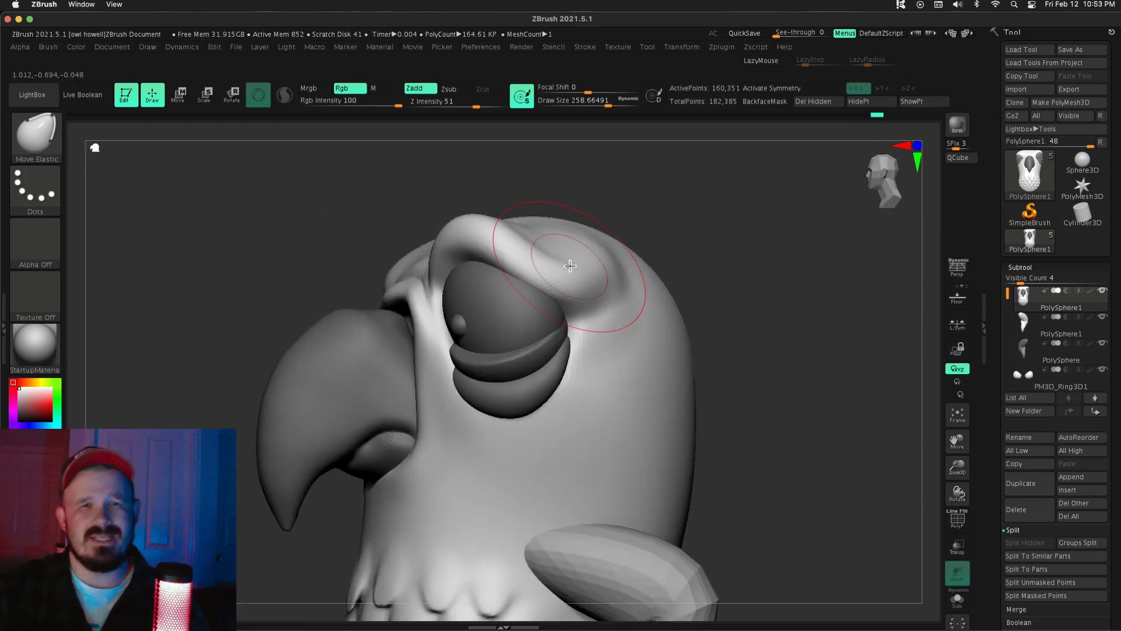
{"action": "right_click_drag", "start_coordinate": [461, 322], "coordinate": [535, 318]}
Step: Isolate the left eyeball with a mask and reshape it beneath the lifted brow
{"action": "left_click_drag", "start_coordinate": [619, 245], "coordinate": [648, 274], "text": "ctrl"}
{"action": "left_click", "coordinate": [520, 298], "text": "ctrl"}
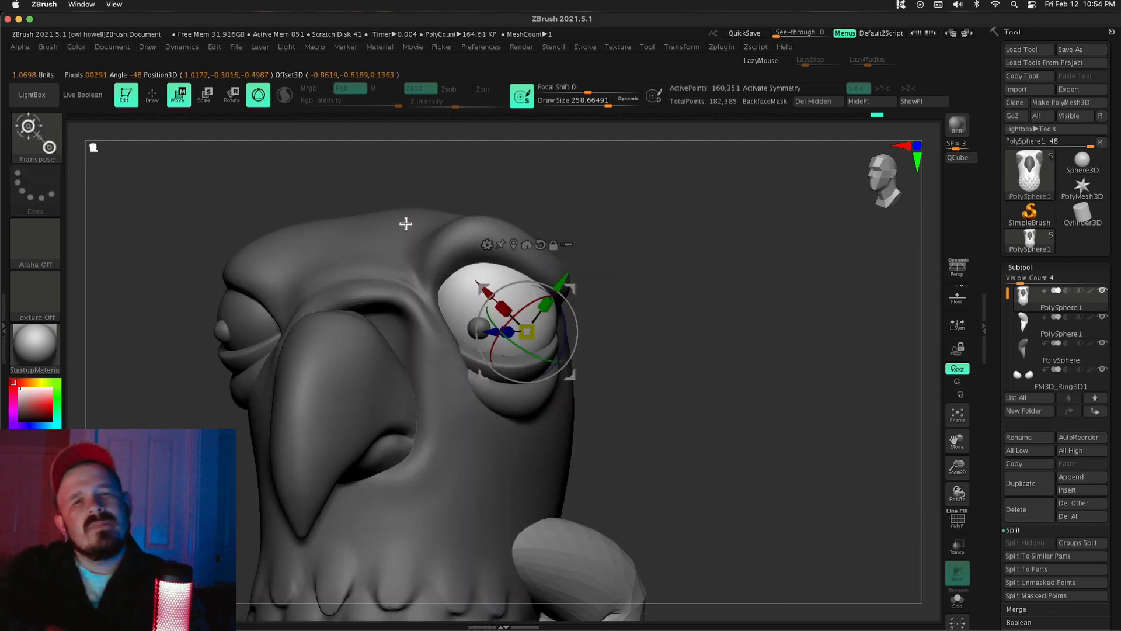
{"action": "key", "text": "q"}
{"action": "right_click_drag", "start_coordinate": [405, 223], "coordinate": [476, 274]}
{"action": "mouse_move", "coordinate": [630, 280]}
{"action": "right_mouse_down"}
{"action": "mouse_move", "coordinate": [476, 300]}
{"action": "mouse_move", "coordinate": [616, 305]}
{"action": "mouse_move", "coordinate": [526, 316]}
{"action": "right_mouse_up"}
{"action": "left_click_drag", "start_coordinate": [519, 328], "coordinate": [558, 290], "text": "ctrl+shift"}
{"action": "key", "text": "q"}
{"action": "mouse_move", "coordinate": [458, 316]}
{"action": "right_mouse_down"}
{"action": "mouse_move", "coordinate": [625, 308]}
{"action": "mouse_move", "coordinate": [498, 242]}
{"action": "mouse_move", "coordinate": [565, 323]}
{"action": "mouse_move", "coordinate": [867, 403]}
{"action": "mouse_move", "coordinate": [832, 525]}
{"action": "right_mouse_up"}
{"action": "key", "text": "q"}
Step: Undo the most recent edits on the face
{"action": "key", "text": "ctrl+z"}
{"action": "key", "text": "ctrl+z"}
{"action": "key", "text": "ctrl+z"}
{"action": "key", "text": "ctrl+z"}
{"action": "key", "text": "ctrl+z"}
{"action": "key", "text": "ctrl+z"}
{"action": "key", "text": "ctrl+z"}
{"action": "key", "text": "ctrl+z"}
Step: Isolate the beak's polygroup, separate it from the body with Split Hidden, and select the new beak subtool
{"action": "left_click", "coordinate": [483, 362], "text": "ctrl+shift"}
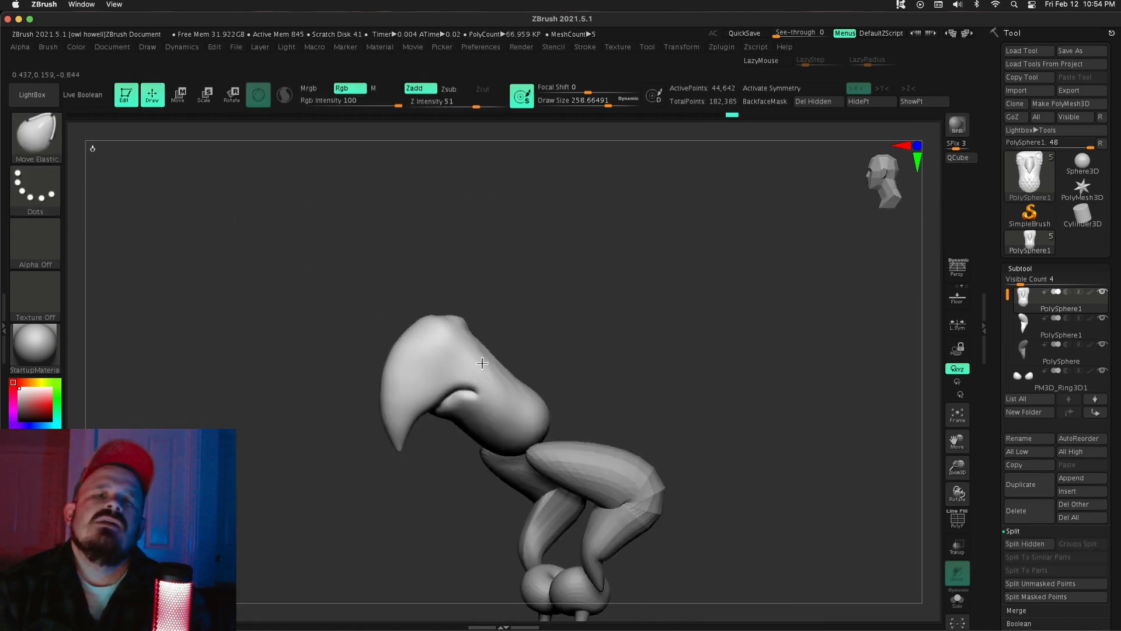
{"action": "right_click_drag", "start_coordinate": [483, 362], "coordinate": [832, 129]}
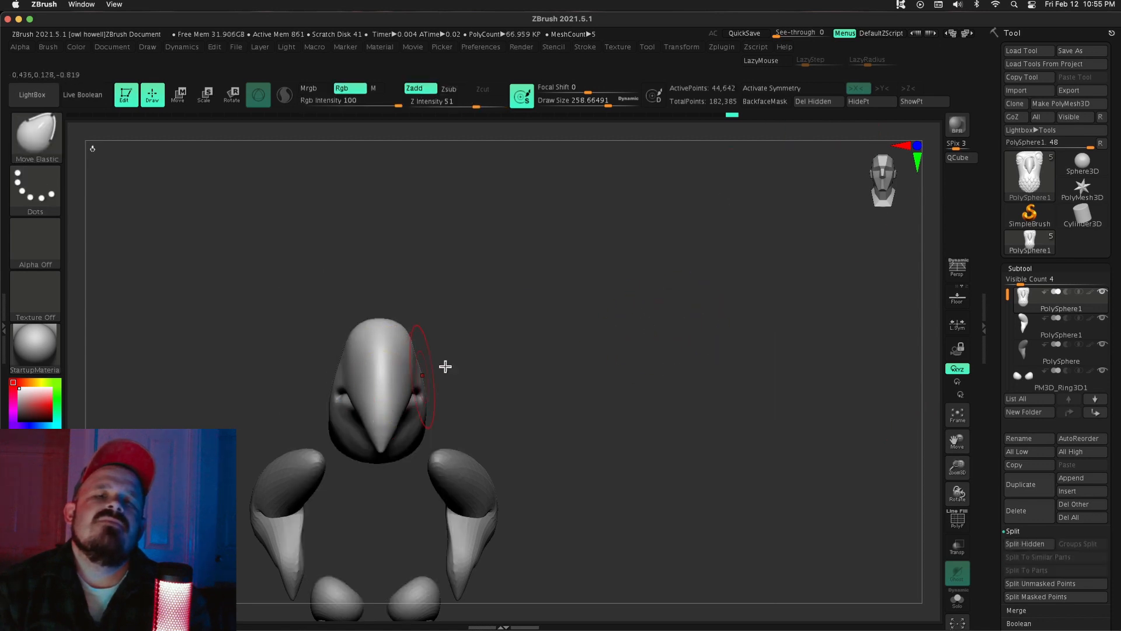
{"action": "left_click", "coordinate": [517, 381], "text": "ctrl+shift"}
{"action": "left_click", "coordinate": [394, 375], "text": "ctrl+shift"}
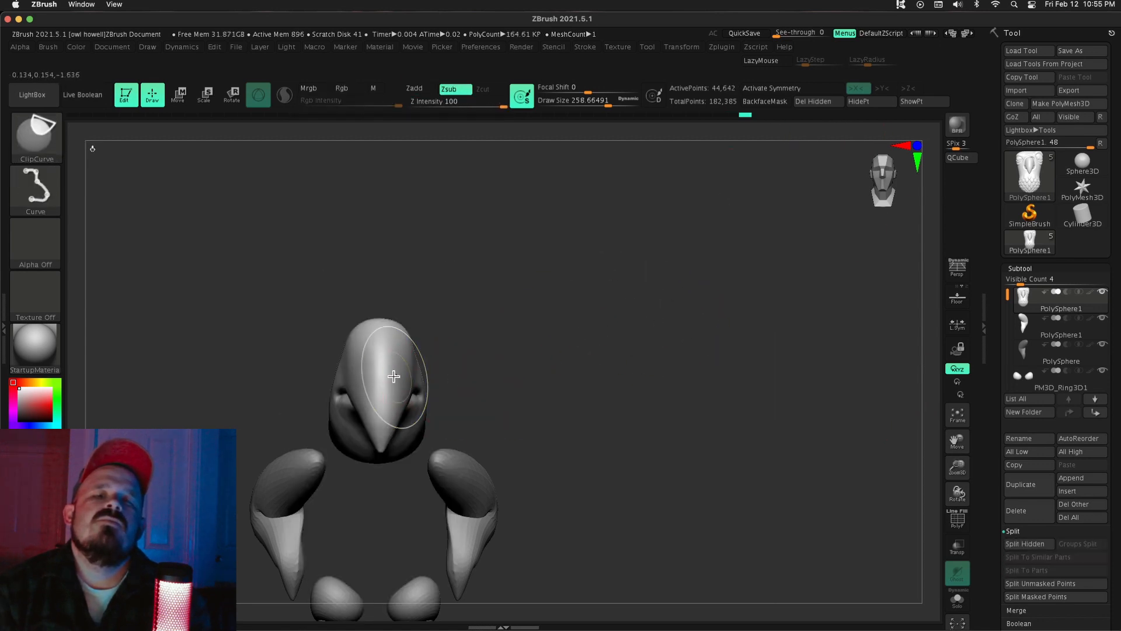
{"action": "left_click", "coordinate": [393, 375], "text": "ctrl+shift"}
{"action": "left_click", "coordinate": [1038, 545]}
{"action": "left_click", "coordinate": [390, 374], "text": "alt"}
Step: Pull the beak's upper base back toward the forehead using Move Elastic at a draw size of about 259
{"action": "right_click_drag", "start_coordinate": [586, 378], "coordinate": [546, 374]}
{"action": "right_click_drag", "start_coordinate": [546, 374], "coordinate": [561, 444], "text": "ctrl"}
{"action": "right_click_drag", "start_coordinate": [450, 346], "coordinate": [403, 341]}
{"action": "left_click_drag", "start_coordinate": [447, 304], "coordinate": [460, 288]}
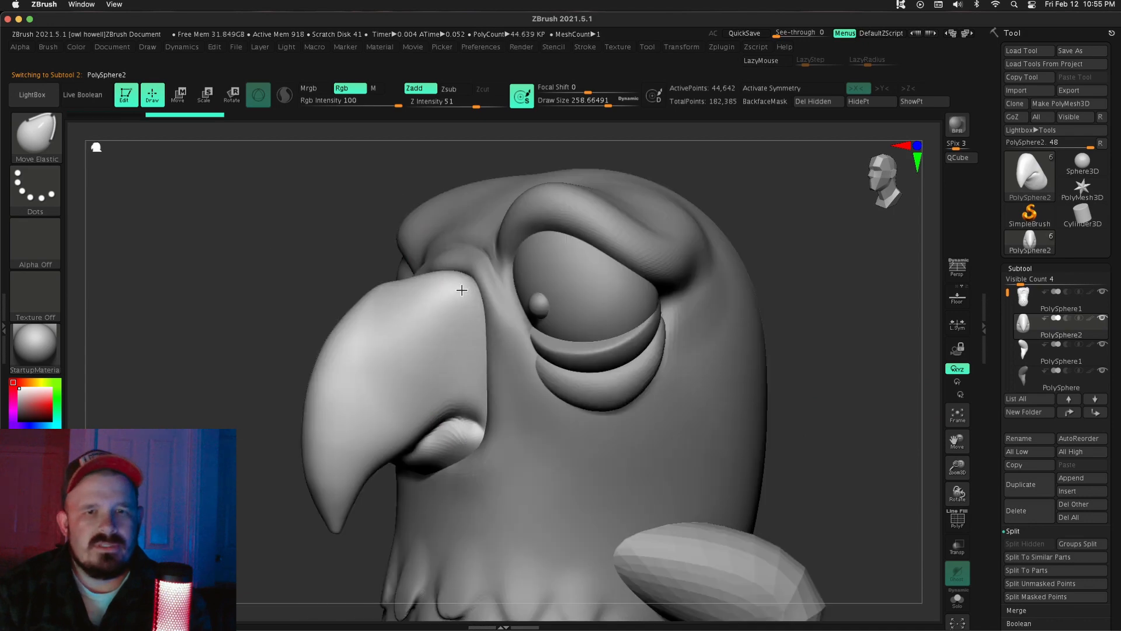
{"action": "right_click_drag", "start_coordinate": [461, 288], "coordinate": [543, 304]}
{"action": "right_click_drag", "start_coordinate": [448, 343], "coordinate": [385, 332]}
{"action": "left_click_drag", "start_coordinate": [438, 318], "coordinate": [453, 310]}
Step: Adjust the nostril area at the beak's base with Move Elastic at a draw size of about 198
{"action": "mouse_move", "coordinate": [672, 344]}
{"action": "right_mouse_down"}
{"action": "mouse_move", "coordinate": [728, 351]}
{"action": "mouse_move", "coordinate": [714, 354]}
{"action": "right_mouse_up"}
{"action": "key", "text": "s"}
{"action": "left_click_drag", "start_coordinate": [488, 431], "coordinate": [478, 433]}
{"action": "mouse_move", "coordinate": [677, 365]}
{"action": "right_mouse_down"}
{"action": "mouse_move", "coordinate": [781, 370]}
{"action": "mouse_move", "coordinate": [672, 385]}
{"action": "mouse_move", "coordinate": [744, 363]}
{"action": "right_mouse_up"}
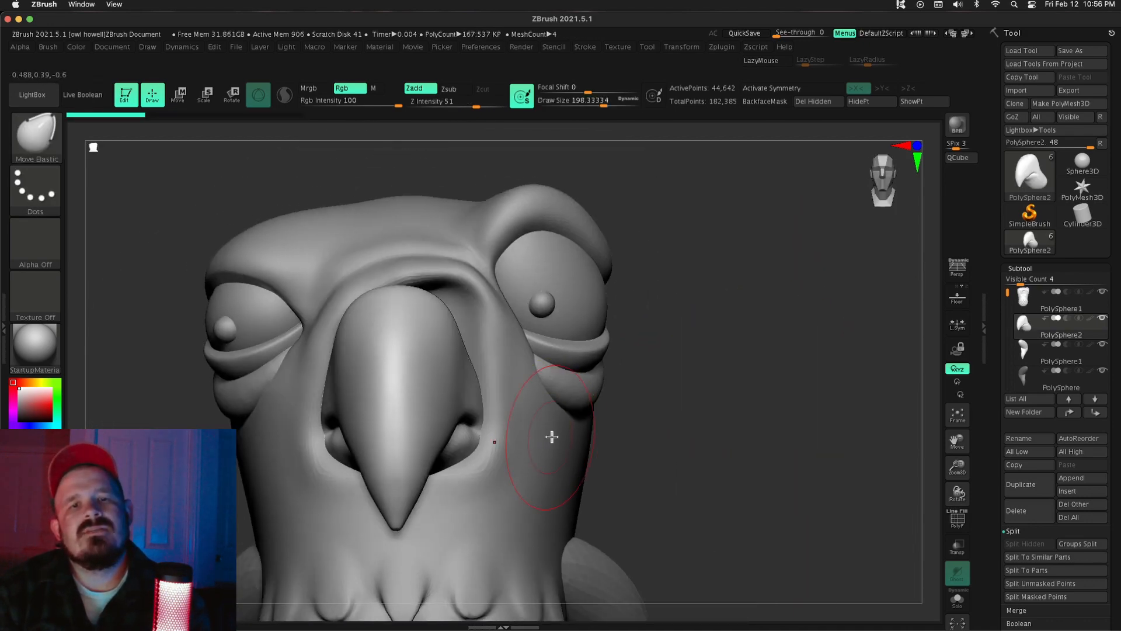
Step: Select the body and raise the left brow into a high arch using Move Elastic at a draw size of about 285
{"action": "left_click", "coordinate": [551, 437], "text": "alt"}
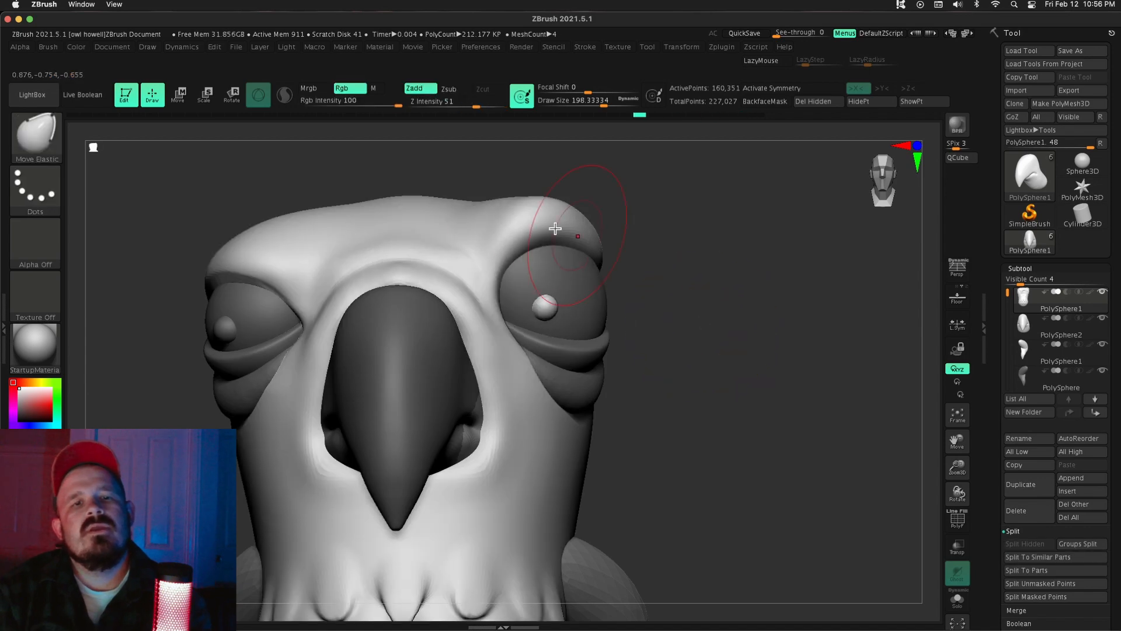
{"action": "mouse_move", "coordinate": [511, 213]}
{"action": "right_mouse_down"}
{"action": "mouse_move", "coordinate": [638, 238]}
{"action": "mouse_move", "coordinate": [520, 236]}
{"action": "right_mouse_up"}
{"action": "key", "text": "s"}
{"action": "left_click_drag", "start_coordinate": [652, 238], "coordinate": [625, 178], "text": "ctrl"}
{"action": "key", "text": "w"}
{"action": "mouse_move", "coordinate": [689, 253]}
{"action": "left_mouse_down", "text": "ctrl"}
{"action": "mouse_move", "coordinate": [671, 293]}
{"action": "mouse_move", "coordinate": [776, 380]}
{"action": "mouse_move", "coordinate": [755, 319]}
{"action": "left_mouse_up", "text": "ctrl"}
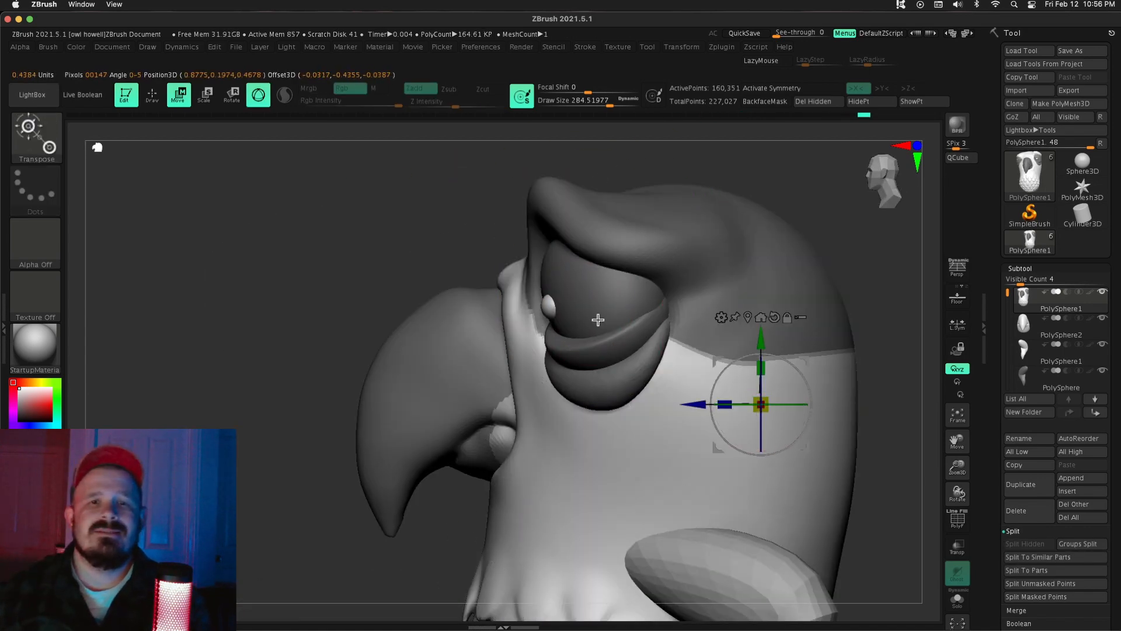
Step: Isolate the left eyeball with a mask and stretch it upward with Move Elastic to fill the space under the brow
{"action": "left_click_drag", "start_coordinate": [598, 320], "coordinate": [201, 312], "text": "ctrl"}
{"action": "right_click_drag", "start_coordinate": [248, 211], "coordinate": [357, 215]}
{"action": "key", "text": "q"}
{"action": "key", "text": "w"}
{"action": "left_click_drag", "start_coordinate": [329, 392], "coordinate": [325, 317], "text": "ctrl"}
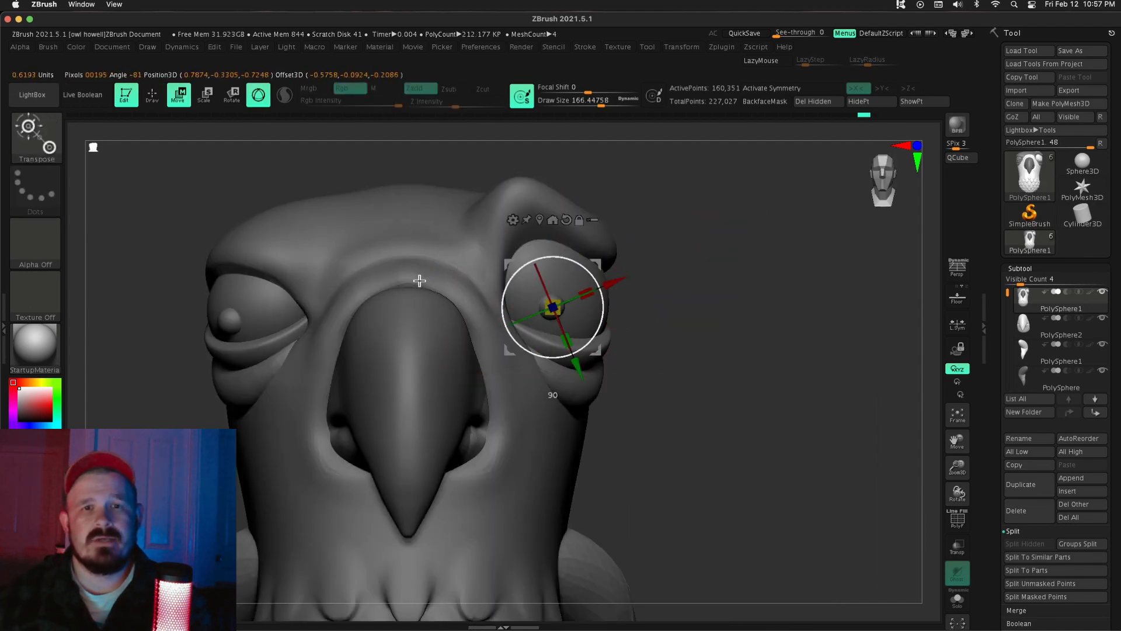
{"action": "key", "text": "s"}
{"action": "right_click_drag", "start_coordinate": [718, 263], "coordinate": [631, 263]}
{"action": "left_click_drag", "start_coordinate": [526, 243], "coordinate": [528, 225]}
{"action": "mouse_move", "coordinate": [631, 292]}
{"action": "right_mouse_down"}
{"action": "mouse_move", "coordinate": [783, 323]}
{"action": "mouse_move", "coordinate": [678, 348]}
{"action": "right_mouse_up"}
{"action": "mouse_move", "coordinate": [818, 380]}
{"action": "right_mouse_down", "text": "shift"}
{"action": "mouse_move", "coordinate": [938, 474]}
{"action": "mouse_move", "coordinate": [909, 489]}
{"action": "right_mouse_up", "text": "shift"}
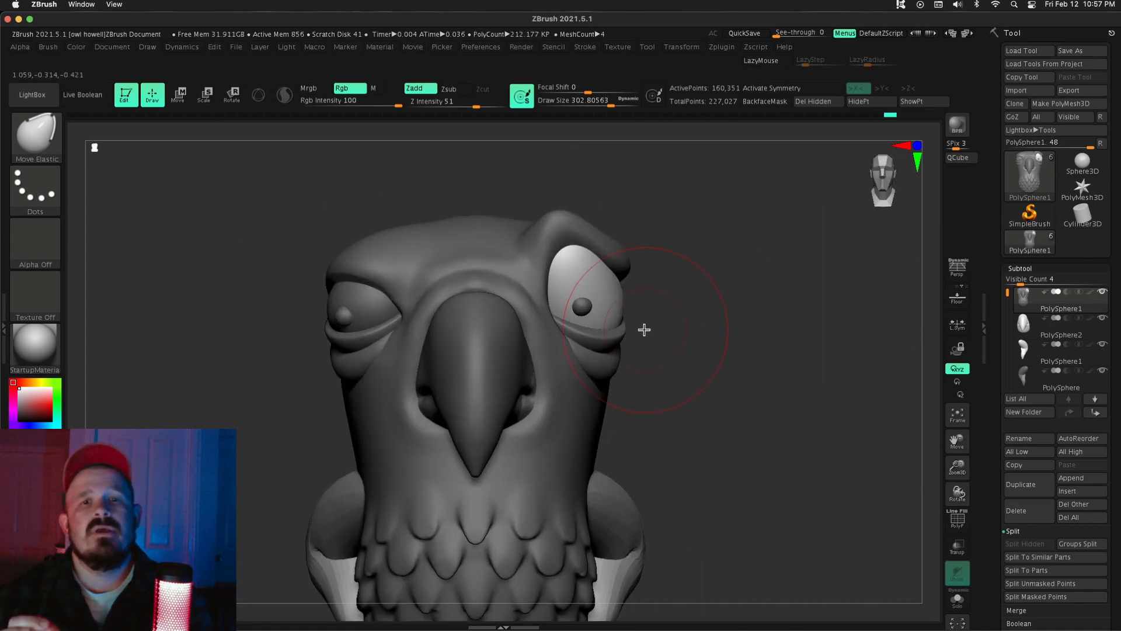
Step: Unmask the body and reshape the rim above the beak using Move Elastic at a draw size of about 250
{"action": "key", "text": "w"}
{"action": "left_click", "coordinate": [403, 344], "text": "ctrl"}
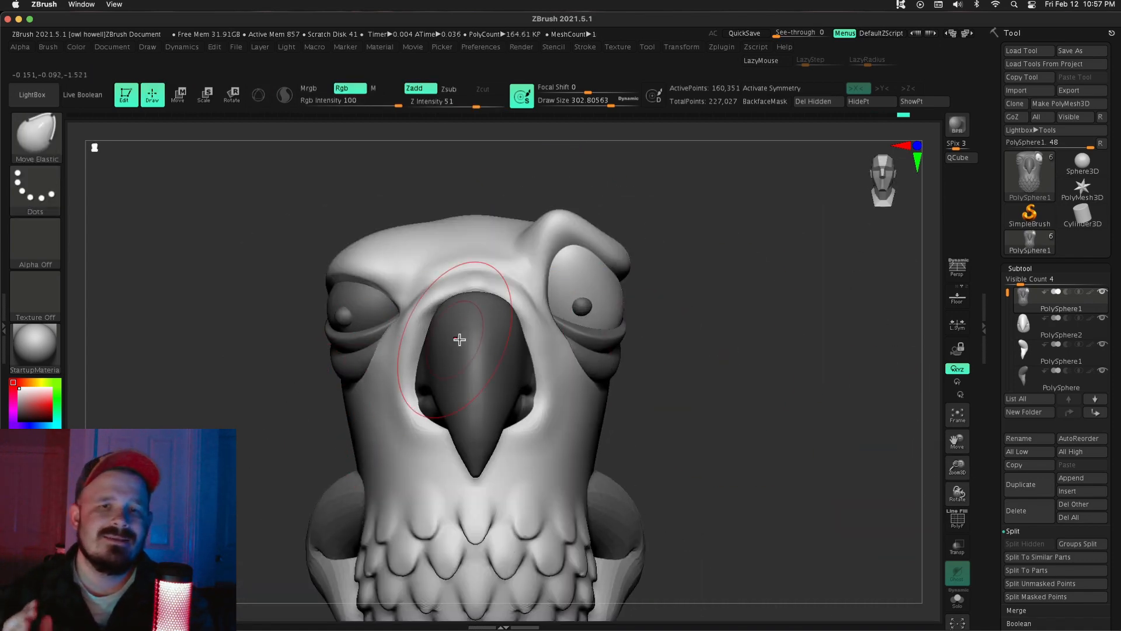
{"action": "right_click_drag", "start_coordinate": [459, 340], "coordinate": [425, 291]}
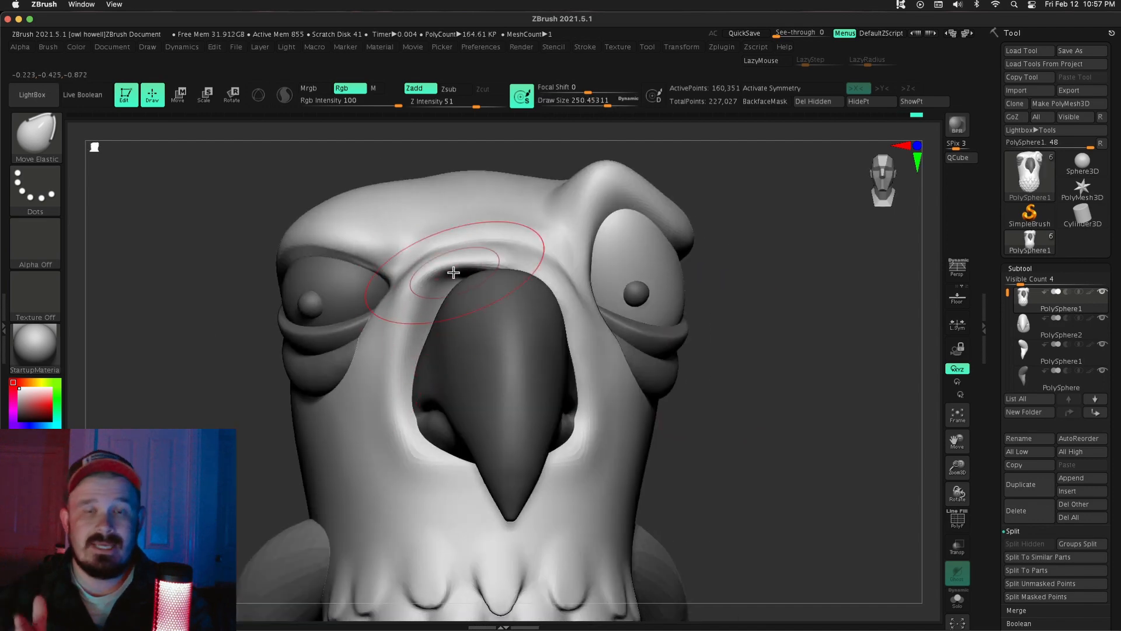
Step: Try to isolate the beak on the body with topological masks
{"action": "left_click_drag", "start_coordinate": [367, 481], "coordinate": [335, 347], "text": "ctrl"}
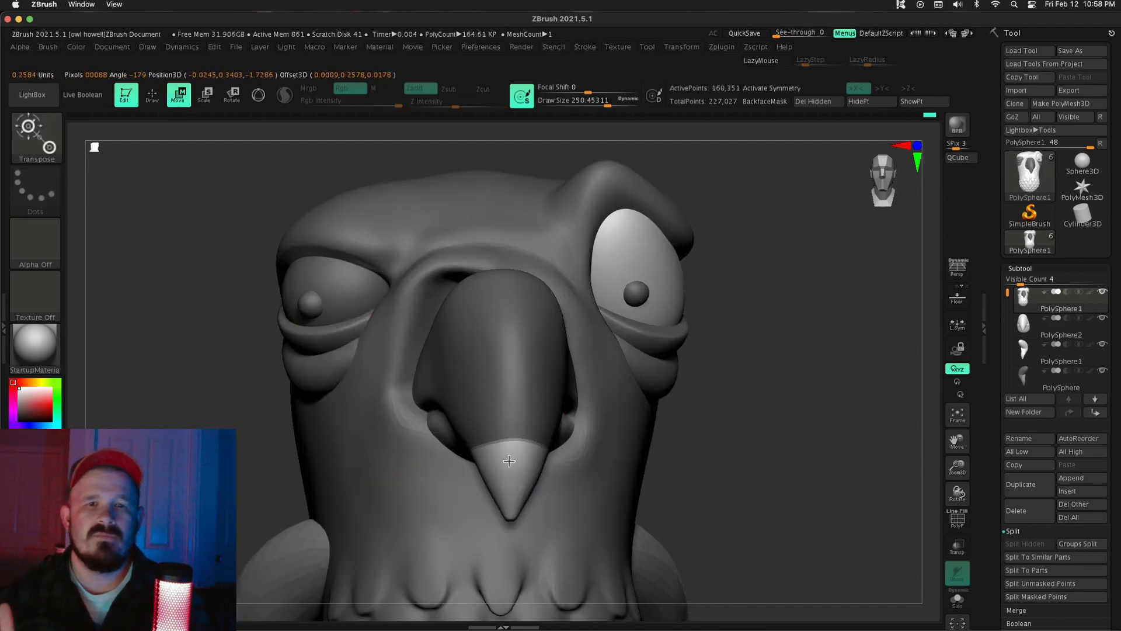
{"action": "left_click_drag", "start_coordinate": [509, 461], "coordinate": [509, 412], "text": "ctrl"}
{"action": "key", "text": "q"}
{"action": "mouse_move", "coordinate": [443, 362]}
{"action": "right_mouse_down"}
{"action": "mouse_move", "coordinate": [563, 366]}
{"action": "mouse_move", "coordinate": [374, 373]}
{"action": "right_mouse_up"}
{"action": "left_click", "coordinate": [745, 398], "text": "ctrl"}
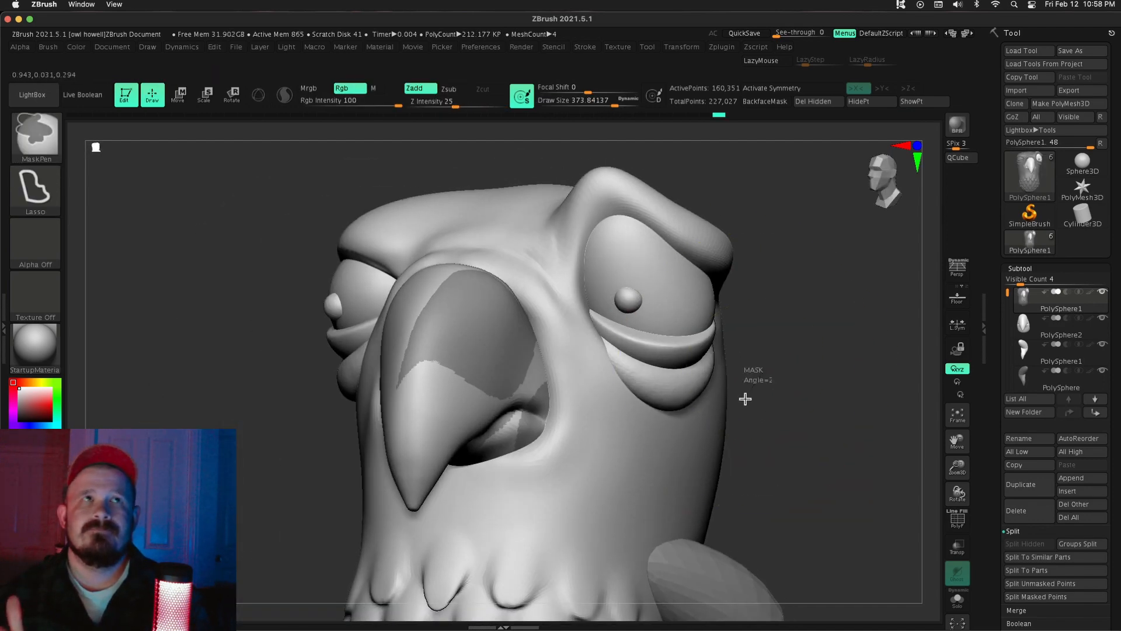
{"action": "left_click", "coordinate": [745, 399], "text": "ctrl"}
Step: Examine the beak's polygroup on its own from the side, and show the whole body again
{"action": "left_click", "coordinate": [452, 355], "text": "ctrl+shift"}
{"action": "right_click_drag", "start_coordinate": [805, 362], "coordinate": [645, 356]}
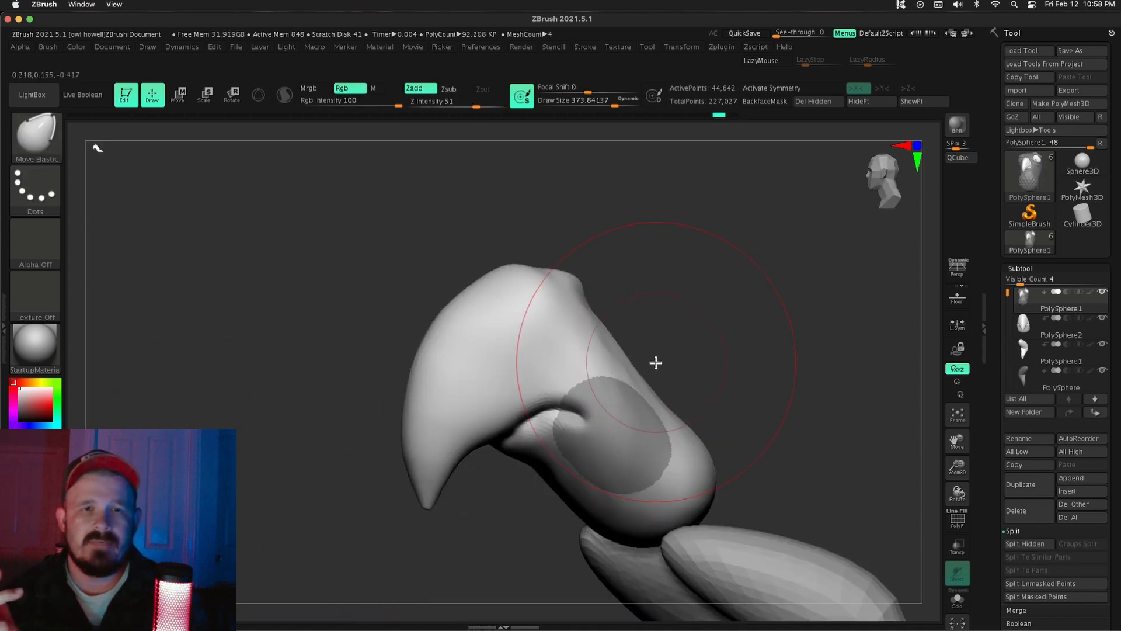
{"action": "left_click_drag", "start_coordinate": [957, 472], "coordinate": [958, 438]}
{"action": "right_click_drag", "start_coordinate": [829, 386], "coordinate": [977, 374], "text": "shift"}
{"action": "left_click", "coordinate": [783, 373], "text": "ctrl+shift"}
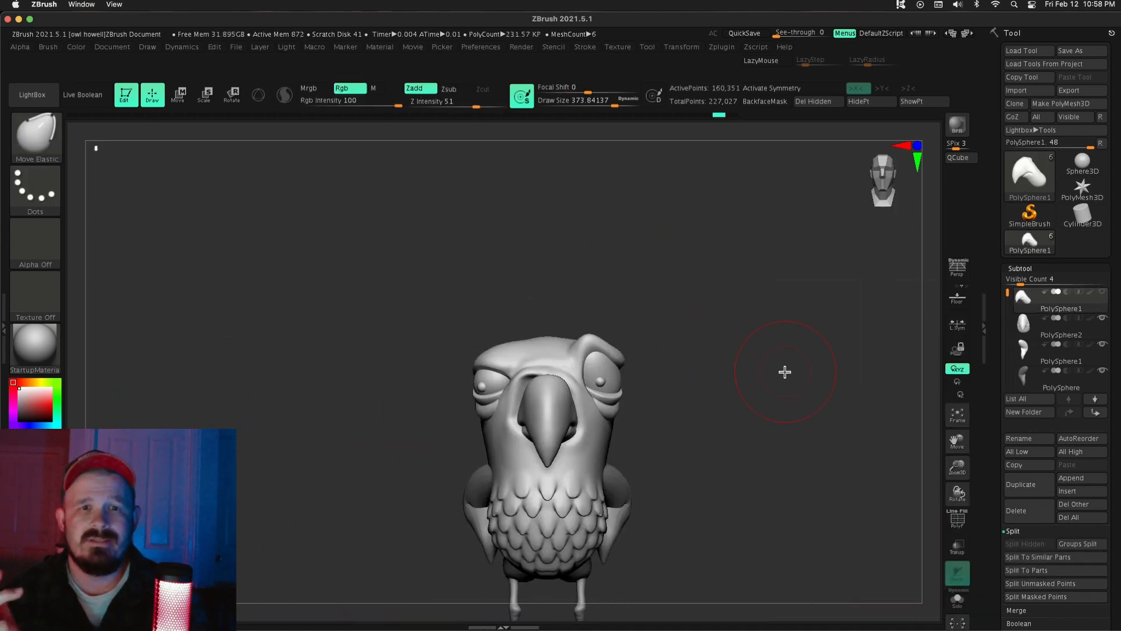
Step: Toggle the body subtool's visibility, mask the beak still joined to it, and hide points with HidePt
{"action": "left_click", "coordinate": [1102, 292]}
{"action": "right_click_drag", "start_coordinate": [783, 372], "coordinate": [817, 327]}
{"action": "left_click", "coordinate": [1102, 292]}
{"action": "left_click", "coordinate": [1023, 311]}
{"action": "key", "text": "w"}
{"action": "left_click_drag", "start_coordinate": [540, 313], "coordinate": [789, 313], "text": "ctrl"}
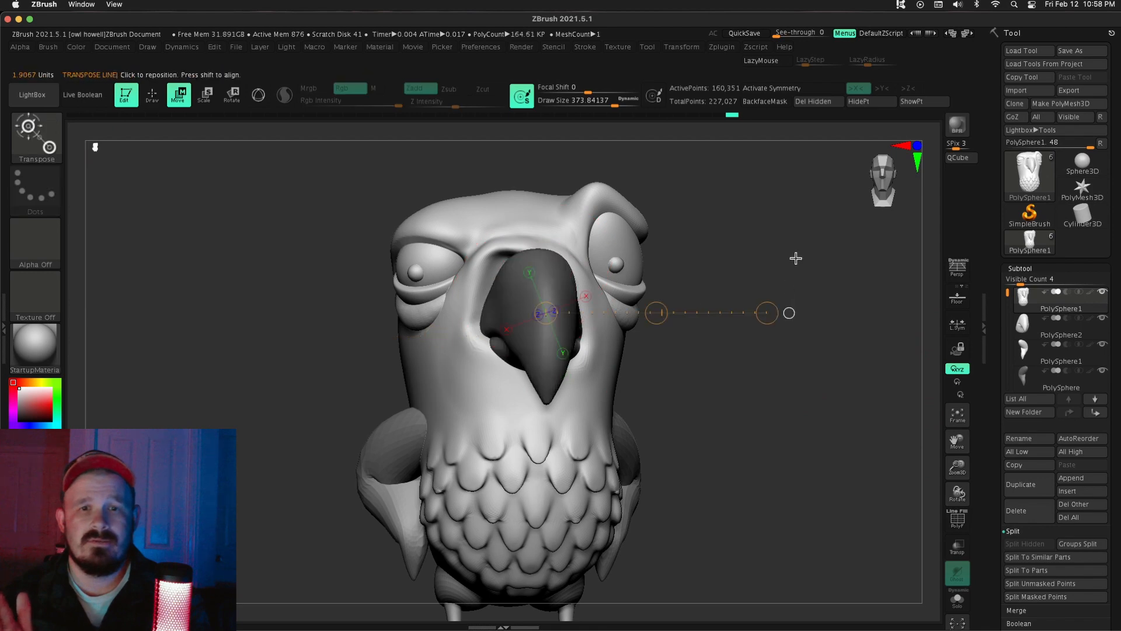
{"action": "left_click", "coordinate": [795, 258], "text": "ctrl"}
{"action": "left_click", "coordinate": [876, 105]}
{"action": "right_click_drag", "start_coordinate": [846, 234], "coordinate": [761, 235]}
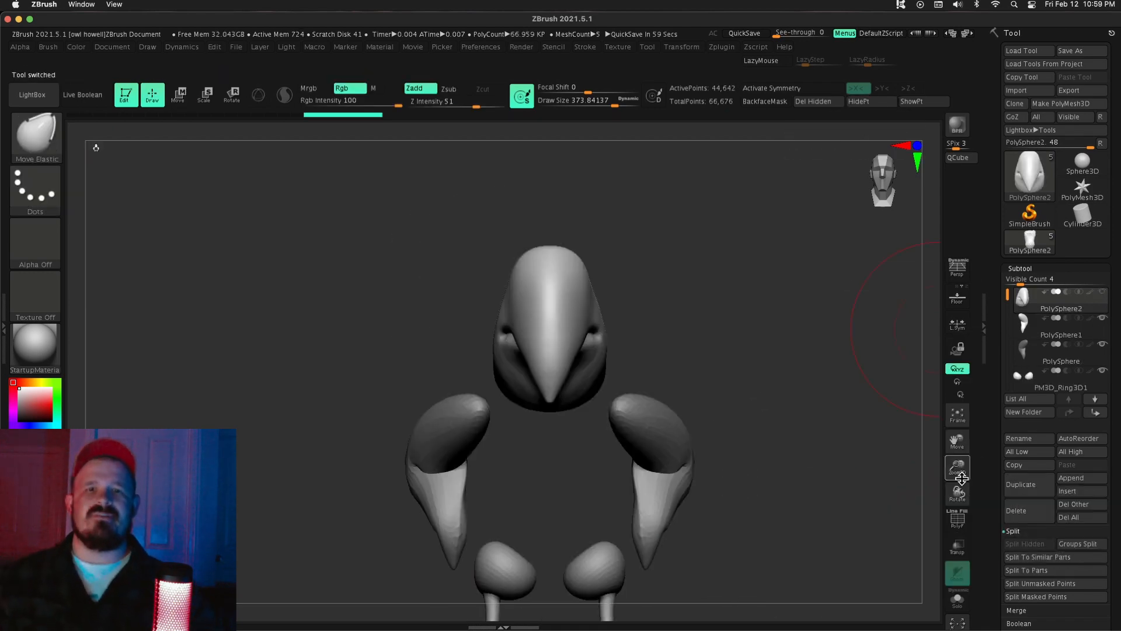
Step: Inspect the remaining separate parts and switch back to the symmetrical pigeon tool PolySphere1_2
{"action": "right_click_drag", "start_coordinate": [834, 323], "coordinate": [885, 324]}
{"action": "mouse_move", "coordinate": [1007, 294]}
{"action": "left_mouse_down"}
{"action": "mouse_move", "coordinate": [993, 297]}
{"action": "mouse_move", "coordinate": [1007, 289]}
{"action": "left_mouse_up"}
{"action": "right_click_drag", "start_coordinate": [885, 327], "coordinate": [835, 327], "text": "shift"}
{"action": "left_click_drag", "start_coordinate": [960, 465], "coordinate": [959, 485]}
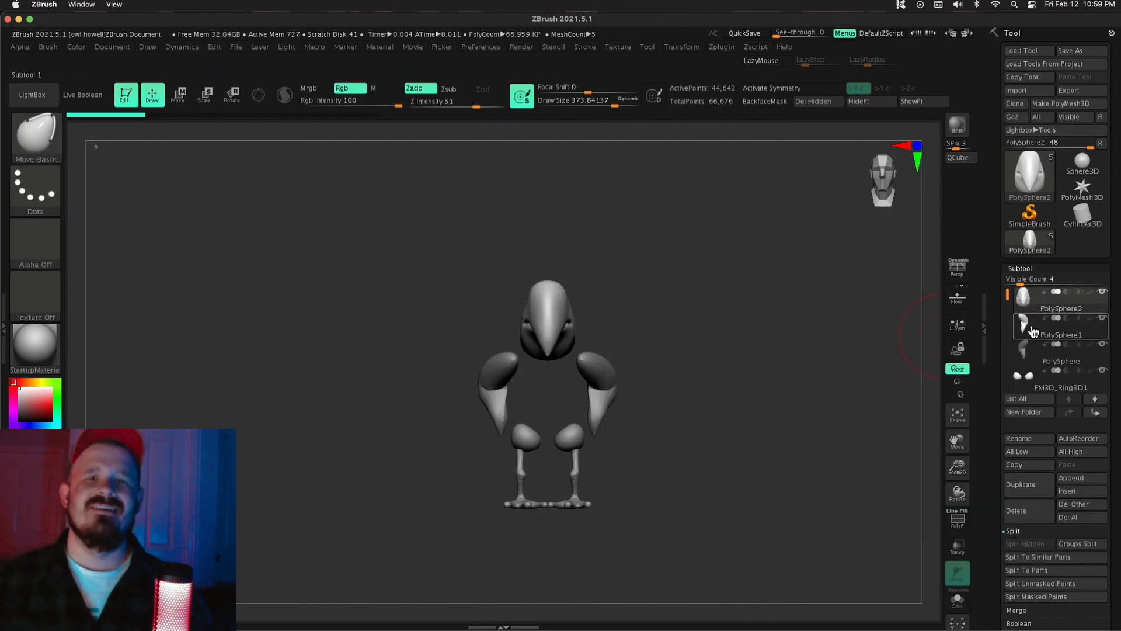
{"action": "left_click", "coordinate": [1023, 377]}
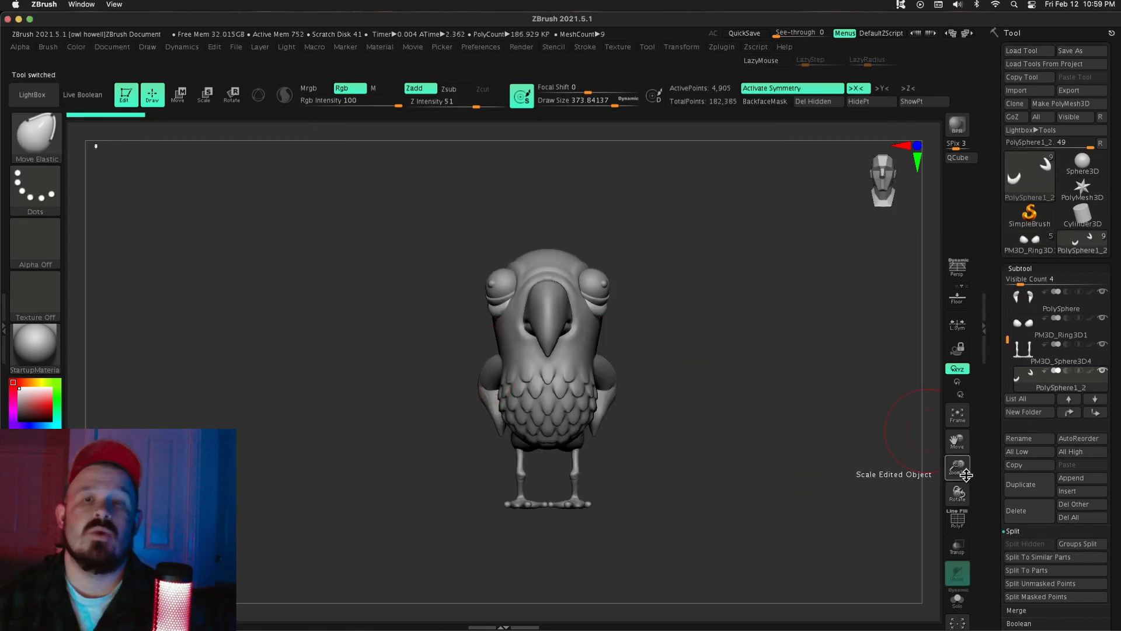
Step: Examine the symmetrical pigeon's face from the front and at a three-quarter angle, and look through its subtools
{"action": "left_click_drag", "start_coordinate": [967, 475], "coordinate": [861, 380]}
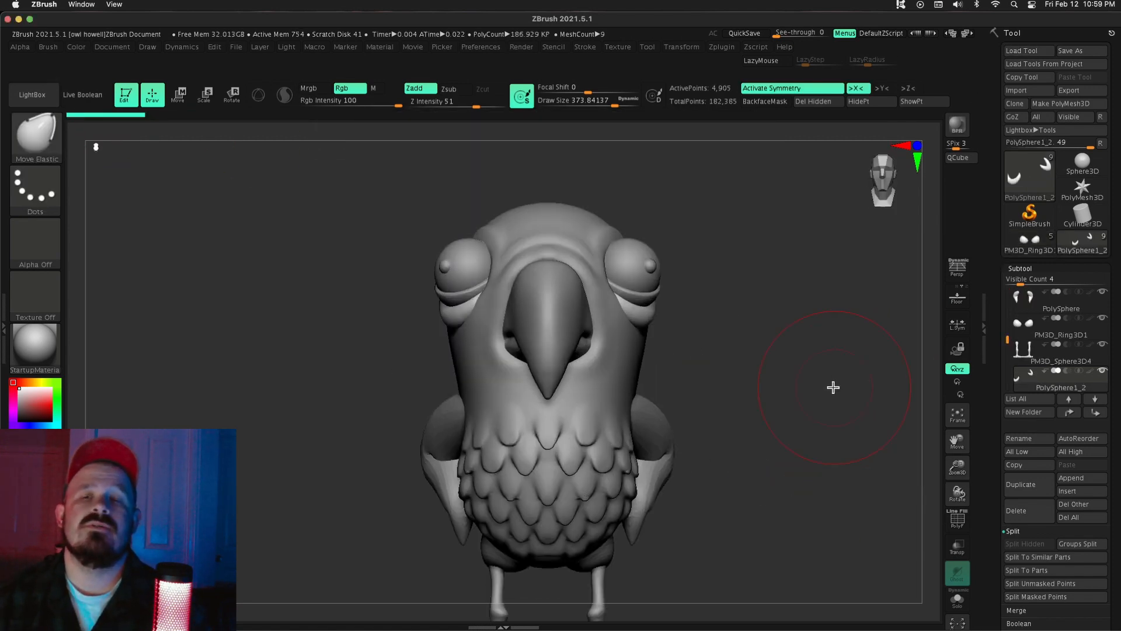
{"action": "mouse_move", "coordinate": [959, 469]}
{"action": "left_mouse_down"}
{"action": "mouse_move", "coordinate": [940, 444]}
{"action": "mouse_move", "coordinate": [961, 471]}
{"action": "left_mouse_up"}
{"action": "mouse_move", "coordinate": [835, 373]}
{"action": "left_mouse_down"}
{"action": "mouse_move", "coordinate": [779, 370]}
{"action": "mouse_move", "coordinate": [835, 372]}
{"action": "left_mouse_up"}
{"action": "left_click_drag", "start_coordinate": [1007, 341], "coordinate": [1007, 291]}
{"action": "left_click_drag", "start_coordinate": [882, 374], "coordinate": [835, 377]}
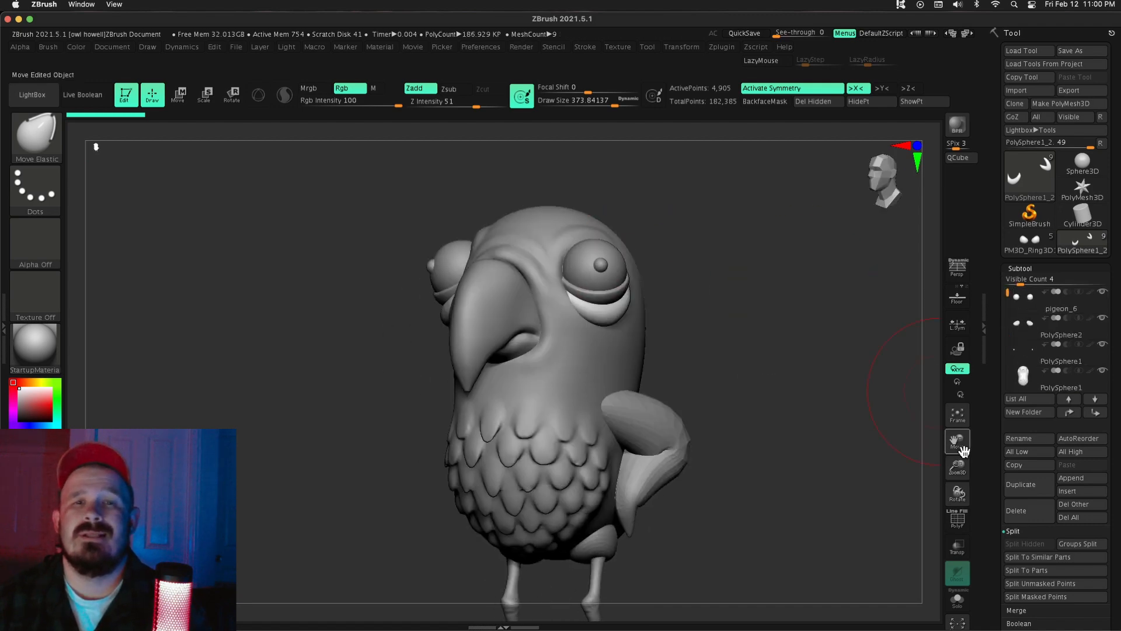
{"action": "left_click_drag", "start_coordinate": [964, 451], "coordinate": [920, 499]}
{"action": "left_click_drag", "start_coordinate": [959, 468], "coordinate": [964, 485]}
Step: Select the body subtool and reshape the brow above one eye asymmetrically with the Move Elastic brush
{"action": "left_click", "coordinate": [562, 318], "text": "alt"}
{"action": "left_click_drag", "start_coordinate": [318, 275], "coordinate": [420, 268]}
{"action": "left_click", "coordinate": [498, 241], "text": "alt"}
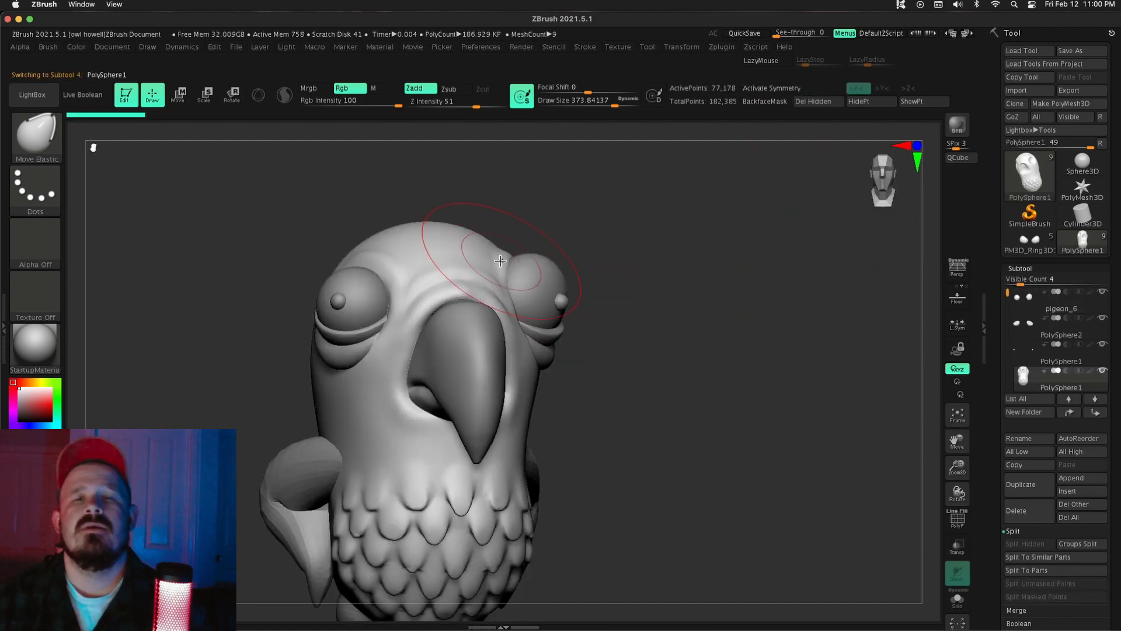
{"action": "mouse_move", "coordinate": [817, 228]}
{"action": "left_mouse_down"}
{"action": "mouse_move", "coordinate": [672, 216]}
{"action": "mouse_move", "coordinate": [710, 261]}
{"action": "mouse_move", "coordinate": [521, 262]}
{"action": "left_mouse_up"}
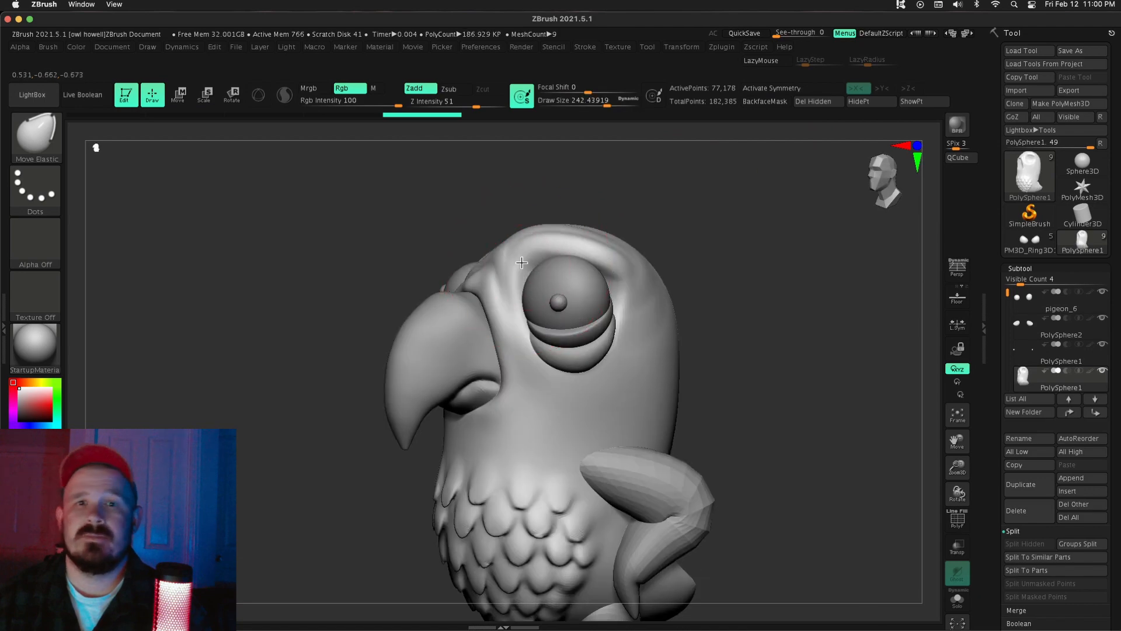
{"action": "left_click_drag", "start_coordinate": [692, 252], "coordinate": [648, 302]}
Step: Adjust the placement of the single enlarged eyeball beneath the raised brow with the Move gizmo
{"action": "key", "text": "w"}
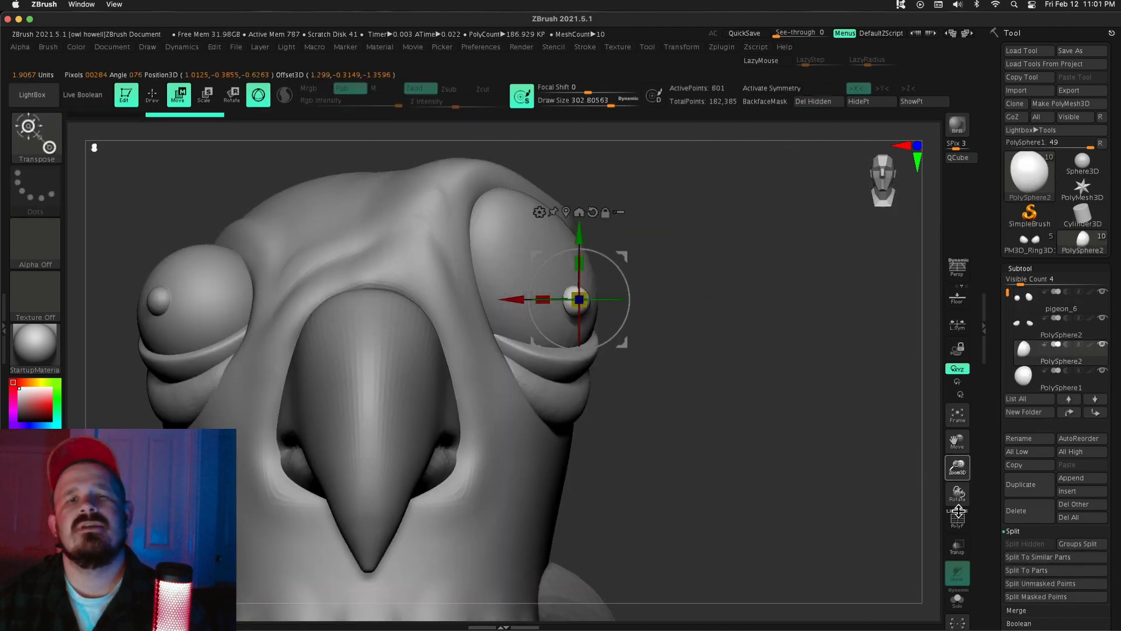
{"action": "left_click_drag", "start_coordinate": [619, 280], "coordinate": [649, 263]}
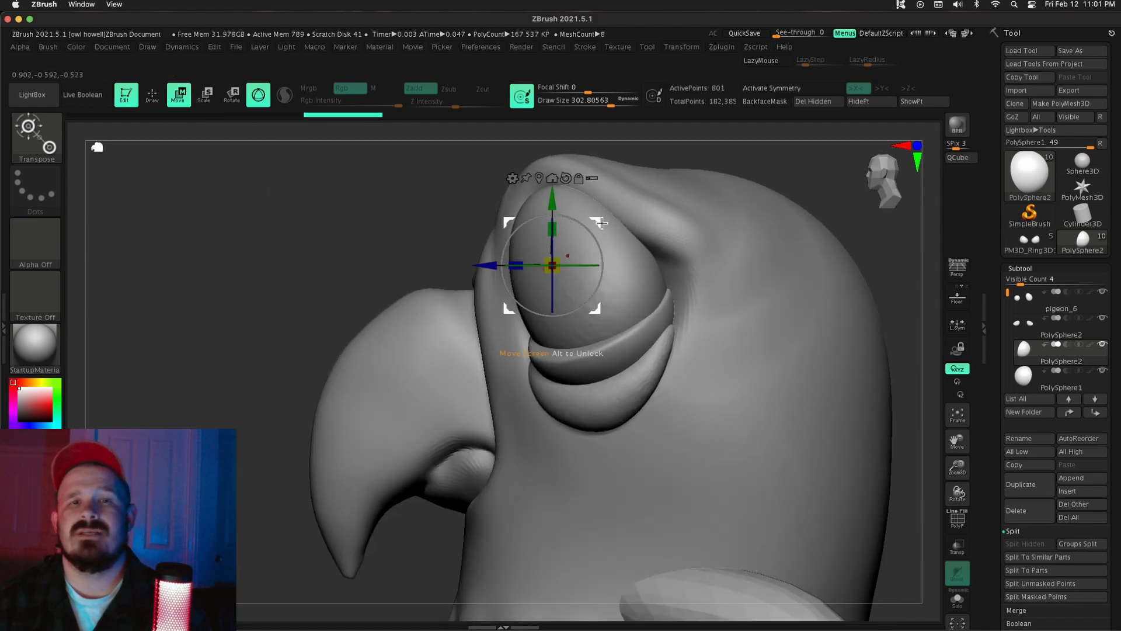
Step: Adjust the size and position of the pupil sphere on the bird's large open eye
{"action": "left_click_drag", "start_coordinate": [602, 222], "coordinate": [648, 280]}
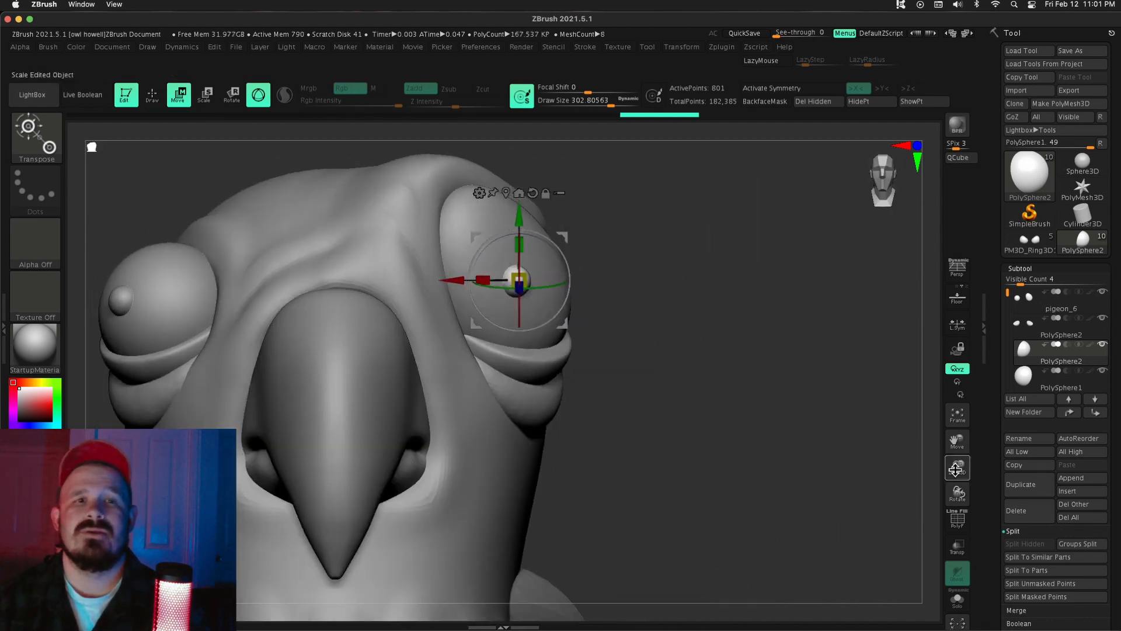
{"action": "left_click_drag", "start_coordinate": [955, 469], "coordinate": [943, 442]}
{"action": "left_click_drag", "start_coordinate": [502, 274], "coordinate": [520, 282]}
{"action": "left_click_drag", "start_coordinate": [618, 268], "coordinate": [658, 265]}
Step: Delete the large eye's pupil subtool and insert a new sphere on that eye with the IMM Primitives brush
{"action": "left_click", "coordinate": [1019, 511]}
{"action": "key", "text": "q"}
{"action": "key", "text": "b"}
{"action": "key", "text": "i"}
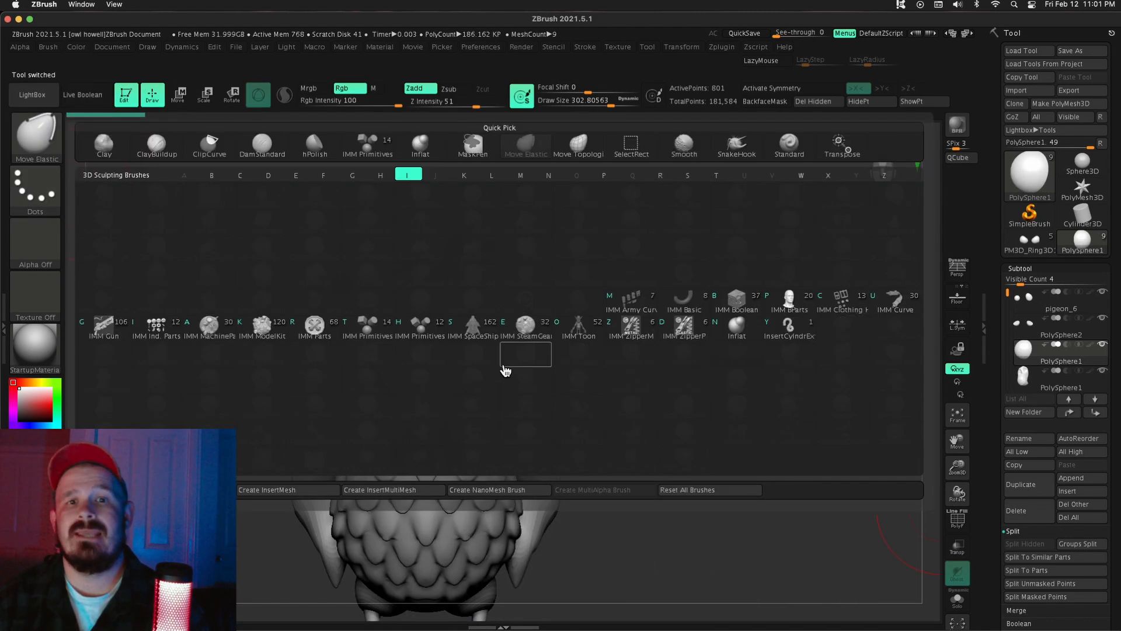
{"action": "left_click", "coordinate": [366, 326]}
{"action": "left_click", "coordinate": [236, 130]}
{"action": "mouse_move", "coordinate": [538, 296]}
{"action": "left_mouse_down"}
{"action": "mouse_move", "coordinate": [646, 323]}
{"action": "mouse_move", "coordinate": [619, 301]}
{"action": "left_mouse_up"}
{"action": "key", "text": "w"}
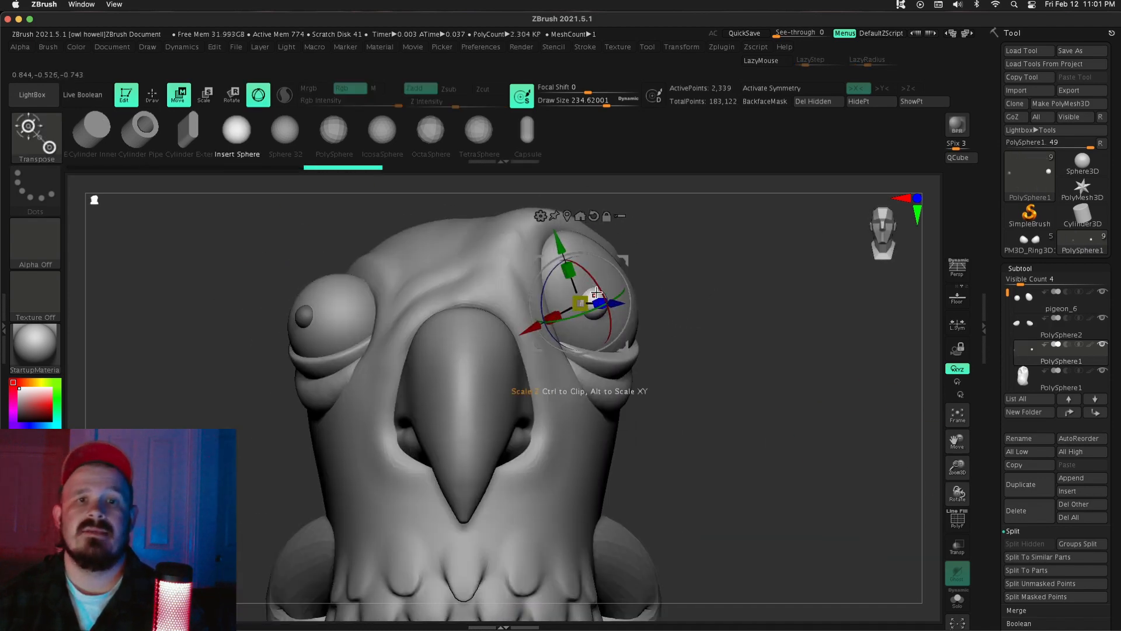
{"action": "mouse_move", "coordinate": [742, 318]}
{"action": "left_mouse_down"}
{"action": "mouse_move", "coordinate": [672, 321]}
{"action": "mouse_move", "coordinate": [741, 318]}
{"action": "mouse_move", "coordinate": [820, 446]}
{"action": "mouse_move", "coordinate": [806, 374]}
{"action": "left_mouse_up"}
Step: Reshape the large eyeball into a rounder form with the Move Elastic brush
{"action": "left_click", "coordinate": [380, 301], "text": "alt"}
{"action": "key", "text": "q"}
{"action": "left_click", "coordinate": [450, 308]}
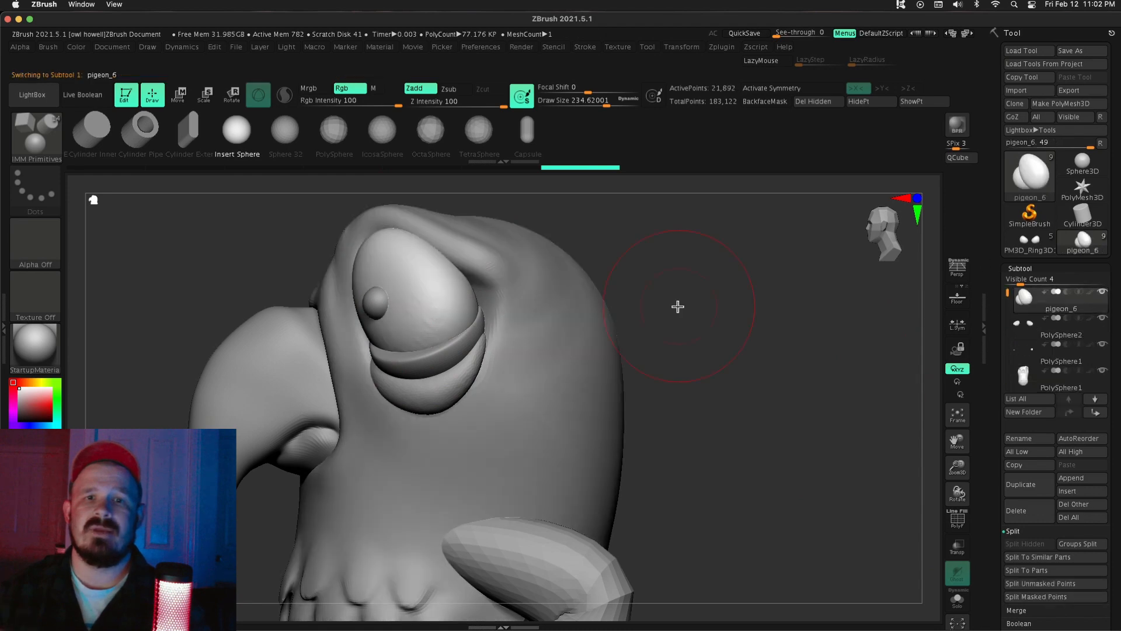
{"action": "key", "text": "b"}
{"action": "key", "text": "m"}
{"action": "key", "text": "e"}
{"action": "mouse_move", "coordinate": [759, 327]}
{"action": "left_mouse_down"}
{"action": "mouse_move", "coordinate": [659, 328]}
{"action": "mouse_move", "coordinate": [863, 343]}
{"action": "mouse_move", "coordinate": [687, 350]}
{"action": "left_mouse_up"}
{"action": "left_click", "coordinate": [957, 395]}
{"action": "key", "text": "s"}
{"action": "left_click_drag", "start_coordinate": [585, 294], "coordinate": [575, 295]}
{"action": "mouse_move", "coordinate": [777, 274]}
{"action": "left_mouse_down"}
{"action": "mouse_move", "coordinate": [817, 397]}
{"action": "mouse_move", "coordinate": [511, 286]}
{"action": "left_mouse_up"}
{"action": "left_click", "coordinate": [957, 369]}
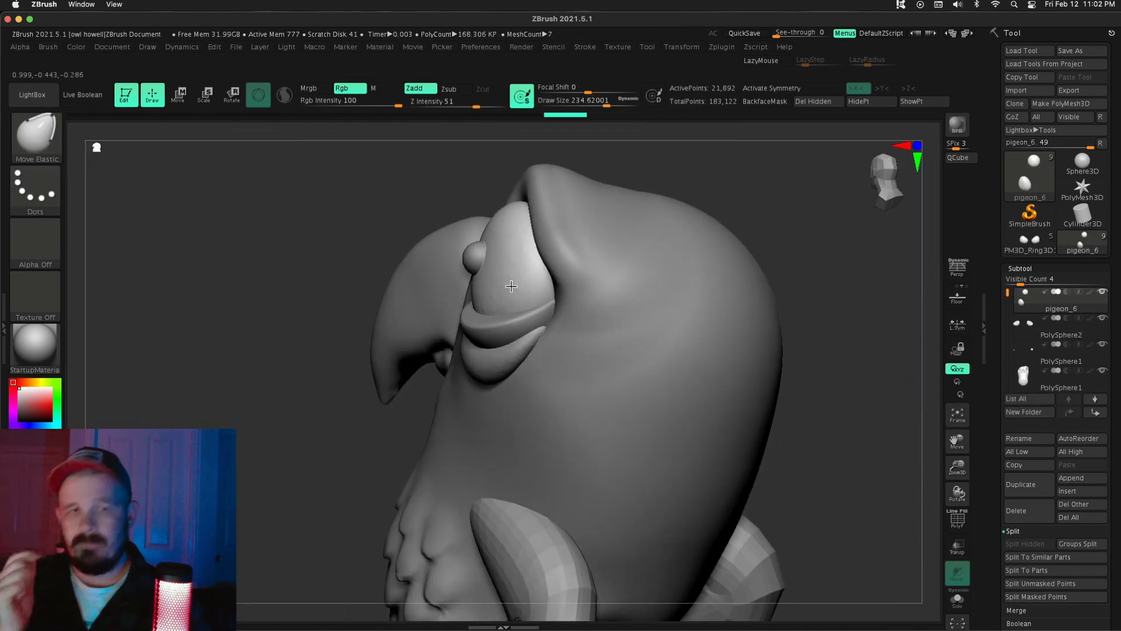
{"action": "mouse_move", "coordinate": [742, 226]}
{"action": "left_mouse_down"}
{"action": "mouse_move", "coordinate": [516, 263]}
{"action": "mouse_move", "coordinate": [800, 308]}
{"action": "mouse_move", "coordinate": [500, 208]}
{"action": "left_mouse_up"}
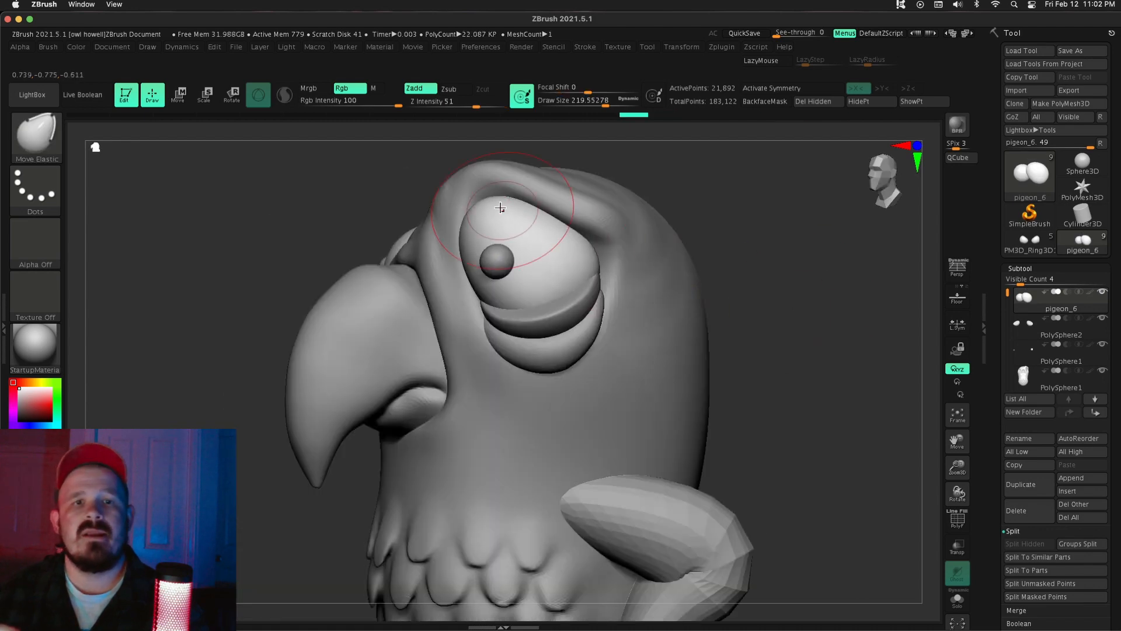
Step: In the pupil subtool, mask the half-closed eye's pupil with a lasso, hide it and delete the hidden part
{"action": "left_click", "coordinate": [953, 468]}
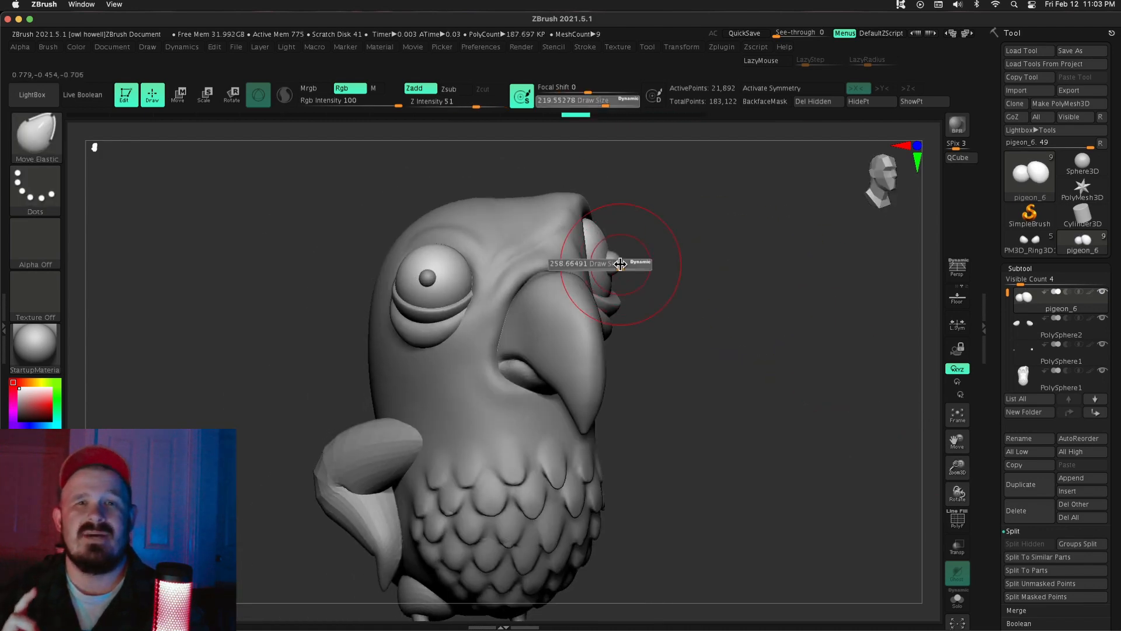
{"action": "mouse_move", "coordinate": [620, 264]}
{"action": "left_mouse_down"}
{"action": "mouse_move", "coordinate": [759, 269]}
{"action": "mouse_move", "coordinate": [483, 254]}
{"action": "left_mouse_up"}
{"action": "mouse_move", "coordinate": [461, 252]}
{"action": "right_mouse_down"}
{"action": "mouse_move", "coordinate": [527, 265]}
{"action": "mouse_move", "coordinate": [461, 252]}
{"action": "mouse_move", "coordinate": [450, 295]}
{"action": "mouse_move", "coordinate": [386, 292]}
{"action": "mouse_move", "coordinate": [583, 380]}
{"action": "mouse_move", "coordinate": [530, 341]}
{"action": "right_mouse_up"}
{"action": "left_click", "coordinate": [530, 341], "text": "alt"}
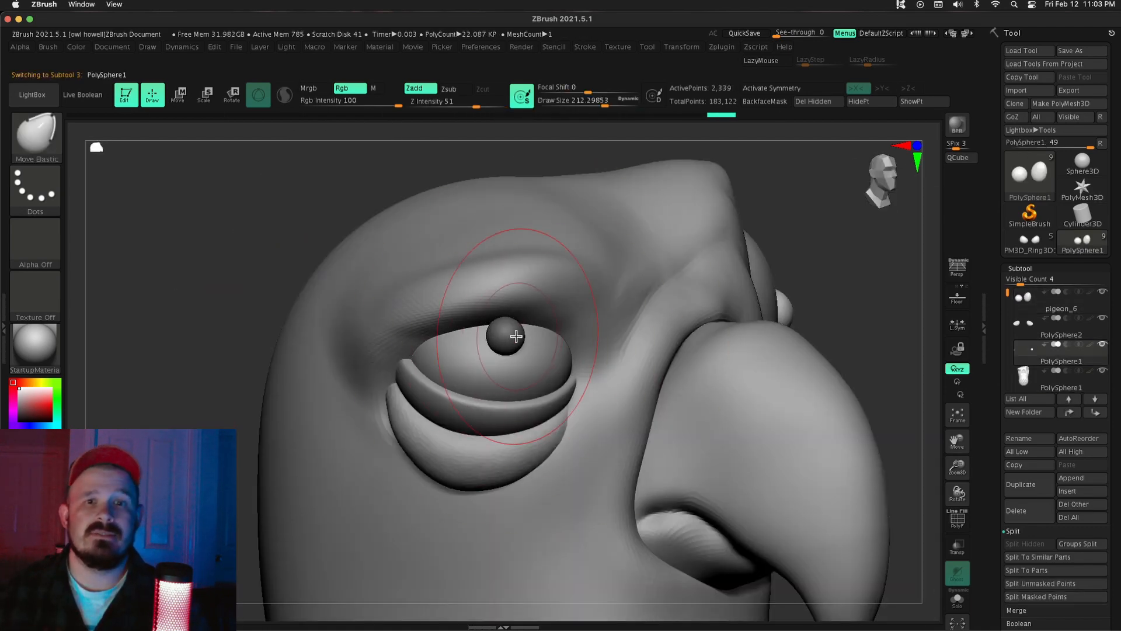
{"action": "right_click_drag", "start_coordinate": [820, 429], "coordinate": [759, 447]}
{"action": "right_click_drag", "start_coordinate": [759, 447], "coordinate": [860, 460], "text": "ctrl"}
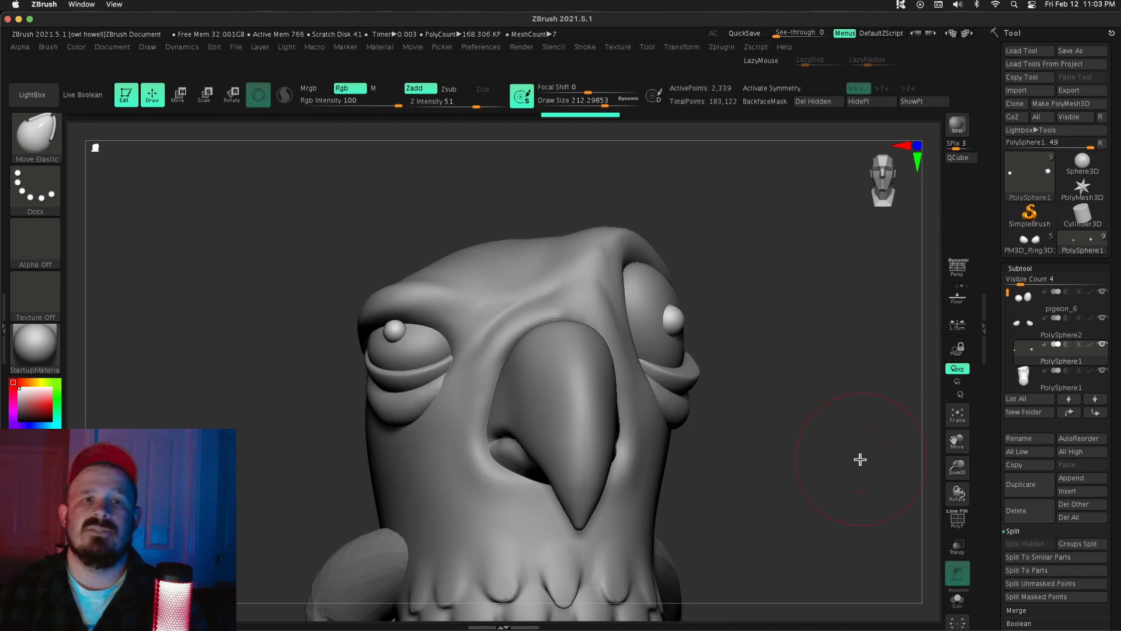
{"action": "right_click_drag", "start_coordinate": [790, 334], "coordinate": [306, 337]}
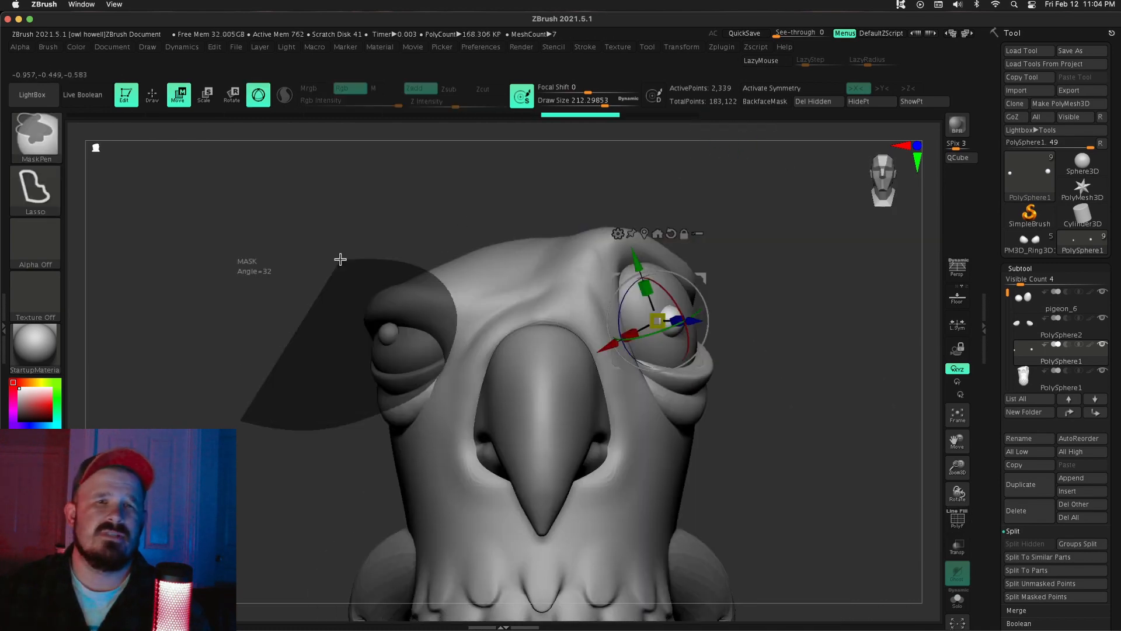
{"action": "left_click_drag", "start_coordinate": [340, 259], "coordinate": [334, 260], "text": "ctrl"}
{"action": "left_click", "coordinate": [859, 101]}
{"action": "left_click", "coordinate": [813, 102]}
Step: Insert a new pupil sphere on the half-closed eyeball with the Insert Sphere mesh of the IMM Primitives brush
{"action": "left_click", "coordinate": [405, 354], "text": "alt"}
{"action": "key", "text": "q"}
{"action": "key", "text": "b"}
{"action": "key", "text": "i"}
{"action": "key", "text": "p"}
{"action": "left_click", "coordinate": [429, 140]}
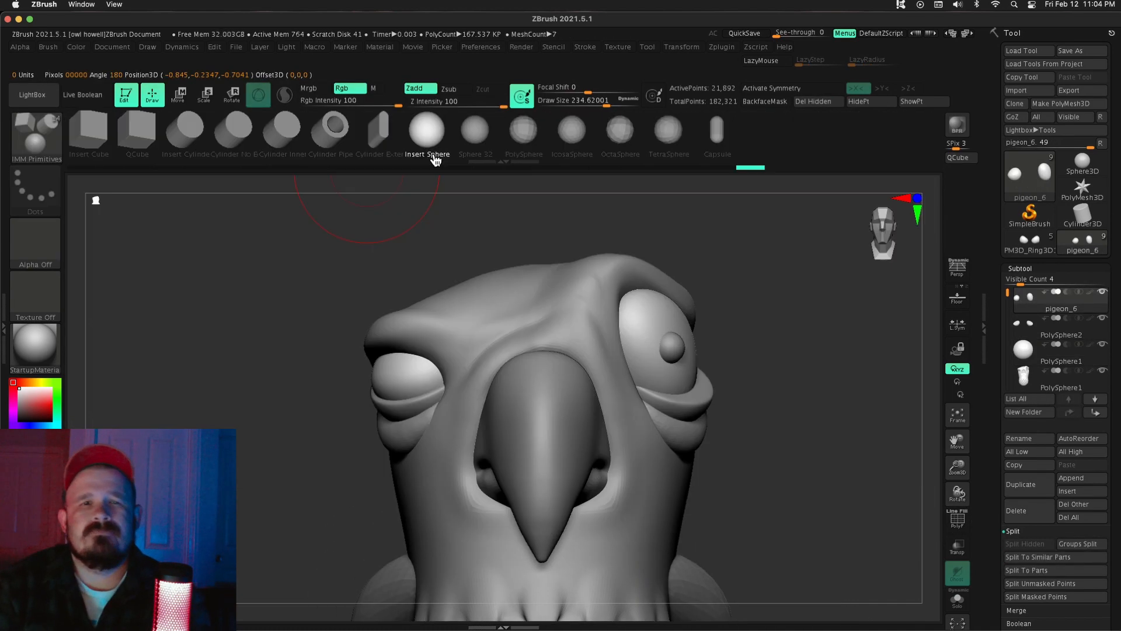
{"action": "right_click_drag", "start_coordinate": [263, 351], "coordinate": [374, 350]}
{"action": "left_click_drag", "start_coordinate": [389, 368], "coordinate": [390, 380]}
Step: Position the new pupil with the transform gizmo so it sits on the front of the half-closed eye
{"action": "key", "text": "w"}
{"action": "right_click_drag", "start_coordinate": [642, 373], "coordinate": [730, 373]}
{"action": "left_click_drag", "start_coordinate": [458, 365], "coordinate": [452, 366]}
{"action": "right_click_drag", "start_coordinate": [560, 356], "coordinate": [327, 356]}
{"action": "left_click_drag", "start_coordinate": [408, 351], "coordinate": [416, 374]}
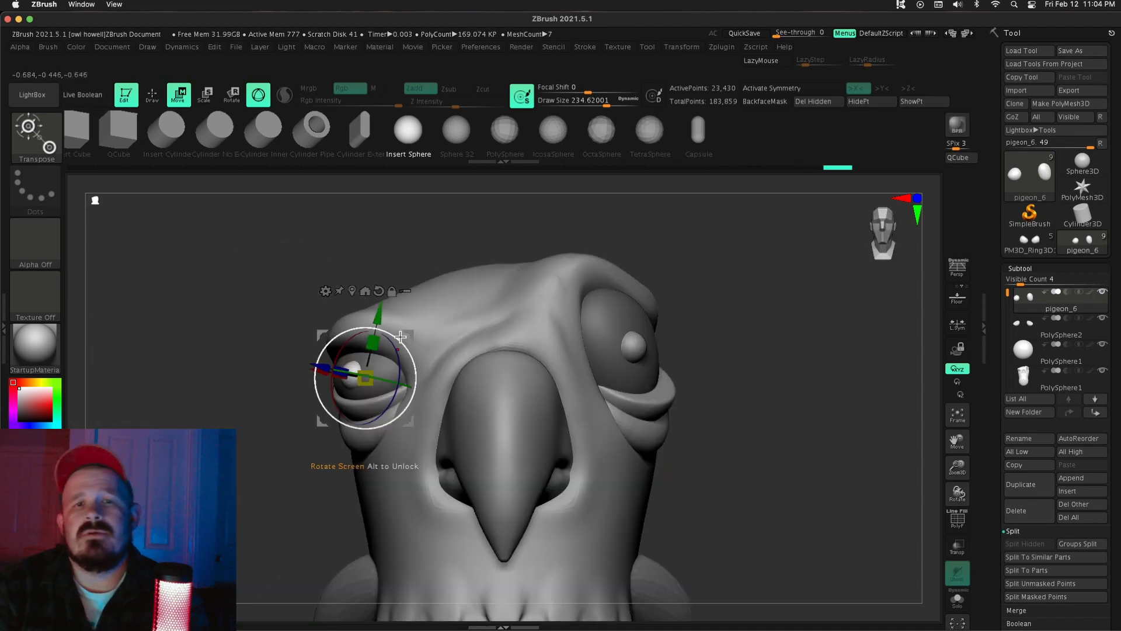
{"action": "right_click_drag", "start_coordinate": [479, 338], "coordinate": [594, 335]}
{"action": "key", "text": "q"}
{"action": "mouse_move", "coordinate": [876, 420]}
{"action": "right_mouse_down"}
{"action": "mouse_move", "coordinate": [777, 467]}
{"action": "mouse_move", "coordinate": [745, 425]}
{"action": "mouse_move", "coordinate": [818, 424]}
{"action": "right_mouse_up"}
{"action": "left_click", "coordinate": [556, 311], "text": "alt"}
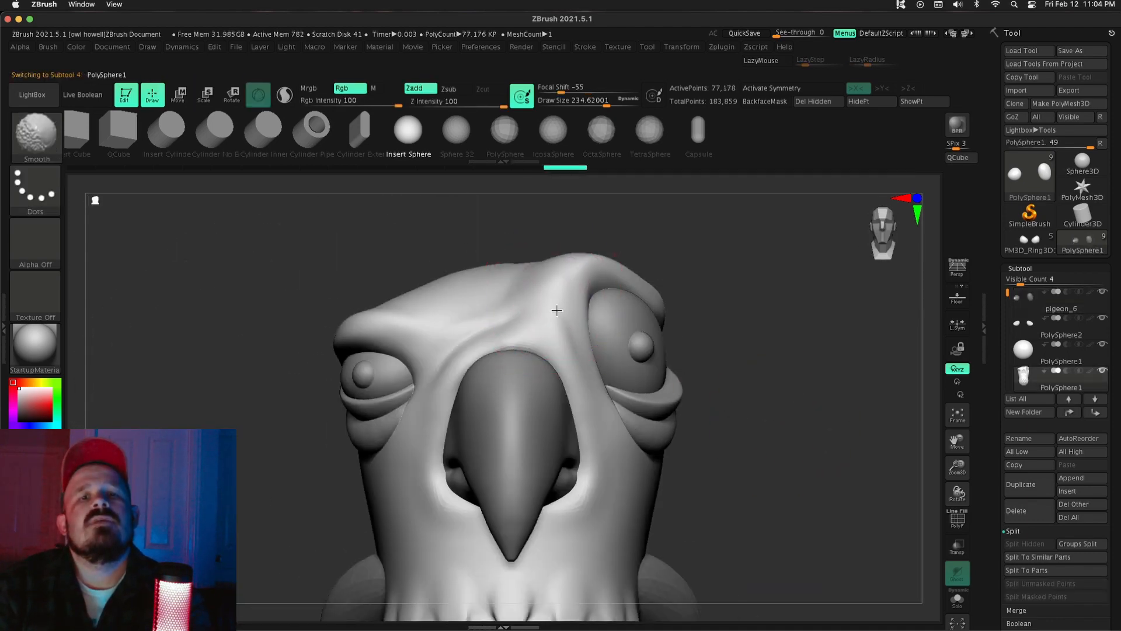
{"action": "left_click", "coordinate": [38, 143]}
{"action": "key", "text": "c"}
{"action": "key", "text": "b"}
{"action": "left_click", "coordinate": [633, 327], "text": "alt"}
{"action": "mouse_move", "coordinate": [395, 348]}
{"action": "right_mouse_down"}
{"action": "mouse_move", "coordinate": [543, 350]}
{"action": "mouse_move", "coordinate": [409, 350]}
{"action": "right_mouse_up"}
{"action": "mouse_move", "coordinate": [501, 467]}
{"action": "right_mouse_down", "text": "ctrl"}
{"action": "mouse_move", "coordinate": [500, 403]}
{"action": "mouse_move", "coordinate": [501, 497]}
{"action": "right_mouse_up", "text": "ctrl"}
{"action": "left_click", "coordinate": [500, 403], "text": "alt"}
{"action": "right_click_drag", "start_coordinate": [759, 409], "coordinate": [672, 403]}
Step: Activate the eyeball subtool and switch to the Move Elastic brush
{"action": "left_click", "coordinate": [513, 276], "text": "alt"}
{"action": "key", "text": "b"}
{"action": "left_click", "coordinate": [547, 156]}
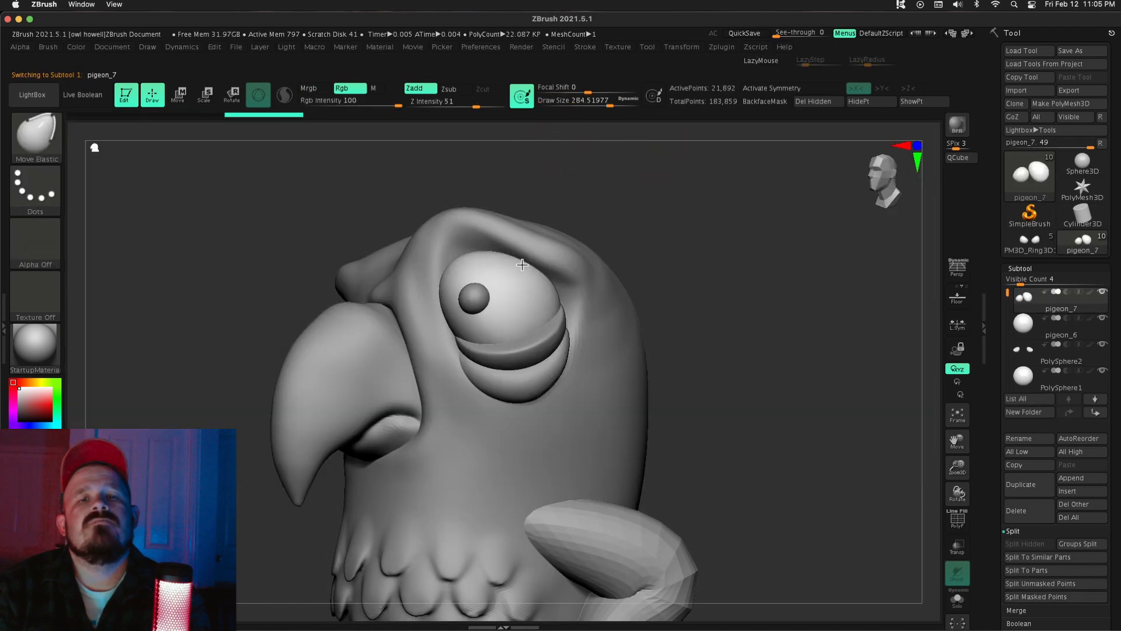
{"action": "right_click_drag", "start_coordinate": [805, 350], "coordinate": [888, 350], "text": "shift"}
{"action": "mouse_move", "coordinate": [887, 351]}
{"action": "right_mouse_down", "text": "ctrl"}
{"action": "mouse_move", "coordinate": [896, 270]}
{"action": "mouse_move", "coordinate": [670, 355]}
{"action": "mouse_move", "coordinate": [753, 359]}
{"action": "right_mouse_up", "text": "ctrl"}
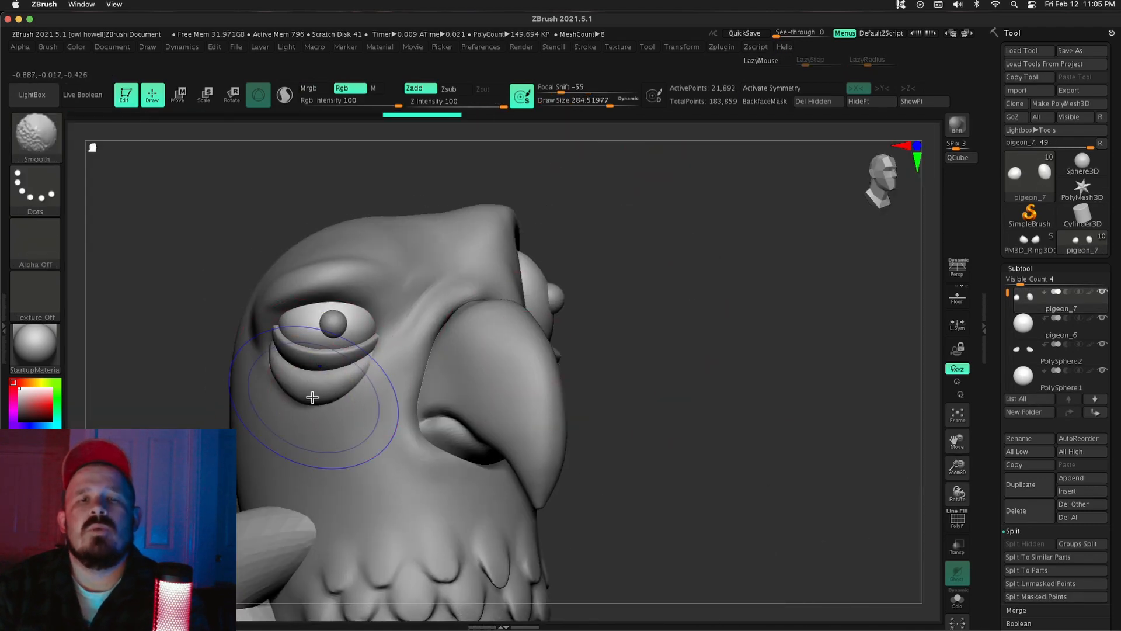
Step: Select the eye bags below the lower lids and remesh them with ZRemesher at a target polygon count of 5
{"action": "left_click", "coordinate": [274, 365], "text": "alt"}
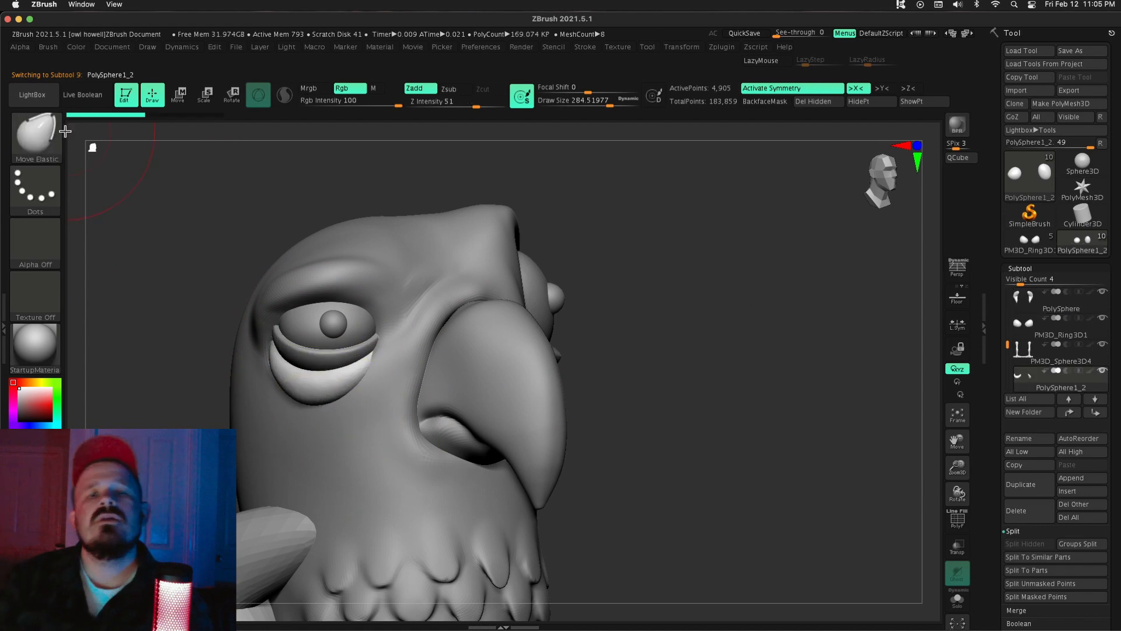
{"action": "left_click", "coordinate": [1021, 268]}
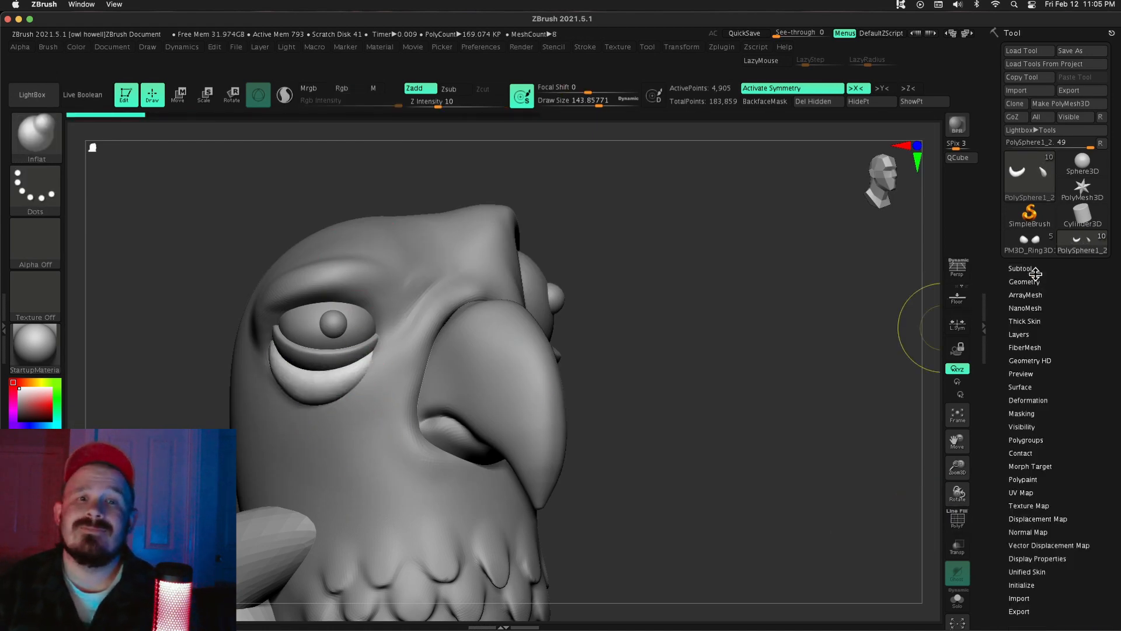
{"action": "left_click", "coordinate": [1024, 281]}
{"action": "left_click", "coordinate": [1044, 512]}
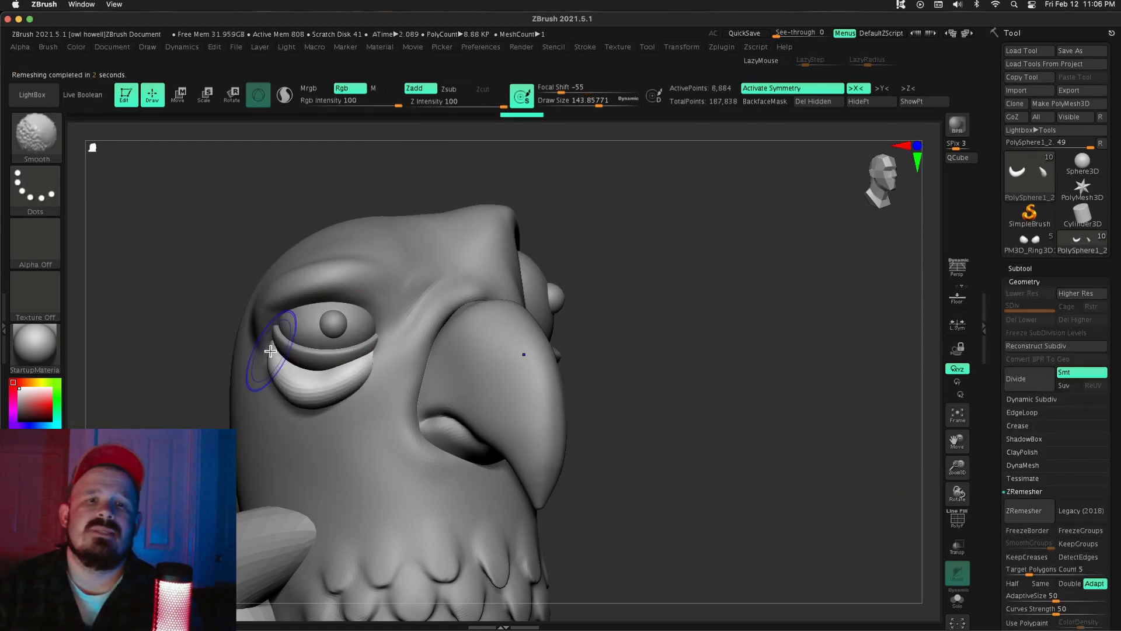
Step: Puff up the bag under the half-closed eye with the Inflat brush
{"action": "mouse_move", "coordinate": [689, 344]}
{"action": "left_mouse_down"}
{"action": "mouse_move", "coordinate": [814, 345]}
{"action": "mouse_move", "coordinate": [590, 338]}
{"action": "left_mouse_up"}
{"action": "left_click_drag", "start_coordinate": [245, 327], "coordinate": [502, 325]}
{"action": "left_click_drag", "start_coordinate": [864, 316], "coordinate": [613, 298]}
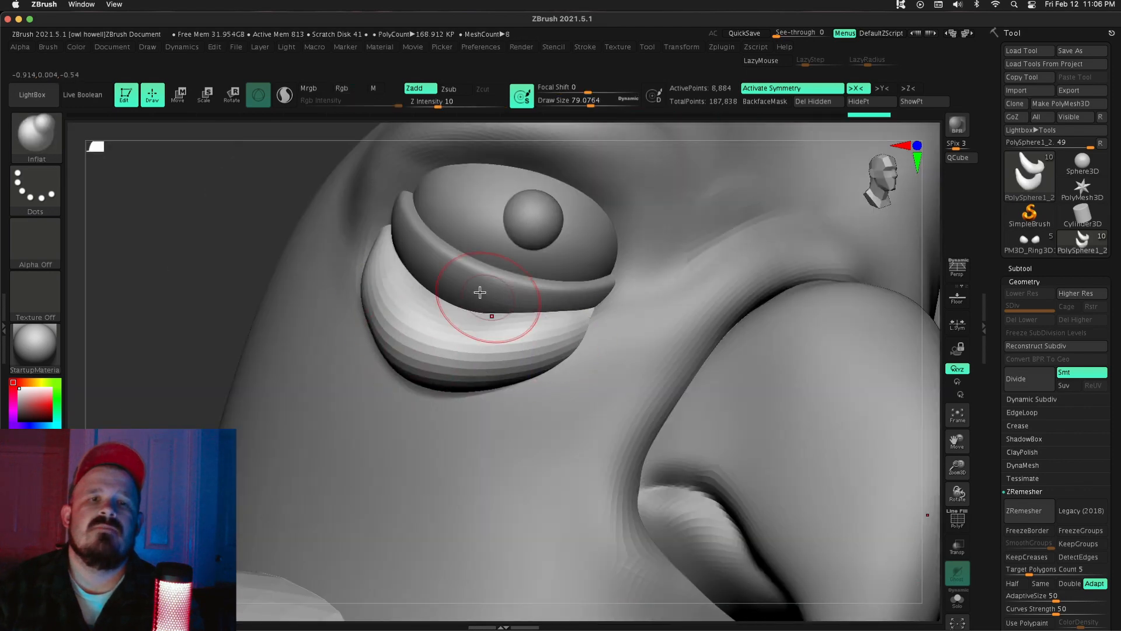
{"action": "left_click", "coordinate": [578, 342], "text": "alt"}
{"action": "right_click_drag", "start_coordinate": [434, 280], "coordinate": [374, 233]}
{"action": "mouse_move", "coordinate": [385, 213]}
{"action": "left_mouse_down"}
{"action": "mouse_move", "coordinate": [355, 230]}
{"action": "mouse_move", "coordinate": [385, 216]}
{"action": "left_mouse_up"}
{"action": "mouse_move", "coordinate": [806, 356]}
{"action": "right_mouse_down"}
{"action": "mouse_move", "coordinate": [666, 368]}
{"action": "mouse_move", "coordinate": [415, 313]}
{"action": "right_mouse_up"}
Step: Reshape the bag under the half-closed eye with the Move Elastic brush
{"action": "left_click", "coordinate": [431, 290], "text": "alt"}
{"action": "key", "text": "b"}
{"action": "key", "text": "m"}
{"action": "key", "text": "e"}
{"action": "left_click_drag", "start_coordinate": [610, 103], "coordinate": [600, 103]}
{"action": "mouse_move", "coordinate": [689, 374]}
{"action": "right_mouse_down"}
{"action": "mouse_move", "coordinate": [961, 450]}
{"action": "mouse_move", "coordinate": [759, 373]}
{"action": "right_mouse_up"}
{"action": "key", "text": "s"}
{"action": "left_click_drag", "start_coordinate": [402, 345], "coordinate": [386, 327]}
{"action": "mouse_move", "coordinate": [759, 374]}
{"action": "right_mouse_down"}
{"action": "mouse_move", "coordinate": [595, 362]}
{"action": "mouse_move", "coordinate": [642, 379]}
{"action": "right_mouse_up"}
{"action": "left_click_drag", "start_coordinate": [420, 286], "coordinate": [433, 280]}
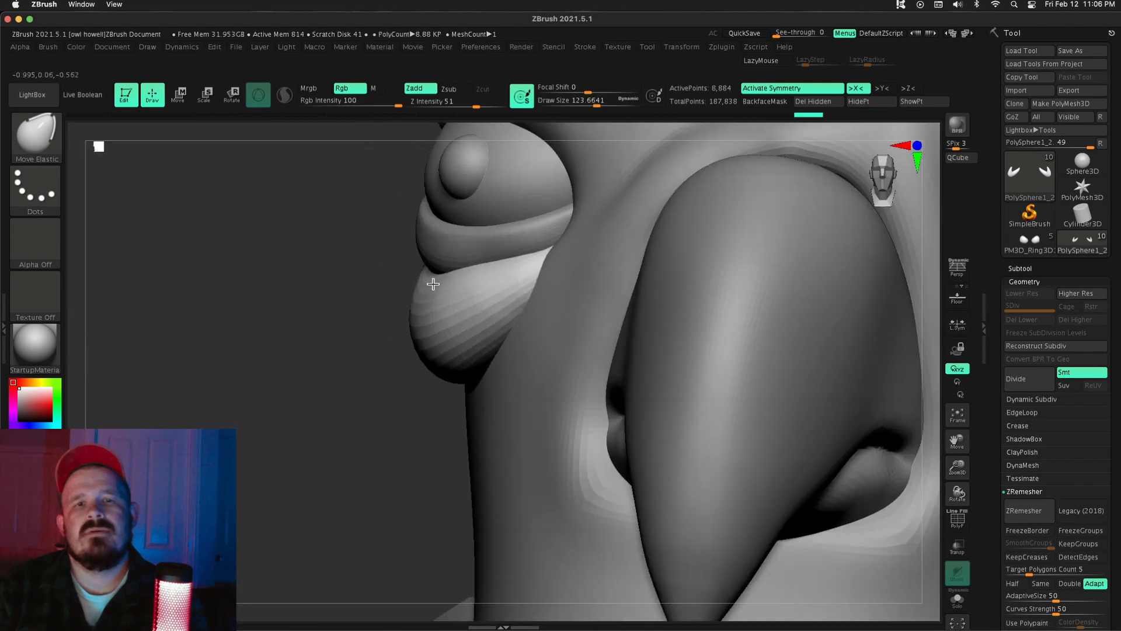
Step: Smooth and refine the lower edge of the bag under the half-closed eye using a smaller brush
{"action": "right_click_drag", "start_coordinate": [642, 379], "coordinate": [770, 362]}
{"action": "mouse_move", "coordinate": [896, 423]}
{"action": "right_mouse_down", "text": "ctrl"}
{"action": "mouse_move", "coordinate": [776, 425]}
{"action": "mouse_move", "coordinate": [825, 415]}
{"action": "mouse_move", "coordinate": [956, 428]}
{"action": "right_mouse_up", "text": "ctrl"}
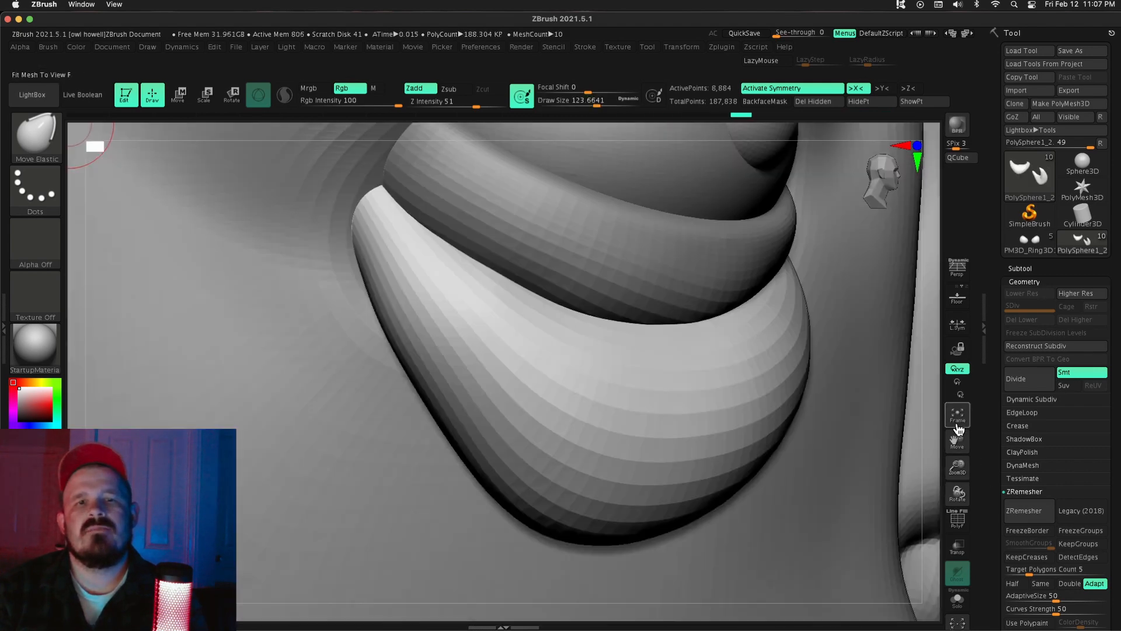
{"action": "key", "text": "s"}
{"action": "left_click_drag", "start_coordinate": [415, 288], "coordinate": [407, 288]}
{"action": "right_click_drag", "start_coordinate": [817, 408], "coordinate": [759, 397]}
{"action": "mouse_move", "coordinate": [429, 455]}
{"action": "left_mouse_down", "text": "shift"}
{"action": "mouse_move", "coordinate": [404, 349]}
{"action": "mouse_move", "coordinate": [502, 526]}
{"action": "left_mouse_up", "text": "shift"}
{"action": "mouse_move", "coordinate": [422, 331]}
{"action": "left_mouse_down"}
{"action": "mouse_move", "coordinate": [393, 335]}
{"action": "mouse_move", "coordinate": [553, 558]}
{"action": "left_mouse_up"}
Step: Roll the eye bags' undo history back to the state before the remesh
{"action": "right_click_drag", "start_coordinate": [911, 420], "coordinate": [829, 417], "text": "ctrl"}
{"action": "mouse_move", "coordinate": [829, 417]}
{"action": "right_mouse_down"}
{"action": "mouse_move", "coordinate": [710, 408]}
{"action": "mouse_move", "coordinate": [981, 436]}
{"action": "mouse_move", "coordinate": [923, 432]}
{"action": "right_mouse_up"}
{"action": "right_click_drag", "start_coordinate": [922, 432], "coordinate": [738, 294], "text": "alt"}
{"action": "left_click_drag", "start_coordinate": [822, 116], "coordinate": [337, 125]}
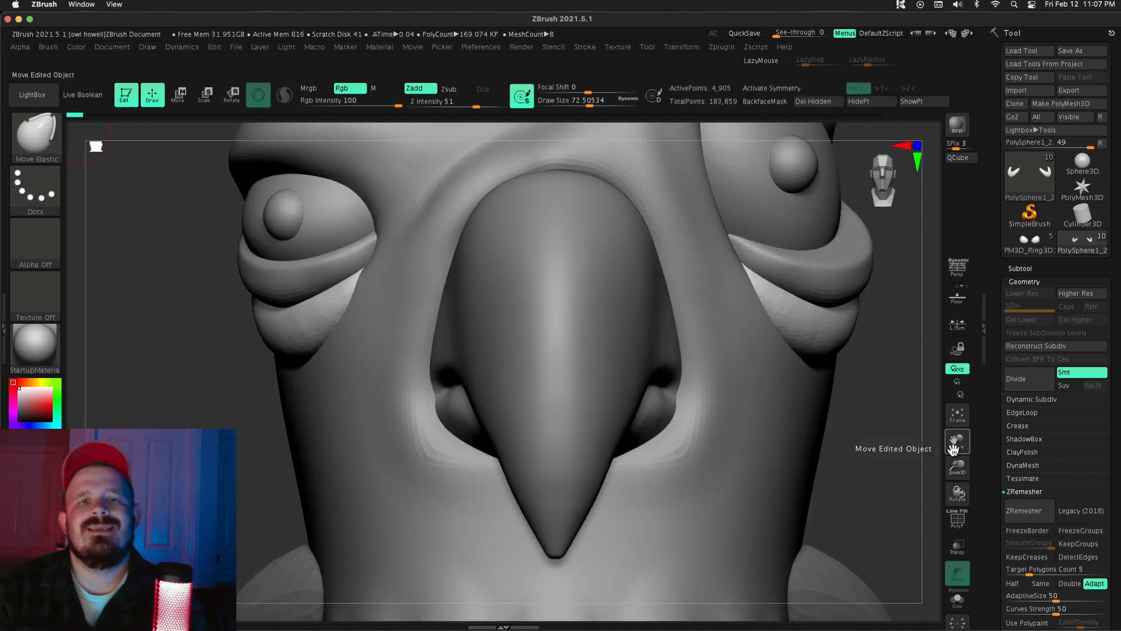
Step: Remesh the eye bags with ZRemesher and reshape the one under the half-closed eye with Move Elastic
{"action": "left_click", "coordinate": [1042, 570]}
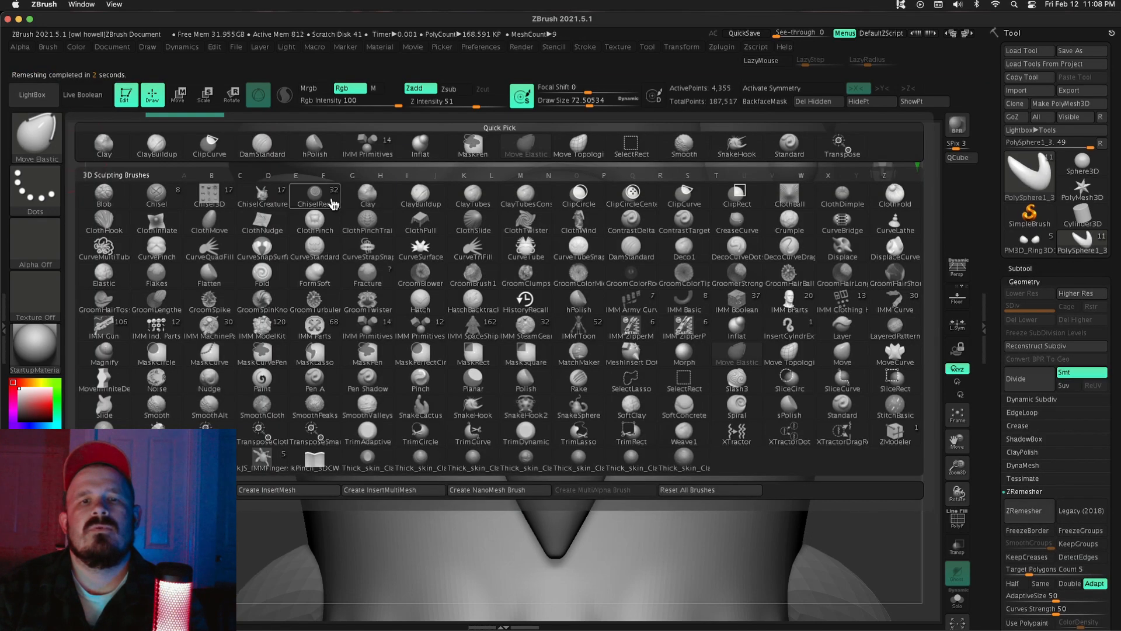
{"action": "left_click", "coordinate": [325, 200]}
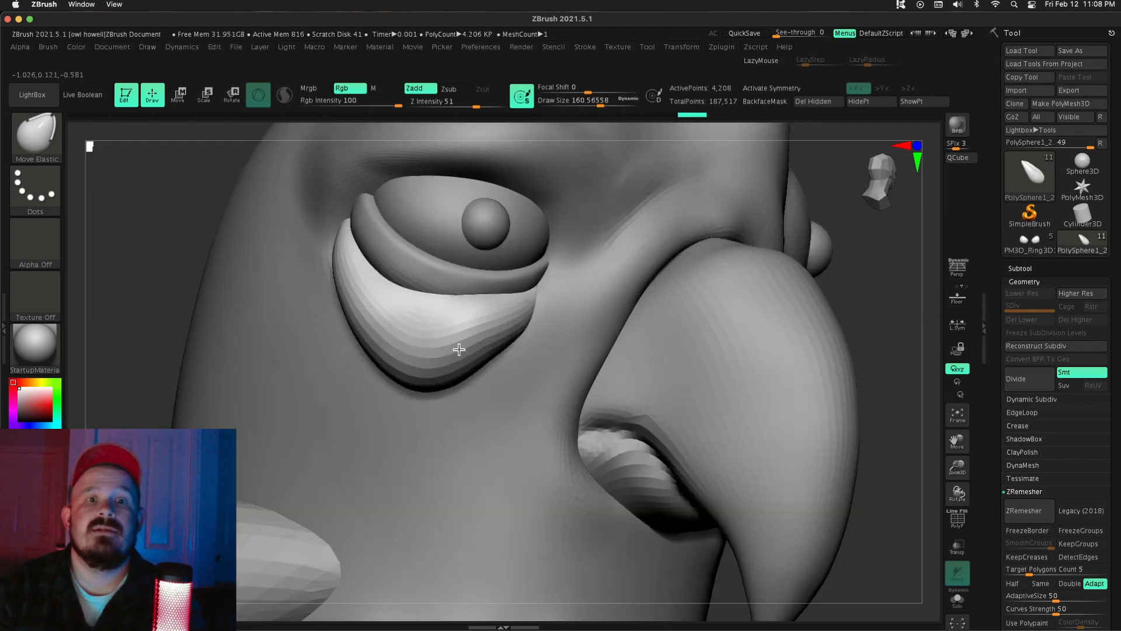
{"action": "key", "text": "s"}
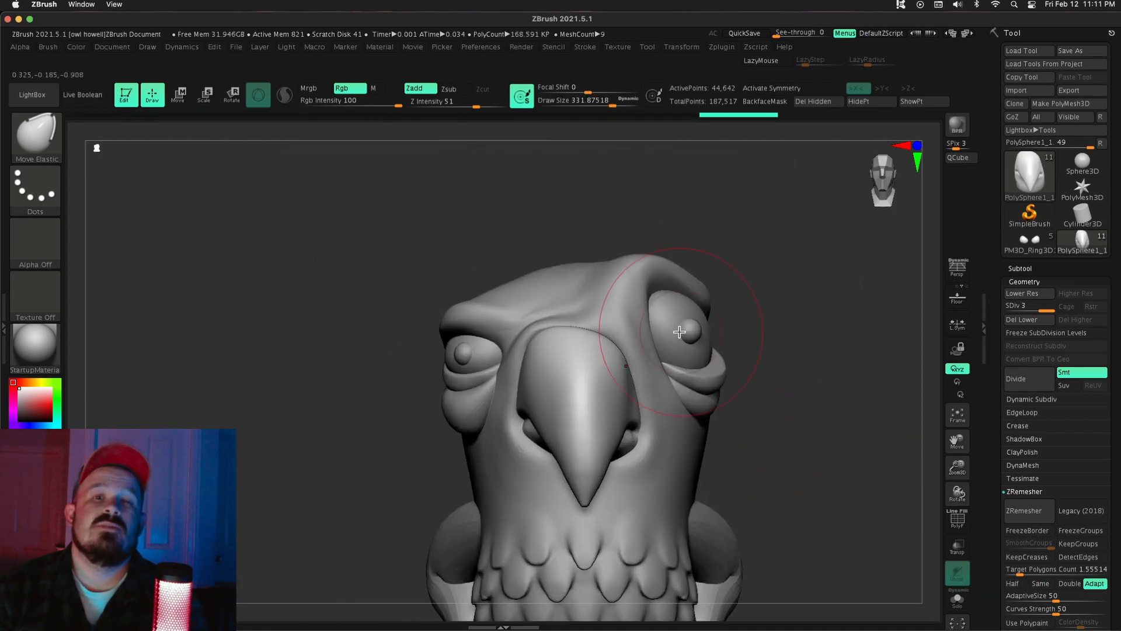
Step: Build up a ridge on the head between the half-closed eye and the beak using ClayBuildup at intensity 20
{"action": "key", "text": "e"}
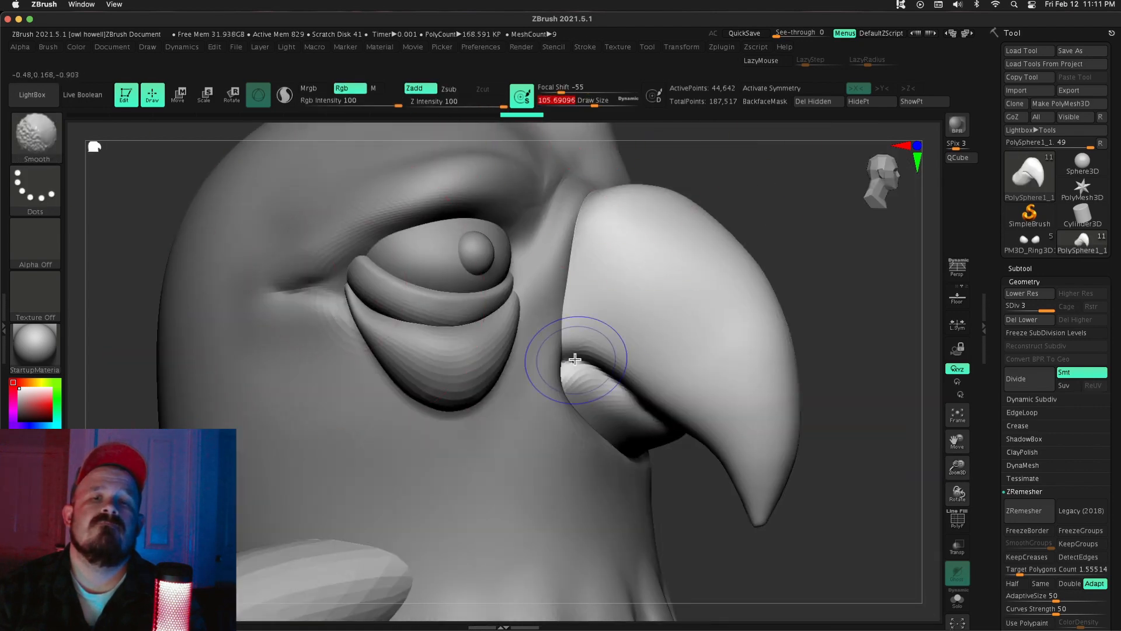
{"action": "key", "text": "b"}
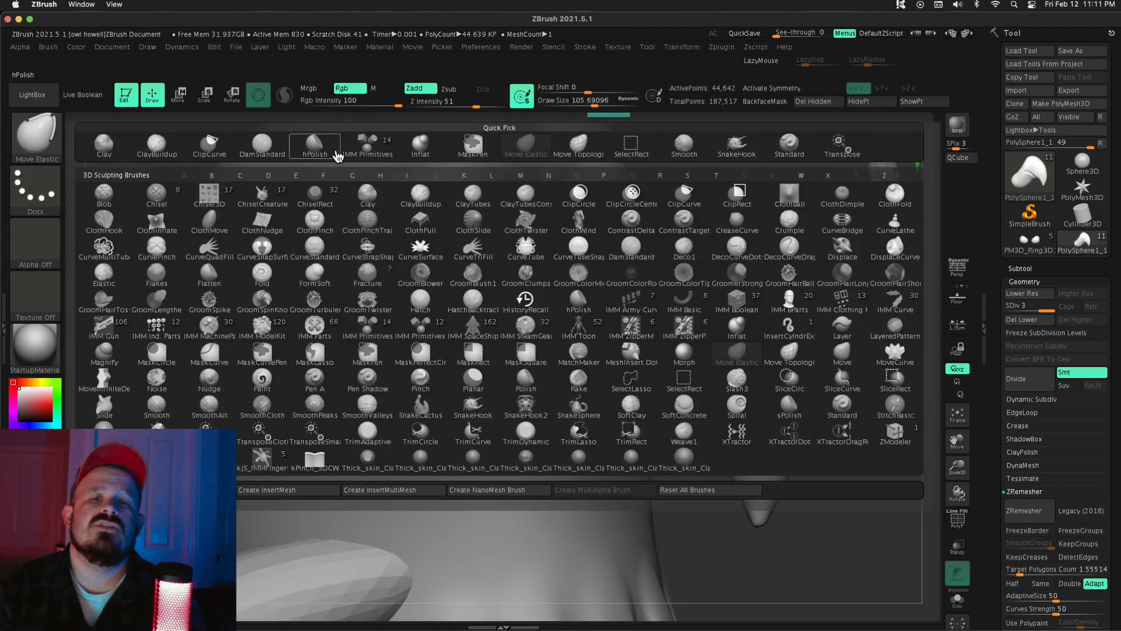
{"action": "key", "text": "d"}
{"action": "key", "text": "s"}
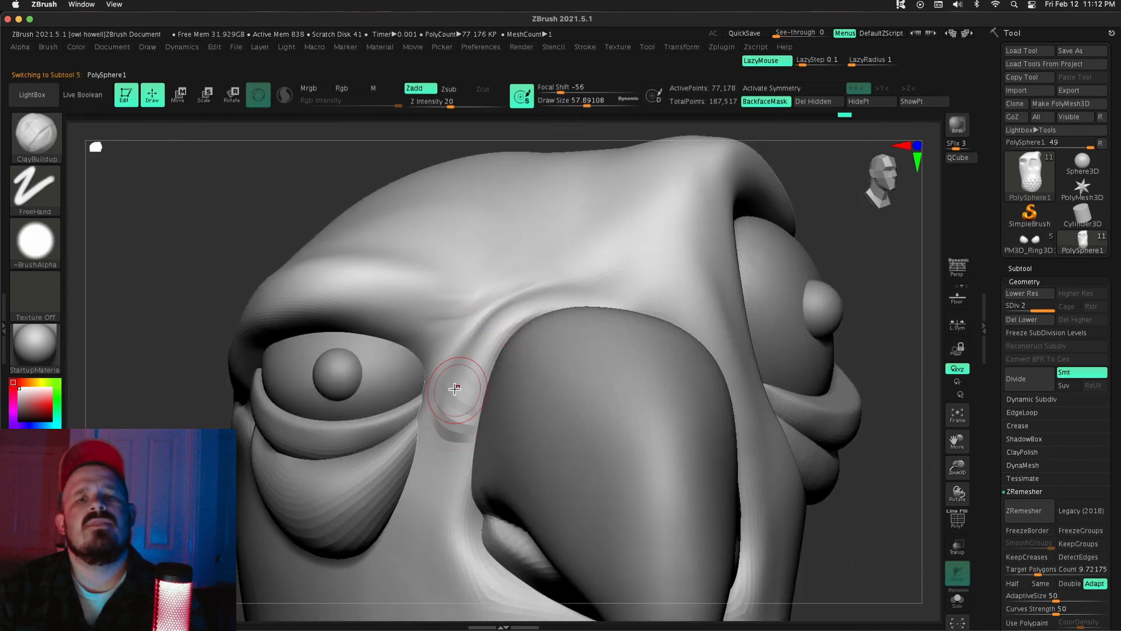
{"action": "left_click_drag", "start_coordinate": [454, 389], "coordinate": [510, 317]}
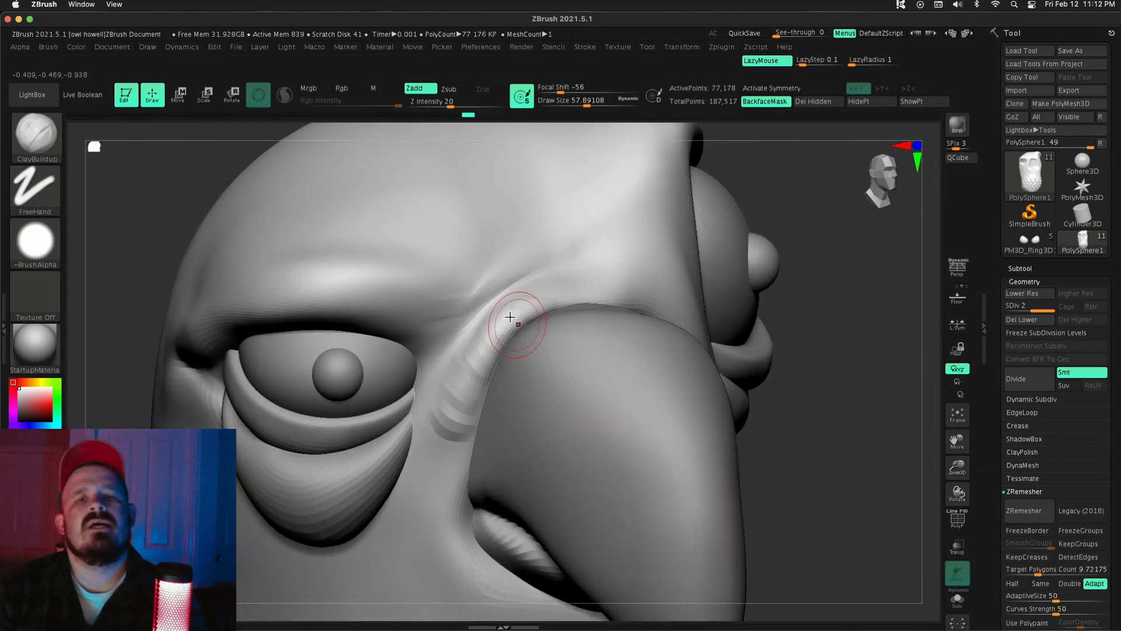
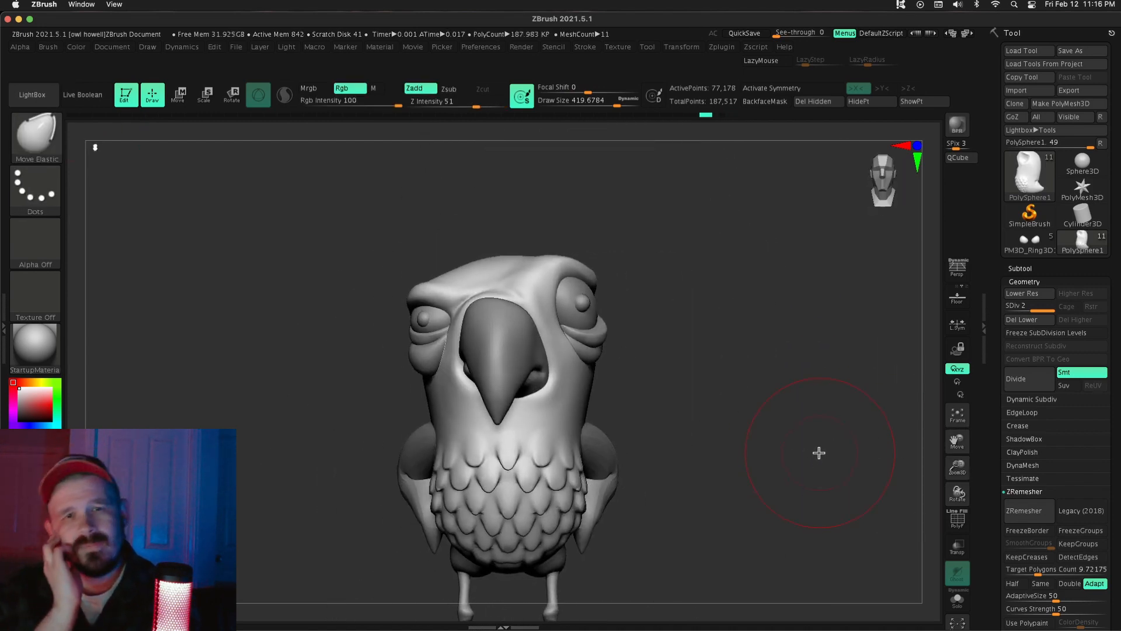
Step: Select the large eye's lower eyelid and adjust its placement with the transform gizmo
{"action": "left_click_drag", "start_coordinate": [957, 467], "coordinate": [936, 489]}
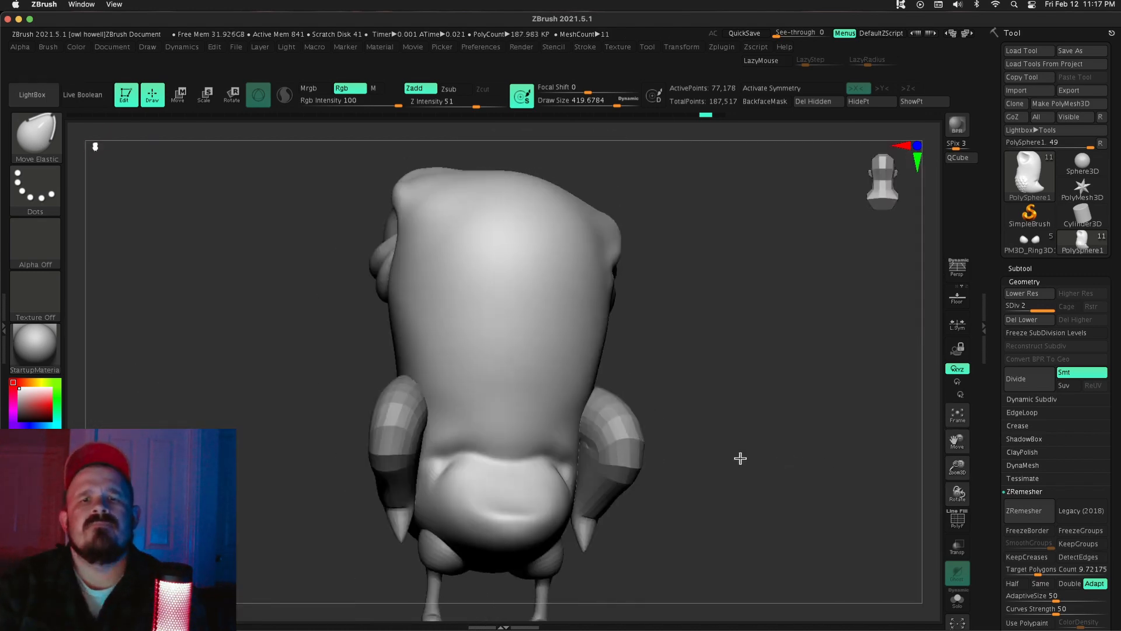
{"action": "left_click_drag", "start_coordinate": [738, 458], "coordinate": [840, 452]}
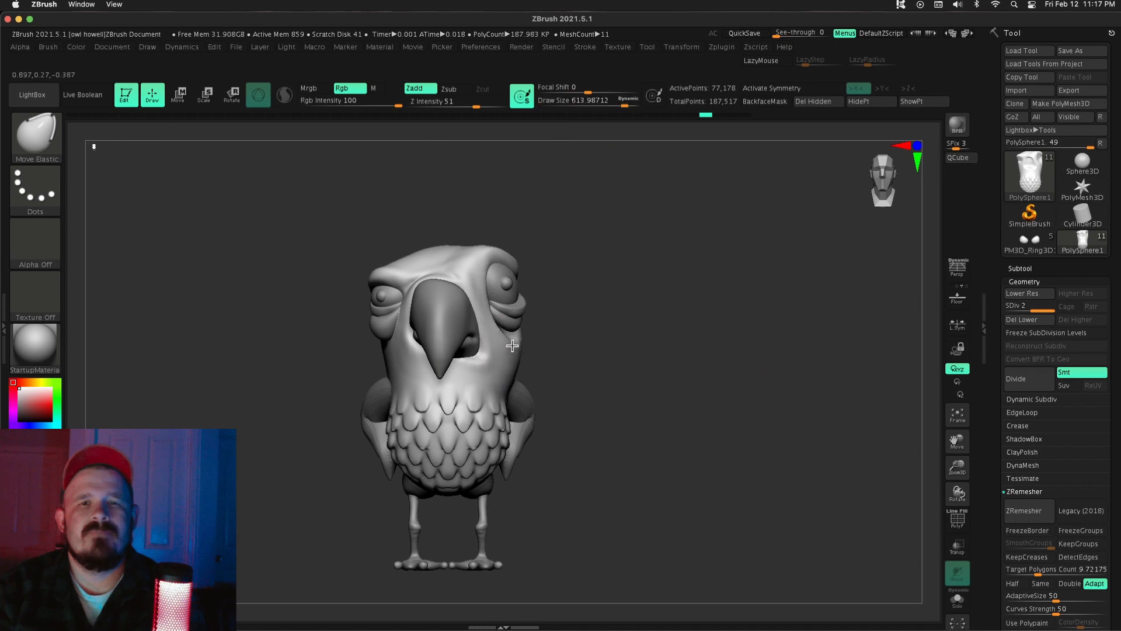
{"action": "left_click", "coordinate": [522, 317], "text": "alt"}
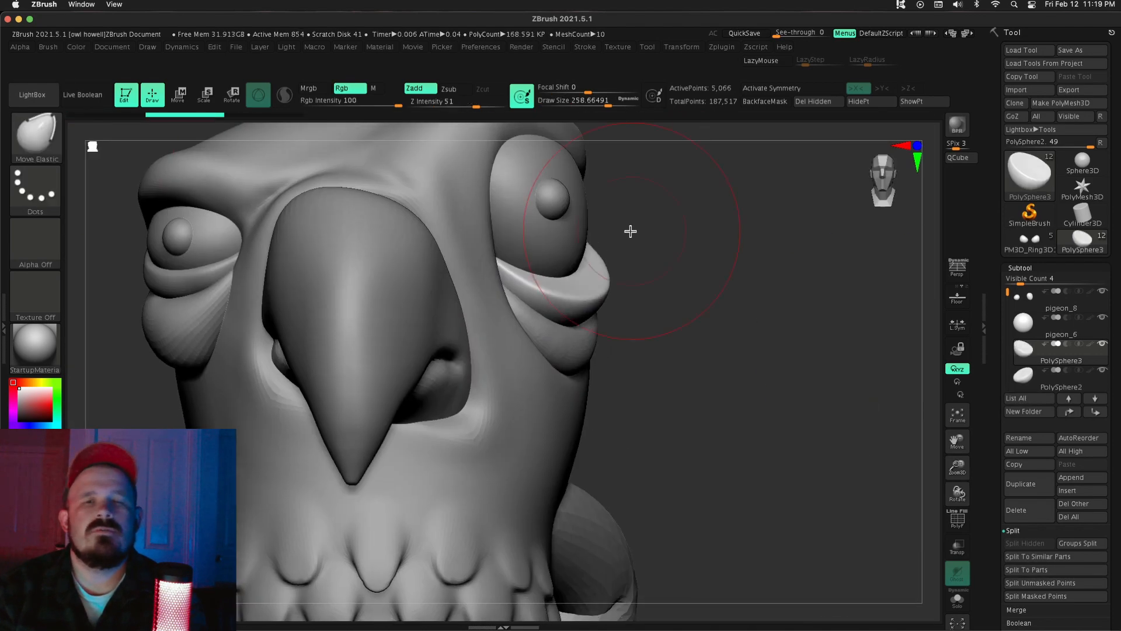
{"action": "key", "text": "w"}
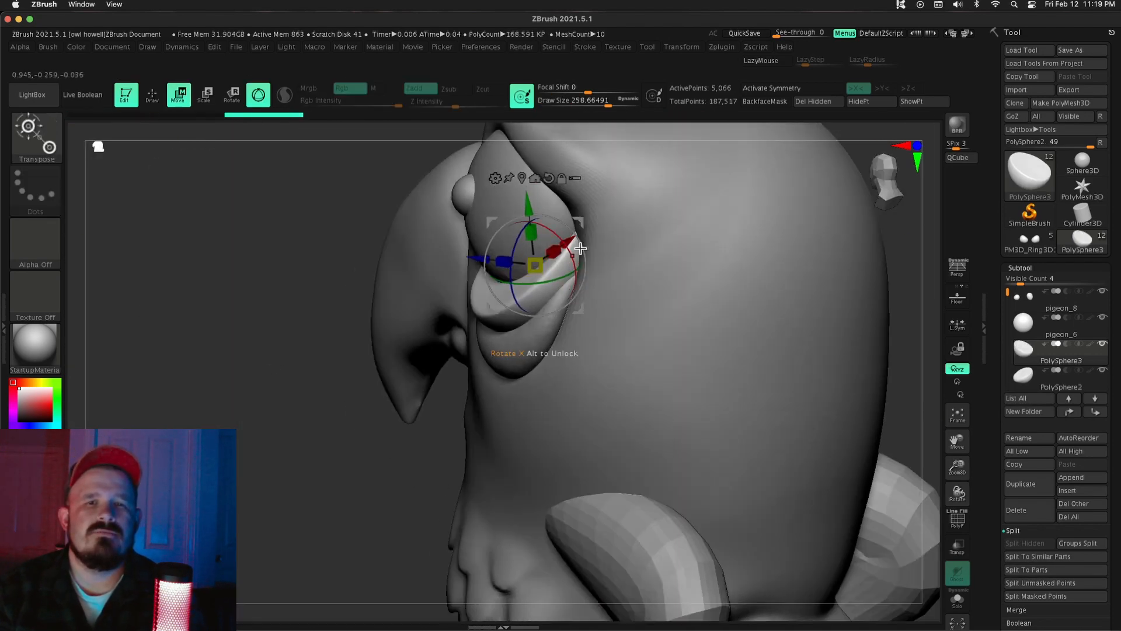
{"action": "key", "text": "q"}
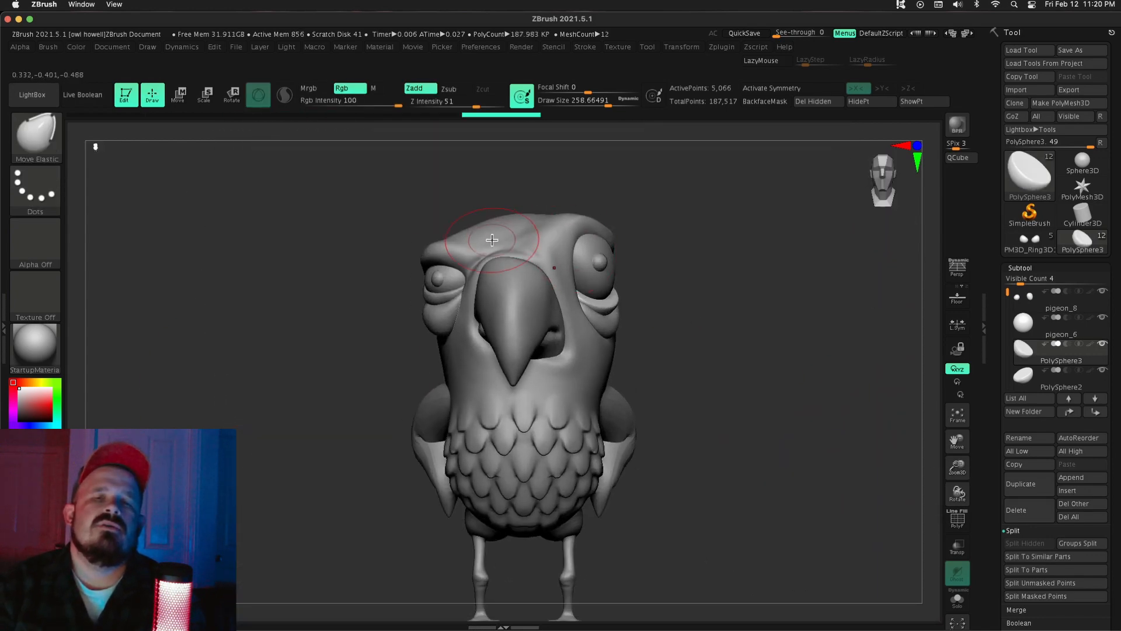
Step: Make the body the active subtool and save the bird as pigeon_9.ztl
{"action": "left_click", "coordinate": [492, 239], "text": "alt"}
{"action": "left_click", "coordinate": [1082, 50]}
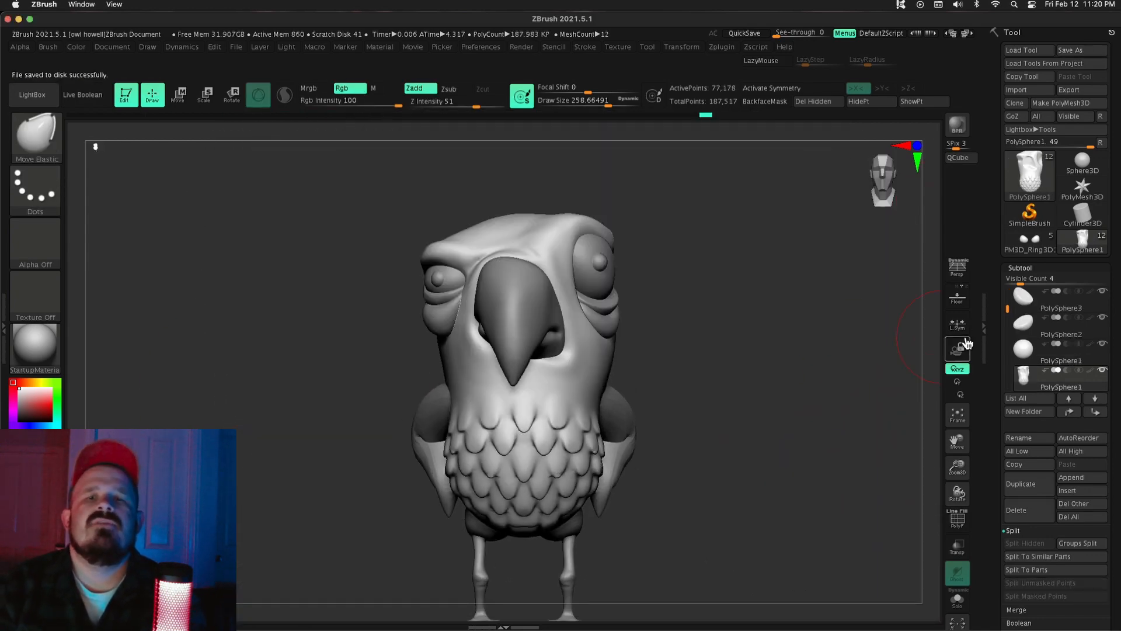
Step: Mirror and weld the body, and replace the uneven eyeballs with a mirrored pair, to try a symmetrical face
{"action": "left_click", "coordinate": [1028, 269]}
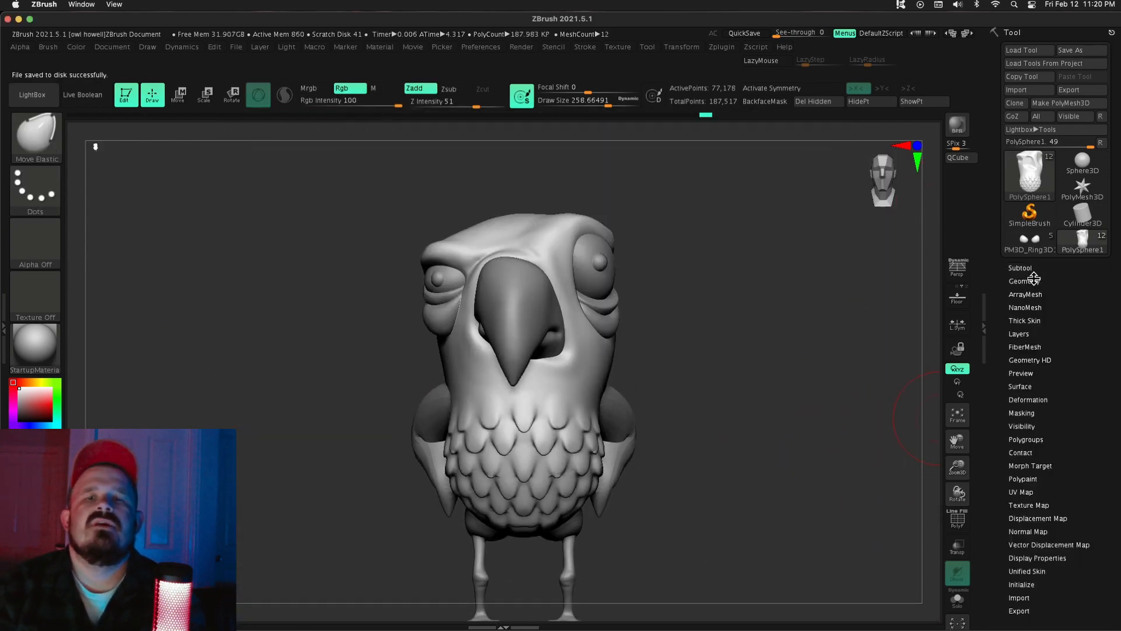
{"action": "left_click", "coordinate": [1030, 281]}
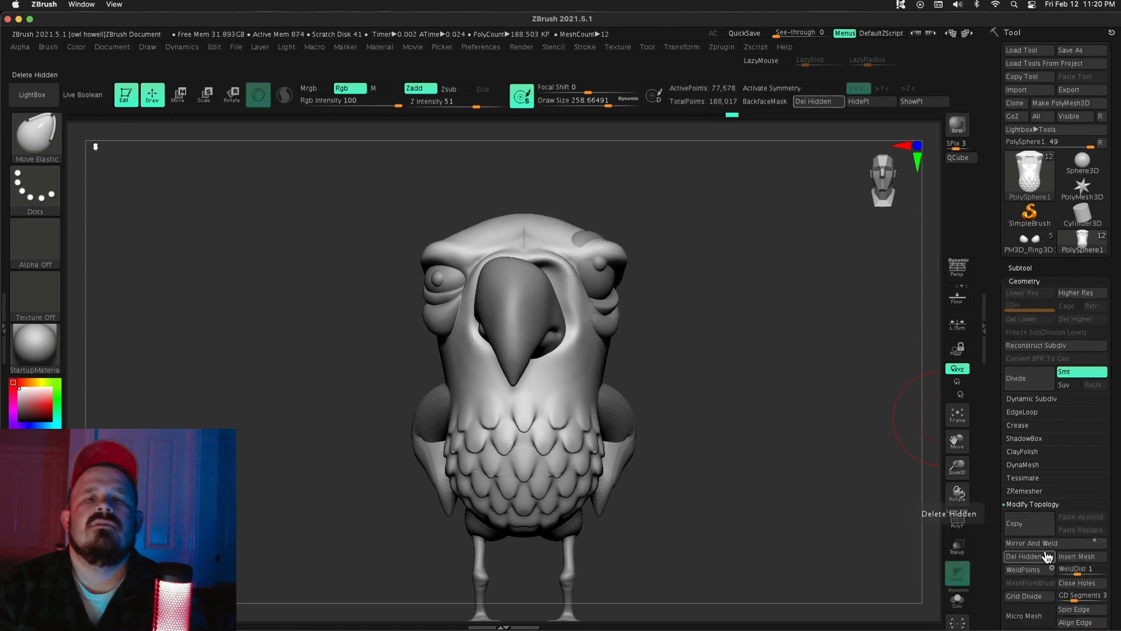
{"action": "left_click", "coordinate": [605, 287], "text": "alt"}
{"action": "left_click", "coordinate": [1022, 269]}
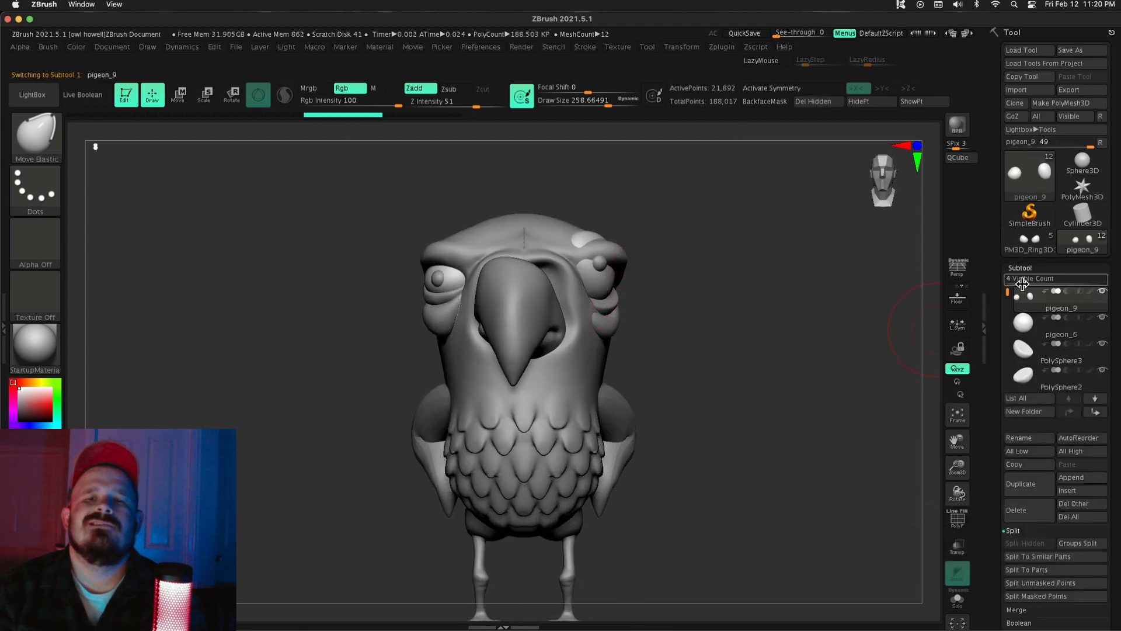
{"action": "left_click", "coordinate": [1023, 532]}
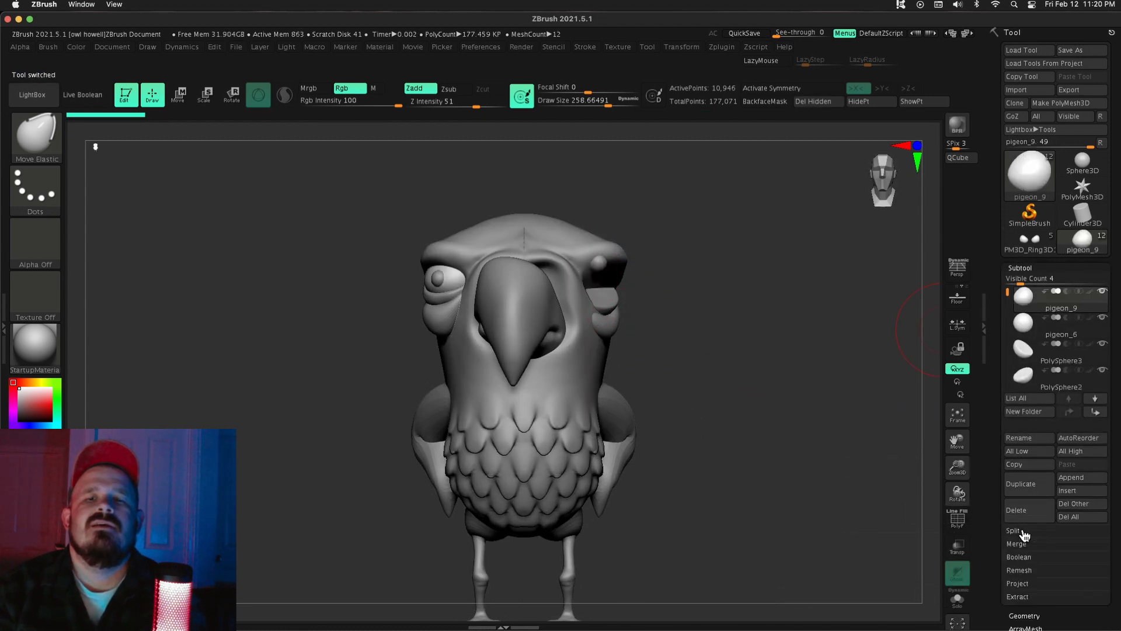
{"action": "left_click", "coordinate": [1088, 615]}
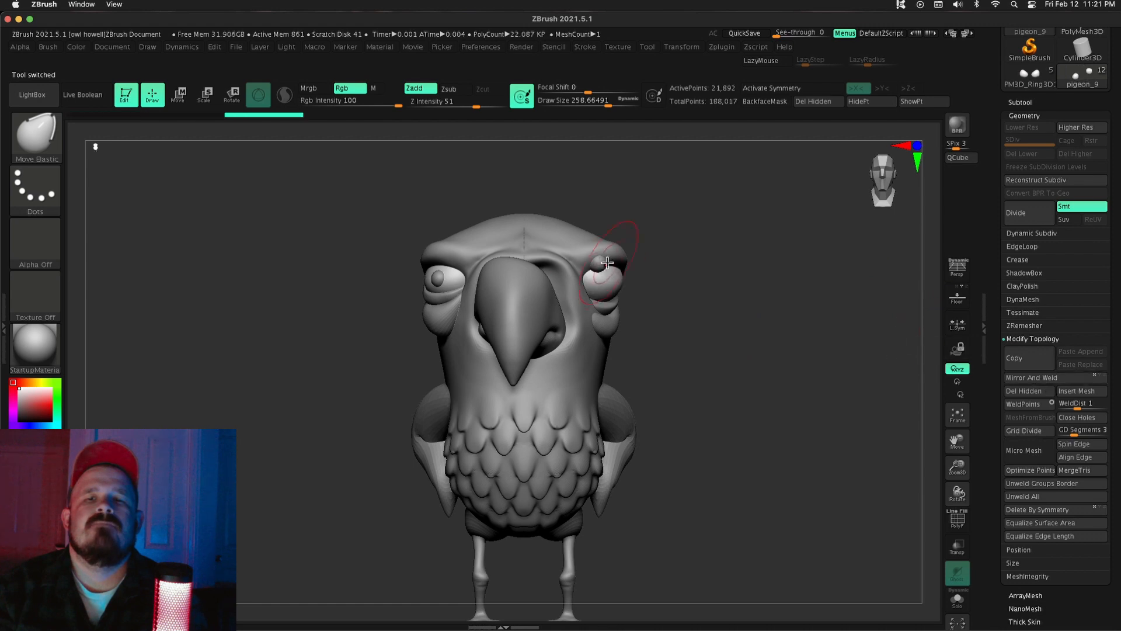
Step: Split off one pupil and mirror and weld the remaining one onto the other eye
{"action": "left_click", "coordinate": [1020, 104]}
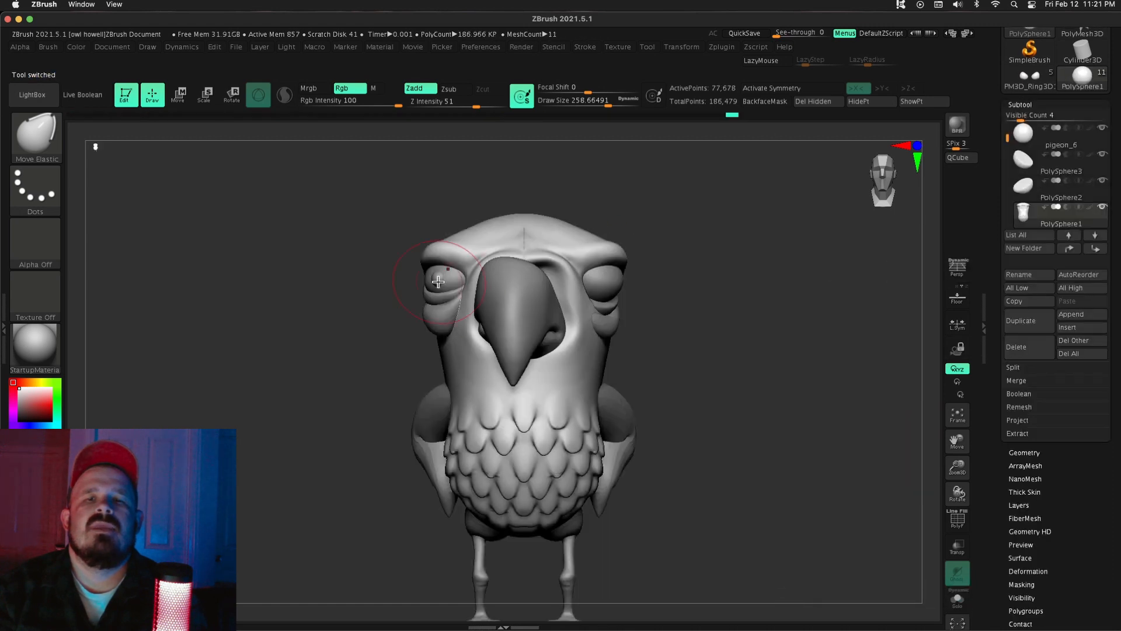
{"action": "left_click", "coordinate": [438, 278], "text": "alt"}
{"action": "left_click", "coordinate": [1043, 453]}
{"action": "left_click", "coordinate": [1007, 380]}
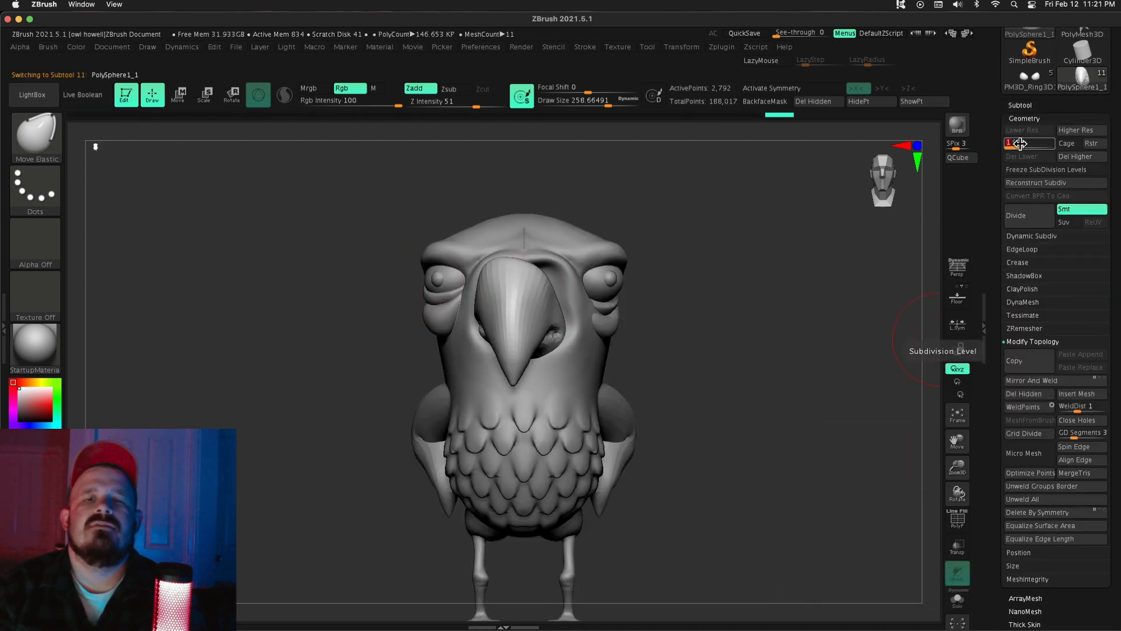
Step: Mirror and weld the beak, and compare the symmetrical version of the whole bird from a distance
{"action": "key", "text": "w"}
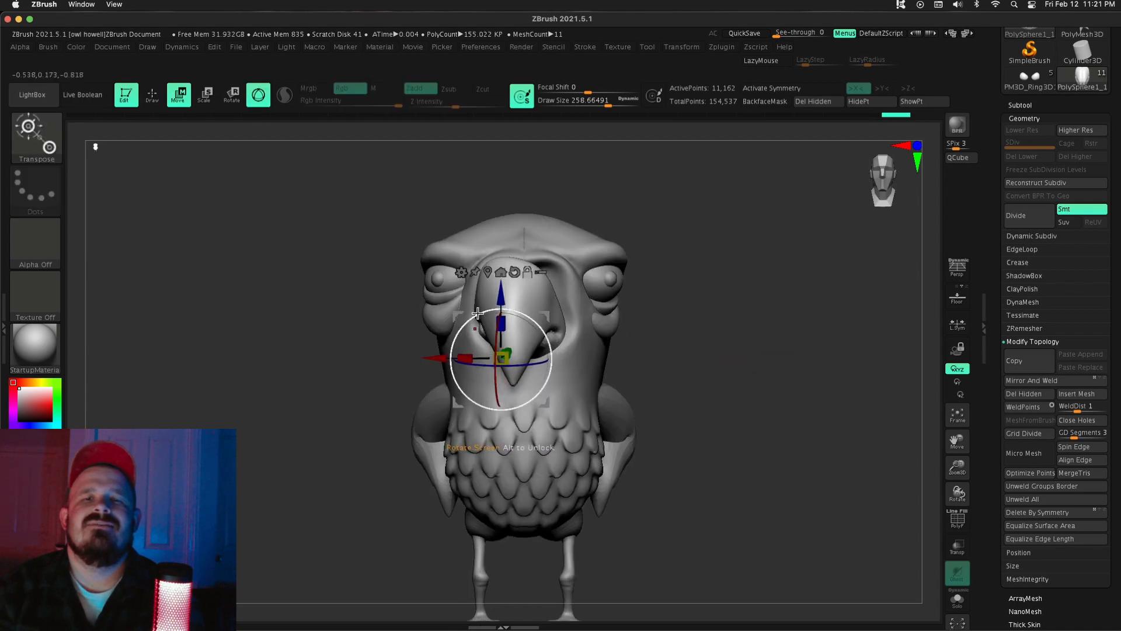
{"action": "left_click", "coordinate": [1048, 380]}
{"action": "mouse_move", "coordinate": [829, 361]}
{"action": "left_mouse_down"}
{"action": "mouse_move", "coordinate": [793, 370]}
{"action": "mouse_move", "coordinate": [563, 355]}
{"action": "left_mouse_up"}
{"action": "key", "text": "q"}
{"action": "mouse_move", "coordinate": [846, 303]}
{"action": "left_mouse_down"}
{"action": "mouse_move", "coordinate": [725, 279]}
{"action": "mouse_move", "coordinate": [830, 292]}
{"action": "left_mouse_up"}
{"action": "left_click", "coordinate": [517, 221], "text": "alt"}
{"action": "left_click_drag", "start_coordinate": [759, 327], "coordinate": [794, 327], "text": "shift"}
{"action": "left_click_drag", "start_coordinate": [958, 467], "coordinate": [925, 407]}
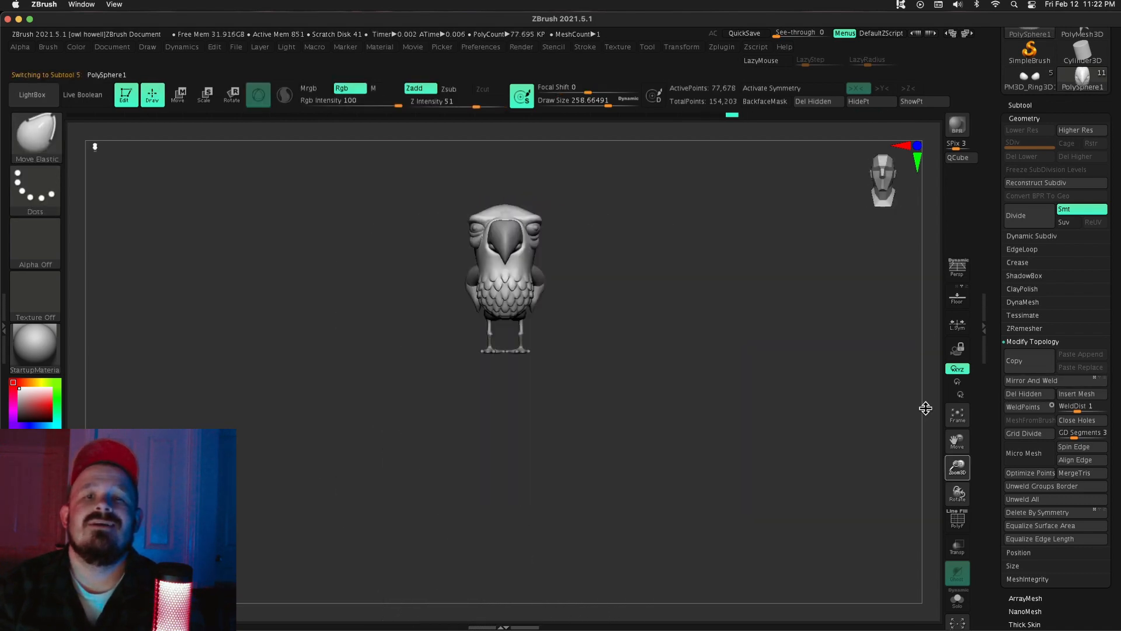
Step: Reload the saved asymmetrical bird from pigeon_9.ztl
{"action": "scroll", "coordinate": [1051, 87], "scroll_direction": "up", "scroll_amount": 5}
{"action": "left_click", "coordinate": [1022, 50]}
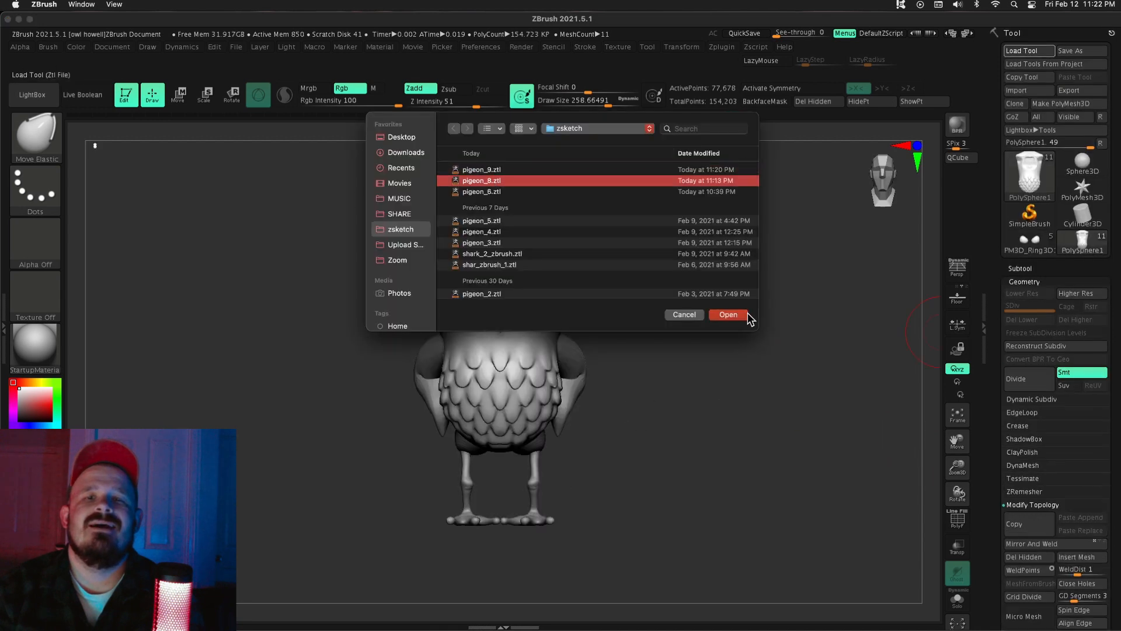
{"action": "left_click", "coordinate": [741, 317]}
{"action": "left_click", "coordinate": [1022, 51]}
{"action": "left_click", "coordinate": [737, 314]}
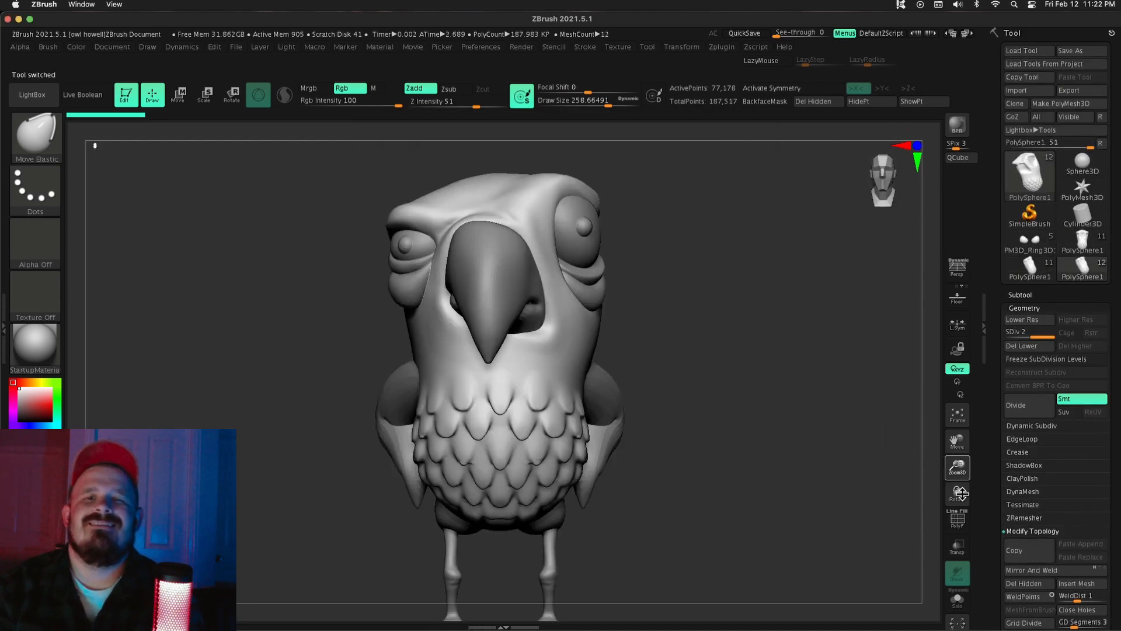
Step: Examine the asymmetrical eyes, beak and overall silhouette up close and from a distance
{"action": "left_click", "coordinate": [601, 194], "text": "alt"}
{"action": "left_click_drag", "start_coordinate": [803, 221], "coordinate": [780, 275]}
{"action": "left_click_drag", "start_coordinate": [318, 251], "coordinate": [733, 318], "text": "alt"}
{"action": "left_click", "coordinate": [607, 301], "text": "alt"}
{"action": "key", "text": "w"}
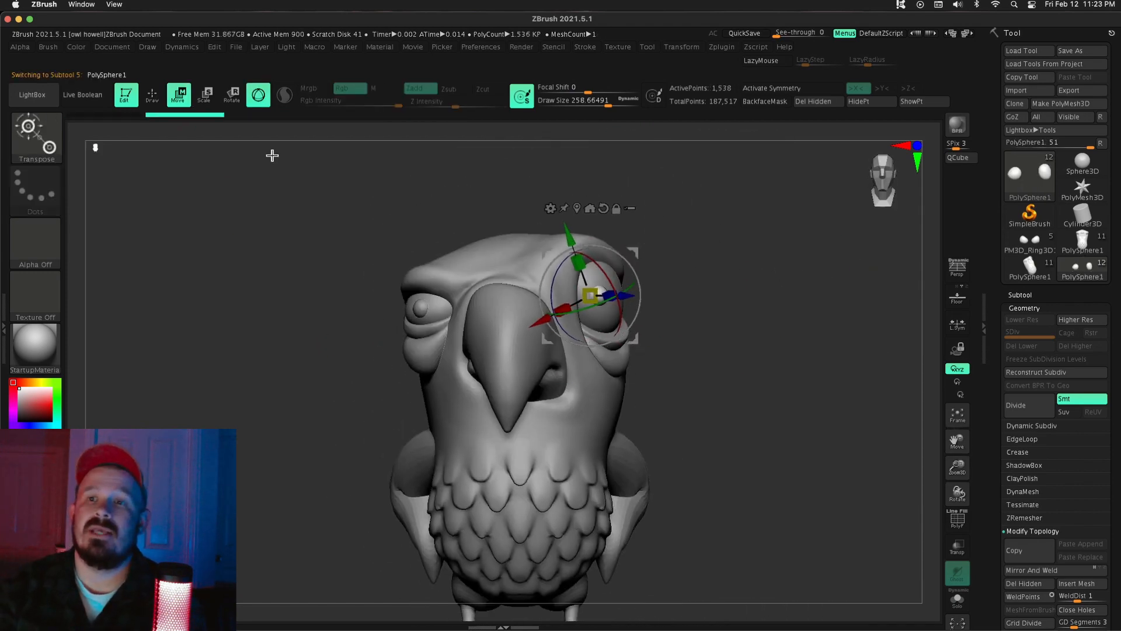
{"action": "key", "text": "q"}
{"action": "mouse_move", "coordinate": [809, 304]}
{"action": "left_mouse_down"}
{"action": "mouse_move", "coordinate": [728, 313]}
{"action": "mouse_move", "coordinate": [811, 318]}
{"action": "left_mouse_up"}
{"action": "left_click_drag", "start_coordinate": [812, 319], "coordinate": [859, 422], "text": "alt"}
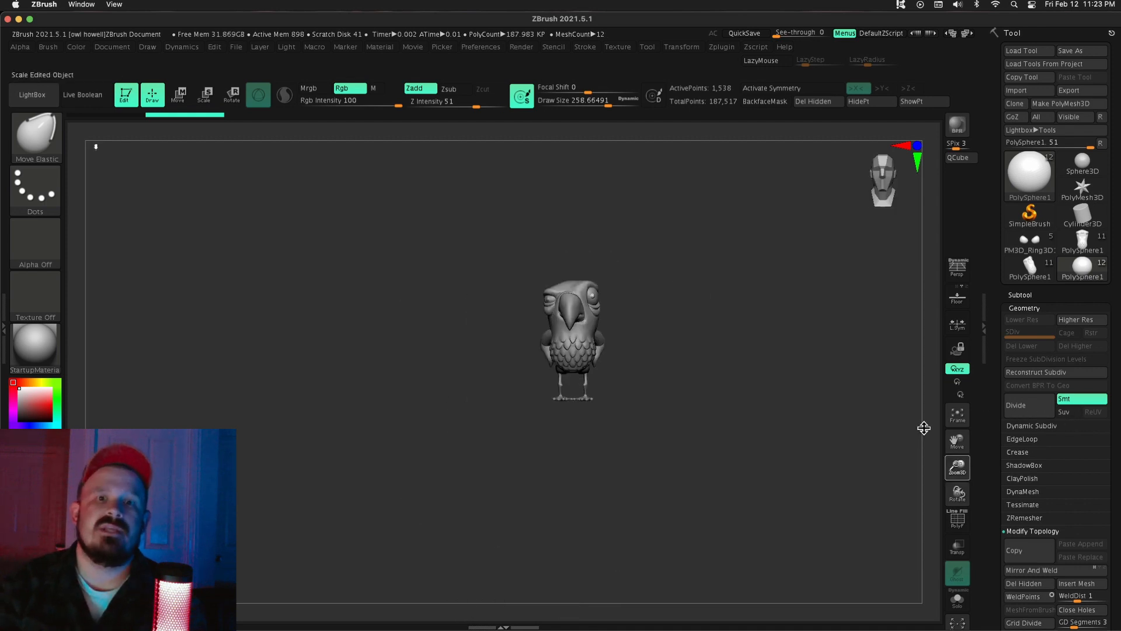
{"action": "left_click_drag", "start_coordinate": [959, 466], "coordinate": [882, 374]}
Step: Split the pair of wings into separate subtools and turn off symmetry for the one beside the large eye
{"action": "left_click", "coordinate": [635, 500], "text": "alt"}
{"action": "left_click", "coordinate": [1020, 295]}
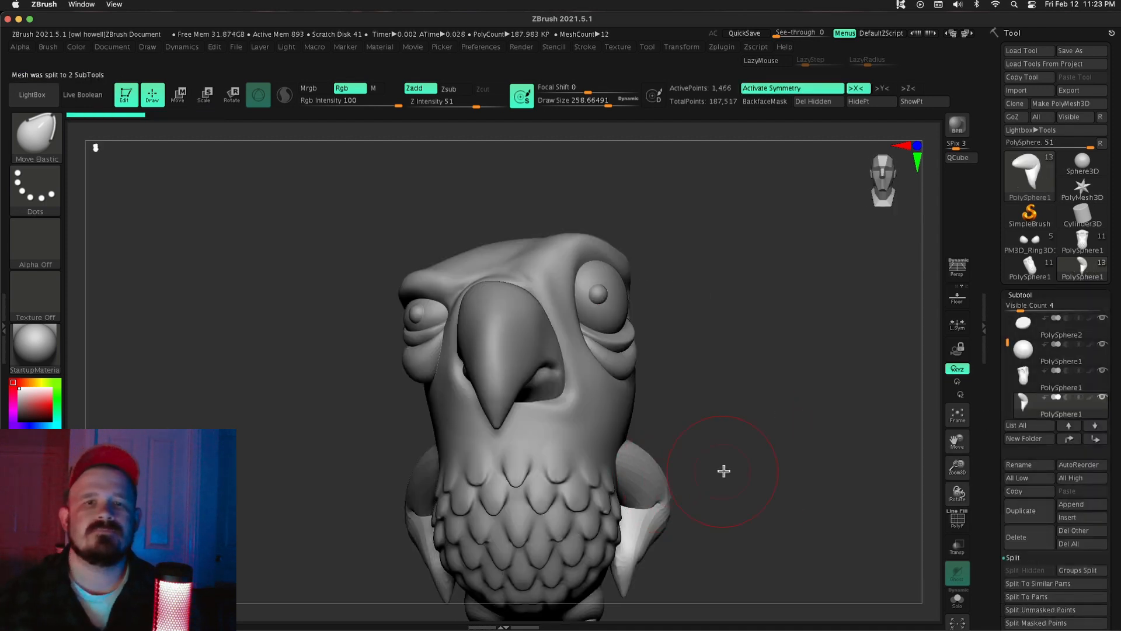
{"action": "left_click_drag", "start_coordinate": [724, 471], "coordinate": [590, 229]}
{"action": "key", "text": "e"}
{"action": "left_click_drag", "start_coordinate": [730, 327], "coordinate": [689, 327]}
{"action": "left_click", "coordinate": [792, 88]}
Step: Try raising the large-eyed side's wing forward with the transform gizmo so its tip reaches the beak
{"action": "left_click_drag", "start_coordinate": [689, 327], "coordinate": [759, 327]}
{"action": "left_click_drag", "start_coordinate": [498, 404], "coordinate": [501, 409]}
{"action": "left_click_drag", "start_coordinate": [730, 353], "coordinate": [754, 356]}
{"action": "left_click_drag", "start_coordinate": [847, 303], "coordinate": [743, 299]}
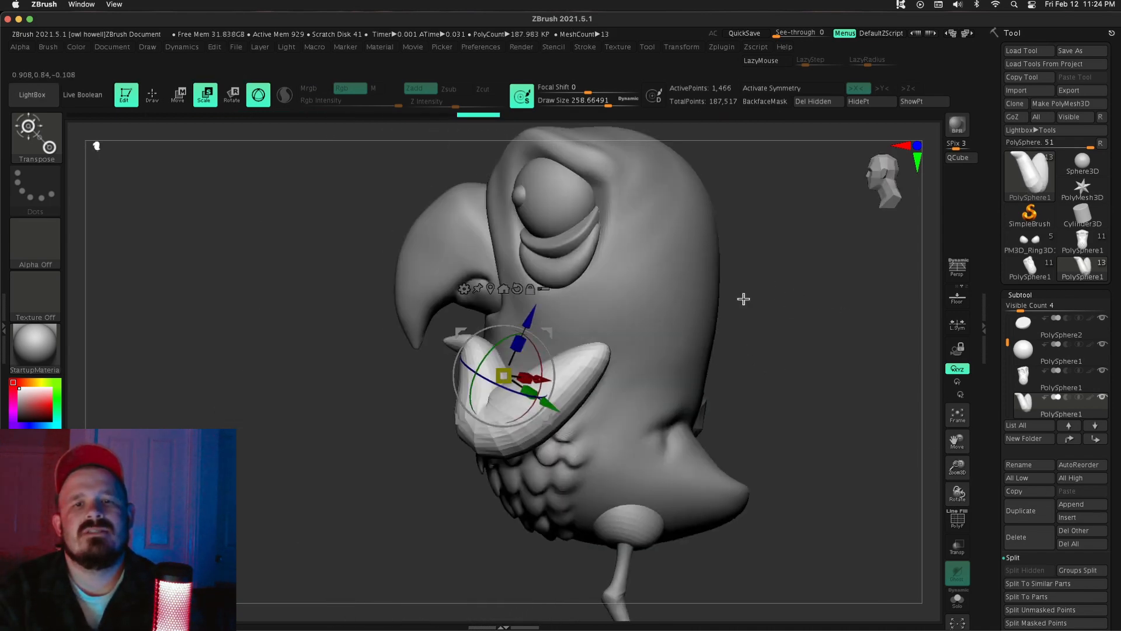
{"action": "left_click_drag", "start_coordinate": [591, 298], "coordinate": [637, 308]}
{"action": "mouse_move", "coordinate": [806, 327]}
{"action": "left_mouse_down"}
{"action": "mouse_move", "coordinate": [719, 341]}
{"action": "mouse_move", "coordinate": [737, 306]}
{"action": "mouse_move", "coordinate": [852, 302]}
{"action": "mouse_move", "coordinate": [599, 288]}
{"action": "mouse_move", "coordinate": [640, 319]}
{"action": "left_mouse_up"}
{"action": "left_click", "coordinate": [957, 546]}
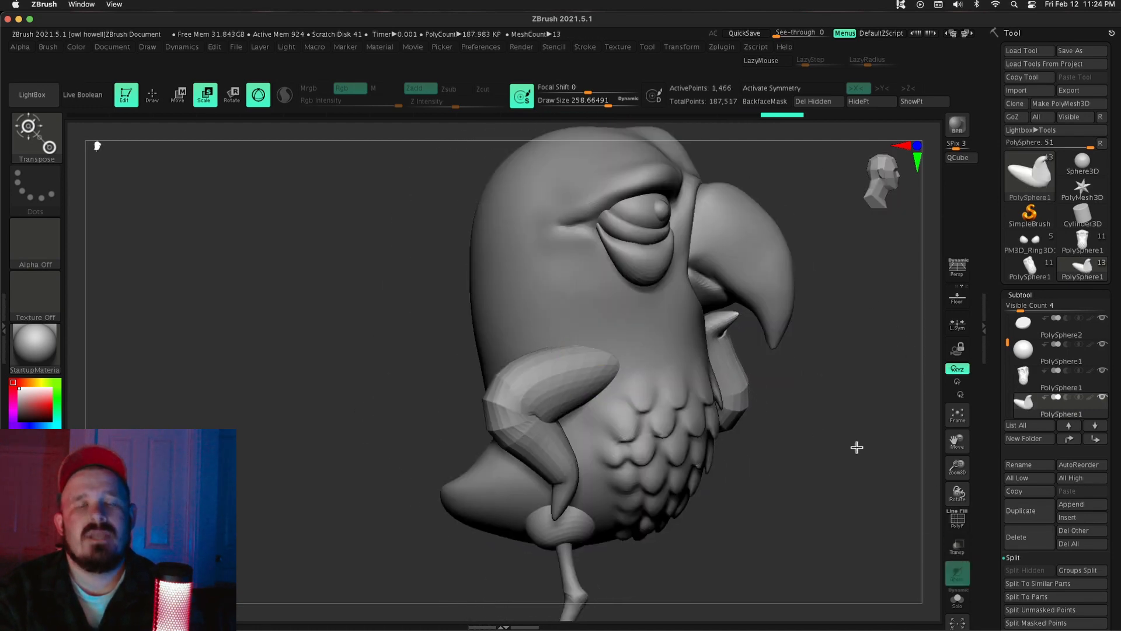
{"action": "left_click_drag", "start_coordinate": [856, 447], "coordinate": [735, 447]}
{"action": "key", "text": "q"}
{"action": "left_click_drag", "start_coordinate": [876, 467], "coordinate": [893, 313], "text": "alt"}
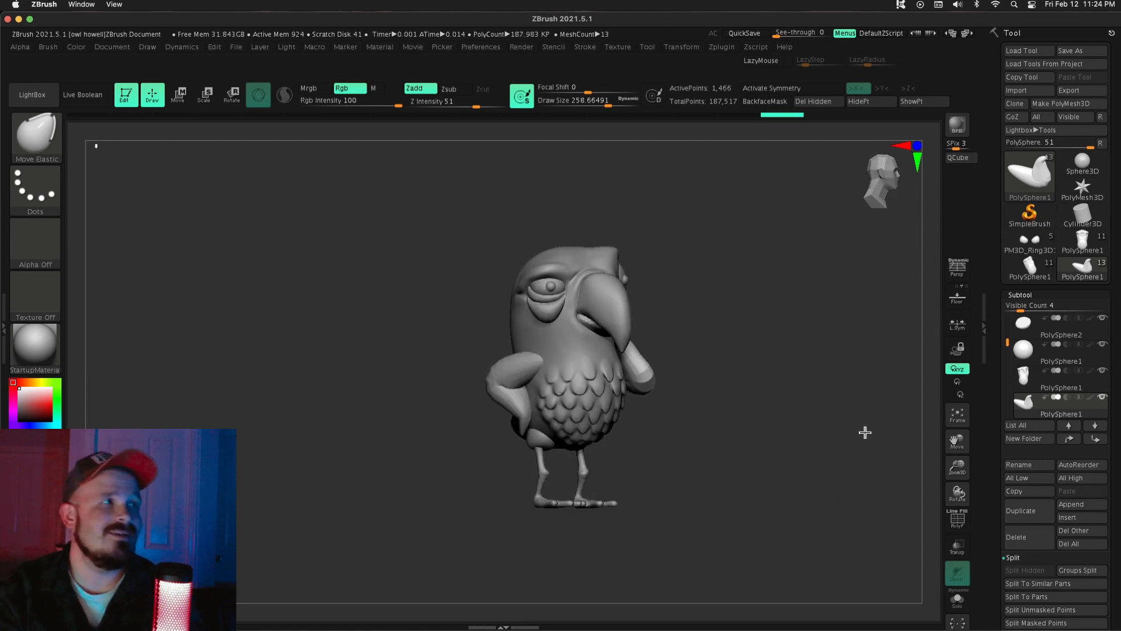
{"action": "left_click_drag", "start_coordinate": [876, 467], "coordinate": [865, 525], "text": "alt"}
Step: Select the wing on the half-closed eye's side, turn off symmetry and raise its tip toward the beak
{"action": "left_click", "coordinate": [450, 380], "text": "alt"}
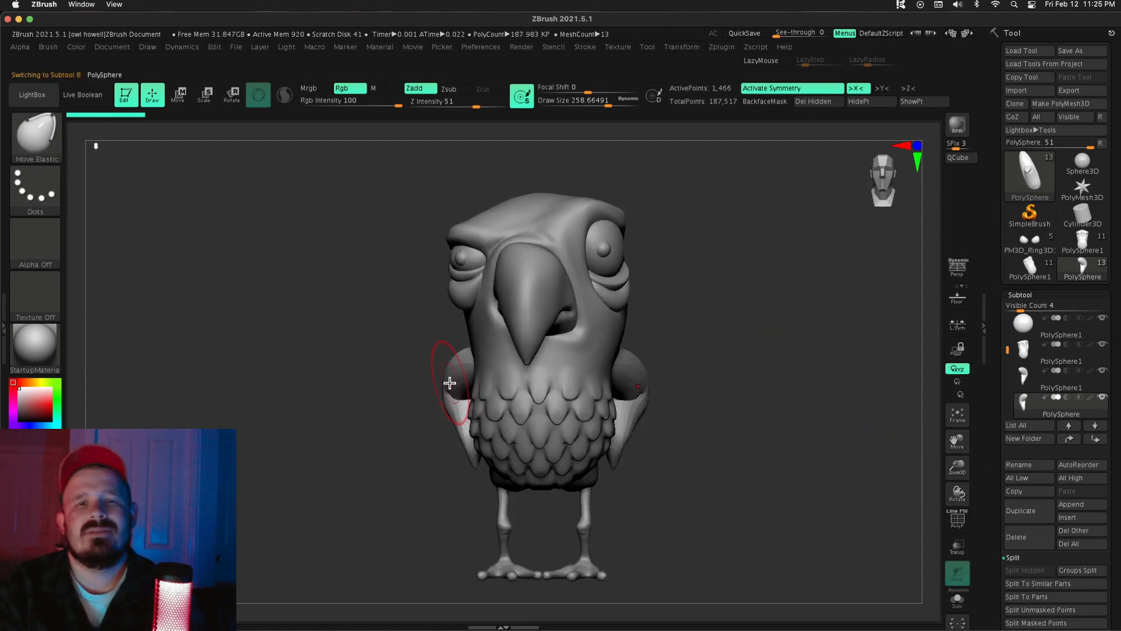
{"action": "left_click_drag", "start_coordinate": [403, 385], "coordinate": [543, 365]}
{"action": "key", "text": "x"}
{"action": "key", "text": "w"}
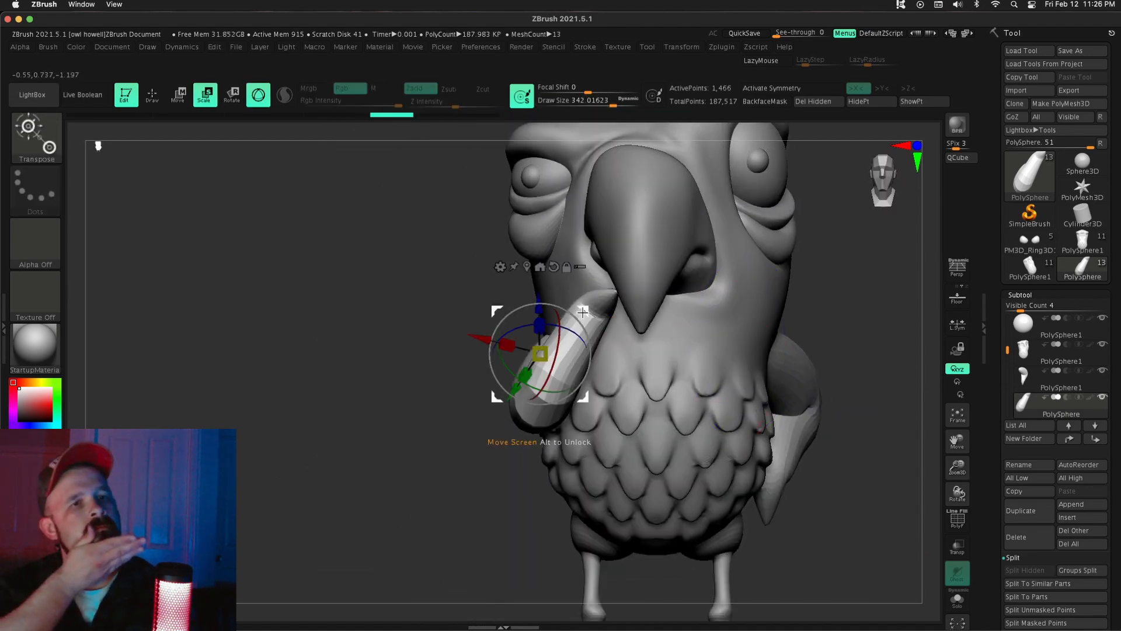
Step: Choose the Move Topological brush, adjust the raised wing's placement with the gizmo, and undo its pose
{"action": "key", "text": "b"}
{"action": "key", "text": "m"}
{"action": "key", "text": "t"}
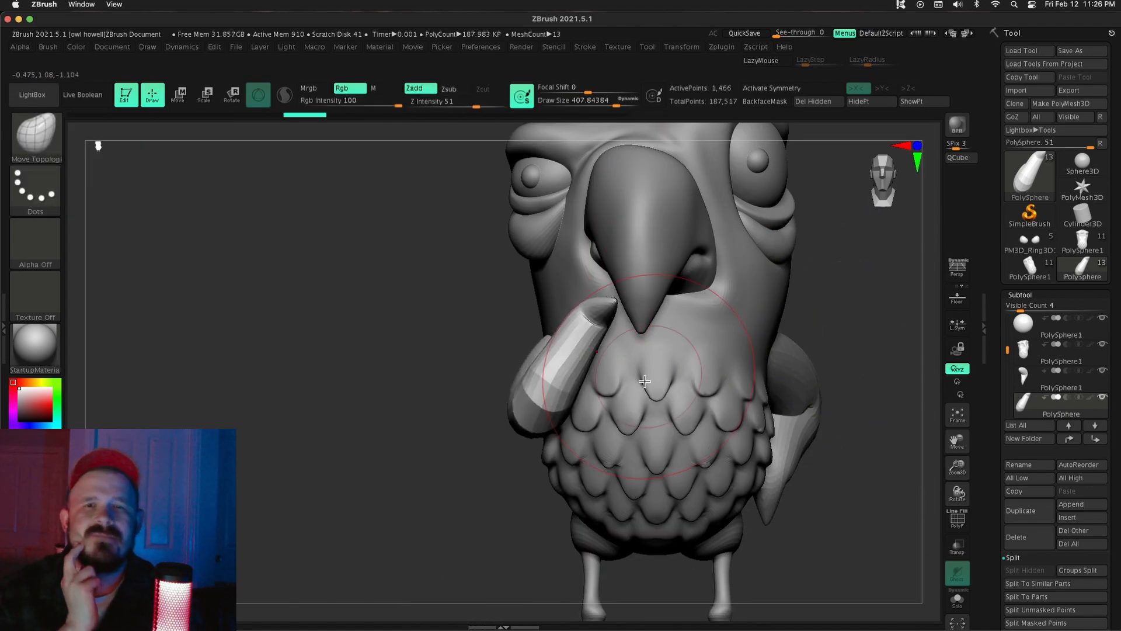
{"action": "key", "text": "w"}
{"action": "left_click_drag", "start_coordinate": [561, 332], "coordinate": [554, 356]}
{"action": "left_click_drag", "start_coordinate": [350, 379], "coordinate": [327, 386]}
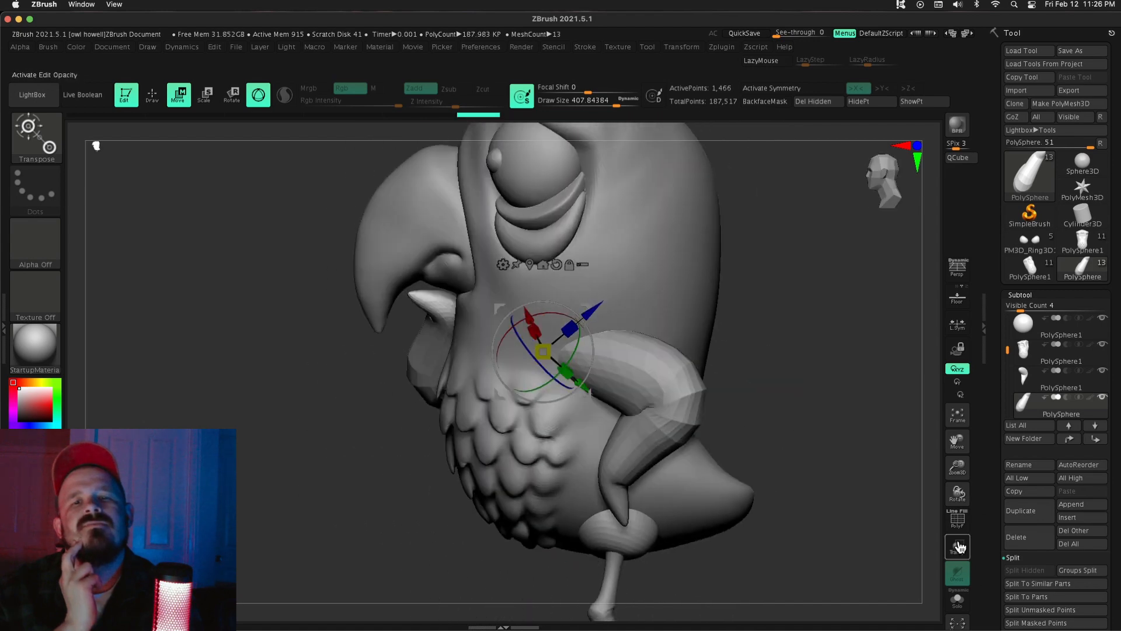
{"action": "left_click_drag", "start_coordinate": [753, 362], "coordinate": [819, 433]}
{"action": "key", "text": "ctrl+z"}
Step: Select the wing on the large eye's side and raise it with the gizmo so its tip meets the beak's base
{"action": "left_click_drag", "start_coordinate": [864, 456], "coordinate": [813, 457]}
{"action": "left_click", "coordinate": [733, 348], "text": "alt"}
{"action": "key", "text": "w"}
{"action": "left_click_drag", "start_coordinate": [713, 360], "coordinate": [665, 404]}
{"action": "left_click_drag", "start_coordinate": [817, 443], "coordinate": [870, 443]}
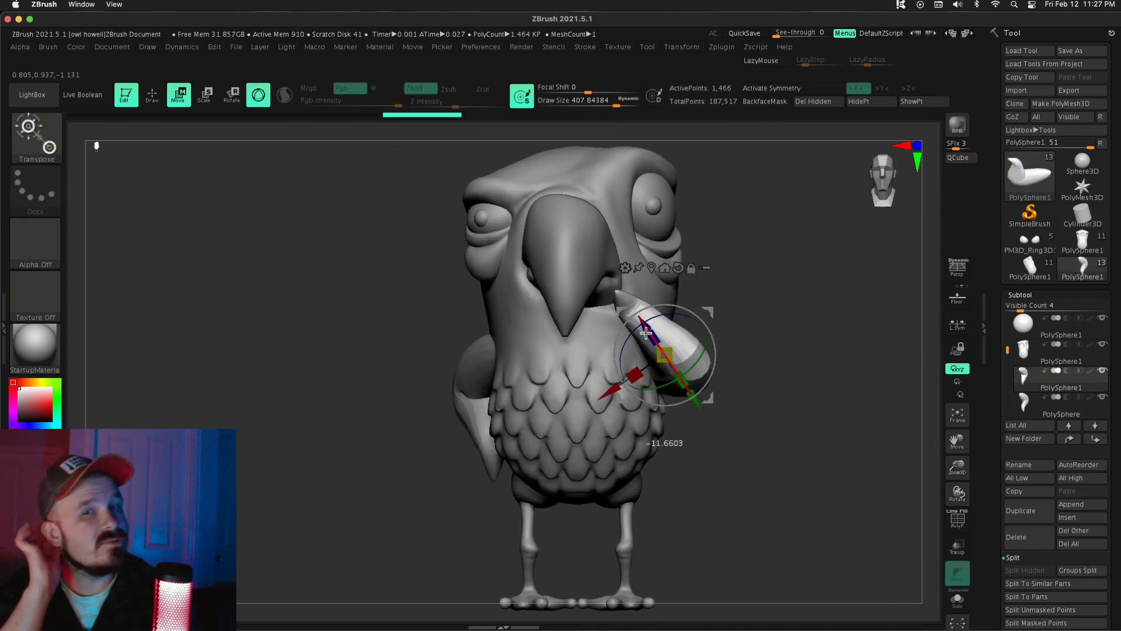
{"action": "left_click_drag", "start_coordinate": [646, 333], "coordinate": [645, 331]}
{"action": "mouse_move", "coordinate": [818, 333]}
{"action": "left_mouse_down"}
{"action": "mouse_move", "coordinate": [768, 333]}
{"action": "mouse_move", "coordinate": [818, 333]}
{"action": "left_mouse_up"}
Step: Fine-tune the raised wing's placement against the chest so it reads as a thinking pose
{"action": "left_click_drag", "start_coordinate": [703, 356], "coordinate": [697, 339]}
{"action": "left_click_drag", "start_coordinate": [830, 350], "coordinate": [777, 353]}
{"action": "left_click_drag", "start_coordinate": [318, 402], "coordinate": [368, 403]}
{"action": "key", "text": "q"}
{"action": "left_click_drag", "start_coordinate": [899, 502], "coordinate": [902, 455], "text": "alt"}
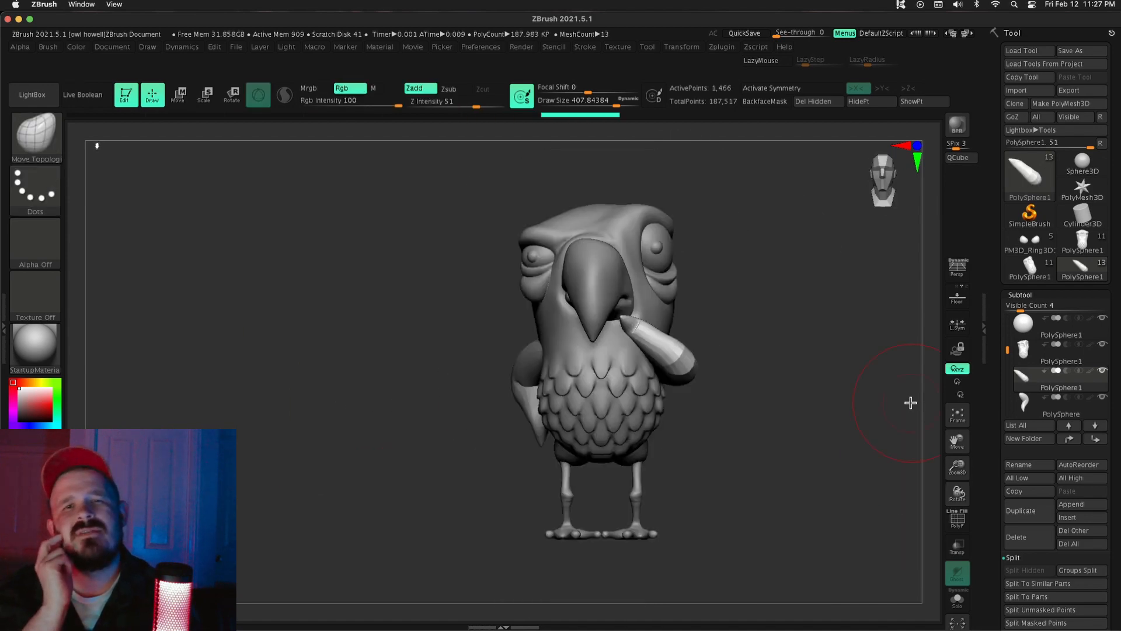
{"action": "mouse_move", "coordinate": [795, 450]}
{"action": "left_mouse_down"}
{"action": "mouse_move", "coordinate": [671, 449]}
{"action": "mouse_move", "coordinate": [816, 442]}
{"action": "left_mouse_up"}
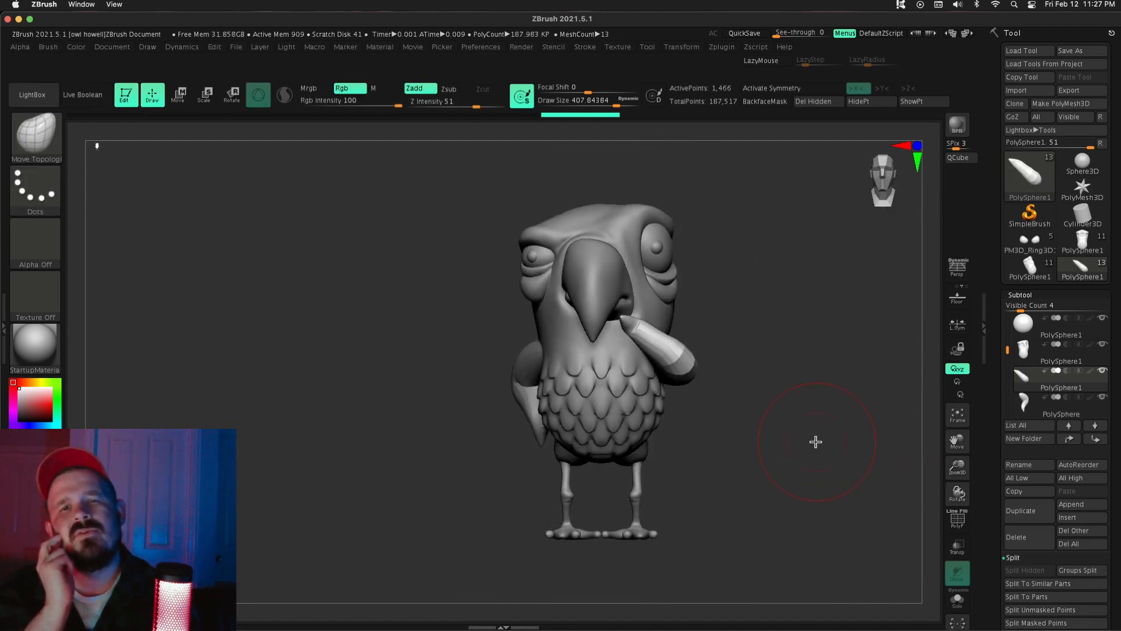
Step: Save the posed bird as pigeon_10
{"action": "left_click", "coordinate": [1084, 51]}
{"action": "type", "text": "0"}
{"action": "key", "text": "Return"}
Step: Merge the eye parts, beak and body into one subtool, leaving the wings separate
{"action": "left_click_drag", "start_coordinate": [1007, 350], "coordinate": [1008, 318]}
{"action": "left_click", "coordinate": [1024, 326]}
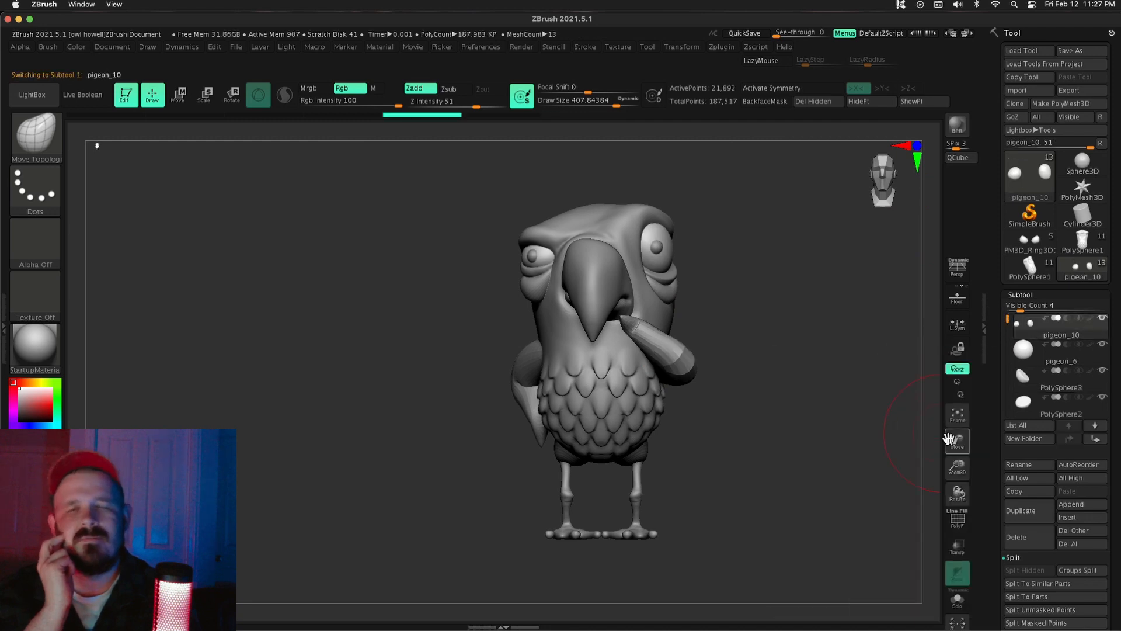
{"action": "left_click", "coordinate": [1014, 558]}
{"action": "left_click", "coordinate": [1016, 571]}
{"action": "left_click", "coordinate": [1034, 585]}
{"action": "left_click", "coordinate": [1035, 585]}
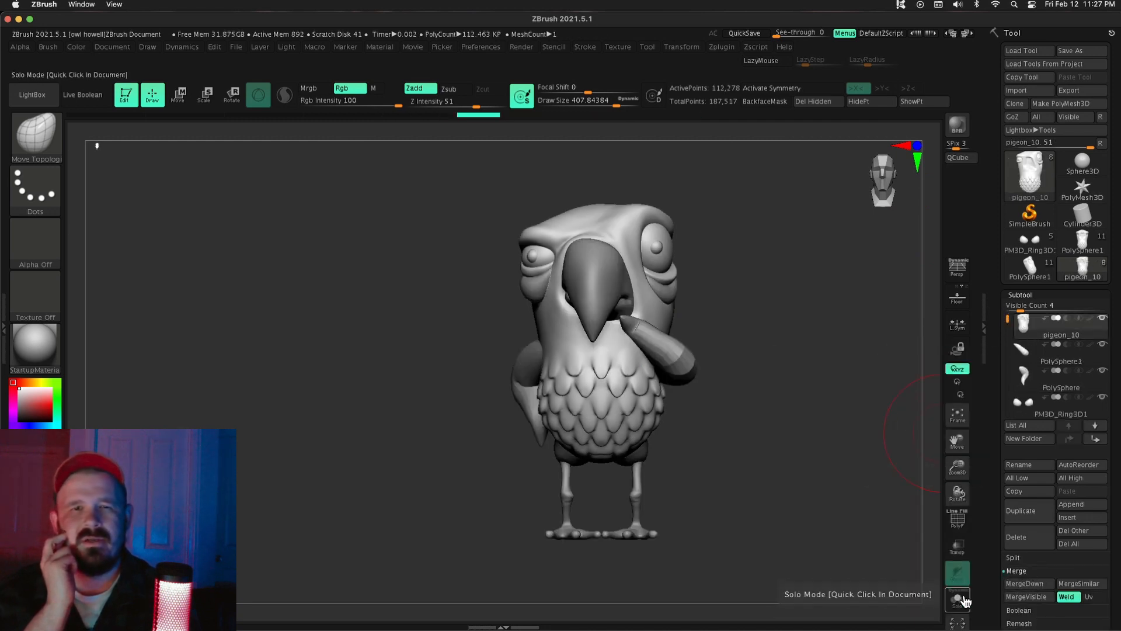
{"action": "left_click", "coordinate": [1007, 397]}
{"action": "left_click", "coordinate": [1031, 583]}
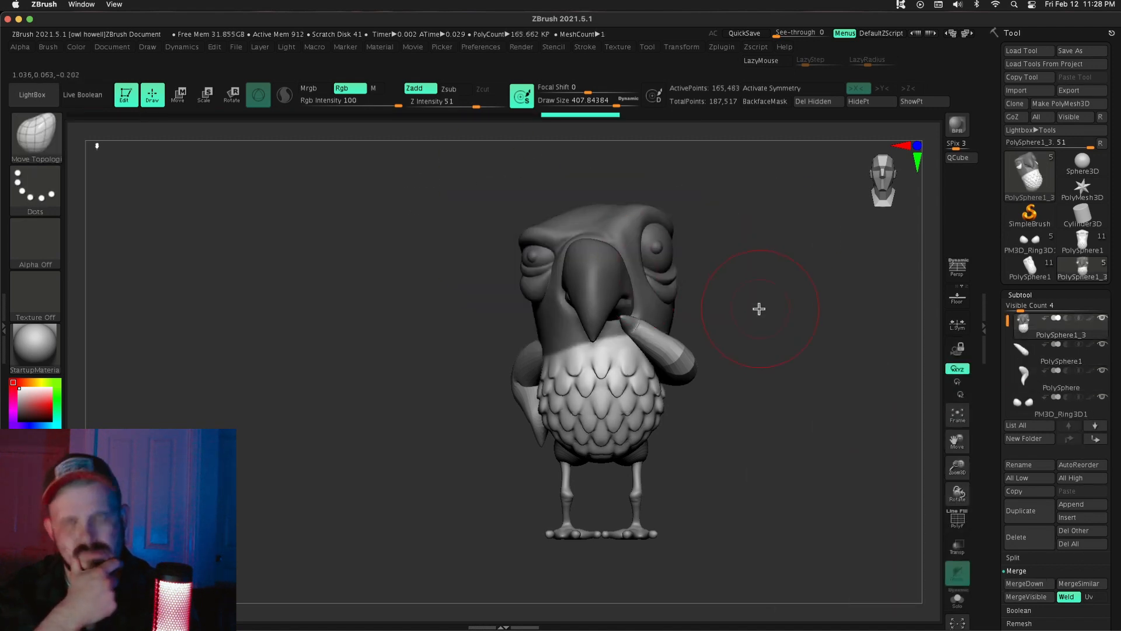
Step: Mask the body below the neck and rotate the free head with the Transpose line
{"action": "key", "text": "r"}
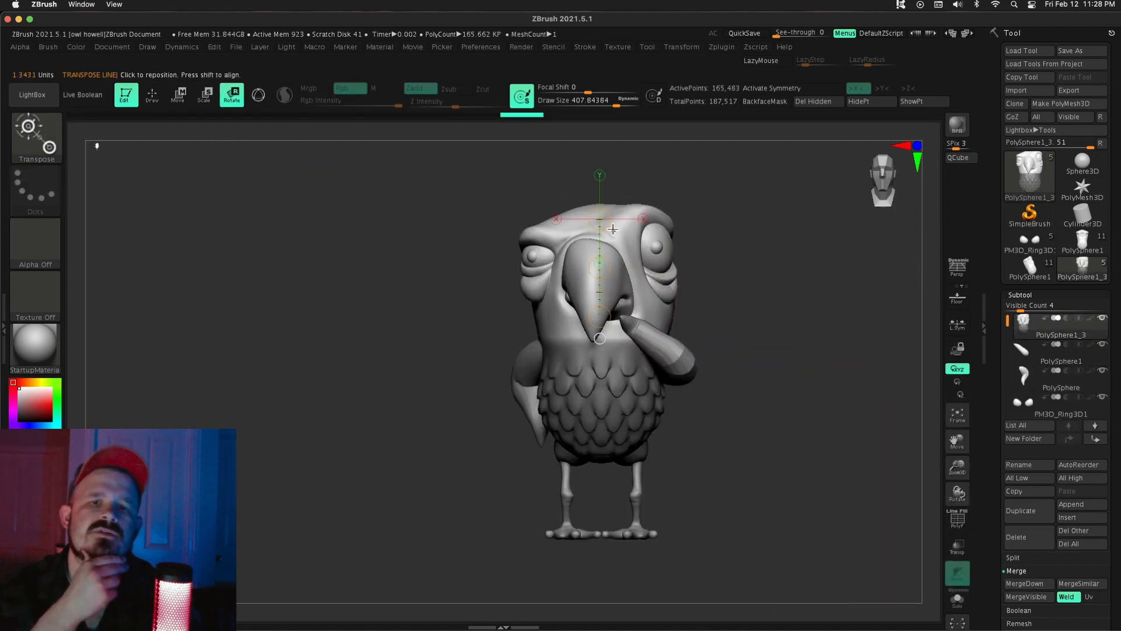
{"action": "left_click_drag", "start_coordinate": [614, 237], "coordinate": [589, 225]}
{"action": "left_click_drag", "start_coordinate": [730, 241], "coordinate": [777, 245]}
{"action": "left_click_drag", "start_coordinate": [748, 233], "coordinate": [751, 257], "text": "ctrl"}
{"action": "left_click", "coordinate": [752, 259], "text": "ctrl"}
{"action": "left_click_drag", "start_coordinate": [600, 219], "coordinate": [582, 221]}
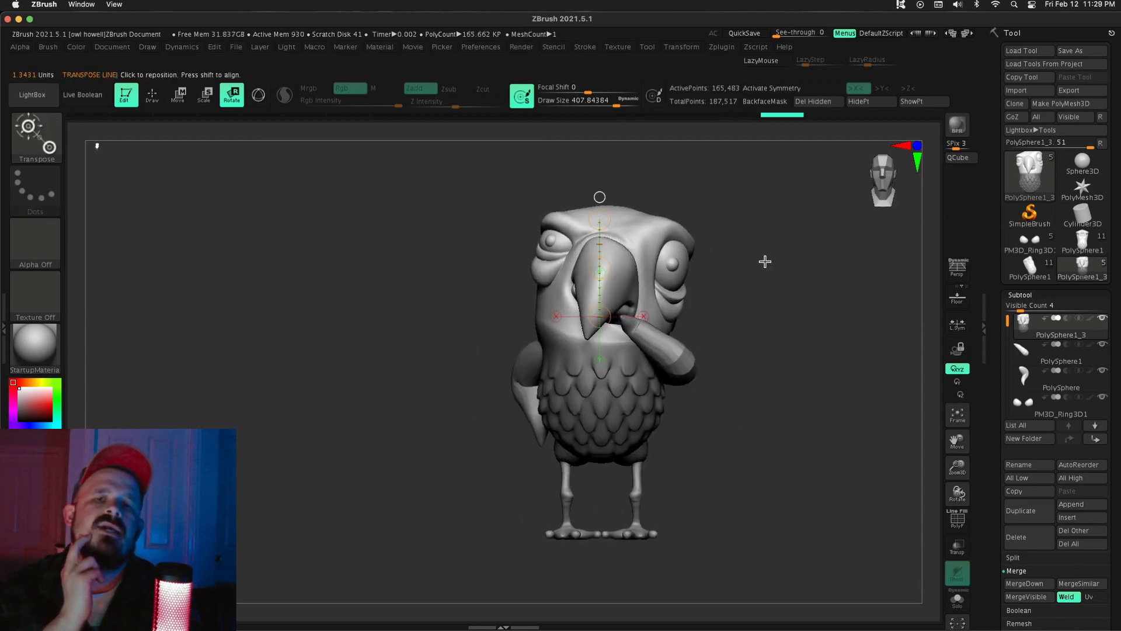
Step: Turn and tilt the head at the neck so it leans toward the half-closed eye's side
{"action": "left_click_drag", "start_coordinate": [765, 261], "coordinate": [666, 260]}
{"action": "left_click_drag", "start_coordinate": [600, 219], "coordinate": [585, 224]}
{"action": "left_click_drag", "start_coordinate": [397, 309], "coordinate": [438, 309]}
{"action": "left_click_drag", "start_coordinate": [600, 219], "coordinate": [575, 225]}
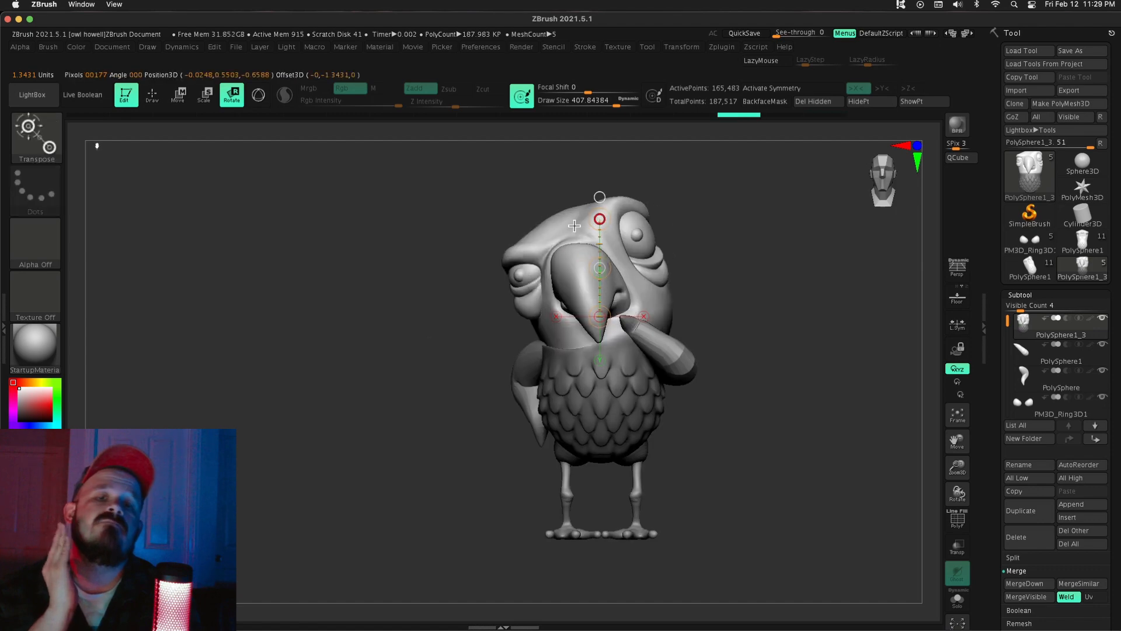
{"action": "left_click_drag", "start_coordinate": [719, 257], "coordinate": [790, 257]}
{"action": "left_click_drag", "start_coordinate": [584, 222], "coordinate": [561, 227]}
Step: Reposition the tilted head over the shoulders with Transpose Move, checking it from the side and front
{"action": "left_click_drag", "start_coordinate": [485, 286], "coordinate": [732, 305], "text": "shift"}
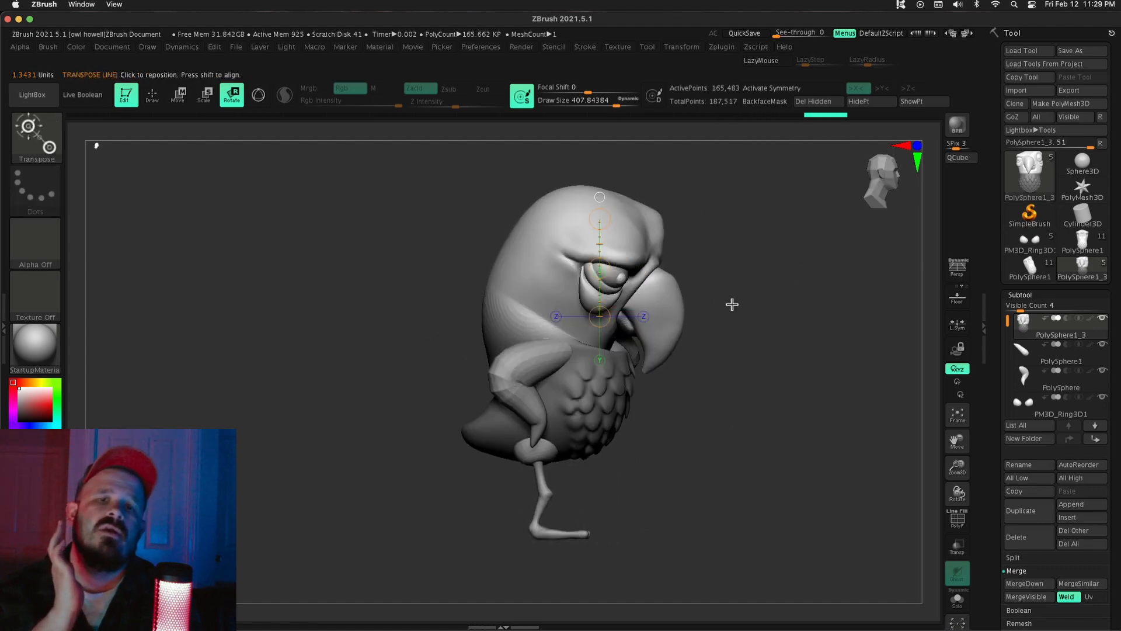
{"action": "left_click_drag", "start_coordinate": [943, 474], "coordinate": [823, 432], "text": "alt"}
{"action": "mouse_move", "coordinate": [823, 432]}
{"action": "left_mouse_down"}
{"action": "mouse_move", "coordinate": [893, 431]}
{"action": "mouse_move", "coordinate": [823, 421]}
{"action": "left_mouse_up"}
{"action": "key", "text": "w"}
{"action": "mouse_move", "coordinate": [600, 253]}
{"action": "left_mouse_down"}
{"action": "mouse_move", "coordinate": [600, 238]}
{"action": "mouse_move", "coordinate": [587, 241]}
{"action": "left_mouse_up"}
{"action": "mouse_move", "coordinate": [730, 262]}
{"action": "left_mouse_down"}
{"action": "mouse_move", "coordinate": [625, 268]}
{"action": "mouse_move", "coordinate": [774, 286]}
{"action": "mouse_move", "coordinate": [724, 292]}
{"action": "left_mouse_up"}
{"action": "key", "text": "q"}
{"action": "mouse_move", "coordinate": [818, 467]}
{"action": "left_mouse_down", "text": "alt"}
{"action": "mouse_move", "coordinate": [778, 430]}
{"action": "mouse_move", "coordinate": [723, 434]}
{"action": "left_mouse_up", "text": "alt"}
{"action": "key", "text": "w"}
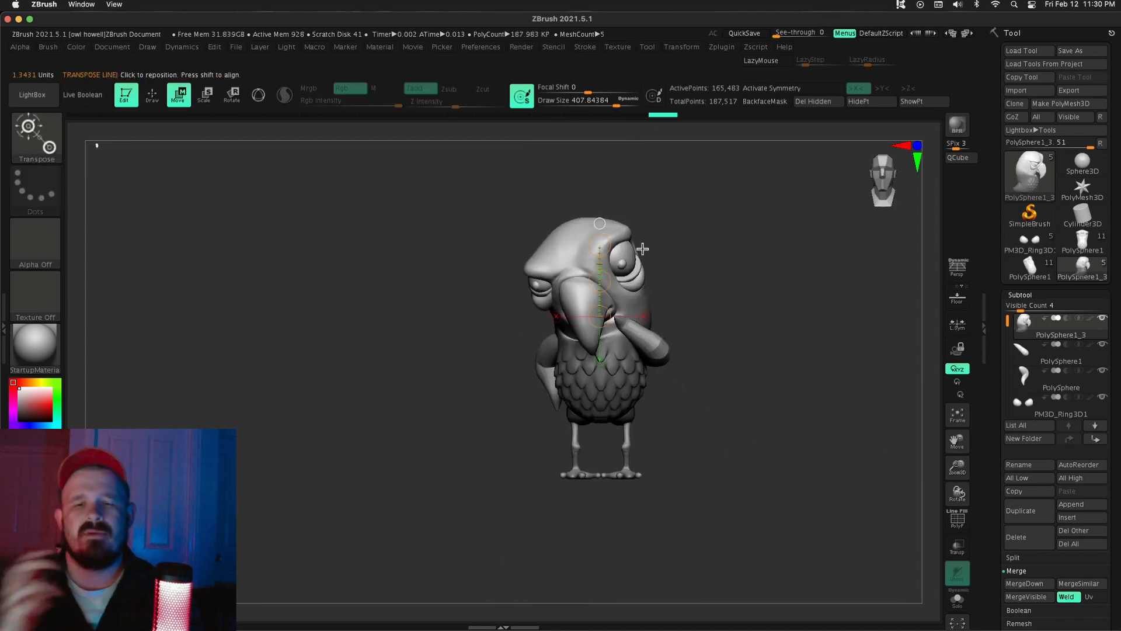
{"action": "left_click_drag", "start_coordinate": [786, 301], "coordinate": [676, 291]}
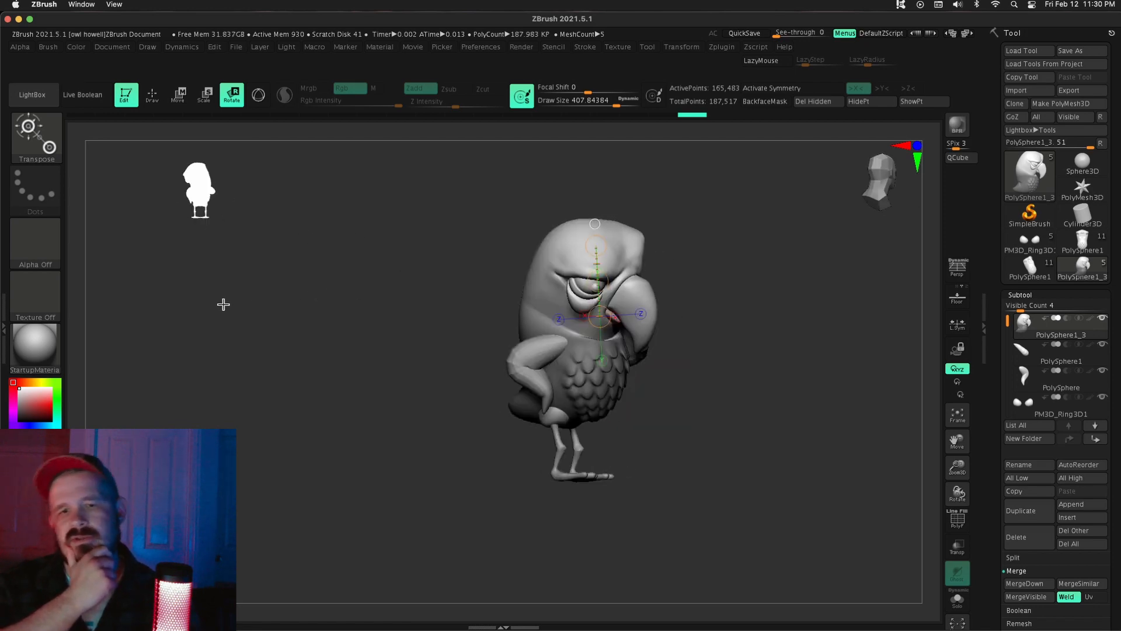
{"action": "left_click_drag", "start_coordinate": [223, 304], "coordinate": [157, 295], "text": "shift"}
Step: Smooth the neck crease between the head and chest feathers below the half-closed eye
{"action": "key", "text": "q"}
{"action": "left_click_drag", "start_coordinate": [826, 368], "coordinate": [896, 374]}
{"action": "left_click_drag", "start_coordinate": [817, 379], "coordinate": [853, 467], "text": "alt"}
{"action": "left_click_drag", "start_coordinate": [561, 403], "coordinate": [517, 380], "text": "shift"}
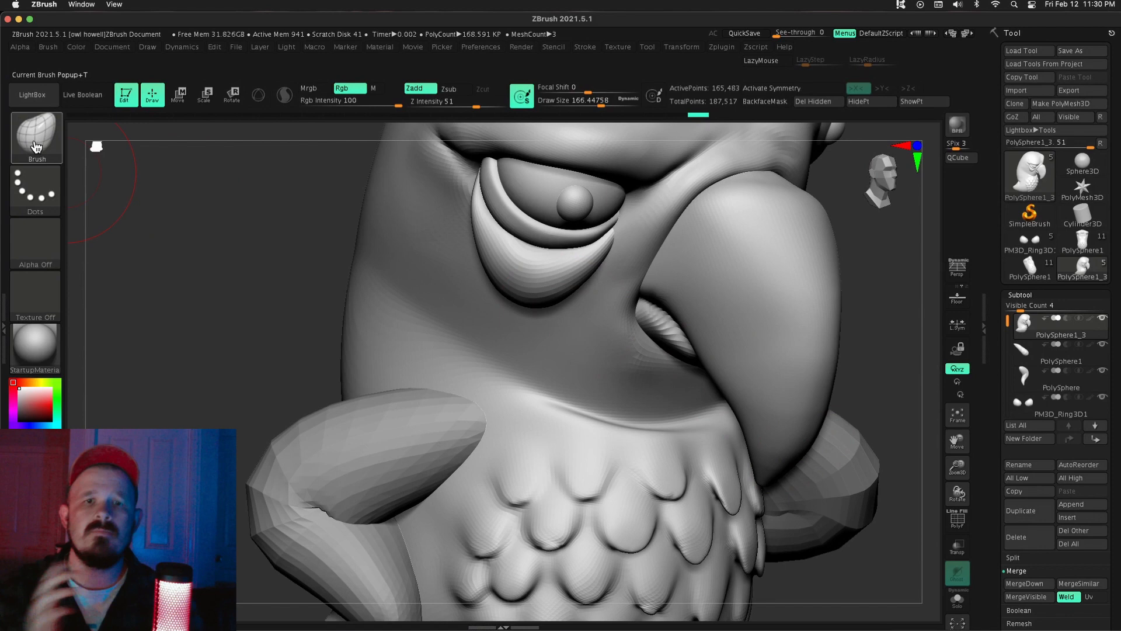
{"action": "mouse_move", "coordinate": [911, 408]}
{"action": "left_mouse_down", "text": "alt"}
{"action": "mouse_move", "coordinate": [557, 391]}
{"action": "mouse_move", "coordinate": [701, 406]}
{"action": "left_mouse_up", "text": "alt"}
{"action": "left_click_drag", "start_coordinate": [899, 362], "coordinate": [875, 380]}
{"action": "left_click_drag", "start_coordinate": [588, 430], "coordinate": [631, 430], "text": "shift"}
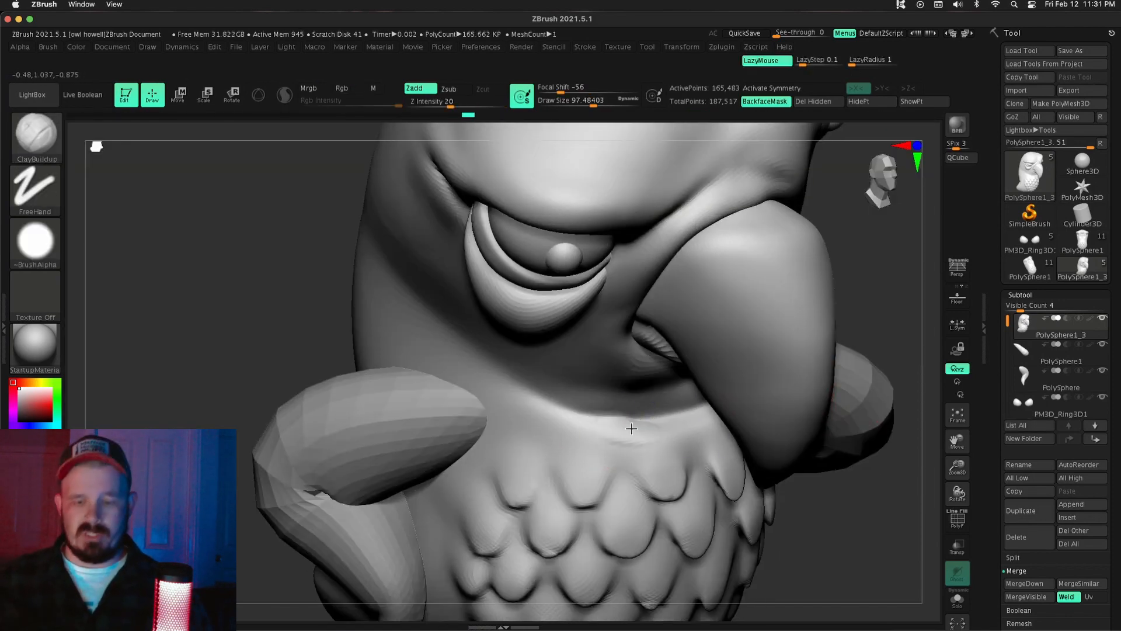
{"action": "left_click_drag", "start_coordinate": [887, 373], "coordinate": [876, 339]}
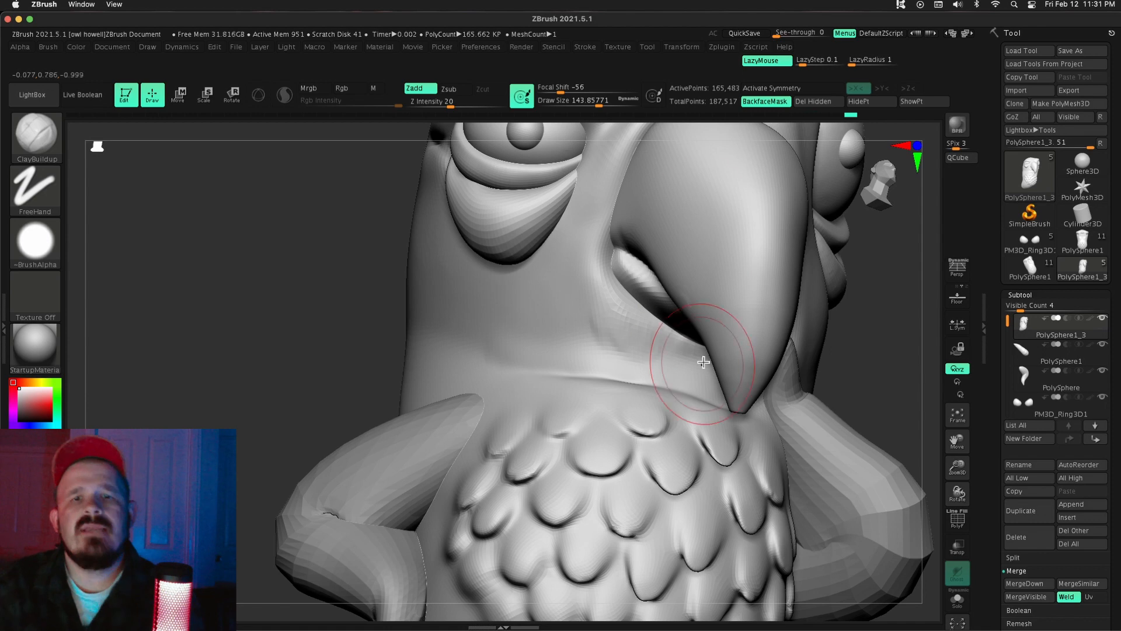
Step: Build up the throat beneath the beak with ClayBuildup and smooth it into the feathered chest
{"action": "left_click_drag", "start_coordinate": [864, 397], "coordinate": [896, 403]}
{"action": "left_click_drag", "start_coordinate": [739, 373], "coordinate": [763, 346]}
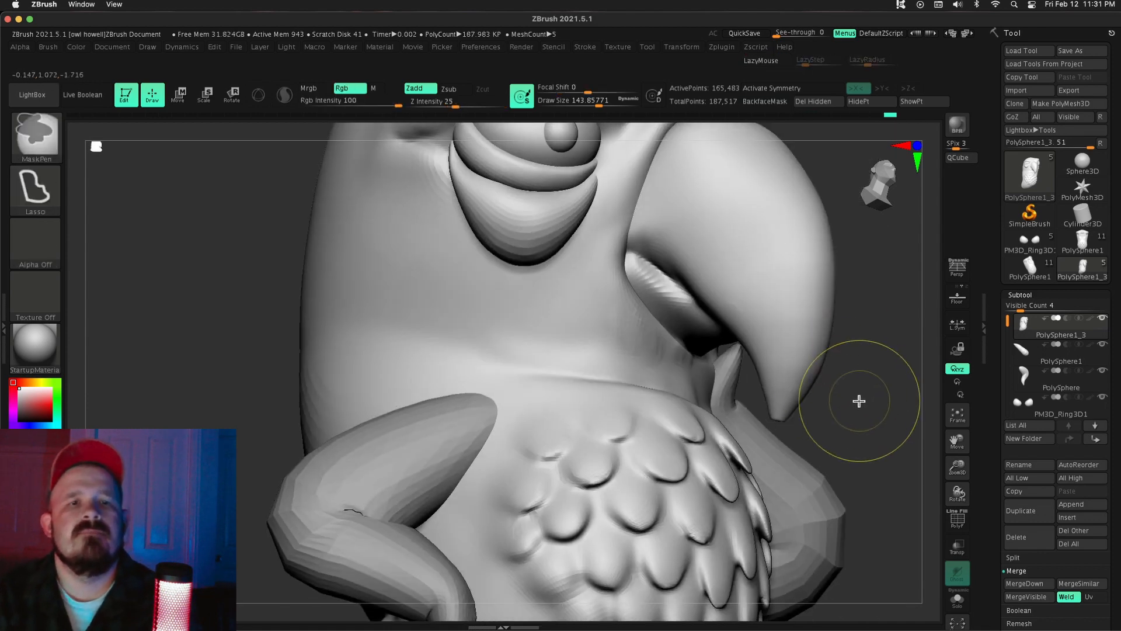
{"action": "left_click_drag", "start_coordinate": [858, 401], "coordinate": [835, 397]}
{"action": "left_click_drag", "start_coordinate": [881, 326], "coordinate": [818, 328]}
{"action": "mouse_move", "coordinate": [709, 345]}
{"action": "left_mouse_down"}
{"action": "mouse_move", "coordinate": [743, 345]}
{"action": "mouse_move", "coordinate": [656, 366]}
{"action": "left_mouse_up"}
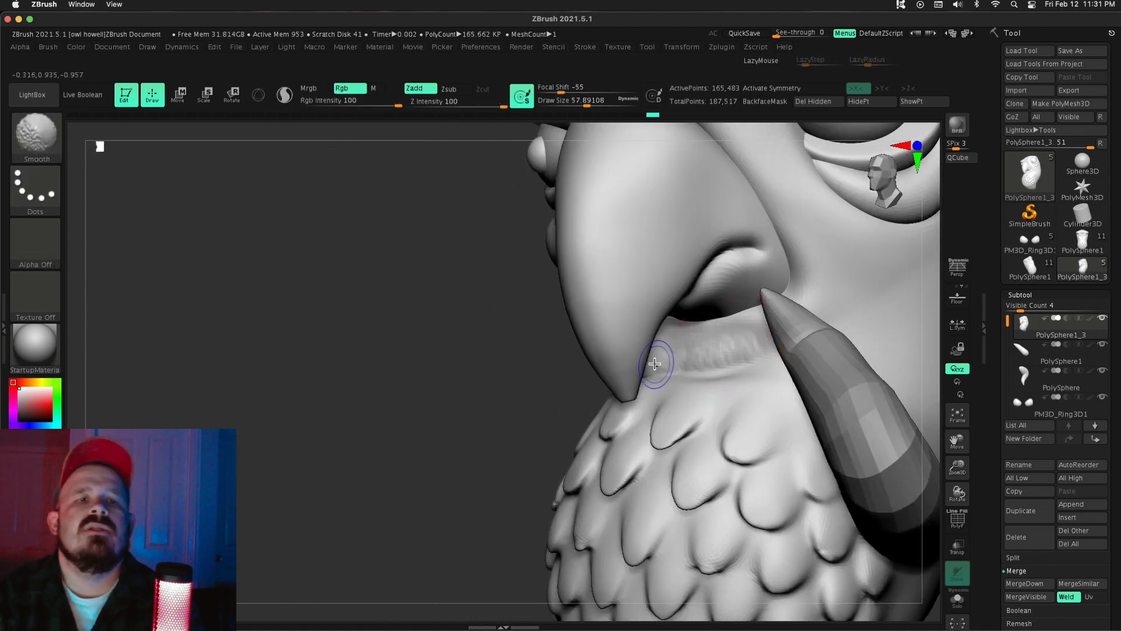
{"action": "left_click_drag", "start_coordinate": [409, 362], "coordinate": [514, 362]}
{"action": "left_click_drag", "start_coordinate": [631, 368], "coordinate": [563, 366], "text": "shift"}
{"action": "left_click_drag", "start_coordinate": [443, 339], "coordinate": [549, 329]}
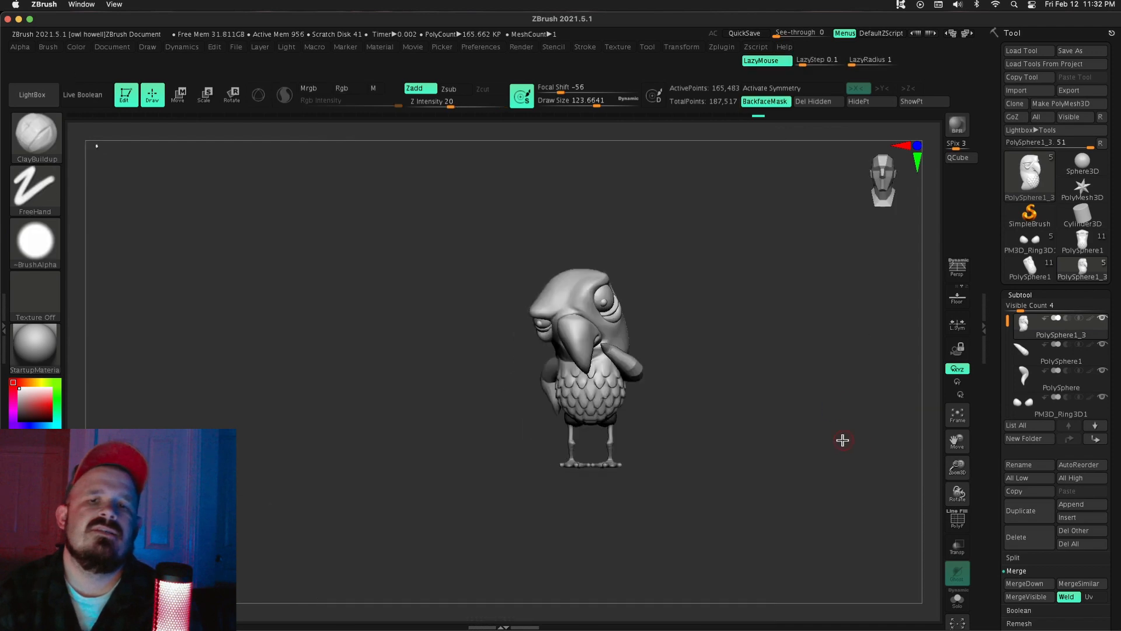
Step: Smooth the back of the neck with a larger brush and check the whole bird from the front
{"action": "key", "text": "s"}
{"action": "mouse_move", "coordinate": [843, 440]}
{"action": "left_mouse_down"}
{"action": "mouse_move", "coordinate": [641, 318]}
{"action": "mouse_move", "coordinate": [650, 319]}
{"action": "left_mouse_up"}
{"action": "left_click_drag", "start_coordinate": [847, 502], "coordinate": [945, 516]}
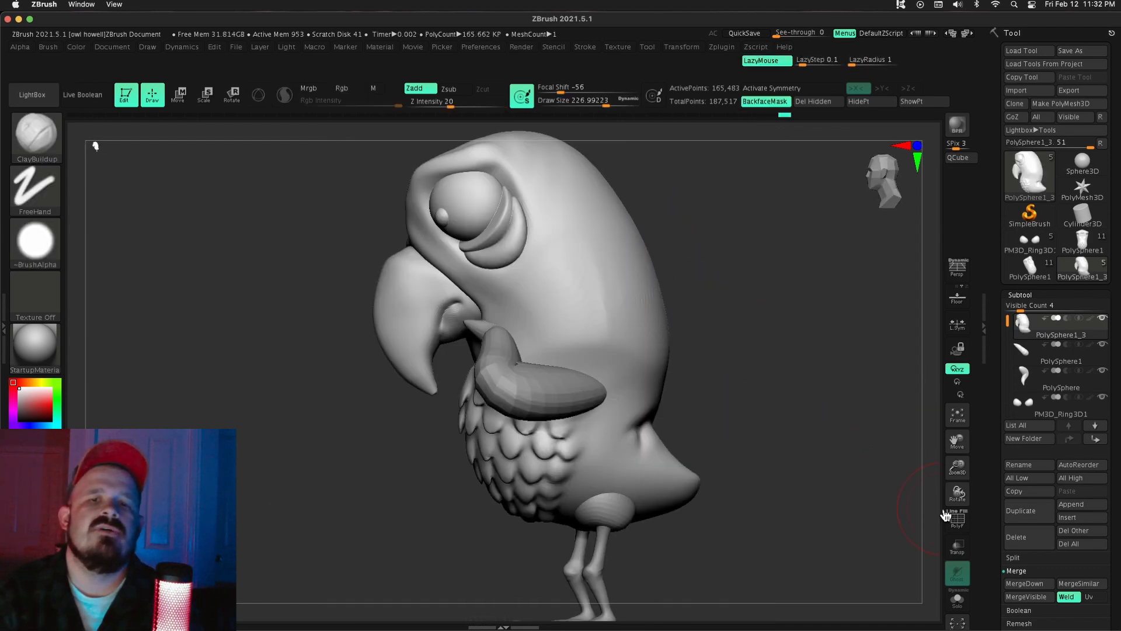
{"action": "left_click_drag", "start_coordinate": [666, 292], "coordinate": [670, 345], "text": "shift"}
{"action": "left_click_drag", "start_coordinate": [887, 374], "coordinate": [759, 374]}
{"action": "mouse_move", "coordinate": [876, 403]}
{"action": "left_mouse_down", "text": "alt"}
{"action": "mouse_move", "coordinate": [961, 448]}
{"action": "mouse_move", "coordinate": [759, 408]}
{"action": "left_mouse_up", "text": "alt"}
{"action": "left_click_drag", "start_coordinate": [864, 327], "coordinate": [858, 484]}
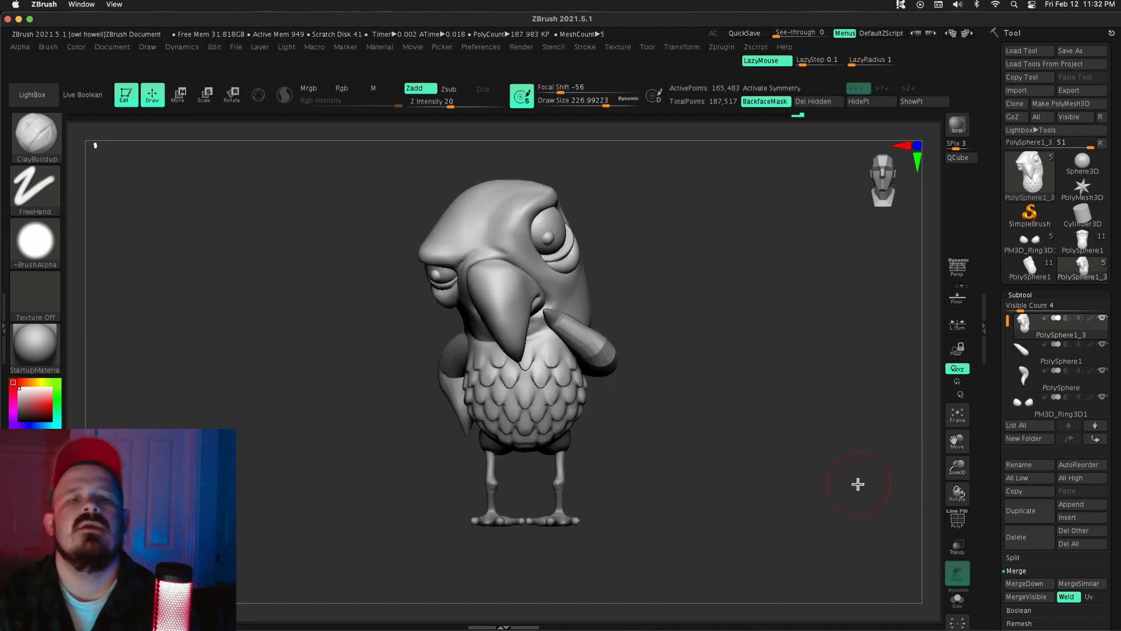
{"action": "left_click_drag", "start_coordinate": [833, 436], "coordinate": [765, 501]}
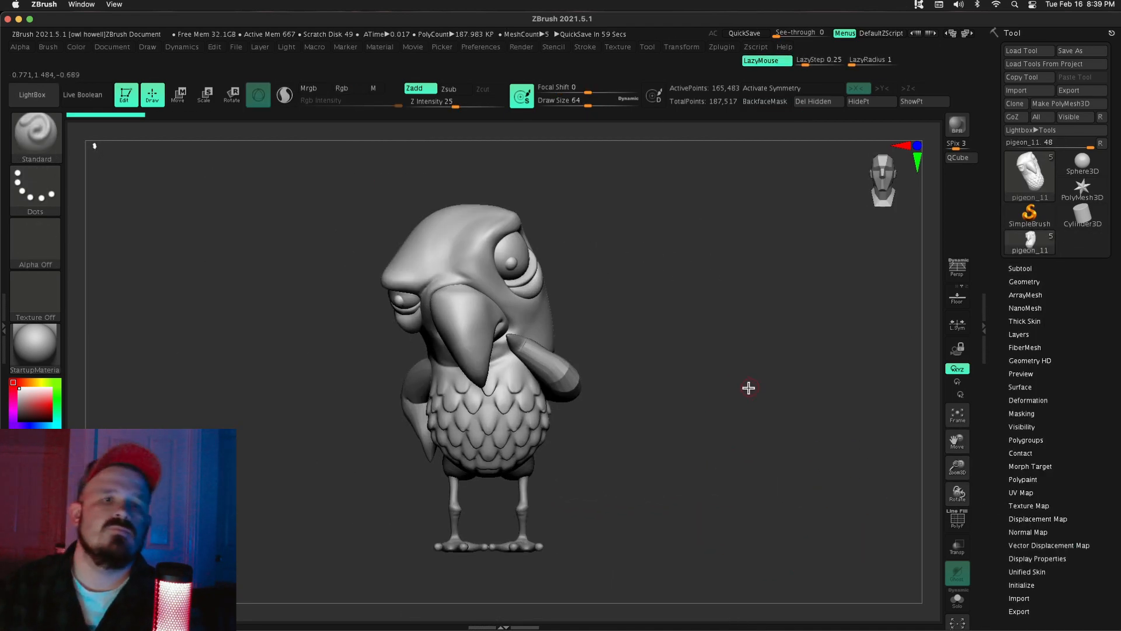
Step: Examine the face's polygroups and subtool list, briefly isolating the wide-open eye's pupil
{"action": "mouse_move", "coordinate": [745, 387]}
{"action": "left_mouse_down"}
{"action": "mouse_move", "coordinate": [660, 453]}
{"action": "mouse_move", "coordinate": [689, 451]}
{"action": "mouse_move", "coordinate": [687, 525]}
{"action": "left_mouse_up"}
{"action": "key", "text": "w"}
{"action": "left_click", "coordinate": [959, 521]}
{"action": "left_click", "coordinate": [959, 521]}
{"action": "left_click", "coordinate": [1021, 269]}
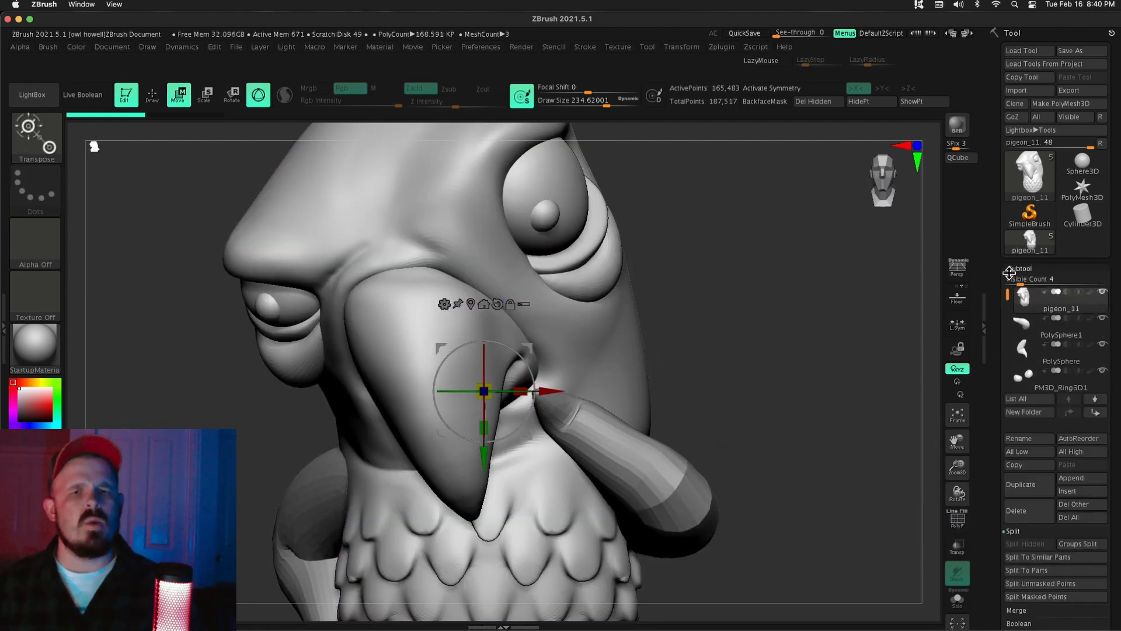
{"action": "key", "text": "q"}
{"action": "left_click", "coordinate": [546, 214], "text": "ctrl+shift"}
{"action": "left_click", "coordinate": [713, 213], "text": "ctrl+shift"}
{"action": "key", "text": "w"}
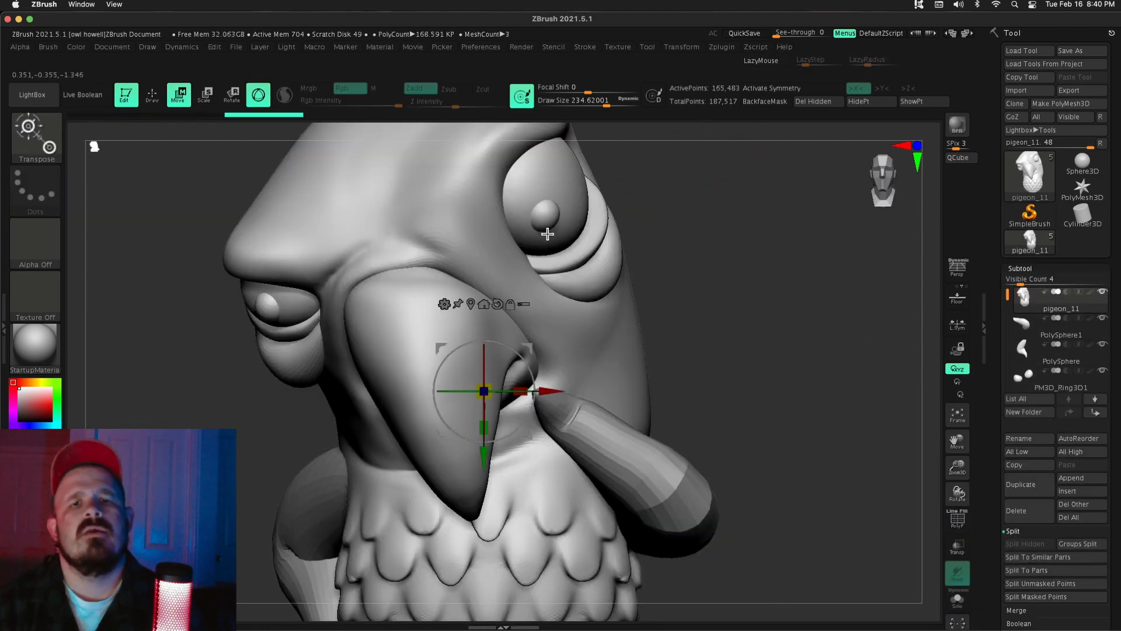
Step: Mask everything except the wide-open eye's pupil and shift it down toward the beak
{"action": "left_click", "coordinate": [600, 313], "text": "ctrl"}
{"action": "left_click", "coordinate": [490, 251], "text": "ctrl"}
{"action": "left_click", "coordinate": [600, 303], "text": "ctrl"}
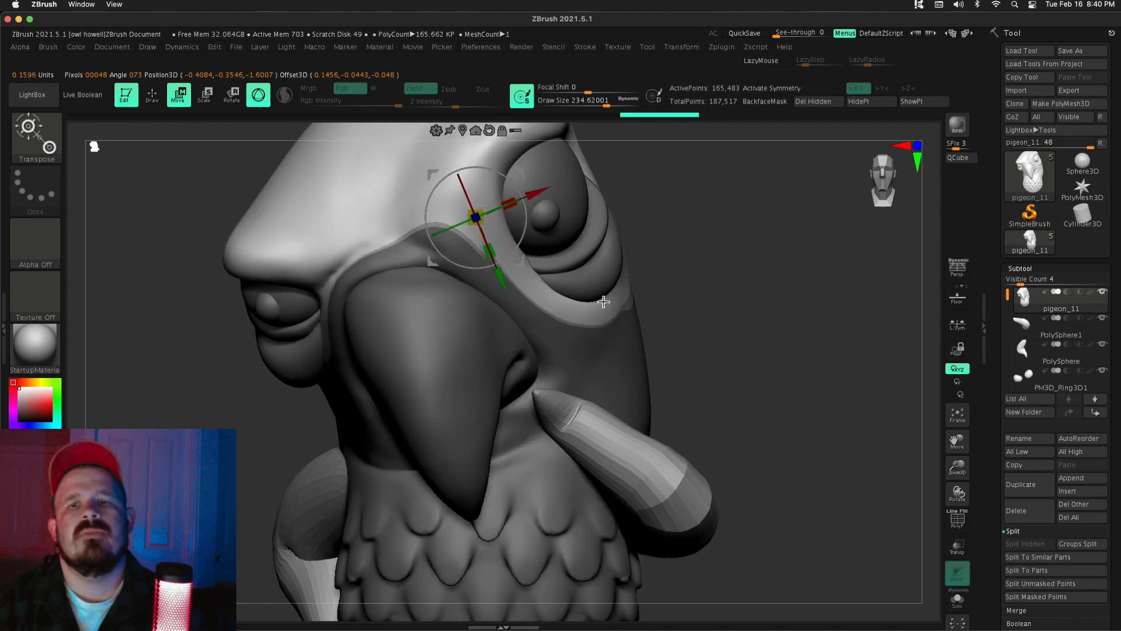
{"action": "left_click", "coordinate": [548, 217], "text": "ctrl"}
{"action": "mouse_move", "coordinate": [681, 240]}
{"action": "left_mouse_down", "text": "alt"}
{"action": "mouse_move", "coordinate": [681, 251]}
{"action": "mouse_move", "coordinate": [738, 216]}
{"action": "left_mouse_up", "text": "alt"}
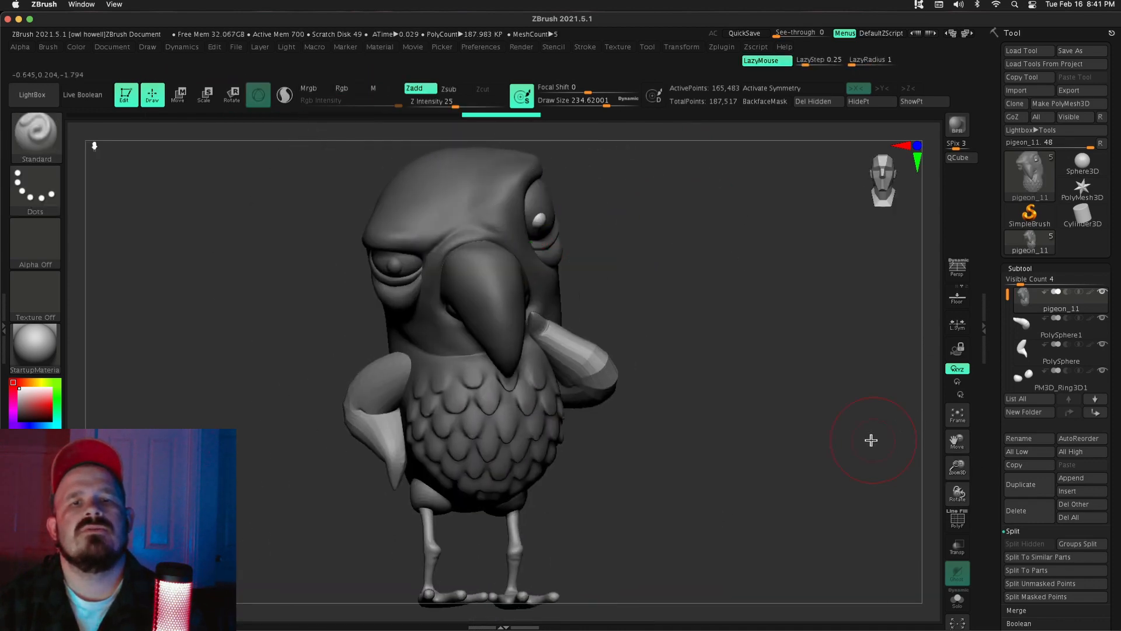
{"action": "left_click_drag", "start_coordinate": [871, 439], "coordinate": [835, 477]}
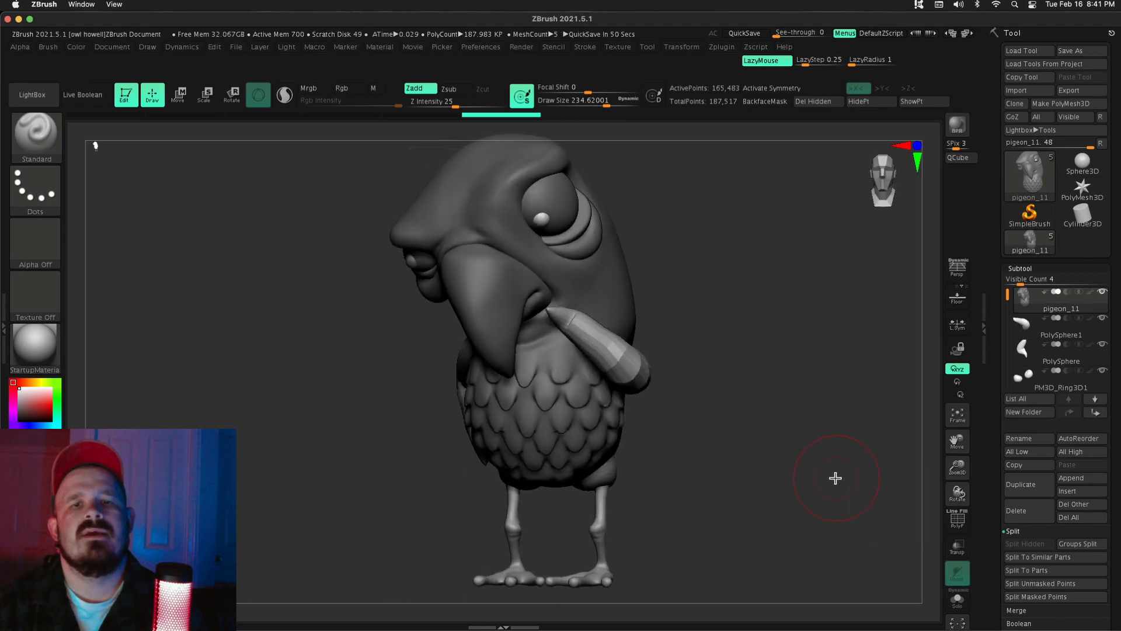
{"action": "left_click_drag", "start_coordinate": [260, 304], "coordinate": [304, 292]}
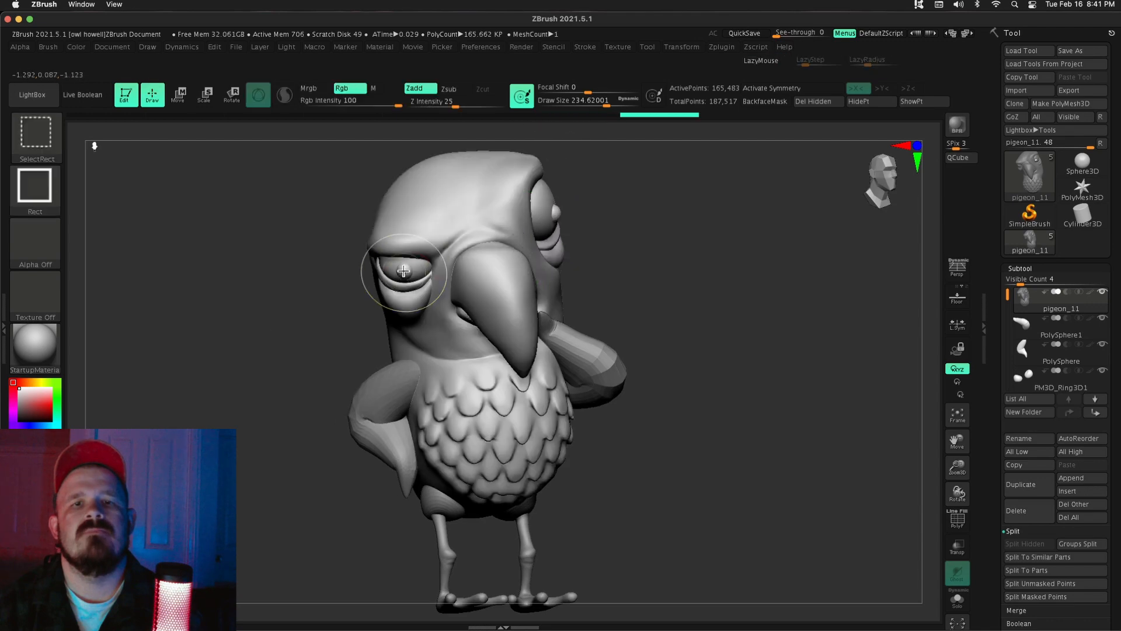
Step: Mask all but the half-closed eye's pupil and move it along the eyeball toward the beak
{"action": "key", "text": "w"}
{"action": "left_click", "coordinate": [403, 271], "text": "ctrl"}
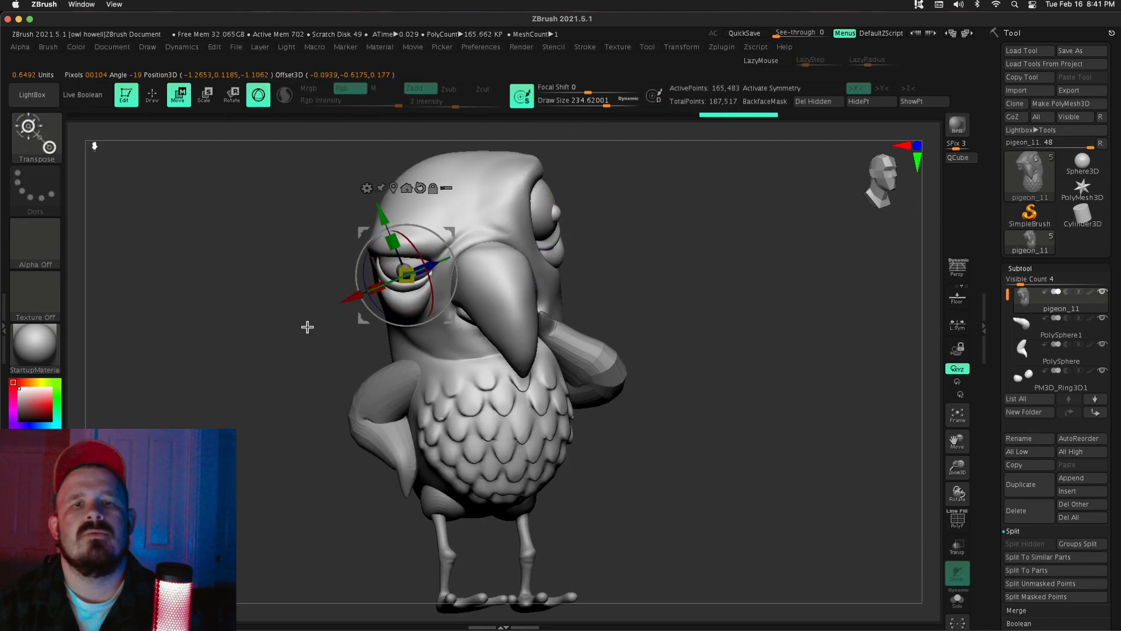
{"action": "left_click_drag", "start_coordinate": [308, 325], "coordinate": [263, 327]}
{"action": "left_click_drag", "start_coordinate": [263, 281], "coordinate": [280, 362], "text": "alt"}
{"action": "left_click_drag", "start_coordinate": [281, 280], "coordinate": [385, 251]}
{"action": "left_click_drag", "start_coordinate": [414, 217], "coordinate": [416, 223]}
{"action": "left_click_drag", "start_coordinate": [269, 280], "coordinate": [350, 274]}
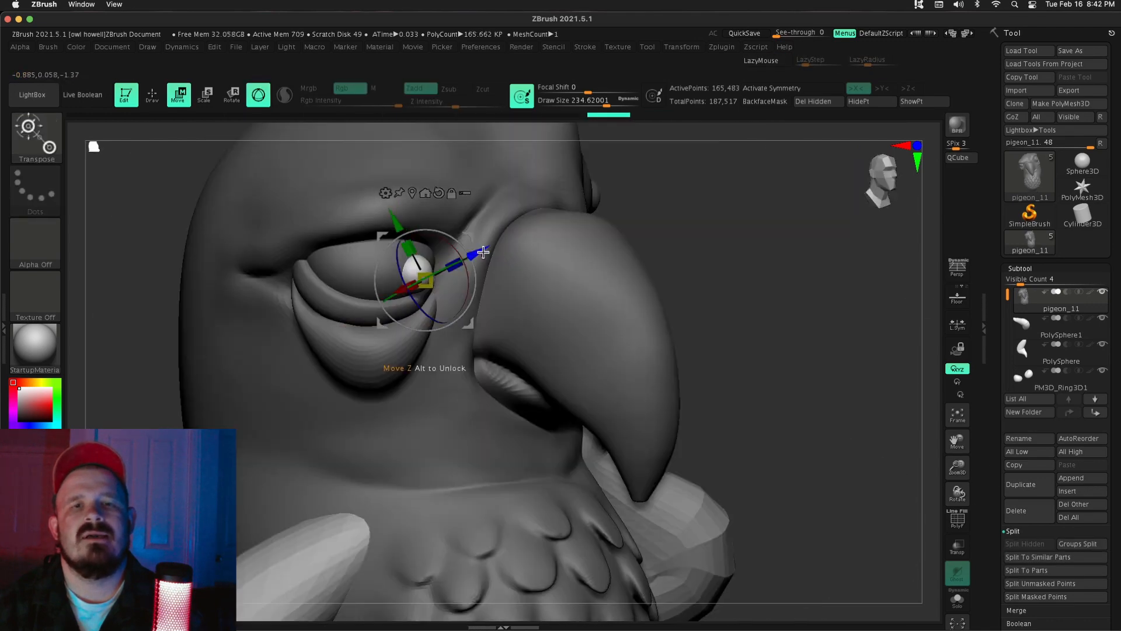
{"action": "left_click_drag", "start_coordinate": [327, 222], "coordinate": [257, 234]}
{"action": "left_click_drag", "start_coordinate": [957, 466], "coordinate": [952, 435]}
{"action": "left_click_drag", "start_coordinate": [776, 373], "coordinate": [747, 456]}
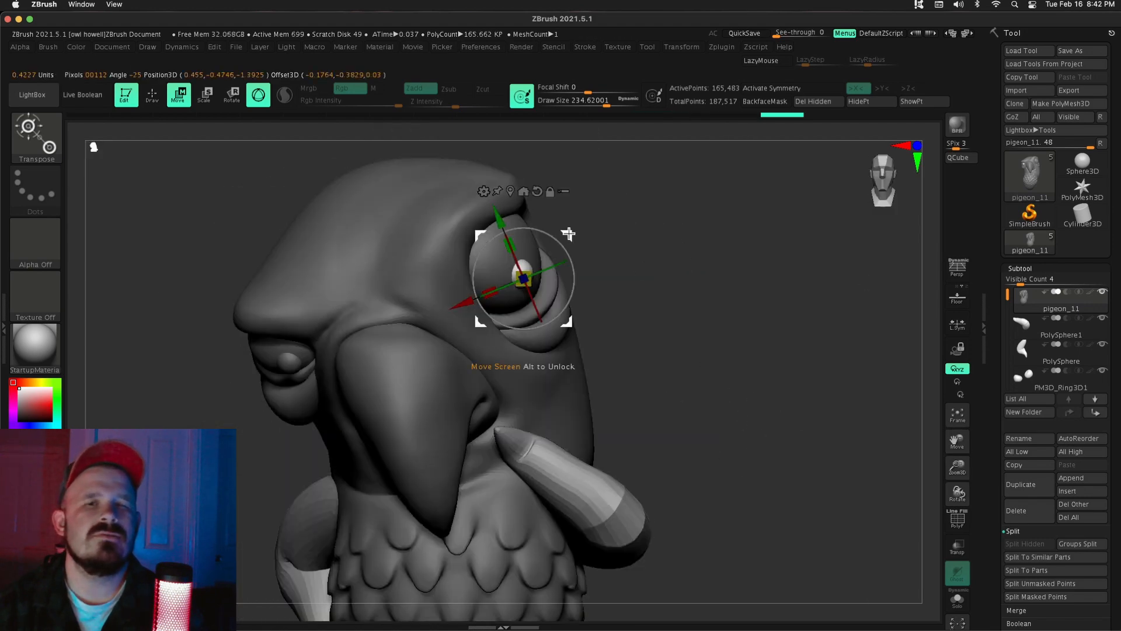
Step: Fine-tune the wide-open eye's pupil position with the gizmo so both eyes look the same way
{"action": "left_click_drag", "start_coordinate": [568, 233], "coordinate": [566, 238]}
{"action": "left_click_drag", "start_coordinate": [689, 280], "coordinate": [776, 286]}
{"action": "left_click_drag", "start_coordinate": [561, 298], "coordinate": [566, 298]}
{"action": "left_click_drag", "start_coordinate": [660, 298], "coordinate": [596, 292]}
{"action": "left_click_drag", "start_coordinate": [566, 249], "coordinate": [561, 253]}
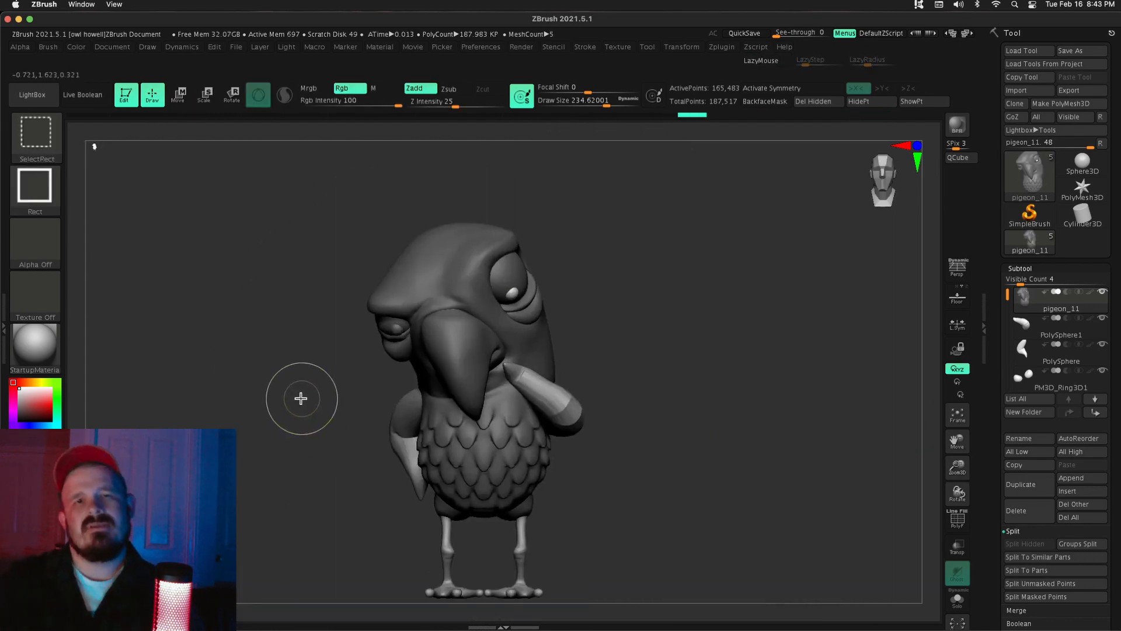
Step: Select the wing resting on the hip and bend its forearm up toward the beak
{"action": "left_click", "coordinate": [407, 456], "text": "alt"}
{"action": "key", "text": "e"}
{"action": "left_click_drag", "start_coordinate": [628, 371], "coordinate": [724, 374]}
{"action": "left_click_drag", "start_coordinate": [817, 397], "coordinate": [730, 397]}
{"action": "left_click_drag", "start_coordinate": [729, 397], "coordinate": [730, 467], "text": "alt"}
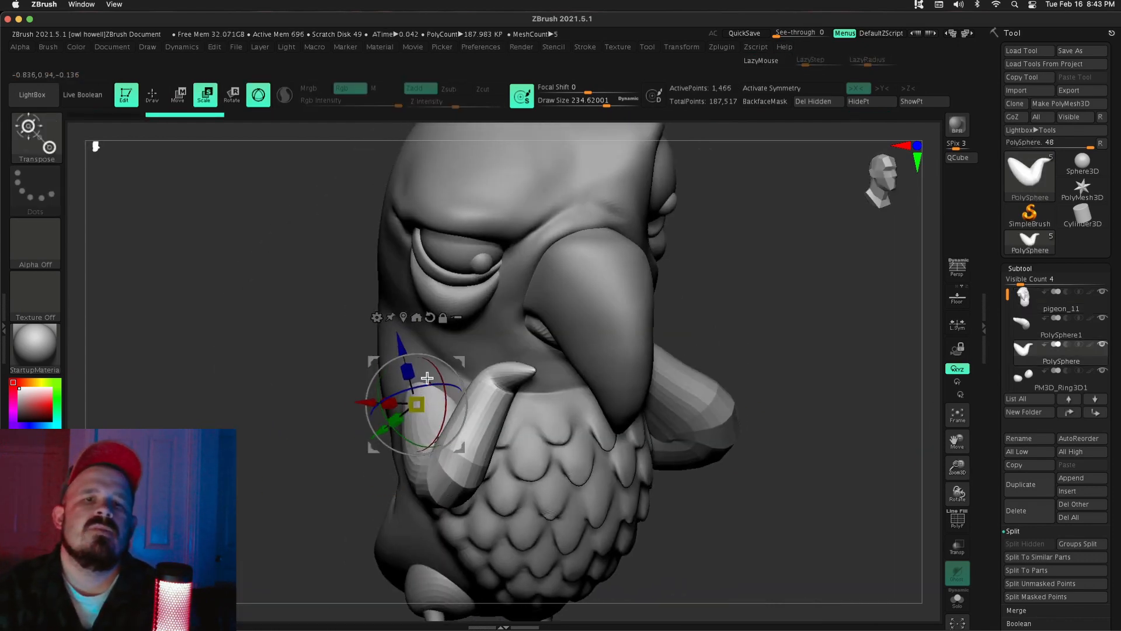
Step: Swing the wing on the wide-eye side down from the beak so its tip points at the hip
{"action": "left_click_drag", "start_coordinate": [817, 344], "coordinate": [660, 333]}
{"action": "left_click", "coordinate": [561, 409], "text": "alt"}
{"action": "mouse_move", "coordinate": [743, 415]}
{"action": "left_mouse_down", "text": "alt"}
{"action": "mouse_move", "coordinate": [863, 465]}
{"action": "mouse_move", "coordinate": [766, 366]}
{"action": "mouse_move", "coordinate": [835, 371]}
{"action": "left_mouse_up", "text": "alt"}
{"action": "key", "text": "ctrl+z"}
{"action": "left_click", "coordinate": [156, 97]}
{"action": "left_click_drag", "start_coordinate": [840, 444], "coordinate": [841, 403], "text": "alt"}
{"action": "mouse_move", "coordinate": [841, 432]}
{"action": "left_mouse_down"}
{"action": "mouse_move", "coordinate": [911, 443]}
{"action": "mouse_move", "coordinate": [870, 473]}
{"action": "mouse_move", "coordinate": [835, 469]}
{"action": "left_mouse_up"}
{"action": "left_click_drag", "start_coordinate": [648, 463], "coordinate": [596, 464]}
{"action": "left_click_drag", "start_coordinate": [678, 467], "coordinate": [701, 467], "text": "alt"}
Step: Split the legs into separate subtools with Split To Similar Parts and select the wide-eye side leg
{"action": "left_click", "coordinate": [604, 459], "text": "alt"}
{"action": "left_click", "coordinate": [1046, 558]}
{"action": "left_click", "coordinate": [870, 595]}
{"action": "left_click", "coordinate": [569, 488], "text": "alt"}
Step: Swing the wide-eye side leg forward and up from the hip so its foot leaves the ground
{"action": "left_click", "coordinate": [205, 94]}
{"action": "left_click", "coordinate": [532, 228]}
{"action": "left_click_drag", "start_coordinate": [558, 495], "coordinate": [558, 391], "text": "alt"}
{"action": "mouse_move", "coordinate": [672, 455]}
{"action": "left_mouse_down"}
{"action": "mouse_move", "coordinate": [776, 456]}
{"action": "mouse_move", "coordinate": [672, 455]}
{"action": "left_mouse_up"}
{"action": "mouse_move", "coordinate": [576, 333]}
{"action": "left_mouse_down"}
{"action": "mouse_move", "coordinate": [590, 395]}
{"action": "mouse_move", "coordinate": [566, 345]}
{"action": "mouse_move", "coordinate": [650, 383]}
{"action": "left_mouse_up"}
{"action": "left_click", "coordinate": [153, 96]}
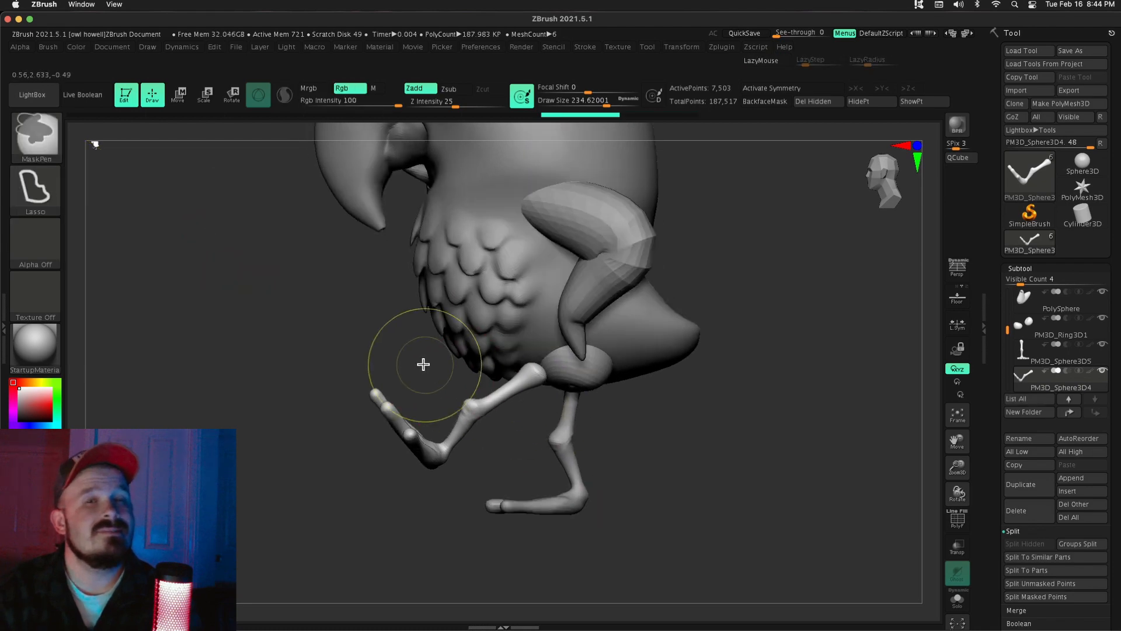
Step: Twist the raised leg's foot at the ankle with the gizmo and check how the leg meets the thigh
{"action": "key", "text": "w"}
{"action": "left_click_drag", "start_coordinate": [698, 408], "coordinate": [741, 353]}
{"action": "left_click", "coordinate": [258, 95]}
{"action": "left_click_drag", "start_coordinate": [659, 371], "coordinate": [684, 352]}
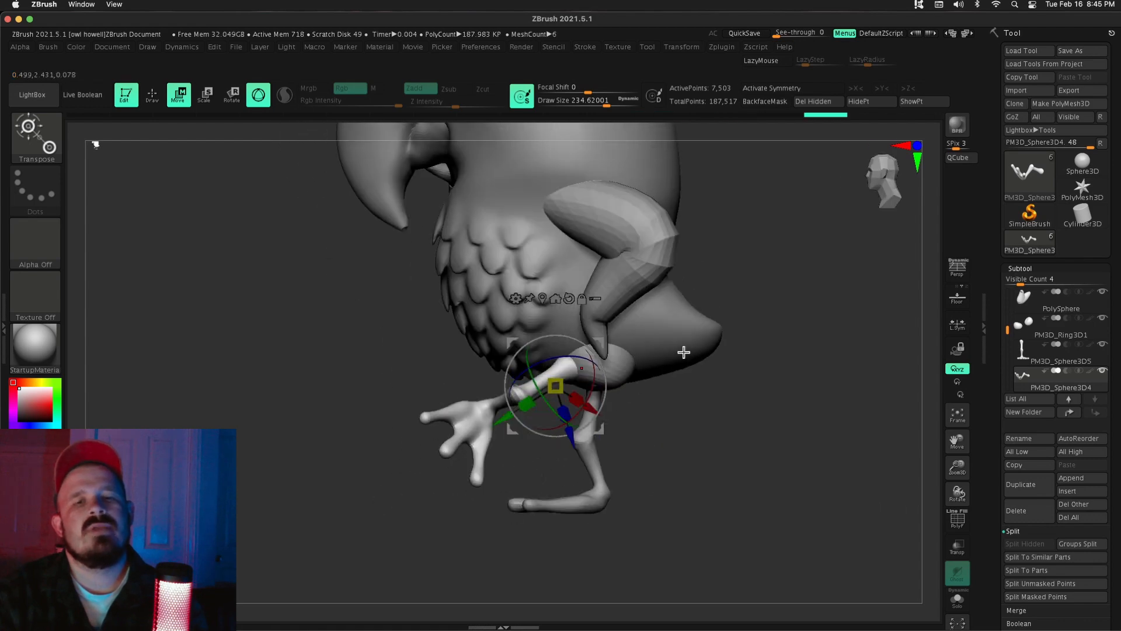
{"action": "left_click_drag", "start_coordinate": [718, 412], "coordinate": [783, 418]}
{"action": "mouse_move", "coordinate": [956, 467]}
{"action": "left_mouse_down"}
{"action": "mouse_move", "coordinate": [923, 442]}
{"action": "mouse_move", "coordinate": [951, 470]}
{"action": "left_mouse_up"}
{"action": "mouse_move", "coordinate": [666, 373]}
{"action": "left_mouse_down"}
{"action": "mouse_move", "coordinate": [708, 358]}
{"action": "mouse_move", "coordinate": [600, 368]}
{"action": "mouse_move", "coordinate": [650, 374]}
{"action": "mouse_move", "coordinate": [690, 333]}
{"action": "mouse_move", "coordinate": [865, 368]}
{"action": "left_mouse_up"}
{"action": "left_click", "coordinate": [657, 367], "text": "alt"}
{"action": "left_click_drag", "start_coordinate": [955, 459], "coordinate": [949, 485]}
{"action": "left_click_drag", "start_coordinate": [776, 380], "coordinate": [821, 378]}
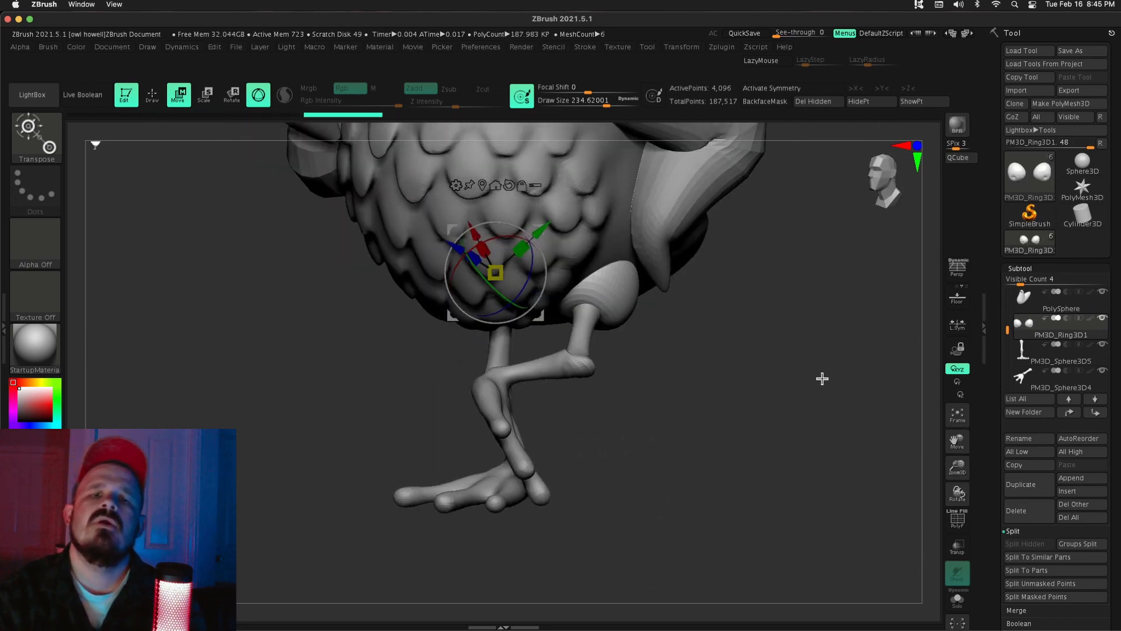
Step: Reselect the raised leg and pose its masked lower section with the Transpose line
{"action": "left_click", "coordinate": [567, 353], "text": "alt"}
{"action": "key", "text": "q"}
{"action": "mouse_move", "coordinate": [742, 397]}
{"action": "left_mouse_down"}
{"action": "mouse_move", "coordinate": [660, 401]}
{"action": "mouse_move", "coordinate": [562, 428]}
{"action": "mouse_move", "coordinate": [672, 429]}
{"action": "left_mouse_up"}
{"action": "key", "text": "r"}
{"action": "key", "text": "y"}
{"action": "mouse_move", "coordinate": [580, 413]}
{"action": "left_mouse_down"}
{"action": "mouse_move", "coordinate": [746, 460]}
{"action": "mouse_move", "coordinate": [750, 502]}
{"action": "left_mouse_up"}
{"action": "key", "text": "w"}
{"action": "left_click_drag", "start_coordinate": [785, 406], "coordinate": [814, 373]}
{"action": "key", "text": "w"}
Step: Rotate the raised foot at the ankle with a Transpose line, checking it from below and the front
{"action": "left_click_drag", "start_coordinate": [710, 452], "coordinate": [600, 398]}
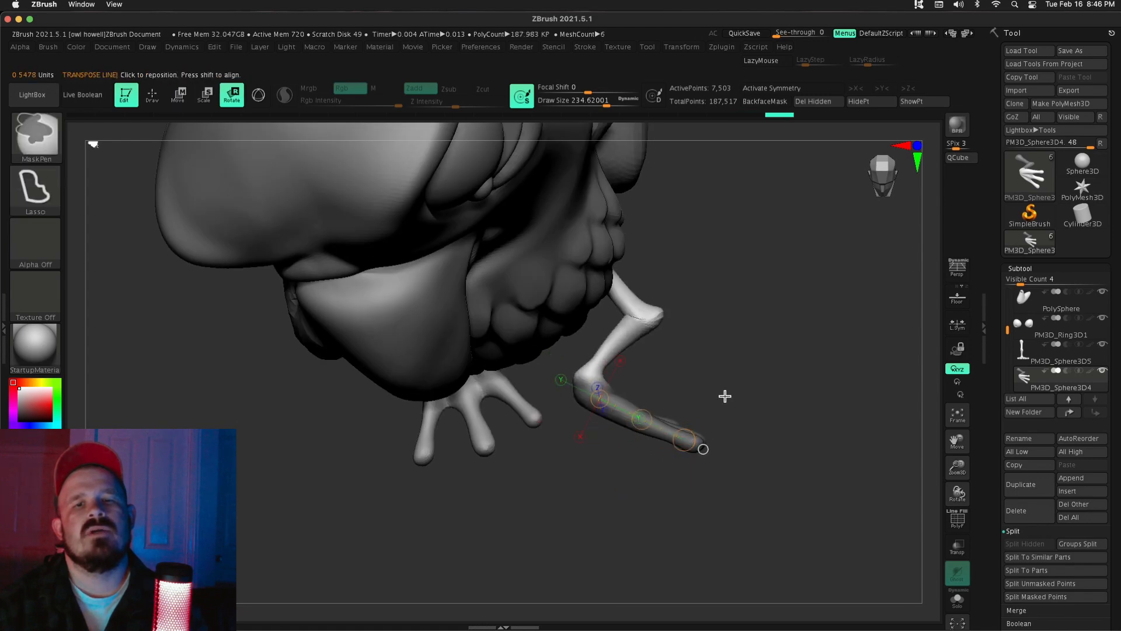
{"action": "left_click_drag", "start_coordinate": [731, 418], "coordinate": [671, 435]}
{"action": "key", "text": "r"}
{"action": "left_click_drag", "start_coordinate": [584, 412], "coordinate": [613, 507]}
{"action": "left_click_drag", "start_coordinate": [785, 432], "coordinate": [730, 461]}
{"action": "left_click_drag", "start_coordinate": [613, 511], "coordinate": [588, 387]}
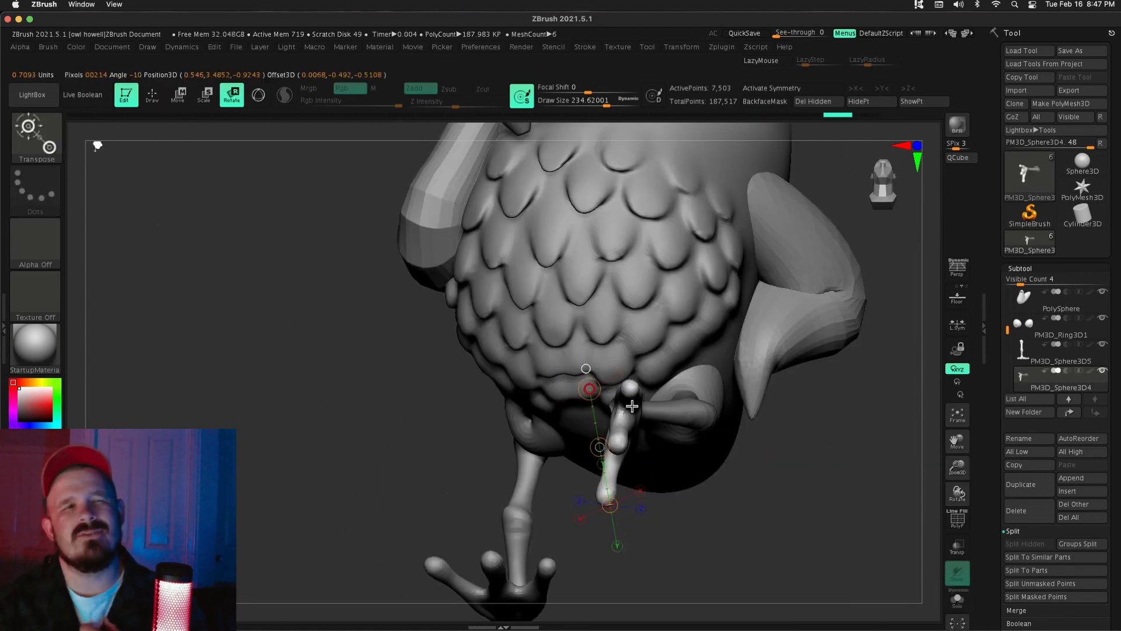
Step: Reposition the raised foot with Transpose Move so the toes hang down beneath the body
{"action": "key", "text": "w"}
{"action": "left_click_drag", "start_coordinate": [747, 456], "coordinate": [701, 426]}
{"action": "left_click_drag", "start_coordinate": [610, 462], "coordinate": [592, 462]}
{"action": "left_click_drag", "start_coordinate": [701, 496], "coordinate": [646, 503]}
{"action": "mouse_move", "coordinate": [731, 406]}
{"action": "left_mouse_down"}
{"action": "mouse_move", "coordinate": [776, 440]}
{"action": "mouse_move", "coordinate": [183, 143]}
{"action": "left_mouse_up"}
{"action": "key", "text": "q"}
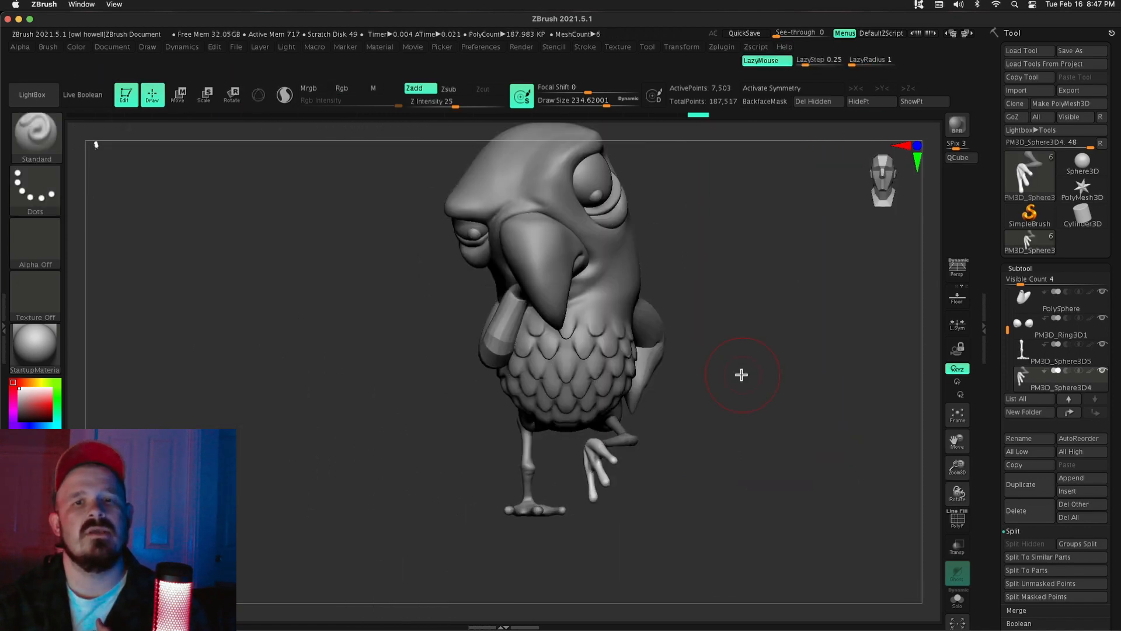
Step: Split the thighs into separate subtools and rotate the raised leg's thigh to follow the leg
{"action": "left_click", "coordinate": [500, 262], "text": "alt"}
{"action": "left_click_drag", "start_coordinate": [596, 350], "coordinate": [528, 333]}
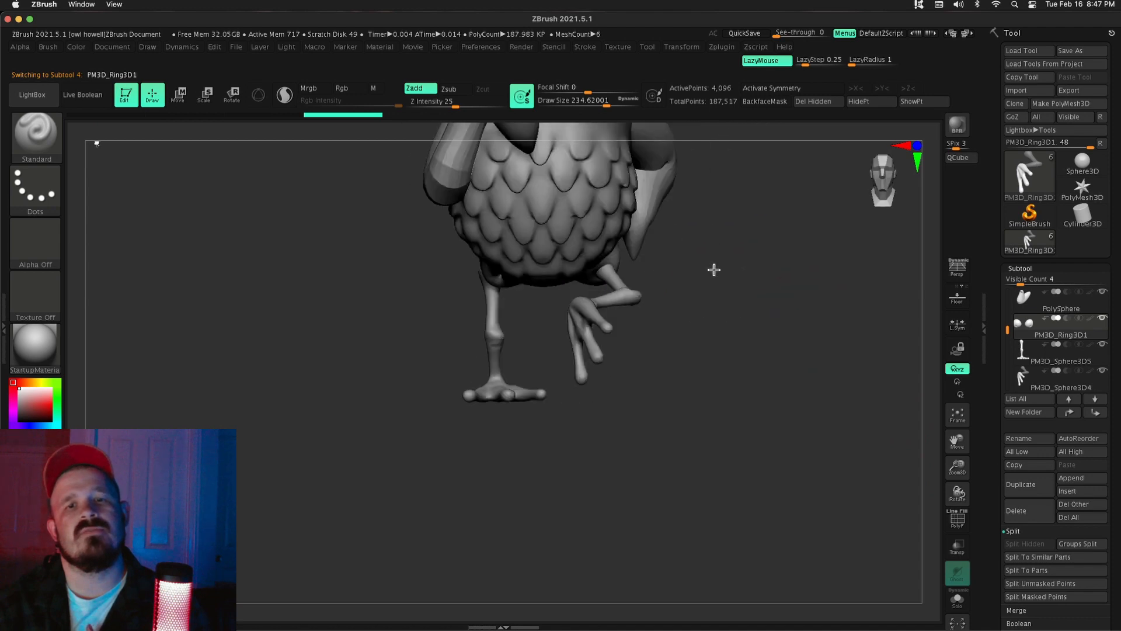
{"action": "left_click_drag", "start_coordinate": [730, 324], "coordinate": [876, 385]}
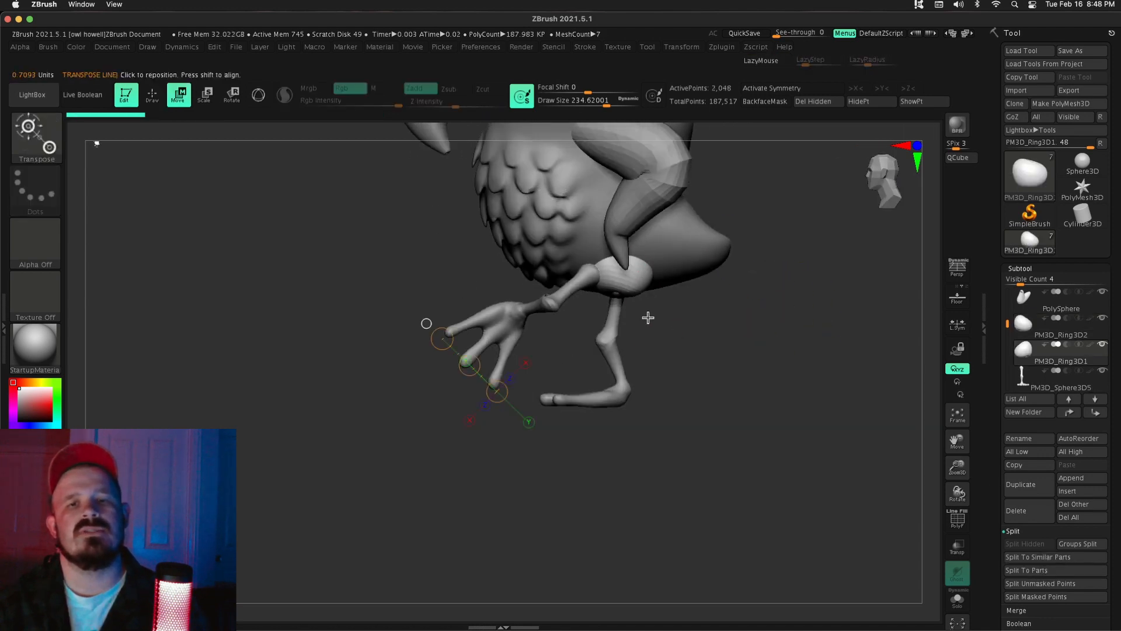
{"action": "left_click_drag", "start_coordinate": [668, 235], "coordinate": [661, 246]}
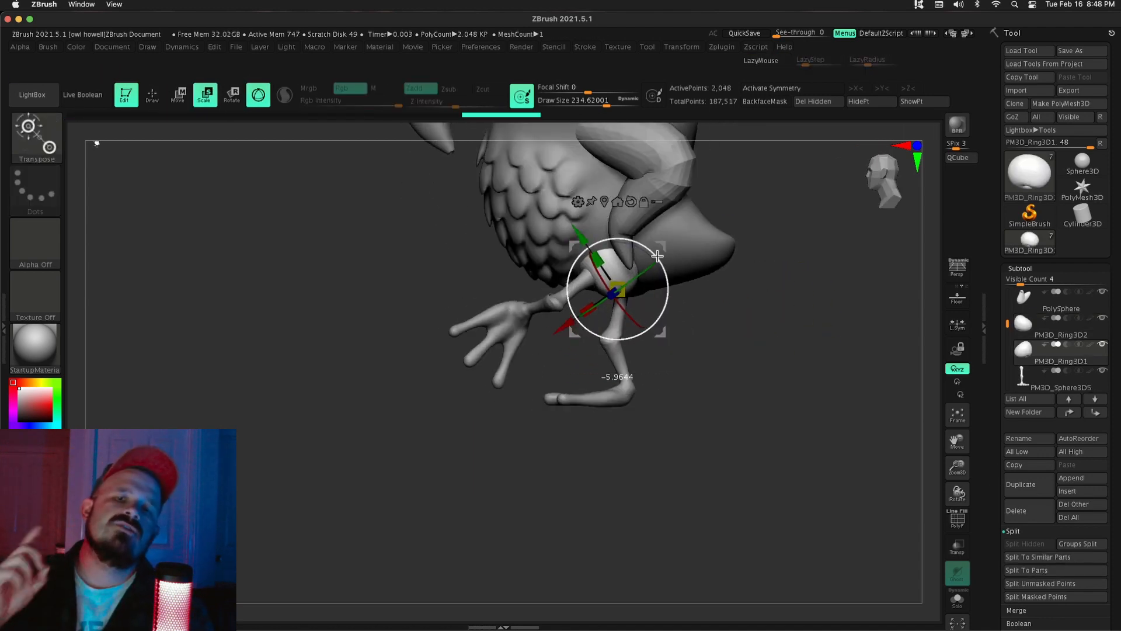
{"action": "left_click_drag", "start_coordinate": [712, 409], "coordinate": [818, 420]}
{"action": "key", "text": "q"}
{"action": "left_click_drag", "start_coordinate": [825, 484], "coordinate": [689, 468]}
Step: Select the standing leg's thigh, centre the gizmo on it and reposition it under the body
{"action": "left_click", "coordinate": [530, 269], "text": "alt"}
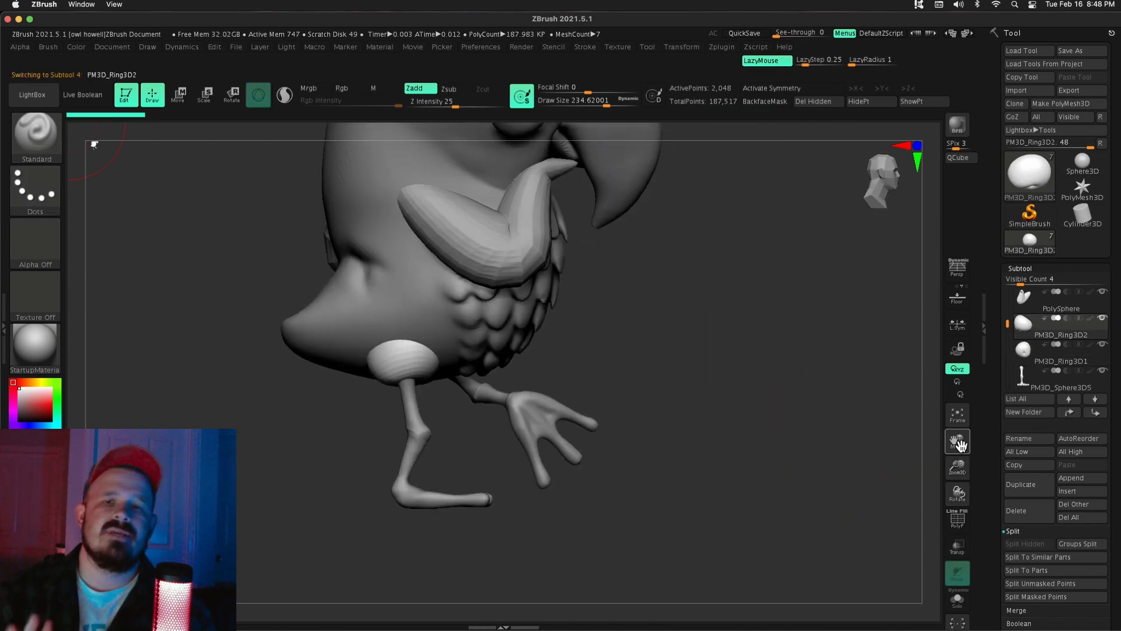
{"action": "left_click_drag", "start_coordinate": [958, 446], "coordinate": [958, 502]}
{"action": "key", "text": "w"}
{"action": "left_click", "coordinate": [454, 169]}
{"action": "left_click_drag", "start_coordinate": [667, 356], "coordinate": [736, 357]}
{"action": "left_click_drag", "start_coordinate": [958, 442], "coordinate": [953, 376]}
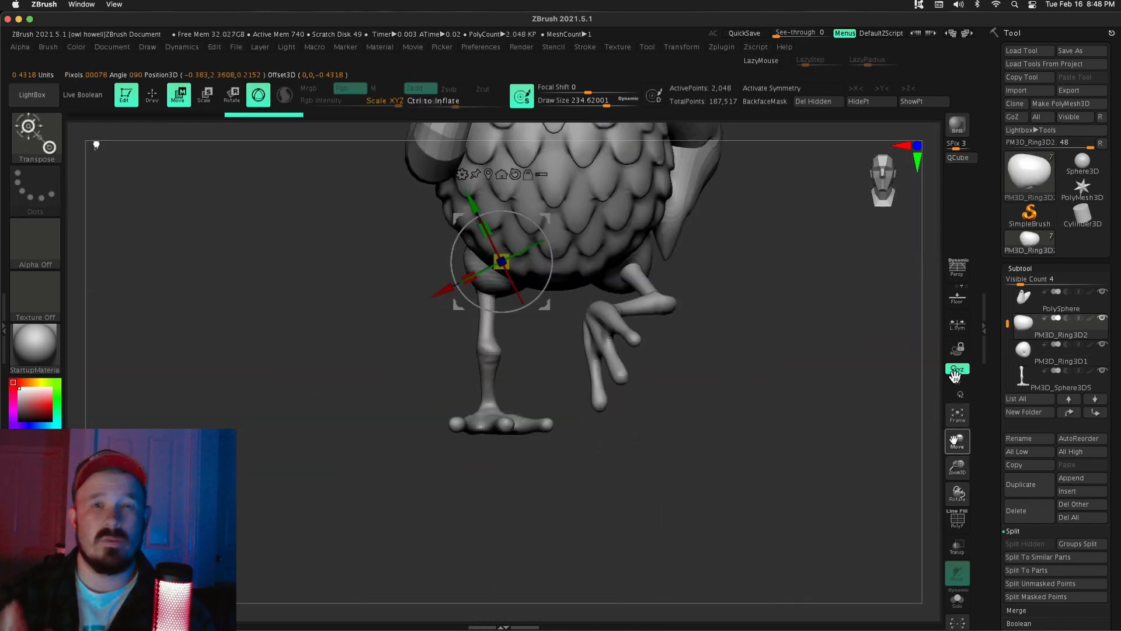
{"action": "mouse_move", "coordinate": [753, 444]}
{"action": "left_mouse_down"}
{"action": "mouse_move", "coordinate": [710, 403]}
{"action": "mouse_move", "coordinate": [753, 446]}
{"action": "left_mouse_up"}
Step: Centre the gizmo on the standing leg, mask its foot and tilt the leg so the foot sits under the body
{"action": "left_click", "coordinate": [491, 312], "text": "alt"}
{"action": "key", "text": "f"}
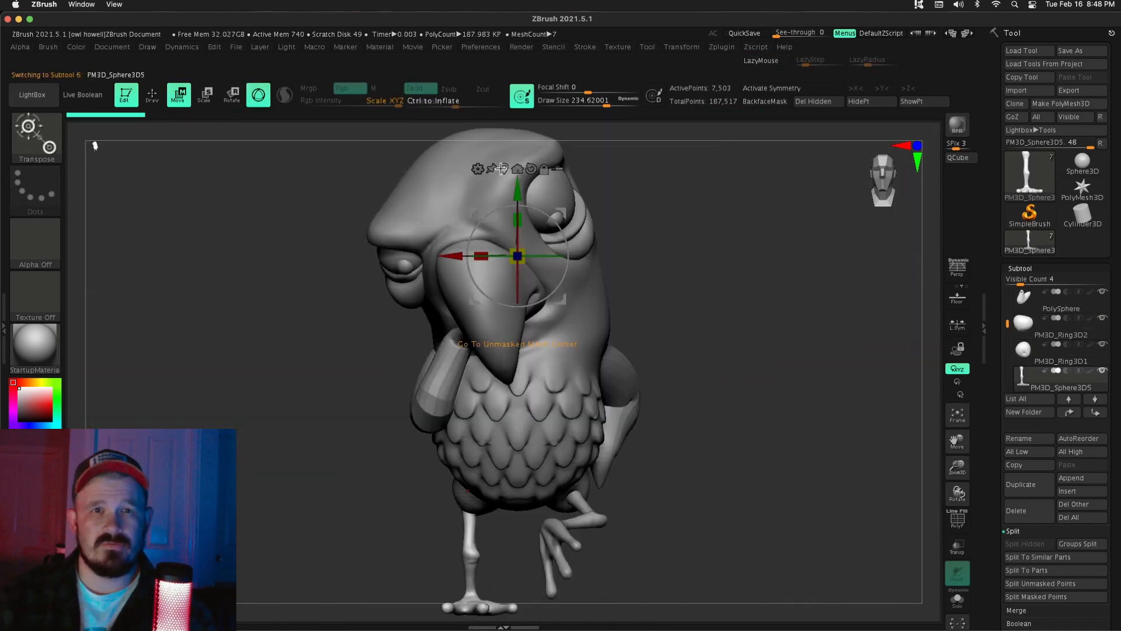
{"action": "left_click", "coordinate": [504, 169]}
{"action": "key", "text": "f"}
{"action": "left_click_drag", "start_coordinate": [957, 467], "coordinate": [958, 409]}
{"action": "left_click_drag", "start_coordinate": [964, 466], "coordinate": [964, 507]}
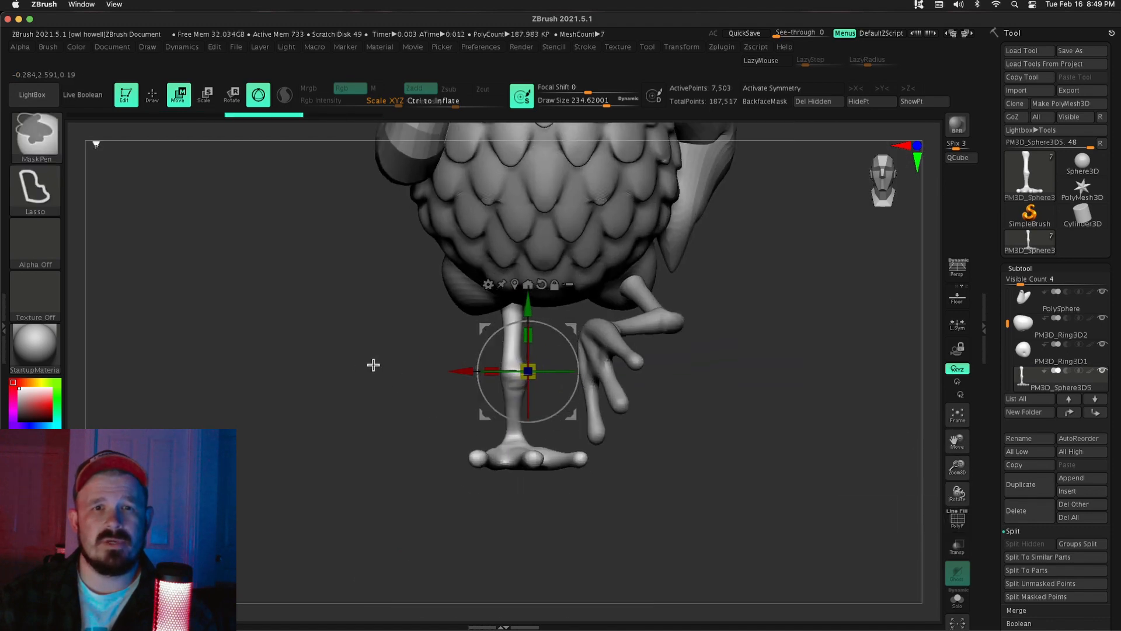
{"action": "mouse_move", "coordinate": [347, 366]}
{"action": "left_mouse_down"}
{"action": "mouse_move", "coordinate": [433, 370]}
{"action": "mouse_move", "coordinate": [363, 375]}
{"action": "left_mouse_up"}
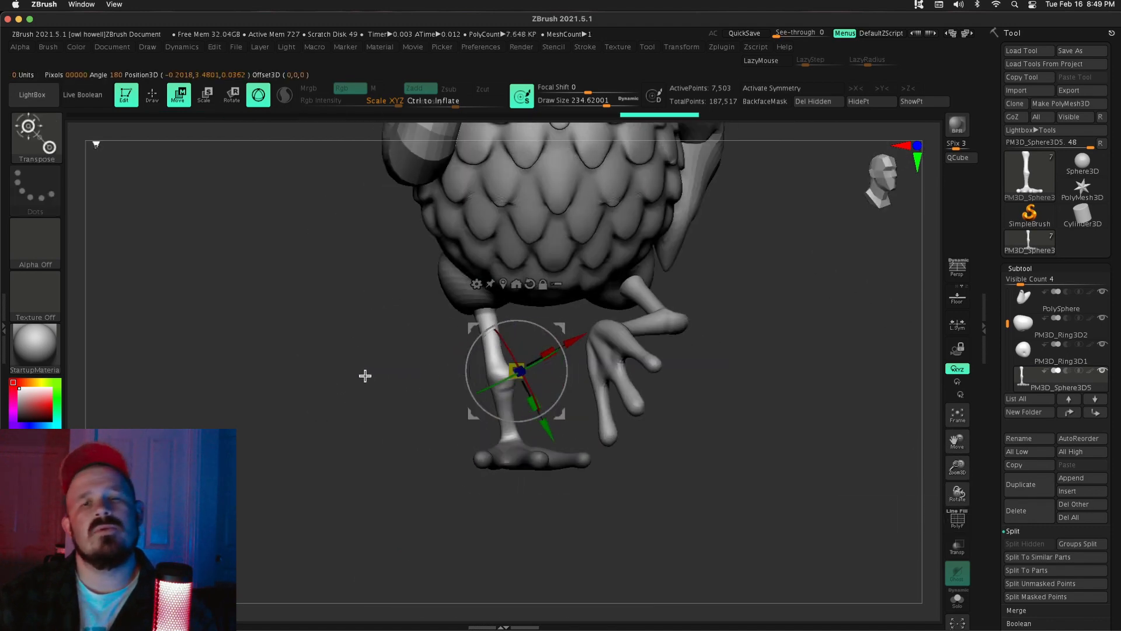
{"action": "mouse_move", "coordinate": [958, 467]}
{"action": "left_mouse_down"}
{"action": "mouse_move", "coordinate": [952, 374]}
{"action": "mouse_move", "coordinate": [937, 479]}
{"action": "left_mouse_up"}
{"action": "key", "text": "q"}
{"action": "key", "text": "e"}
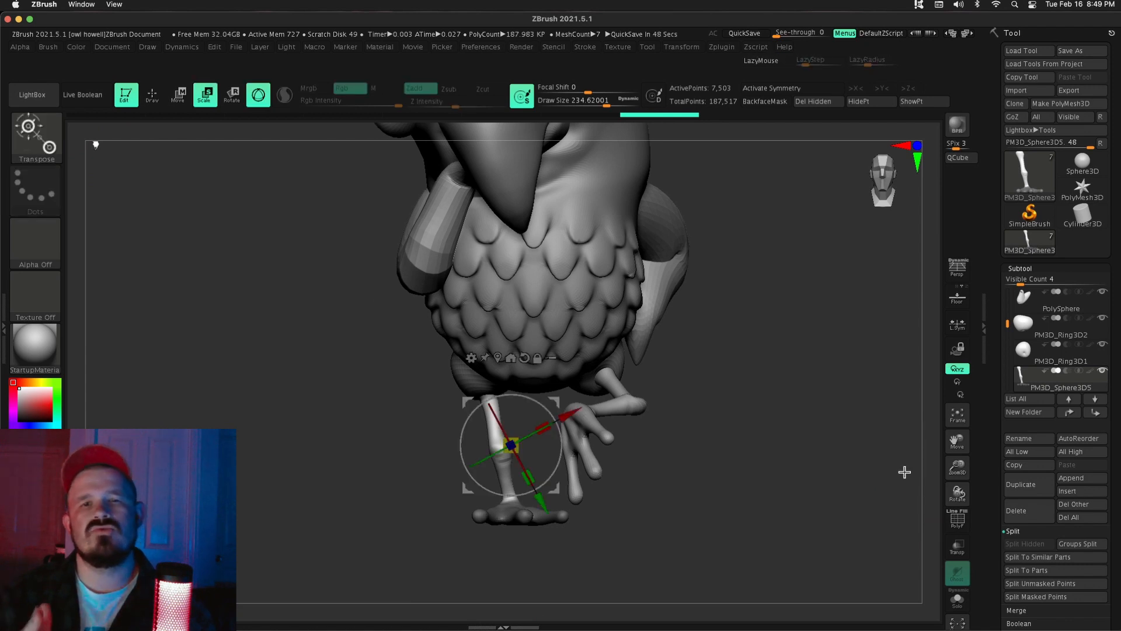
Step: Examine the tilted standing leg against the body from several angles and reselect it for repositioning
{"action": "left_click", "coordinate": [144, 96]}
{"action": "mouse_move", "coordinate": [958, 467]}
{"action": "left_mouse_down"}
{"action": "mouse_move", "coordinate": [936, 393]}
{"action": "mouse_move", "coordinate": [907, 471]}
{"action": "mouse_move", "coordinate": [843, 459]}
{"action": "mouse_move", "coordinate": [900, 465]}
{"action": "mouse_move", "coordinate": [951, 495]}
{"action": "left_mouse_up"}
{"action": "left_click_drag", "start_coordinate": [889, 465], "coordinate": [721, 406]}
{"action": "left_click_drag", "start_coordinate": [957, 471], "coordinate": [954, 497]}
{"action": "left_click_drag", "start_coordinate": [846, 502], "coordinate": [785, 385]}
{"action": "key", "text": "w"}
{"action": "left_click", "coordinate": [479, 474], "text": "alt"}
{"action": "left_click_drag", "start_coordinate": [841, 344], "coordinate": [958, 344]}
{"action": "left_click", "coordinate": [497, 433], "text": "alt"}
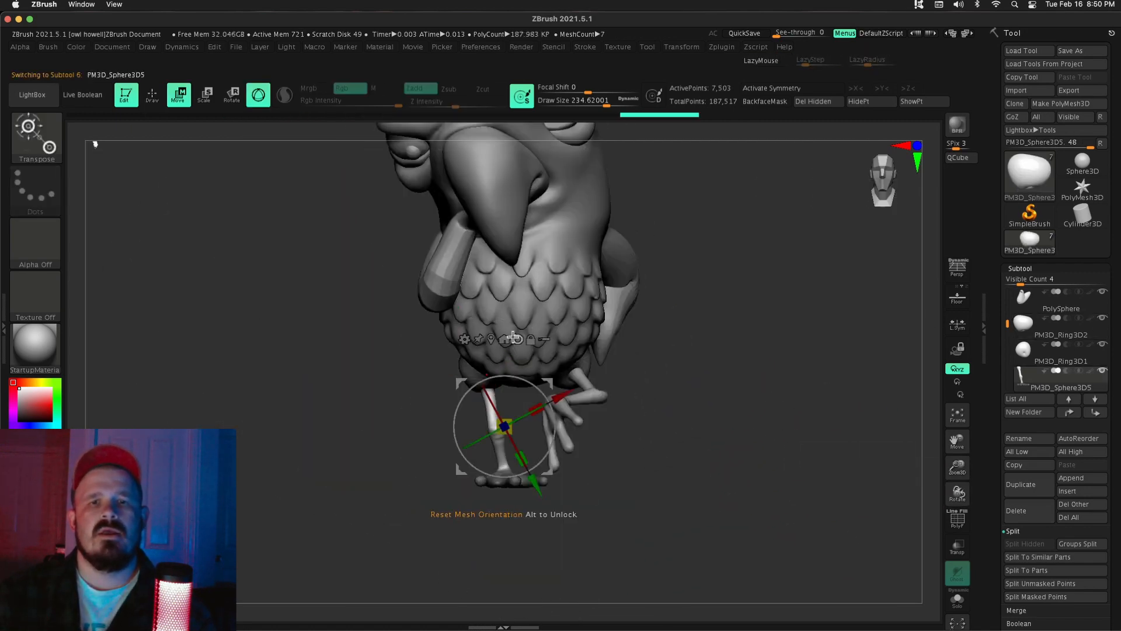
Step: Compare the pose before and after the standing leg's tilt by undoing and redoing the recent edits
{"action": "key", "text": "super+z"}
{"action": "key", "text": "super+z"}
{"action": "key", "text": "super+z"}
{"action": "key", "text": "super+z"}
{"action": "key", "text": "super+z"}
{"action": "key", "text": "super+z"}
{"action": "key", "text": "super+z"}
{"action": "key", "text": "super+z"}
{"action": "key", "text": "super+z"}
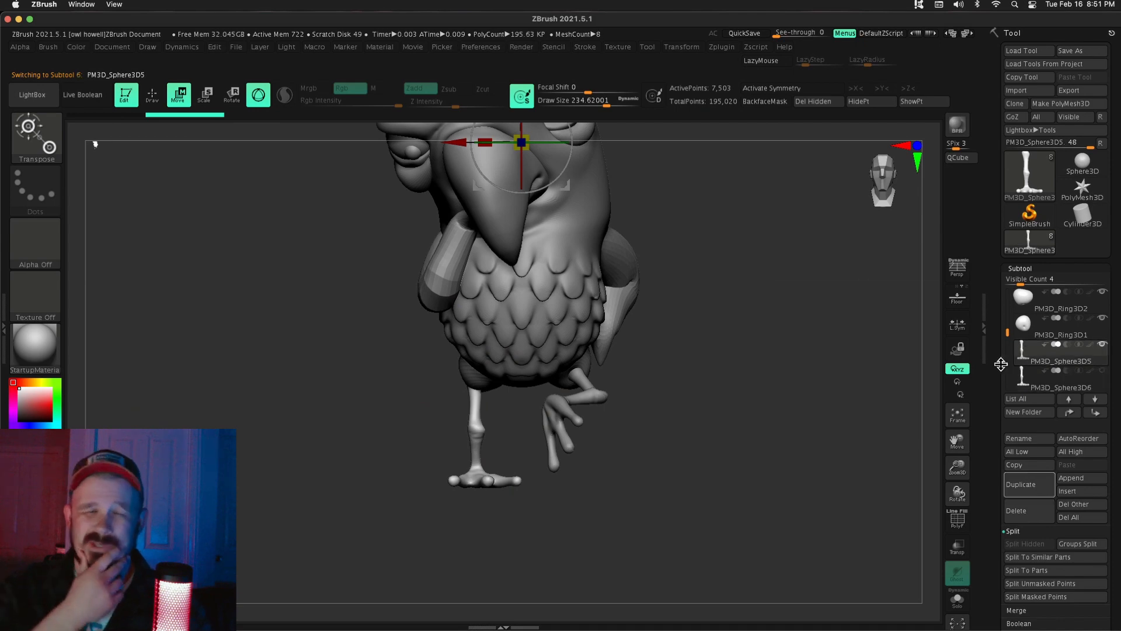
{"action": "key", "text": "super+shift+z"}
{"action": "key", "text": "super+shift+z"}
{"action": "key", "text": "super+shift+z"}
{"action": "key", "text": "super+shift+z"}
{"action": "key", "text": "super+shift+z"}
{"action": "key", "text": "super+shift+z"}
{"action": "key", "text": "super+shift+z"}
Step: Select the standing leg and shift it beneath its thigh in the side view
{"action": "key", "text": "q"}
{"action": "mouse_move", "coordinate": [746, 463]}
{"action": "left_mouse_down"}
{"action": "mouse_move", "coordinate": [839, 509]}
{"action": "mouse_move", "coordinate": [957, 465]}
{"action": "mouse_move", "coordinate": [841, 444]}
{"action": "mouse_move", "coordinate": [870, 449]}
{"action": "left_mouse_up"}
{"action": "left_click", "coordinate": [597, 344], "text": "alt"}
{"action": "key", "text": "w"}
{"action": "left_click", "coordinate": [629, 423], "text": "alt"}
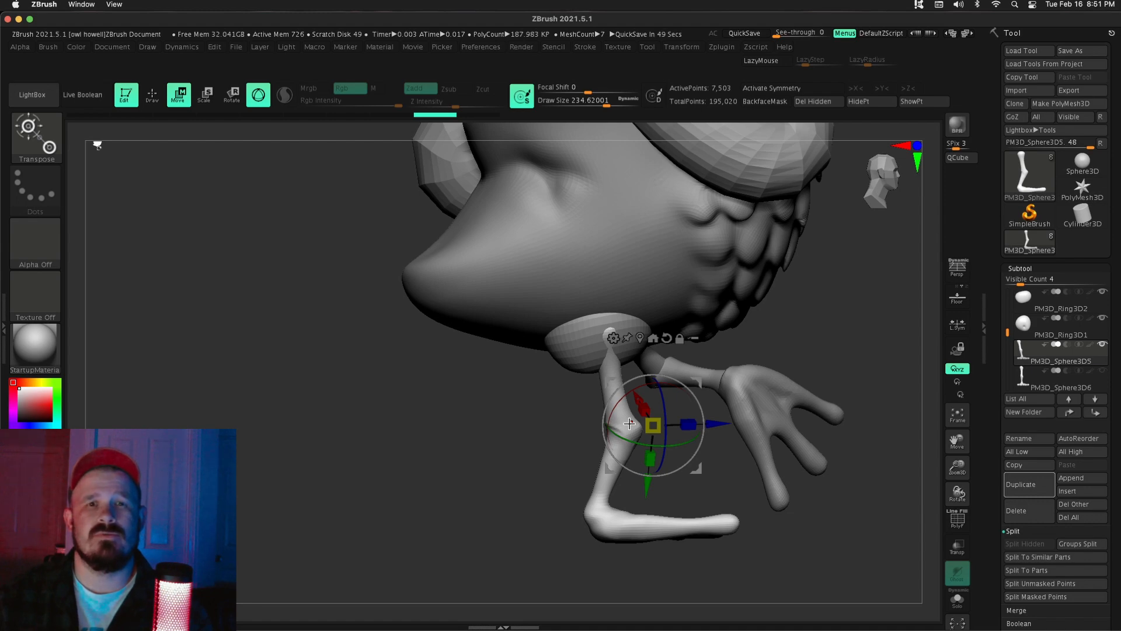
{"action": "left_click_drag", "start_coordinate": [718, 468], "coordinate": [818, 462]}
{"action": "left_click_drag", "start_coordinate": [699, 381], "coordinate": [668, 381]}
{"action": "mouse_move", "coordinate": [812, 390]}
{"action": "left_mouse_down"}
{"action": "mouse_move", "coordinate": [650, 385]}
{"action": "mouse_move", "coordinate": [643, 318]}
{"action": "mouse_move", "coordinate": [747, 405]}
{"action": "mouse_move", "coordinate": [788, 374]}
{"action": "left_mouse_up"}
{"action": "left_click_drag", "start_coordinate": [788, 408], "coordinate": [759, 327], "text": "alt"}
Step: Raise the standing leg's thigh slightly into the body and slide the leg front-to-back to line up with it
{"action": "left_click", "coordinate": [152, 95]}
{"action": "left_click_drag", "start_coordinate": [625, 484], "coordinate": [643, 560], "text": "alt"}
{"action": "left_click", "coordinate": [556, 340], "text": "alt"}
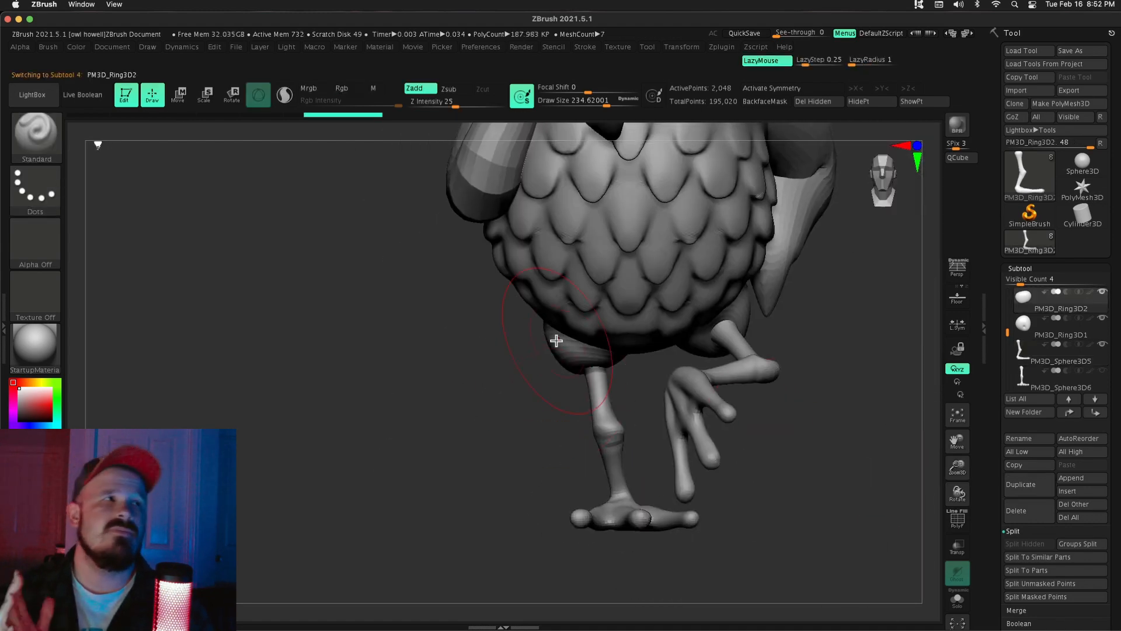
{"action": "key", "text": "w"}
{"action": "mouse_move", "coordinate": [455, 461]}
{"action": "left_mouse_down"}
{"action": "mouse_move", "coordinate": [514, 404]}
{"action": "mouse_move", "coordinate": [502, 327]}
{"action": "left_mouse_up"}
{"action": "left_click_drag", "start_coordinate": [593, 260], "coordinate": [593, 248]}
{"action": "left_click_drag", "start_coordinate": [497, 351], "coordinate": [730, 420]}
{"action": "left_click", "coordinate": [614, 397], "text": "alt"}
{"action": "left_click_drag", "start_coordinate": [692, 400], "coordinate": [709, 401]}
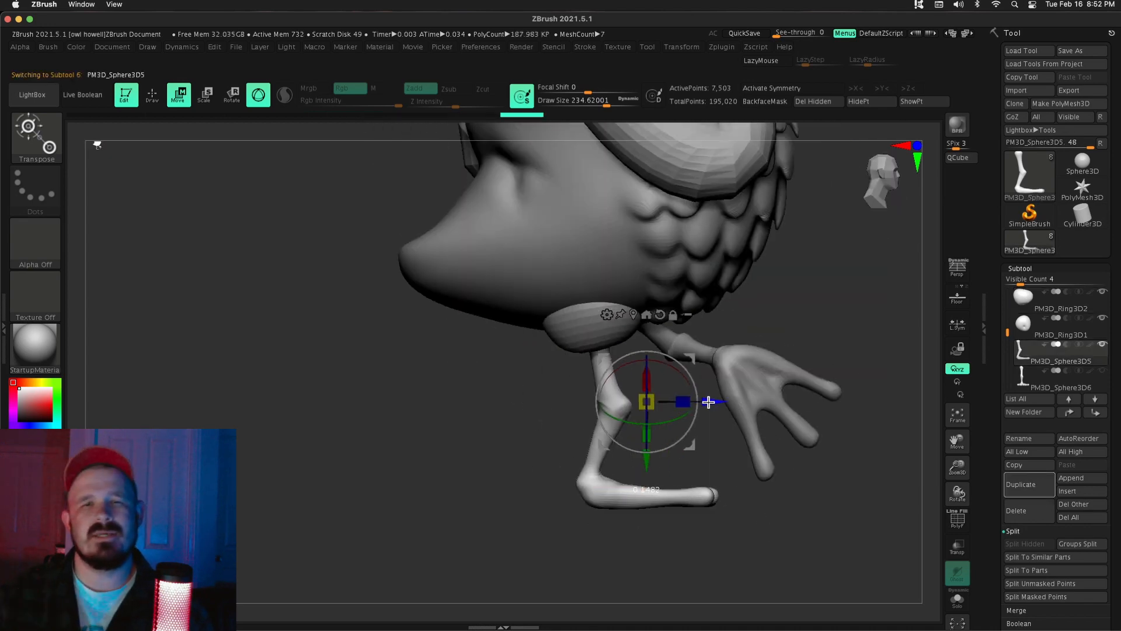
Step: Check the bird's balance from the front with thin vertical selection guides running between the head and the standing foot
{"action": "left_click_drag", "start_coordinate": [817, 409], "coordinate": [911, 403]}
{"action": "mouse_move", "coordinate": [911, 402]}
{"action": "left_mouse_down", "text": "alt"}
{"action": "mouse_move", "coordinate": [925, 282]}
{"action": "mouse_move", "coordinate": [931, 485]}
{"action": "mouse_move", "coordinate": [874, 458]}
{"action": "left_mouse_up", "text": "alt"}
{"action": "key", "text": "q"}
{"action": "left_click_drag", "start_coordinate": [566, 150], "coordinate": [577, 569], "text": "ctrl+shift"}
{"action": "left_click_drag", "start_coordinate": [577, 188], "coordinate": [594, 540], "text": "ctrl+shift"}
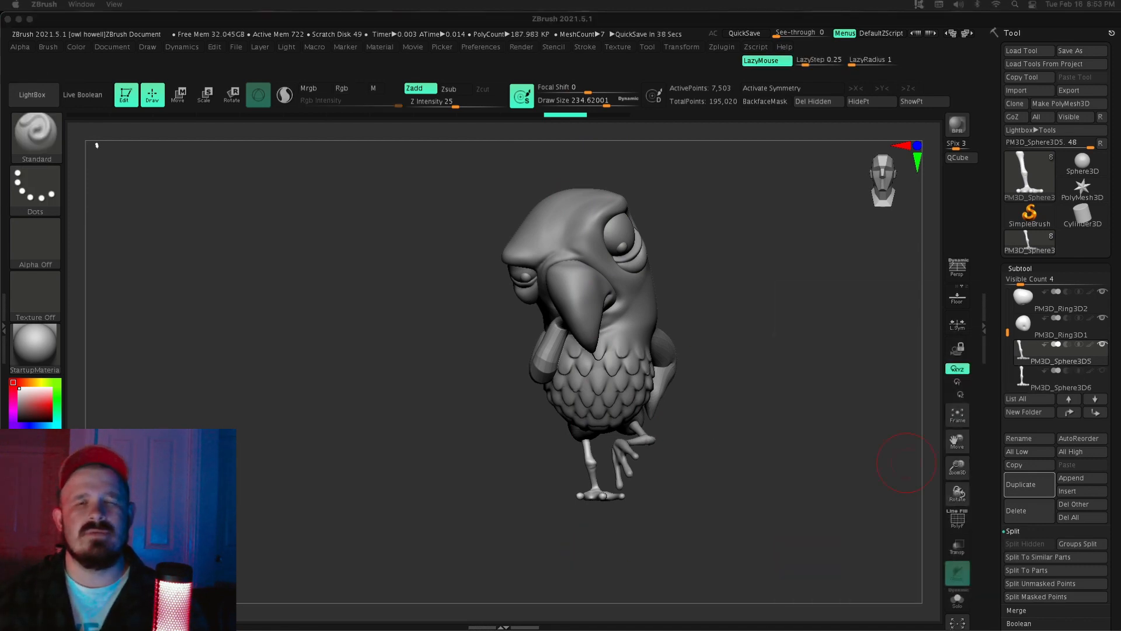
{"action": "left_click_drag", "start_coordinate": [799, 416], "coordinate": [742, 435], "text": "alt"}
{"action": "left_click_drag", "start_coordinate": [549, 523], "coordinate": [543, 265], "text": "ctrl+shift"}
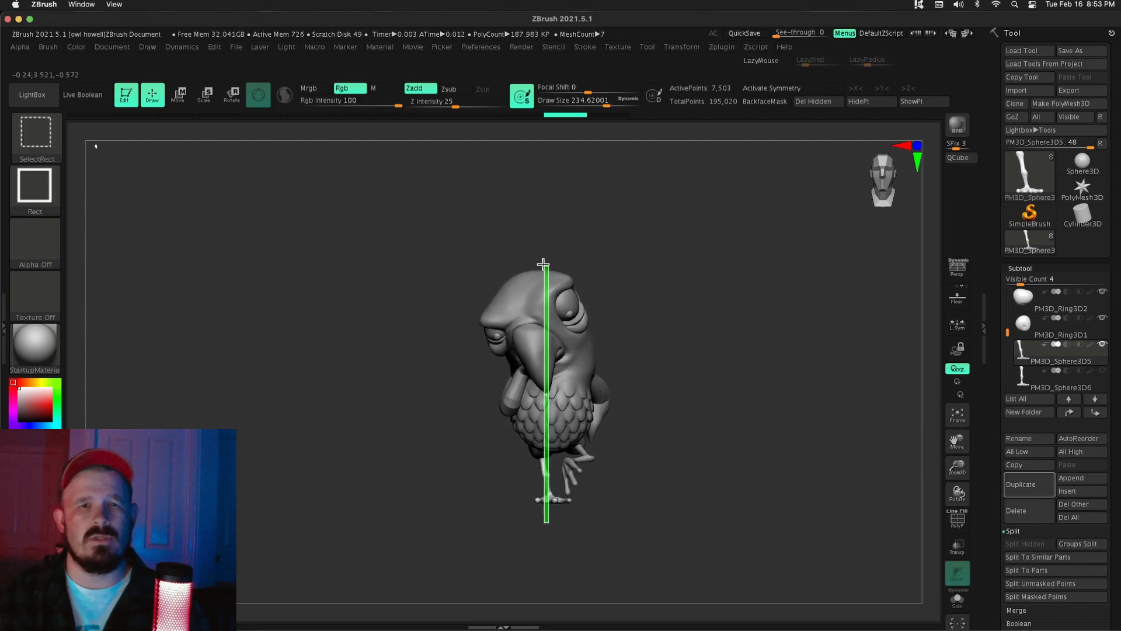
{"action": "left_click_drag", "start_coordinate": [543, 195], "coordinate": [546, 195], "text": "ctrl+shift"}
Step: Nudge the standing leg and its thigh slightly sideways to balance the foot under the body
{"action": "left_click_drag", "start_coordinate": [911, 447], "coordinate": [934, 490], "text": "alt"}
{"action": "key", "text": "w"}
{"action": "left_click_drag", "start_coordinate": [484, 472], "coordinate": [480, 472]}
{"action": "key", "text": "q"}
{"action": "left_click", "coordinate": [534, 445], "text": "alt"}
{"action": "left_click_drag", "start_coordinate": [650, 292], "coordinate": [652, 336], "text": "alt"}
{"action": "key", "text": "w"}
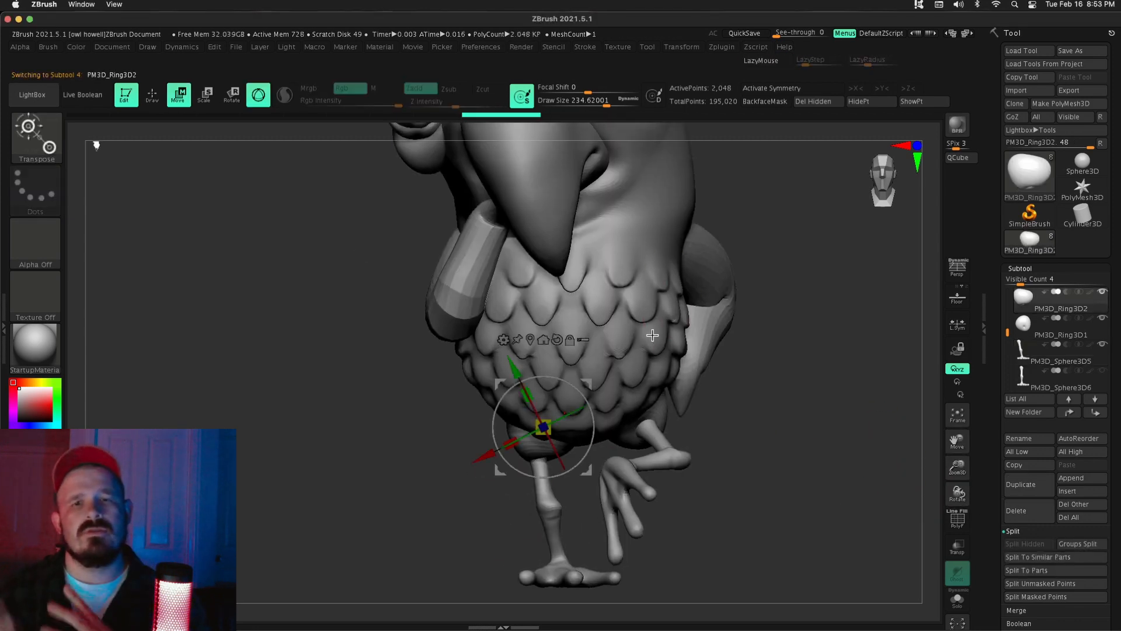
{"action": "left_click_drag", "start_coordinate": [480, 422], "coordinate": [477, 422]}
{"action": "key", "text": "q"}
{"action": "mouse_move", "coordinate": [721, 497]}
{"action": "left_mouse_down", "text": "alt"}
{"action": "mouse_move", "coordinate": [708, 439]}
{"action": "mouse_move", "coordinate": [760, 450]}
{"action": "mouse_move", "coordinate": [673, 450]}
{"action": "left_mouse_up", "text": "alt"}
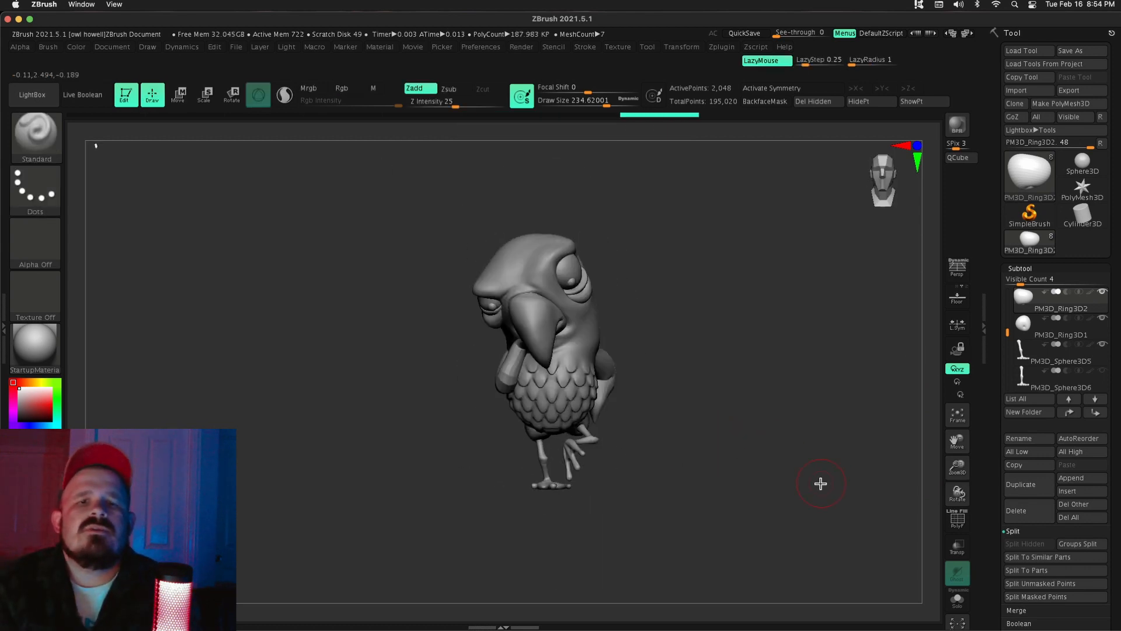
Step: Move the new sphere down beside the standing foot, show the floor grid and flatten the sphere into a disc at ground level
{"action": "mouse_move", "coordinate": [842, 508]}
{"action": "left_mouse_down"}
{"action": "mouse_move", "coordinate": [786, 473]}
{"action": "mouse_move", "coordinate": [874, 461]}
{"action": "left_mouse_up"}
{"action": "left_click", "coordinate": [1061, 355]}
{"action": "left_click_drag", "start_coordinate": [667, 116], "coordinate": [179, 129]}
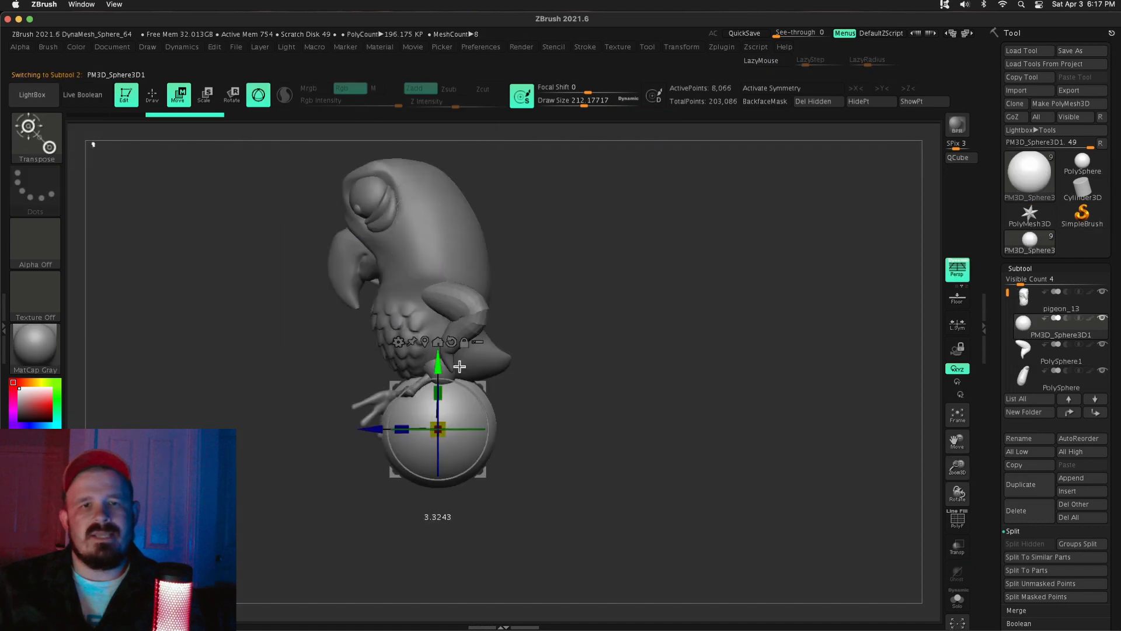
{"action": "left_click", "coordinate": [958, 298]}
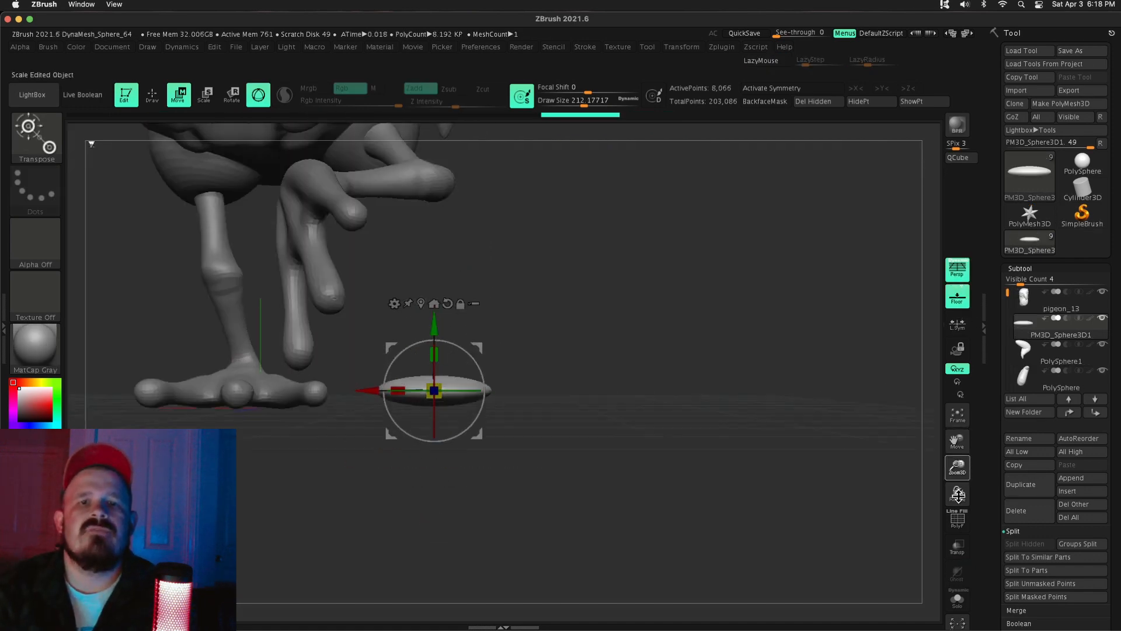
Step: Turn off perspective and clip the disc's underside flat with ClipCurve
{"action": "left_click", "coordinate": [958, 270]}
{"action": "left_click", "coordinate": [36, 135], "text": "ctrl+shift"}
{"action": "left_click", "coordinate": [211, 195], "text": "ctrl+shift"}
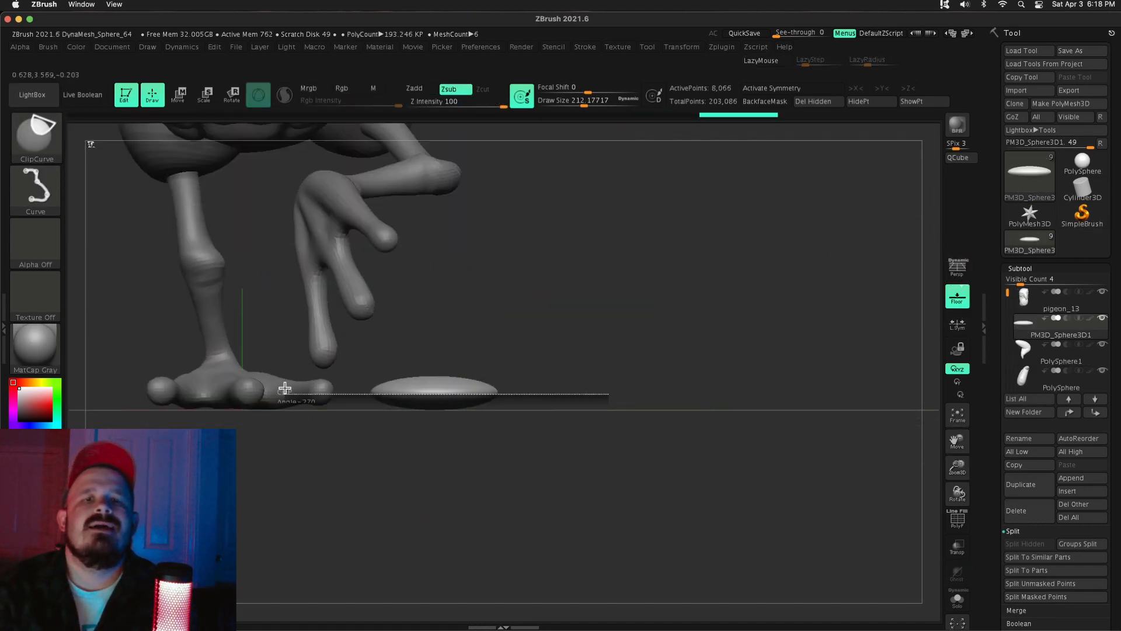
{"action": "left_click_drag", "start_coordinate": [437, 335], "coordinate": [437, 339]}
{"action": "left_click_drag", "start_coordinate": [549, 350], "coordinate": [433, 414]}
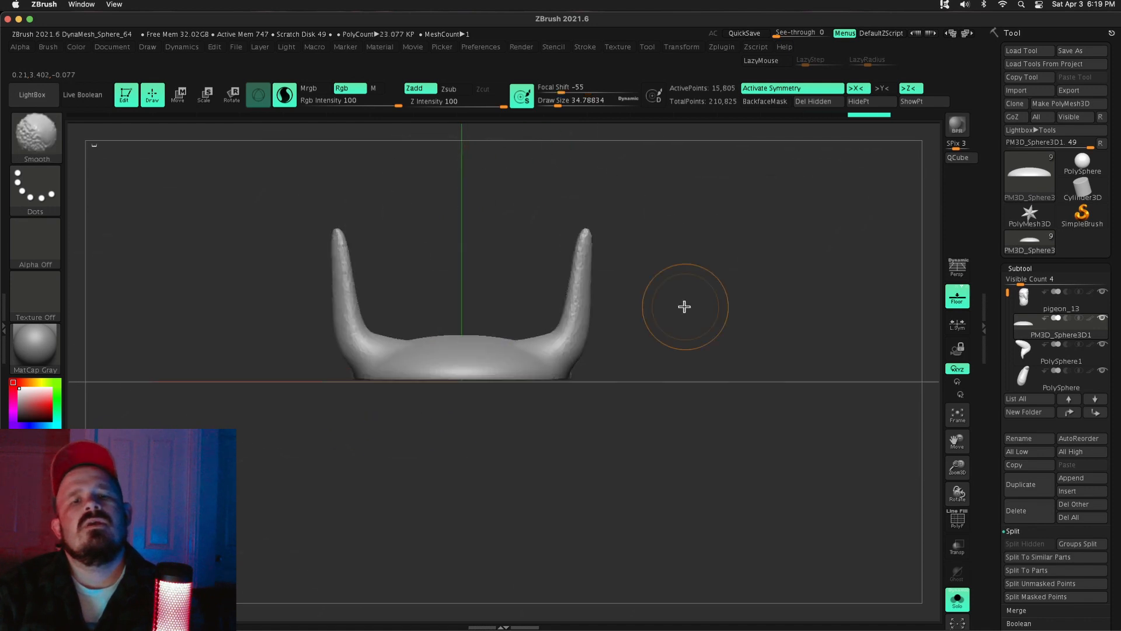
Step: Pull six legs out of the disc with SnakeHook and ZRemesh the bug with a target polygon count of 0.57514
{"action": "key", "text": "s"}
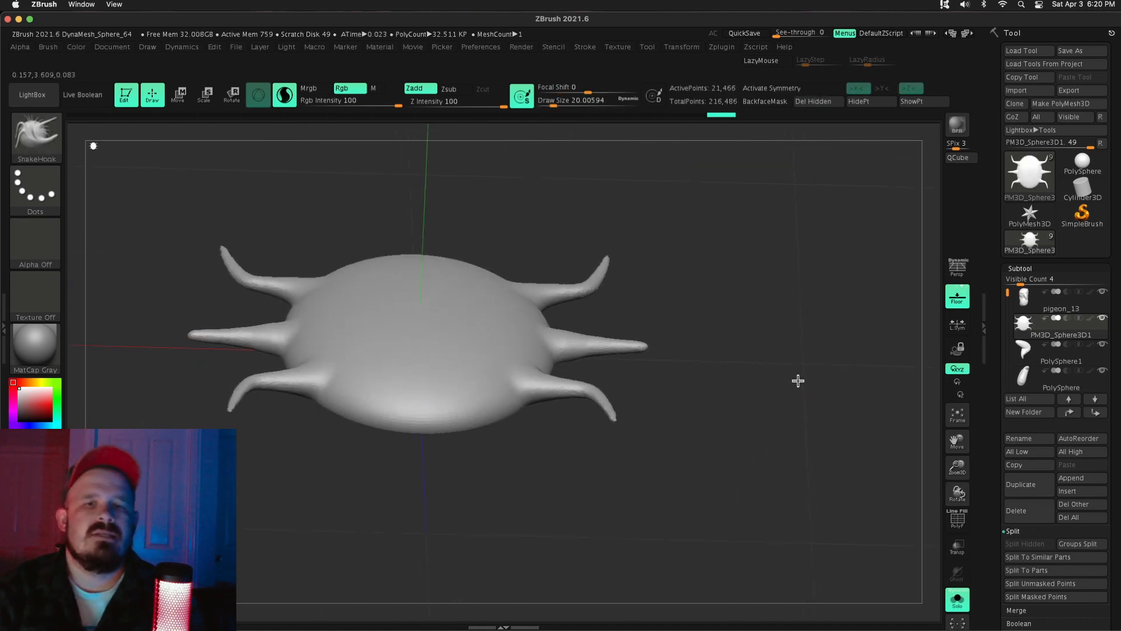
{"action": "key", "text": "b"}
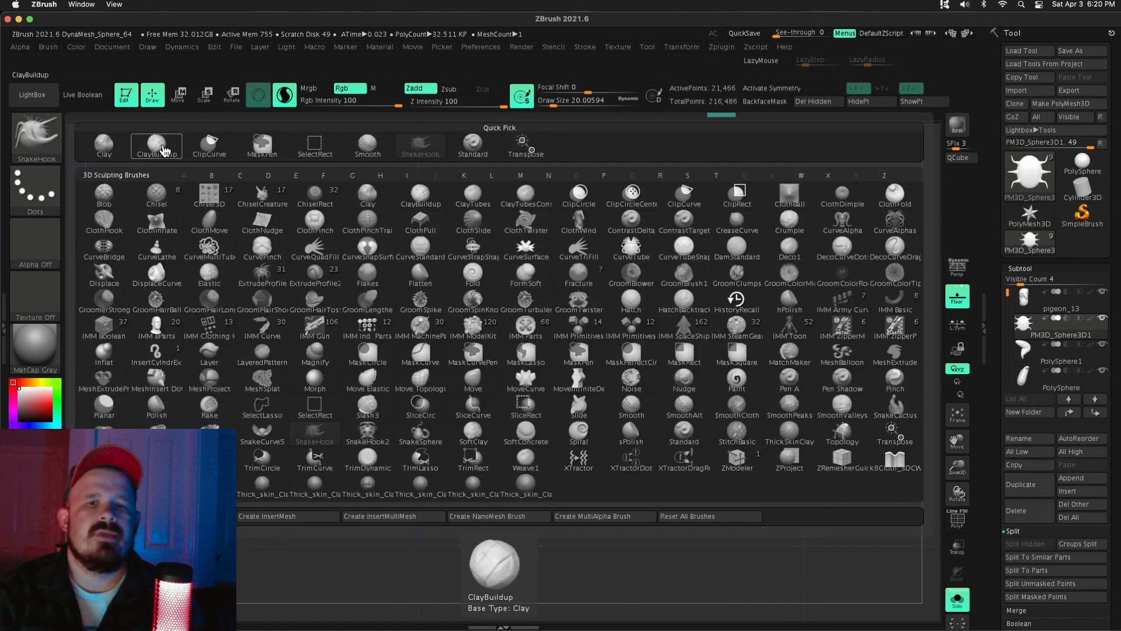
{"action": "left_click", "coordinate": [156, 146]}
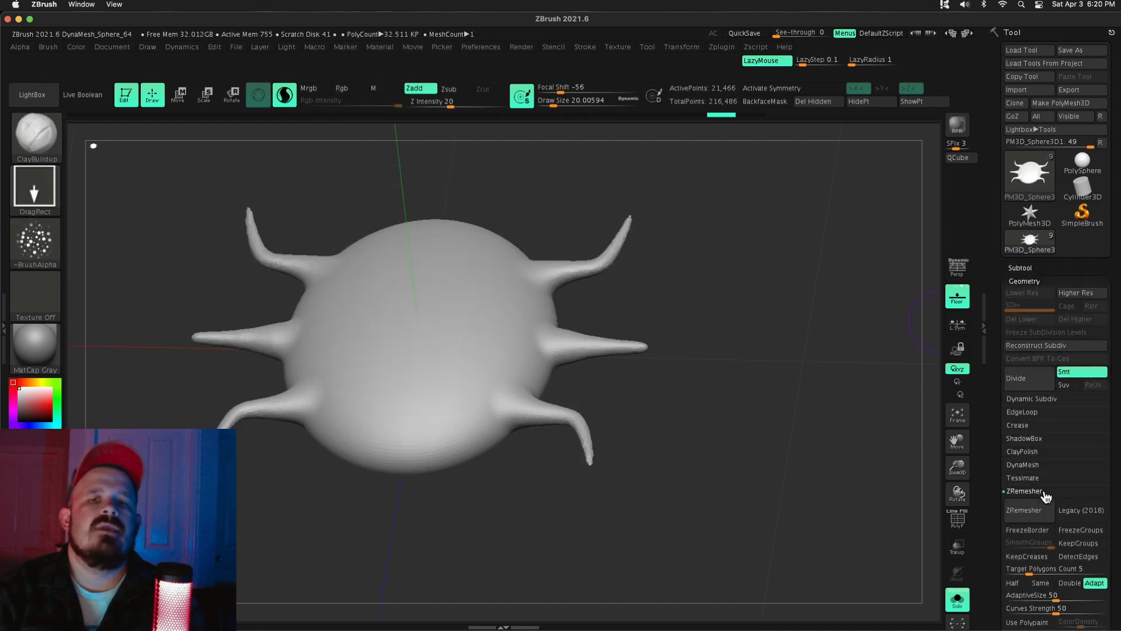
{"action": "left_click_drag", "start_coordinate": [814, 410], "coordinate": [839, 386]}
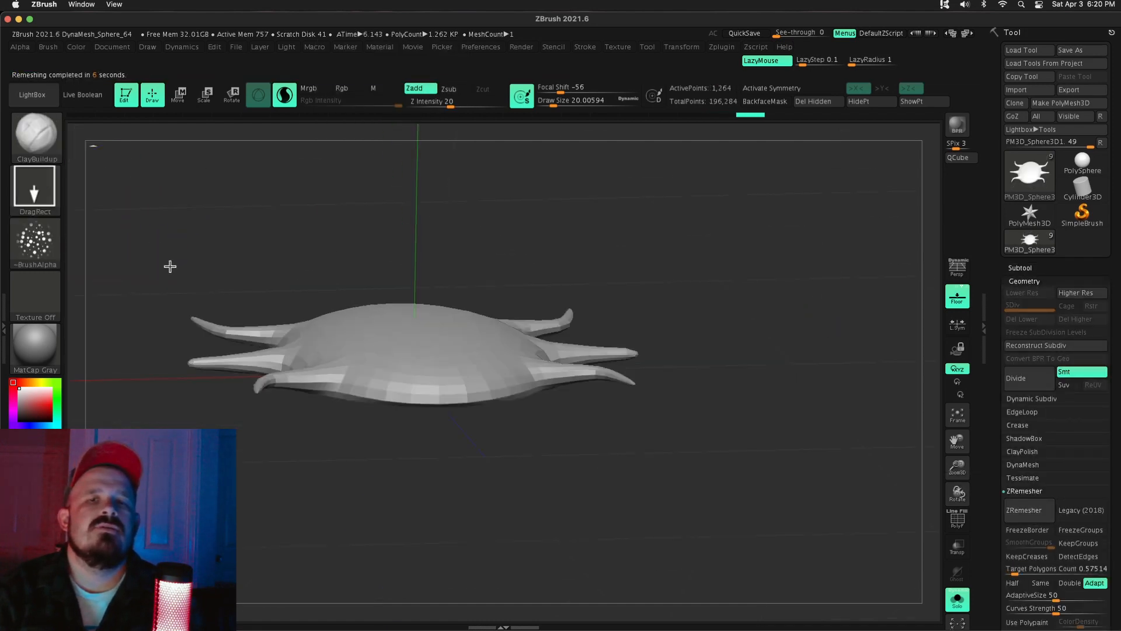
Step: Adjust the low-poly bug's legs with the Move Topological brush, using X and Z symmetry
{"action": "key", "text": "b"}
{"action": "key", "text": "m"}
{"action": "key", "text": "t"}
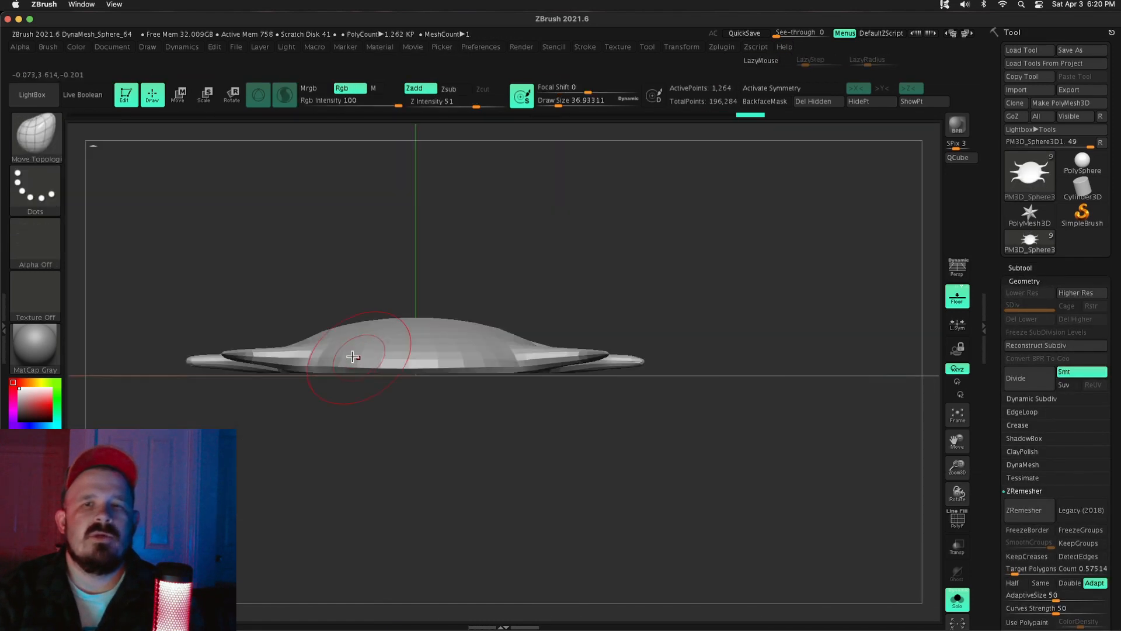
{"action": "left_click_drag", "start_coordinate": [609, 381], "coordinate": [390, 367]}
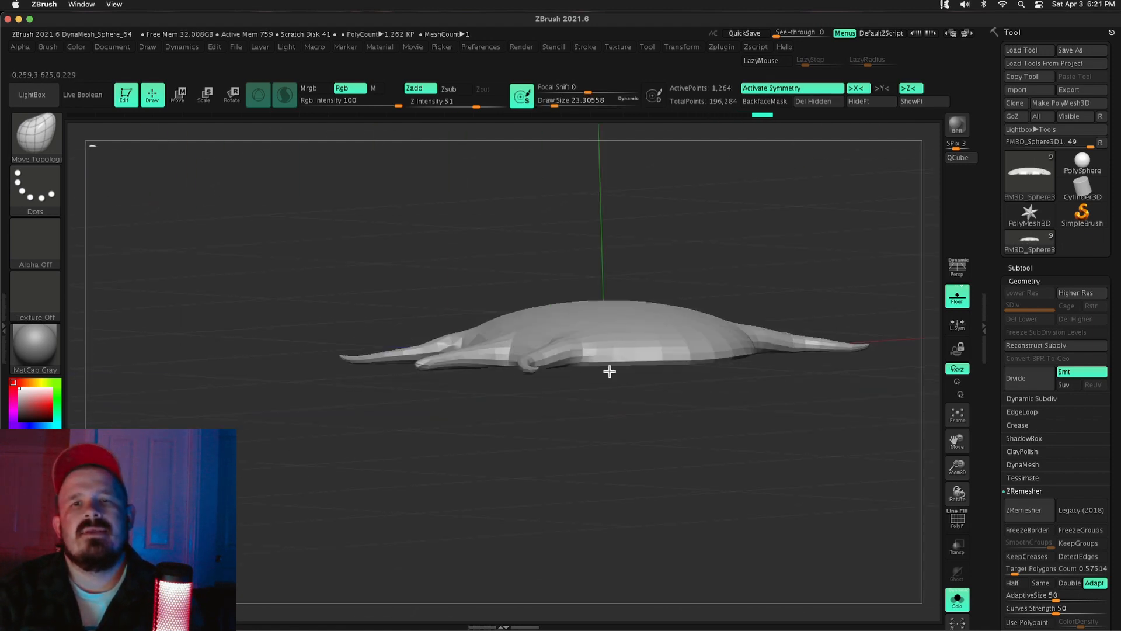
{"action": "left_click_drag", "start_coordinate": [608, 370], "coordinate": [946, 370]}
Step: Subdivide the bug to level 3 and stamp a dotted alpha on its back with ClayBuildup at Z Intensity 66
{"action": "key", "text": "b"}
{"action": "key", "text": "c"}
{"action": "key", "text": "b"}
{"action": "left_click", "coordinate": [34, 241]}
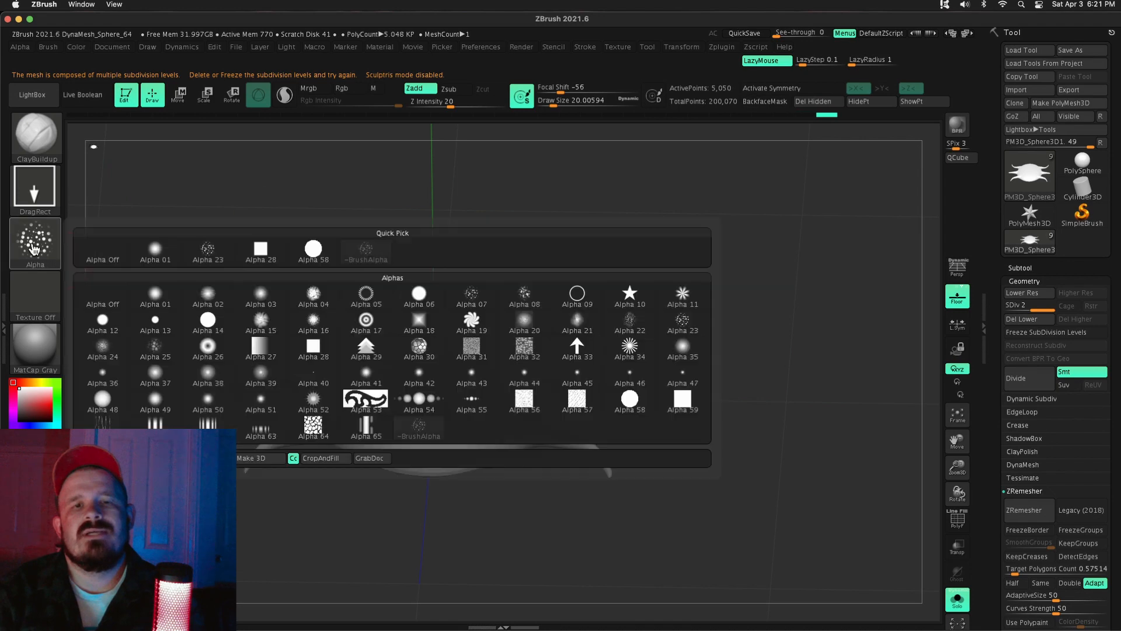
{"action": "key", "text": "ctrl+d"}
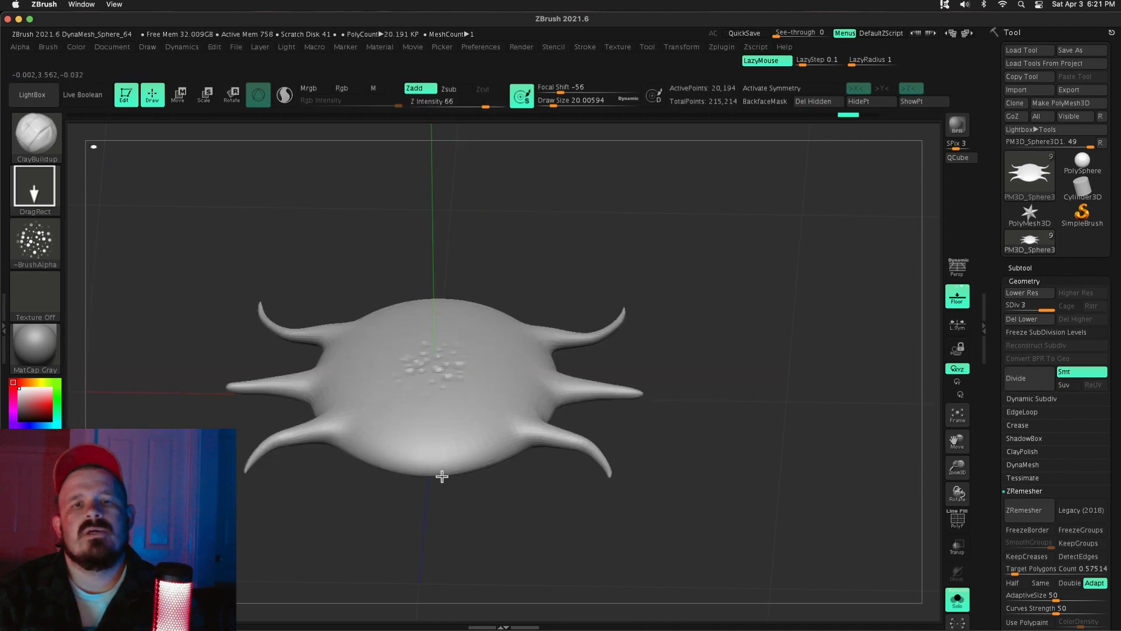
Step: Undo the dotted alpha stamps on the bug's back
{"action": "key", "text": "ctrl+z"}
{"action": "key", "text": "ctrl+z"}
{"action": "key", "text": "ctrl+z"}
{"action": "key", "text": "ctrl+z"}
Step: Sculpt soft uneven lumps across the bug's back with the Standard brush
{"action": "key", "text": "b"}
{"action": "key", "text": "s"}
{"action": "key", "text": "t"}
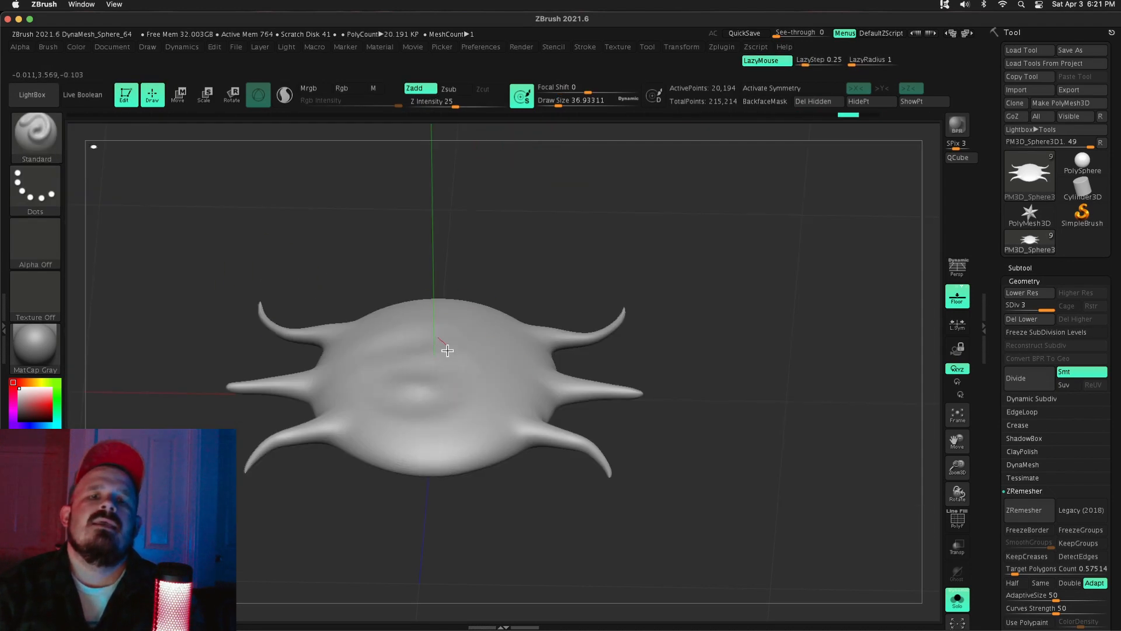
{"action": "mouse_move", "coordinate": [447, 351]}
{"action": "left_mouse_down"}
{"action": "mouse_move", "coordinate": [370, 261]}
{"action": "mouse_move", "coordinate": [402, 257]}
{"action": "left_mouse_up"}
Step: Swell the bases of the bug's legs with the Inflat brush, using X and Z symmetry
{"action": "key", "text": "b"}
{"action": "key", "text": "i"}
{"action": "key", "text": "n"}
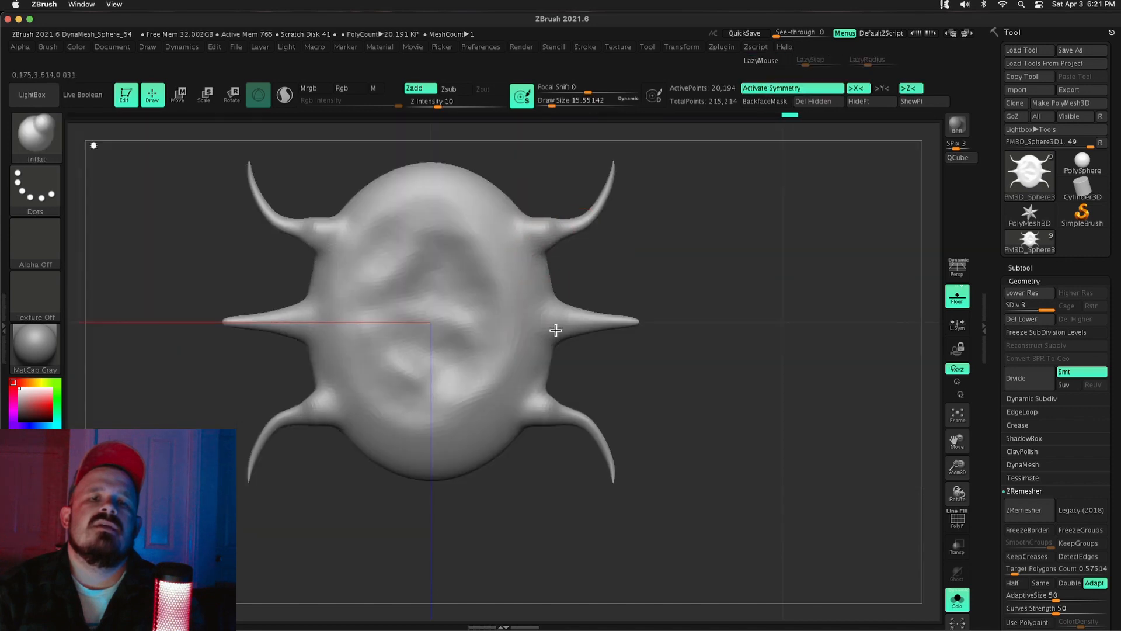
{"action": "left_click_drag", "start_coordinate": [556, 330], "coordinate": [556, 309]}
{"action": "left_click_drag", "start_coordinate": [543, 239], "coordinate": [541, 226]}
Step: Bend the bug's corner legs into sharper joints with the Move Topological brush
{"action": "mouse_move", "coordinate": [685, 420]}
{"action": "left_mouse_down"}
{"action": "mouse_move", "coordinate": [685, 295]}
{"action": "mouse_move", "coordinate": [686, 421]}
{"action": "left_mouse_up"}
{"action": "key", "text": "b"}
{"action": "key", "text": "m"}
{"action": "key", "text": "t"}
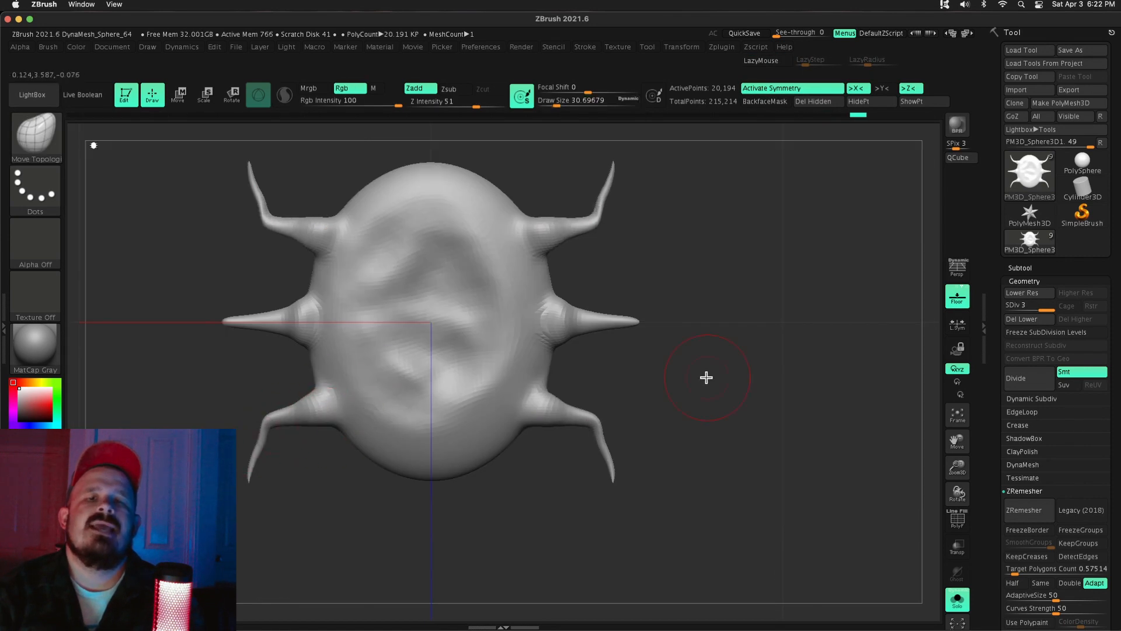
{"action": "left_click_drag", "start_coordinate": [706, 377], "coordinate": [721, 307], "text": "shift"}
Step: Turn off symmetry, then sculpt and smooth horizontal segment ridges across the bug's back with freehand ClayBuildup strokes
{"action": "left_click", "coordinate": [795, 88]}
{"action": "key", "text": "b"}
{"action": "key", "text": "c"}
{"action": "key", "text": "b"}
{"action": "left_click_drag", "start_coordinate": [625, 339], "coordinate": [612, 421]}
{"action": "left_click", "coordinate": [35, 243]}
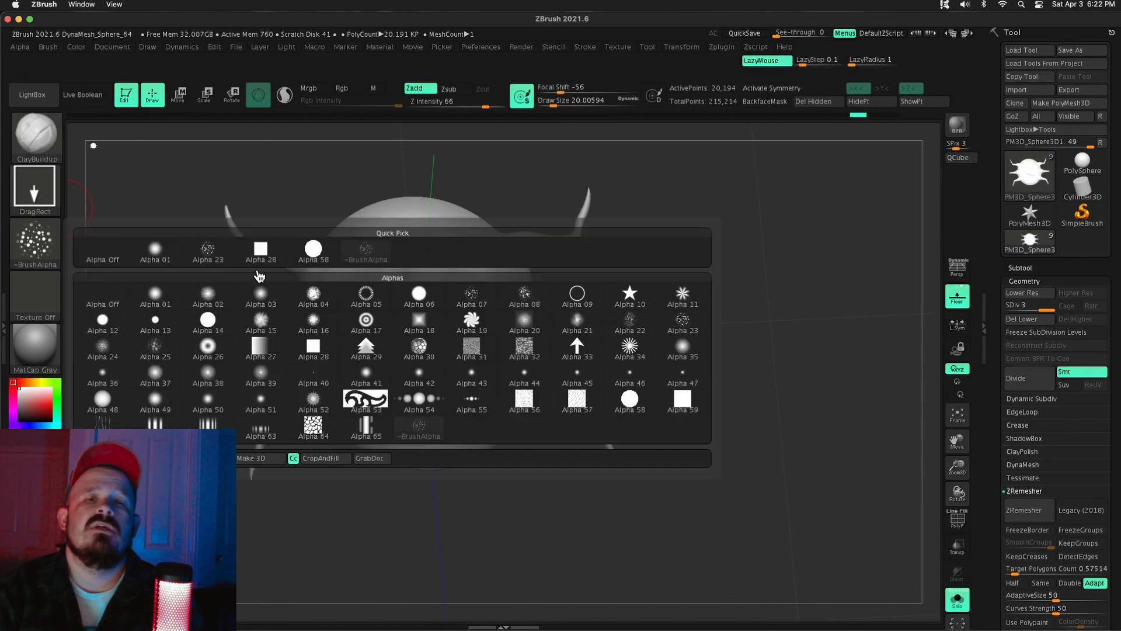
{"action": "left_click", "coordinate": [370, 292]}
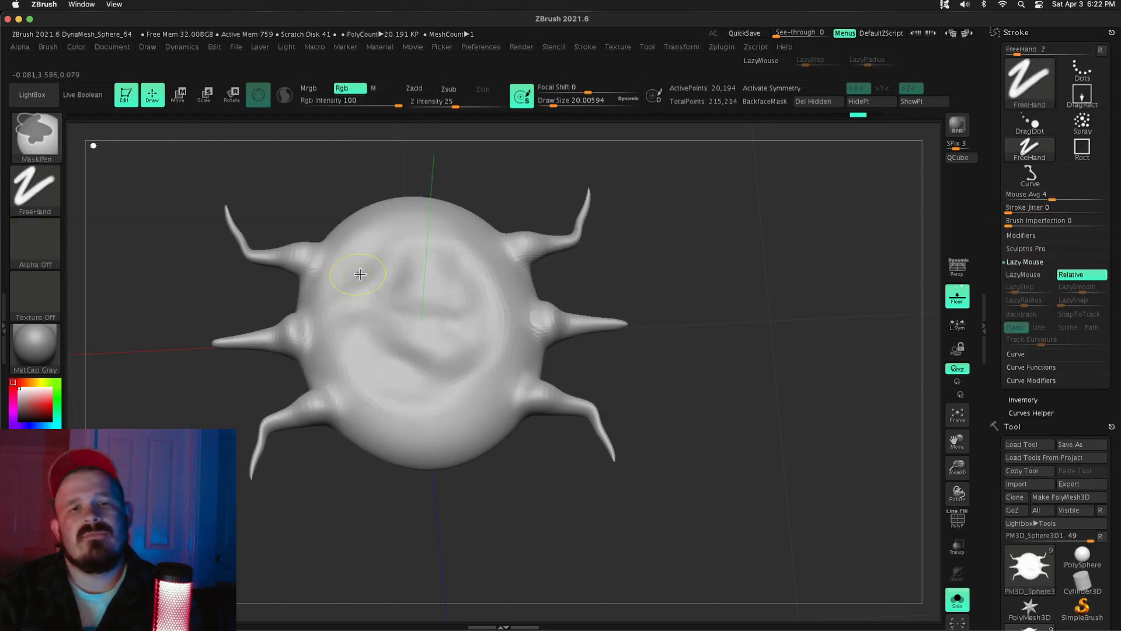
{"action": "left_click_drag", "start_coordinate": [391, 388], "coordinate": [438, 289]}
{"action": "left_click_drag", "start_coordinate": [684, 374], "coordinate": [741, 373]}
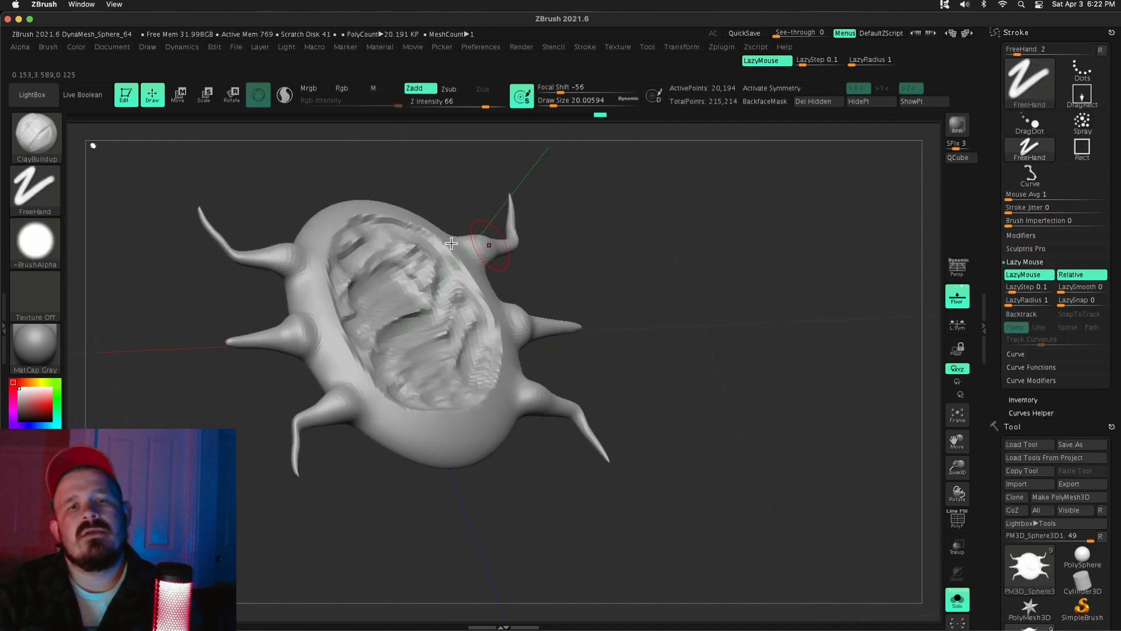
{"action": "left_click_drag", "start_coordinate": [373, 251], "coordinate": [475, 389], "text": "shift"}
{"action": "left_click_drag", "start_coordinate": [680, 350], "coordinate": [672, 342], "text": "shift"}
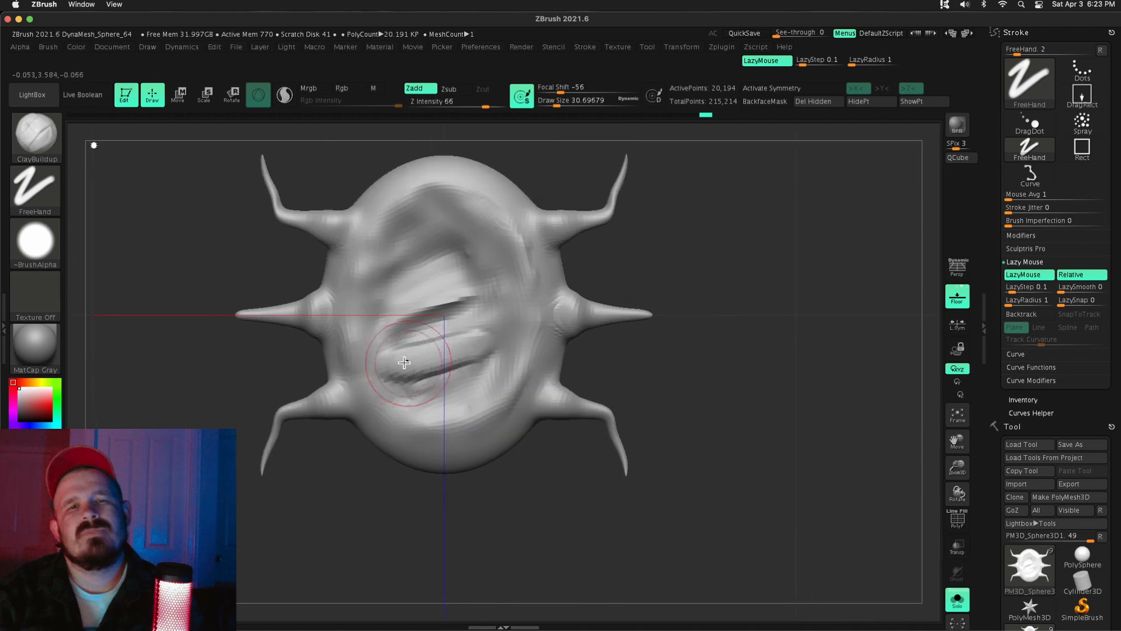
Step: Bend the bug's individual legs into uneven poses with the Move Topological brush
{"action": "key", "text": "b"}
{"action": "key", "text": "m"}
{"action": "key", "text": "t"}
{"action": "left_click_drag", "start_coordinate": [278, 314], "coordinate": [279, 305]}
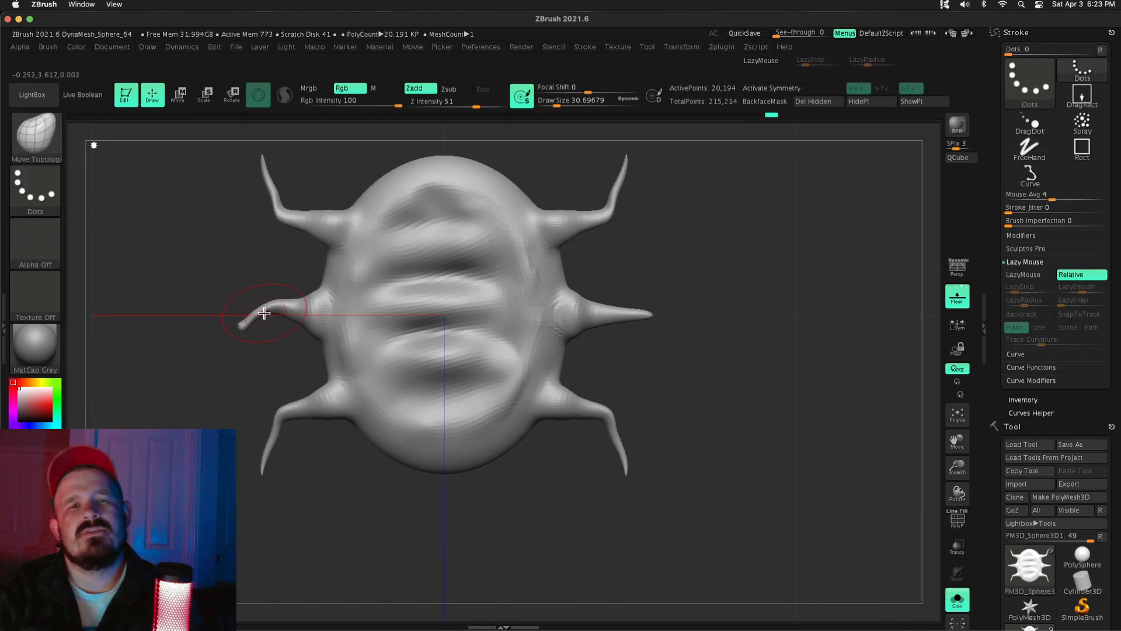
{"action": "left_click_drag", "start_coordinate": [683, 397], "coordinate": [683, 327], "text": "shift"}
{"action": "left_click_drag", "start_coordinate": [639, 318], "coordinate": [646, 290]}
{"action": "mouse_move", "coordinate": [689, 374]}
{"action": "left_mouse_down"}
{"action": "mouse_move", "coordinate": [584, 380]}
{"action": "mouse_move", "coordinate": [631, 373]}
{"action": "left_mouse_up"}
{"action": "left_click_drag", "start_coordinate": [672, 339], "coordinate": [685, 333]}
{"action": "left_click_drag", "start_coordinate": [689, 385], "coordinate": [759, 379], "text": "shift"}
{"action": "left_click_drag", "start_coordinate": [694, 338], "coordinate": [685, 328]}
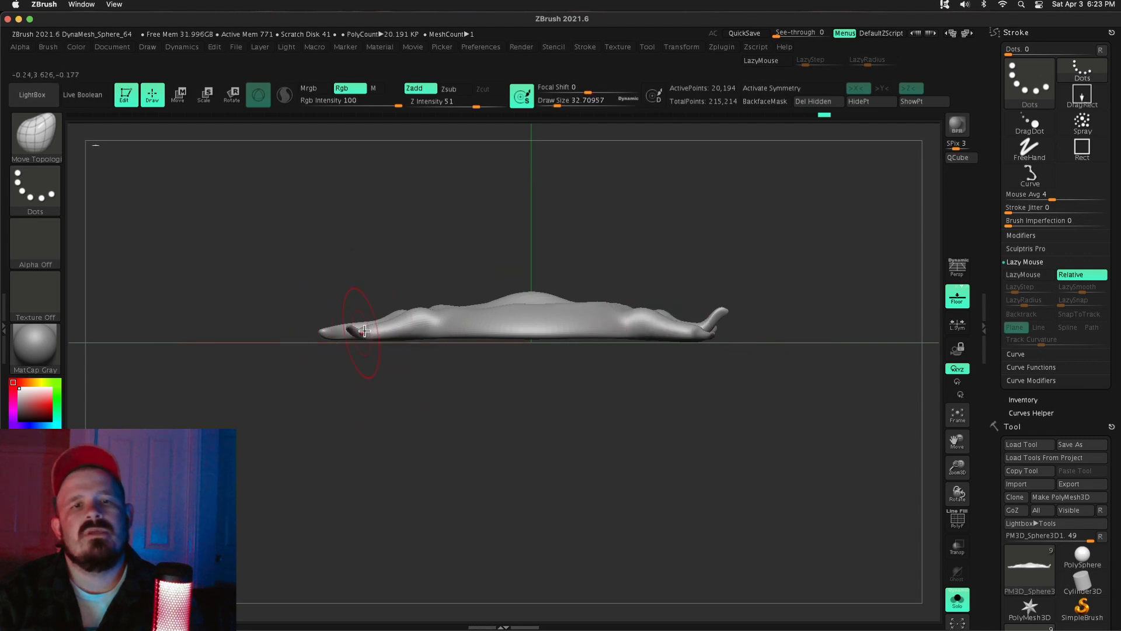
{"action": "left_click_drag", "start_coordinate": [747, 296], "coordinate": [741, 374]}
Step: Isolate the tip of one leg with a mask and rotate it upward with Transpose
{"action": "left_click_drag", "start_coordinate": [296, 373], "coordinate": [368, 373], "text": "ctrl"}
{"action": "left_click", "coordinate": [368, 385], "text": "ctrl"}
{"action": "key", "text": "e"}
{"action": "left_click_drag", "start_coordinate": [376, 415], "coordinate": [379, 357], "text": "shift"}
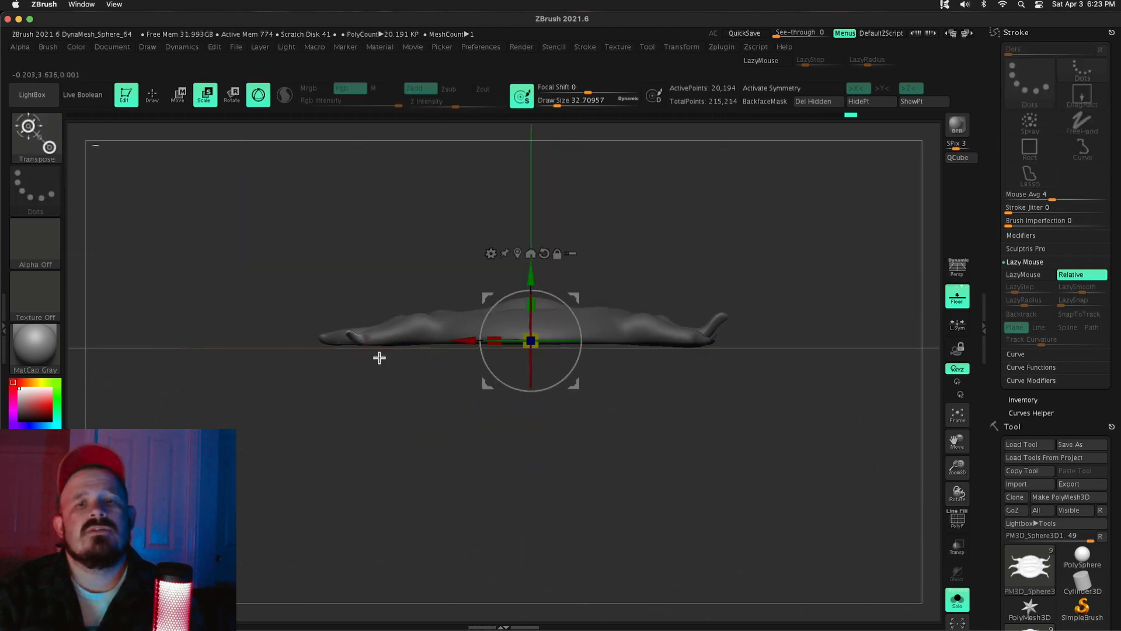
{"action": "left_click_drag", "start_coordinate": [409, 286], "coordinate": [642, 286]}
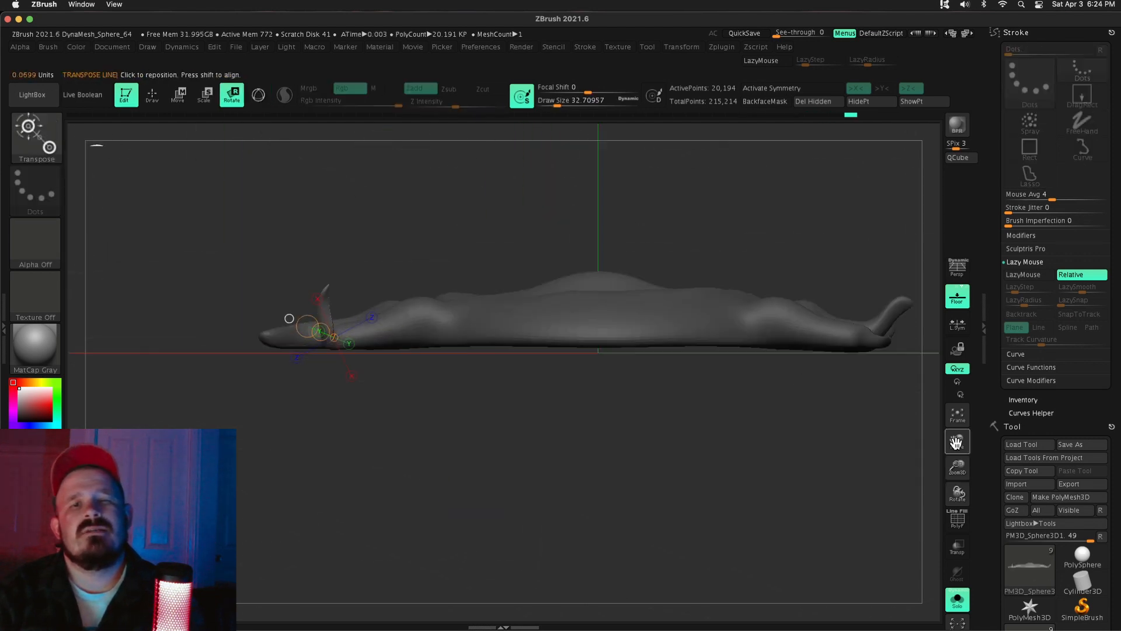
{"action": "left_click_drag", "start_coordinate": [643, 408], "coordinate": [584, 456]}
Step: Clear the mask, isolate a leg tip on the bug's other side, and move and rotate it with Transpose
{"action": "left_click_drag", "start_coordinate": [671, 420], "coordinate": [713, 455], "text": "ctrl"}
{"action": "mouse_move", "coordinate": [551, 327]}
{"action": "left_mouse_down", "text": "ctrl"}
{"action": "mouse_move", "coordinate": [570, 446]}
{"action": "mouse_move", "coordinate": [602, 327]}
{"action": "mouse_move", "coordinate": [617, 373]}
{"action": "left_mouse_up", "text": "ctrl"}
{"action": "left_click", "coordinate": [642, 350], "text": "ctrl"}
{"action": "left_click_drag", "start_coordinate": [724, 403], "coordinate": [733, 333], "text": "shift"}
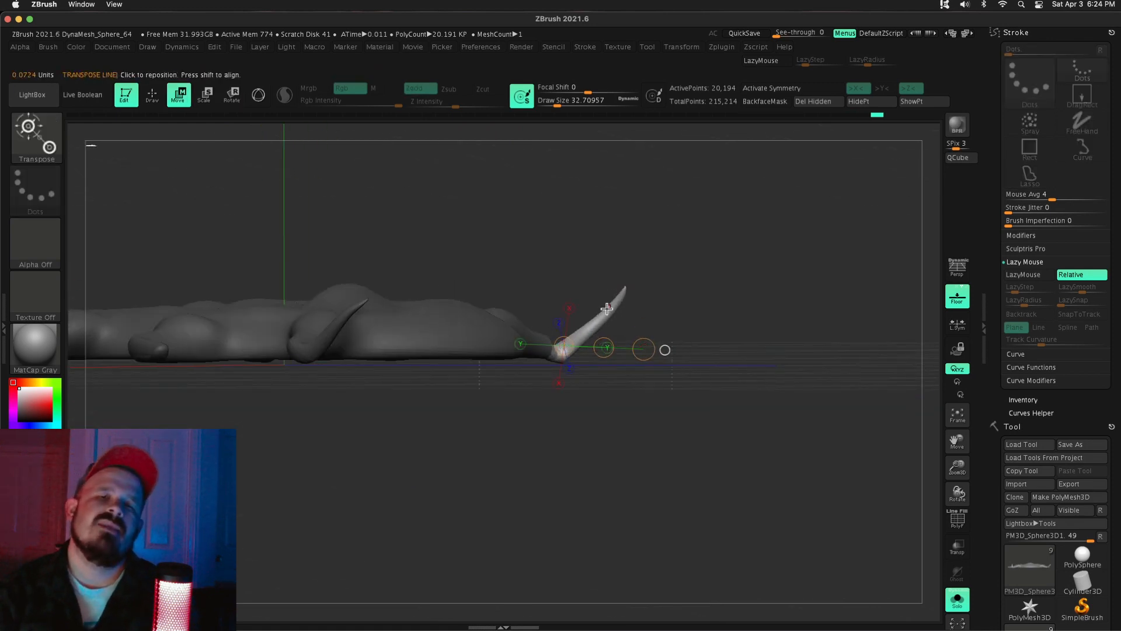
{"action": "left_click_drag", "start_coordinate": [607, 308], "coordinate": [608, 297], "text": "alt"}
{"action": "left_click_drag", "start_coordinate": [648, 330], "coordinate": [667, 338], "text": "shift"}
{"action": "key", "text": "r"}
{"action": "left_click_drag", "start_coordinate": [583, 282], "coordinate": [555, 277]}
{"action": "left_click", "coordinate": [460, 269], "text": "ctrl"}
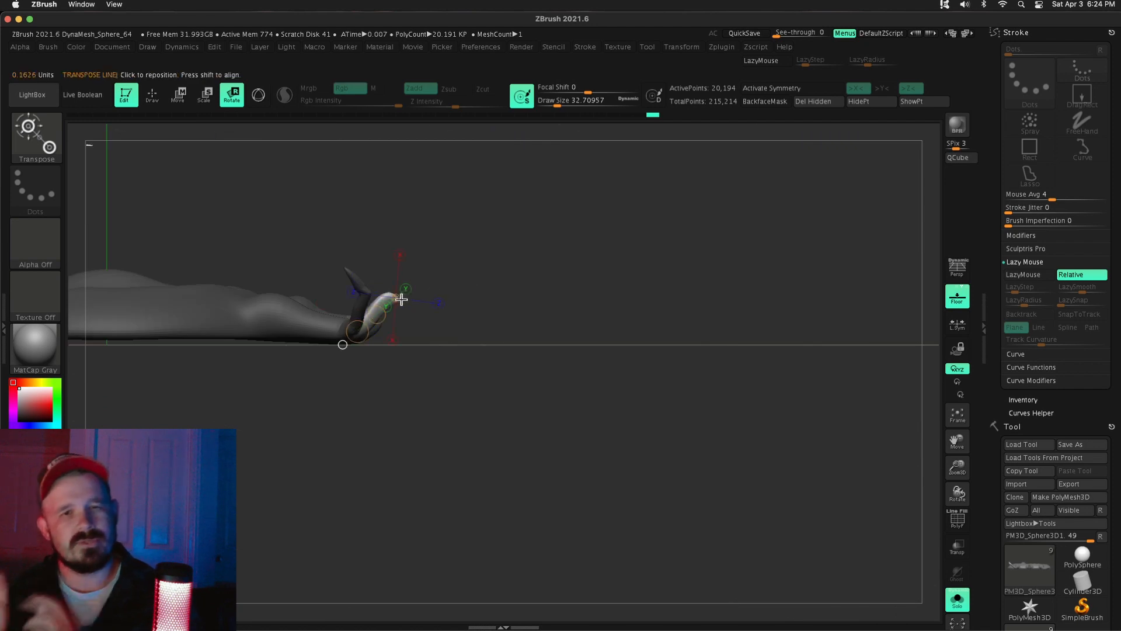
Step: Move and rotate one more masked leg tip with Transpose, bend another tip upward the same way, and clear the mask
{"action": "left_click_drag", "start_coordinate": [390, 290], "coordinate": [389, 317]}
{"action": "key", "text": "w"}
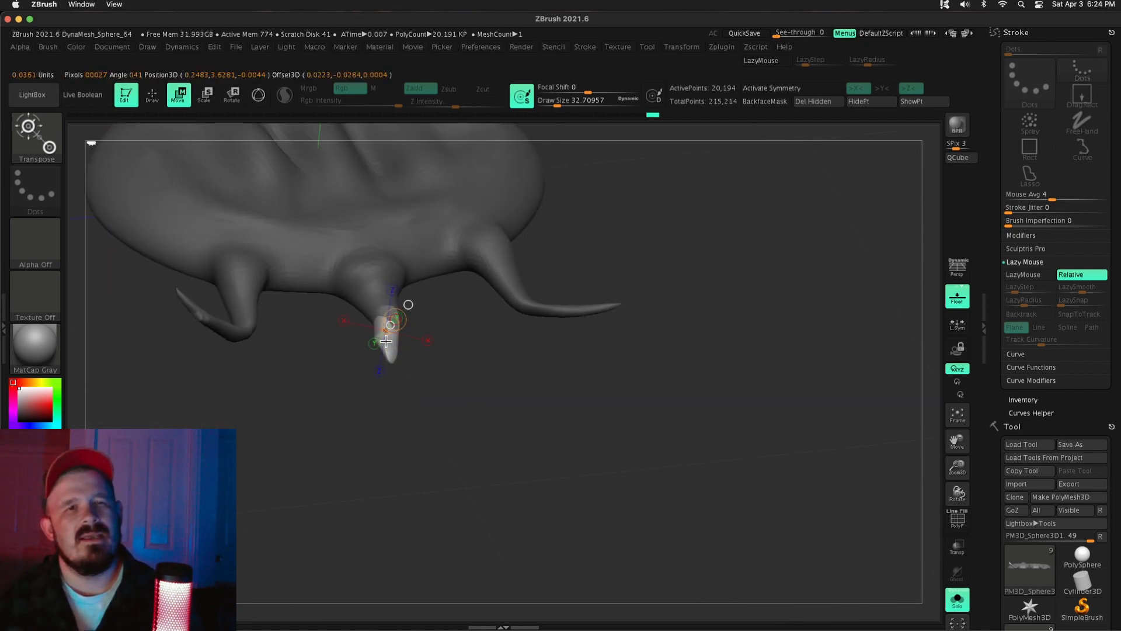
{"action": "left_click_drag", "start_coordinate": [689, 350], "coordinate": [730, 280]}
{"action": "mouse_move", "coordinate": [753, 292]}
{"action": "left_mouse_down", "text": "ctrl"}
{"action": "mouse_move", "coordinate": [802, 331]}
{"action": "mouse_move", "coordinate": [635, 337]}
{"action": "left_mouse_up", "text": "ctrl"}
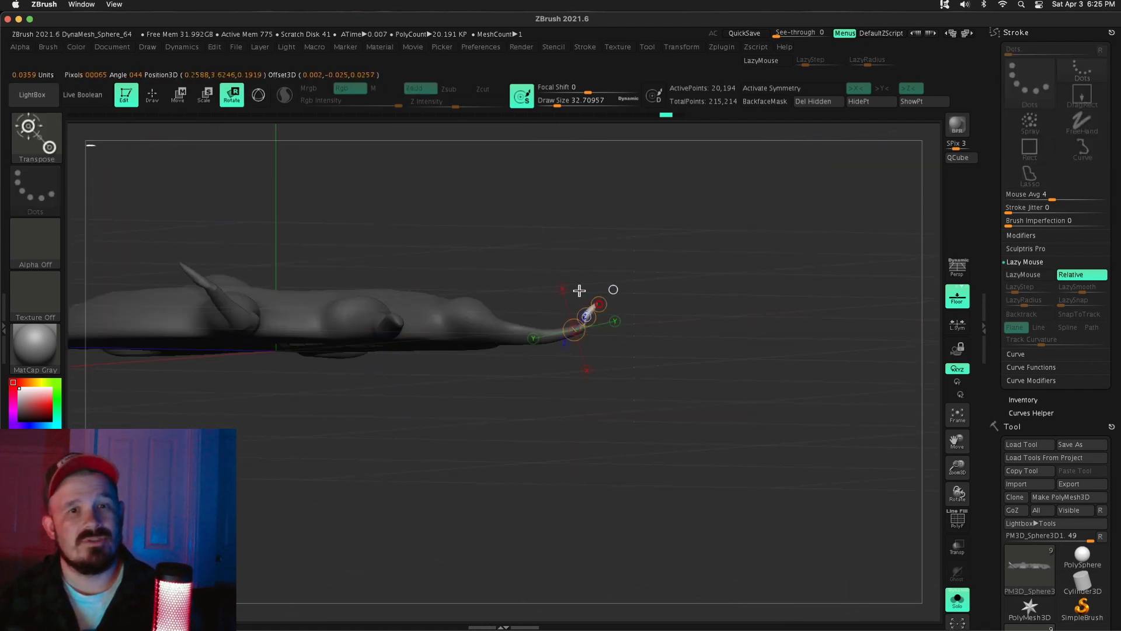
{"action": "key", "text": "q"}
{"action": "left_click_drag", "start_coordinate": [700, 374], "coordinate": [747, 420], "text": "ctrl"}
Step: Reshape the bug's legs from above with the Move Topological brush at a draw size of about 65
{"action": "mouse_move", "coordinate": [753, 409]}
{"action": "left_mouse_down"}
{"action": "mouse_move", "coordinate": [834, 446]}
{"action": "mouse_move", "coordinate": [811, 500]}
{"action": "mouse_move", "coordinate": [923, 356]}
{"action": "mouse_move", "coordinate": [958, 468]}
{"action": "mouse_move", "coordinate": [813, 493]}
{"action": "mouse_move", "coordinate": [835, 549]}
{"action": "left_mouse_up"}
{"action": "key", "text": "s"}
{"action": "left_click_drag", "start_coordinate": [351, 333], "coordinate": [360, 332]}
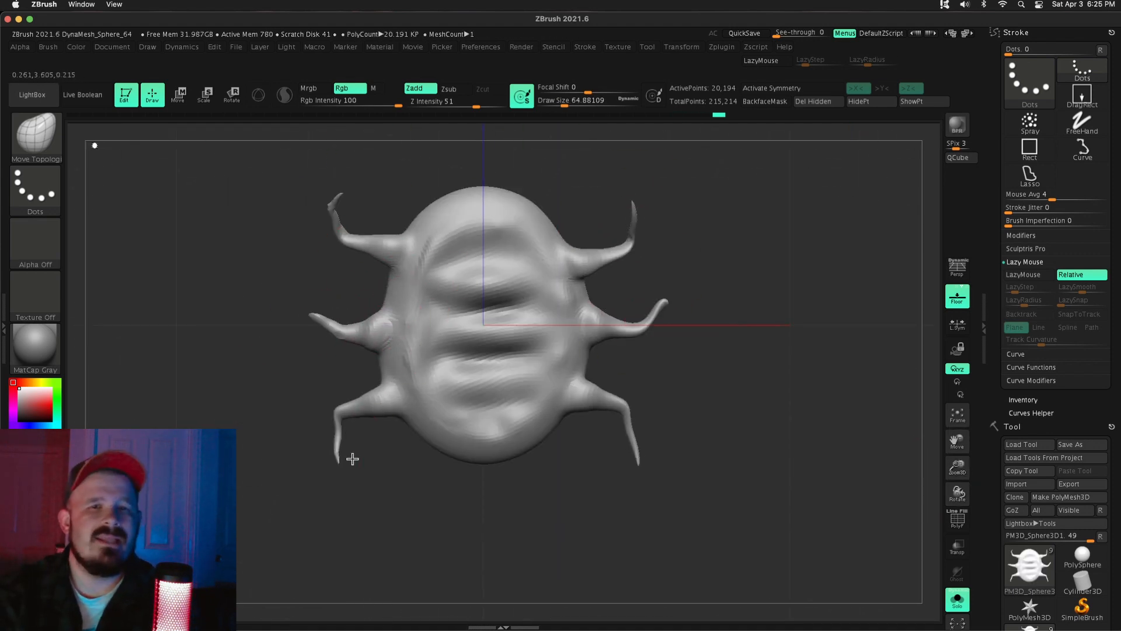
{"action": "left_click_drag", "start_coordinate": [352, 458], "coordinate": [405, 451], "text": "shift"}
{"action": "mouse_move", "coordinate": [542, 363]}
{"action": "left_mouse_down"}
{"action": "mouse_move", "coordinate": [506, 374]}
{"action": "mouse_move", "coordinate": [590, 444]}
{"action": "left_mouse_up"}
{"action": "key", "text": "s"}
{"action": "left_click_drag", "start_coordinate": [778, 413], "coordinate": [763, 413]}
{"action": "mouse_move", "coordinate": [763, 362]}
{"action": "left_mouse_down"}
{"action": "mouse_move", "coordinate": [775, 435]}
{"action": "mouse_move", "coordinate": [320, 235]}
{"action": "mouse_move", "coordinate": [374, 327]}
{"action": "left_mouse_up"}
Step: Switch to the ClayBuildup brush, add one subdivision level to the bug, and reduce the draw size to about 4
{"action": "key", "text": "b"}
{"action": "key", "text": "c"}
{"action": "key", "text": "b"}
{"action": "left_click_drag", "start_coordinate": [1069, 565], "coordinate": [1069, 215]}
{"action": "key", "text": "ctrl+d"}
{"action": "key", "text": "s"}
{"action": "left_click_drag", "start_coordinate": [553, 236], "coordinate": [799, 176]}
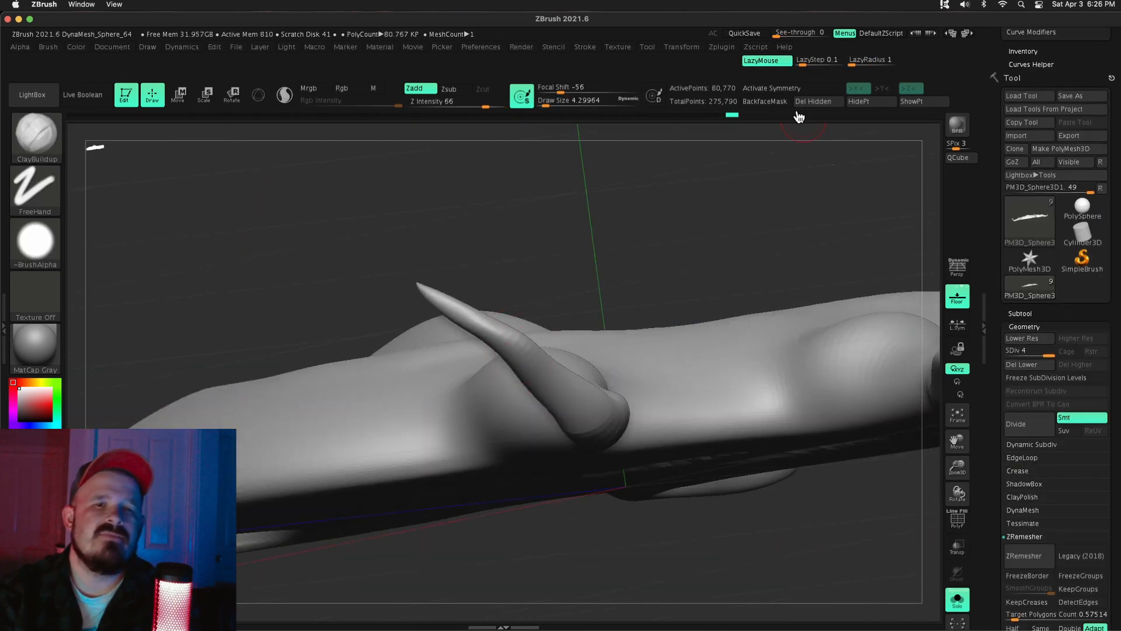
Step: Turn on backface masking, then sculpt and smooth raised bands around one leg's joints with ClayBuildup
{"action": "left_click_drag", "start_coordinate": [524, 347], "coordinate": [510, 339], "text": "shift"}
{"action": "left_click_drag", "start_coordinate": [584, 263], "coordinate": [648, 280]}
{"action": "left_click_drag", "start_coordinate": [645, 430], "coordinate": [689, 435]}
{"action": "mouse_move", "coordinate": [671, 543]}
{"action": "left_mouse_down"}
{"action": "mouse_move", "coordinate": [598, 561]}
{"action": "mouse_move", "coordinate": [572, 526]}
{"action": "left_mouse_up"}
{"action": "left_click_drag", "start_coordinate": [619, 421], "coordinate": [645, 453]}
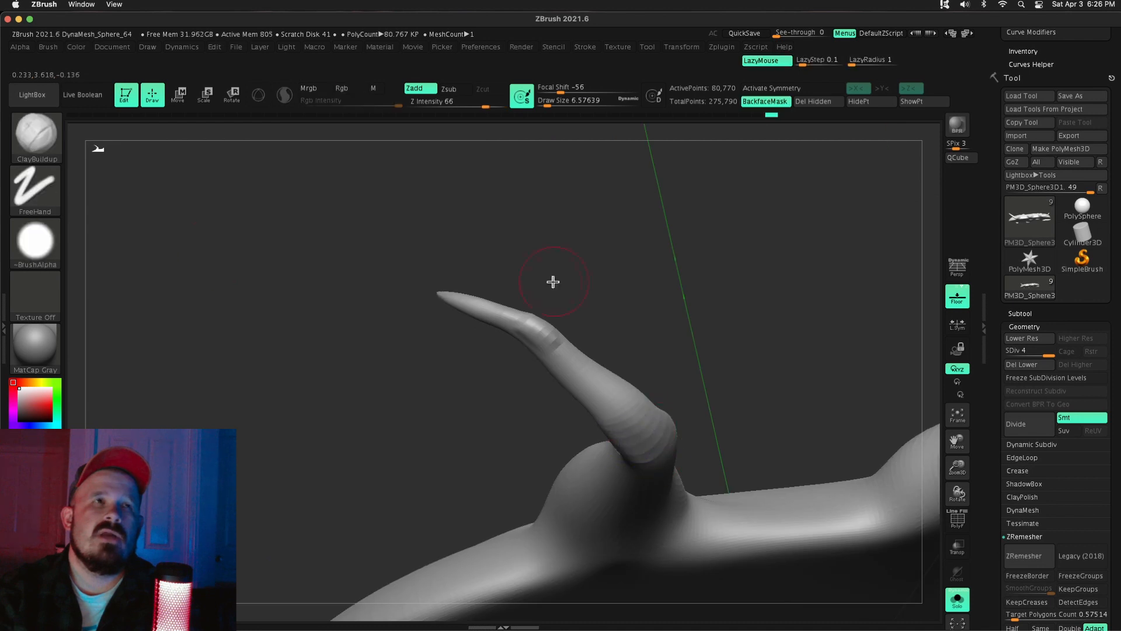
{"action": "left_click_drag", "start_coordinate": [543, 319], "coordinate": [573, 351], "text": "shift"}
{"action": "mouse_move", "coordinate": [689, 280]}
{"action": "left_mouse_down"}
{"action": "mouse_move", "coordinate": [741, 325]}
{"action": "mouse_move", "coordinate": [689, 362]}
{"action": "left_mouse_up"}
{"action": "left_click_drag", "start_coordinate": [525, 321], "coordinate": [550, 331], "text": "shift"}
Step: Turn on Sculptris Pro and shape rounded knobs at the leg's two joints with ClayBuildup strokes and smoothing
{"action": "mouse_move", "coordinate": [701, 280]}
{"action": "left_mouse_down"}
{"action": "mouse_move", "coordinate": [754, 315]}
{"action": "mouse_move", "coordinate": [689, 374]}
{"action": "left_mouse_up"}
{"action": "left_click_drag", "start_coordinate": [622, 397], "coordinate": [671, 435]}
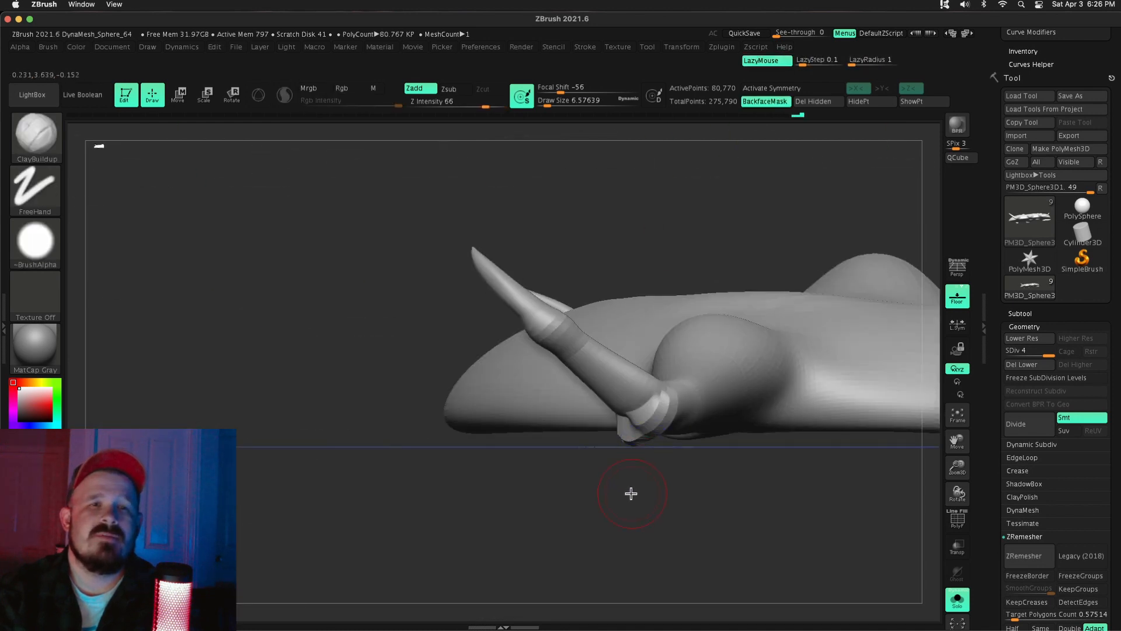
{"action": "left_click_drag", "start_coordinate": [631, 493], "coordinate": [701, 502]}
{"action": "left_click_drag", "start_coordinate": [628, 430], "coordinate": [672, 409]}
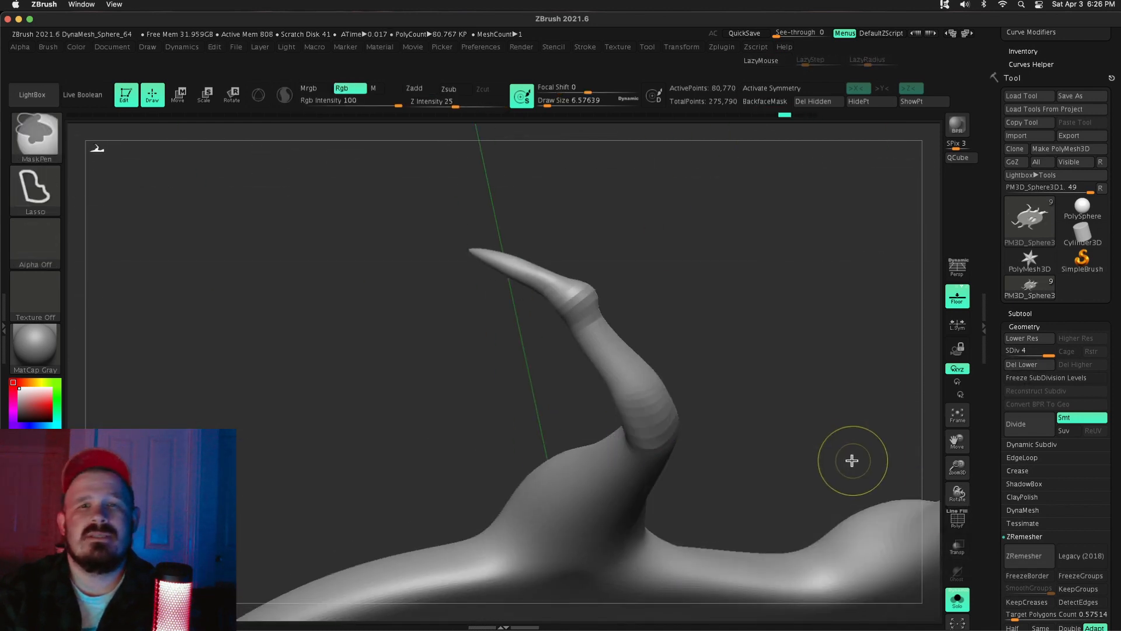
{"action": "left_click_drag", "start_coordinate": [634, 382], "coordinate": [660, 429], "text": "shift"}
{"action": "left_click_drag", "start_coordinate": [747, 327], "coordinate": [689, 339]}
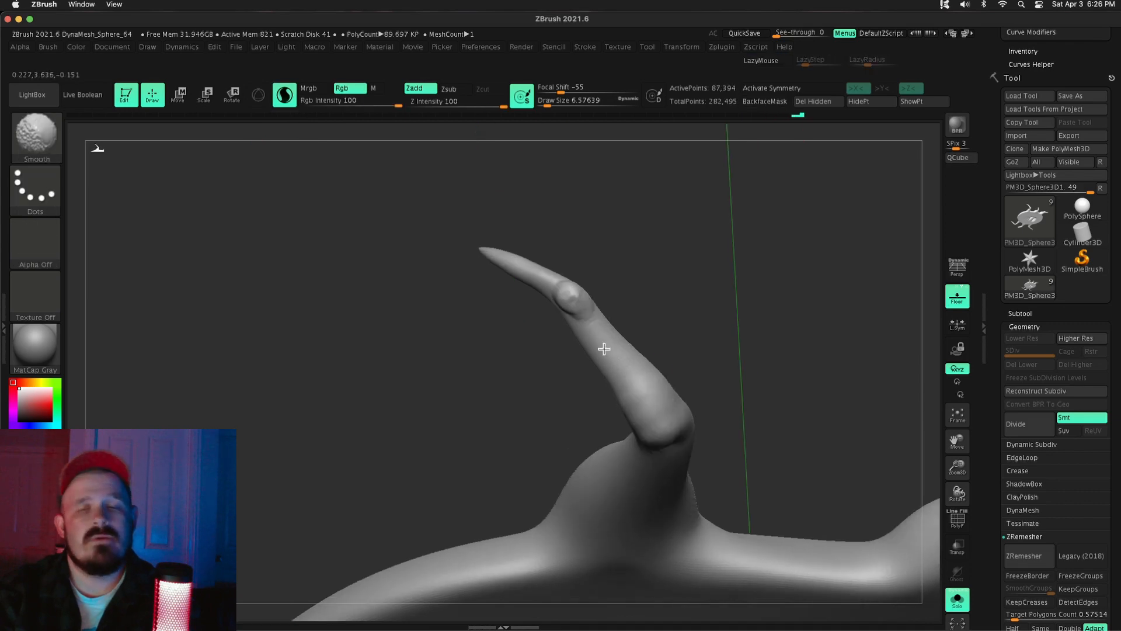
{"action": "left_click_drag", "start_coordinate": [605, 348], "coordinate": [631, 385], "text": "shift"}
{"action": "left_click_drag", "start_coordinate": [735, 350], "coordinate": [670, 388]}
Step: Carve a crease along the leg's lower joint with the DamStandard brush
{"action": "key", "text": "b"}
{"action": "key", "text": "d"}
{"action": "key", "text": "s"}
{"action": "left_click_drag", "start_coordinate": [584, 409], "coordinate": [619, 421]}
{"action": "mouse_move", "coordinate": [759, 362]}
{"action": "left_mouse_down"}
{"action": "mouse_move", "coordinate": [704, 324]}
{"action": "mouse_move", "coordinate": [936, 393]}
{"action": "mouse_move", "coordinate": [800, 345]}
{"action": "mouse_move", "coordinate": [936, 430]}
{"action": "mouse_move", "coordinate": [653, 272]}
{"action": "mouse_move", "coordinate": [783, 257]}
{"action": "mouse_move", "coordinate": [536, 260]}
{"action": "mouse_move", "coordinate": [525, 242]}
{"action": "left_mouse_up"}
Step: Return to ClayBuildup and build up the joints on the bug's other legs
{"action": "key", "text": "b"}
{"action": "key", "text": "c"}
{"action": "key", "text": "b"}
{"action": "left_click_drag", "start_coordinate": [689, 315], "coordinate": [724, 245]}
{"action": "left_click_drag", "start_coordinate": [730, 362], "coordinate": [765, 397], "text": "ctrl"}
{"action": "left_click_drag", "start_coordinate": [672, 403], "coordinate": [817, 392]}
{"action": "mouse_move", "coordinate": [441, 242]}
{"action": "left_mouse_down"}
{"action": "mouse_move", "coordinate": [441, 257]}
{"action": "mouse_move", "coordinate": [389, 259]}
{"action": "left_mouse_up"}
{"action": "mouse_move", "coordinate": [374, 374]}
{"action": "left_mouse_down"}
{"action": "mouse_move", "coordinate": [438, 343]}
{"action": "mouse_move", "coordinate": [523, 435]}
{"action": "mouse_move", "coordinate": [668, 411]}
{"action": "mouse_move", "coordinate": [605, 359]}
{"action": "mouse_move", "coordinate": [588, 401]}
{"action": "mouse_move", "coordinate": [752, 381]}
{"action": "mouse_move", "coordinate": [819, 419]}
{"action": "mouse_move", "coordinate": [120, 145]}
{"action": "left_mouse_up"}
Step: Refine the joints on the remaining legs, alternating between the ClayBuildup and DamStandard brushes
{"action": "key", "text": "b"}
{"action": "left_click", "coordinate": [302, 162]}
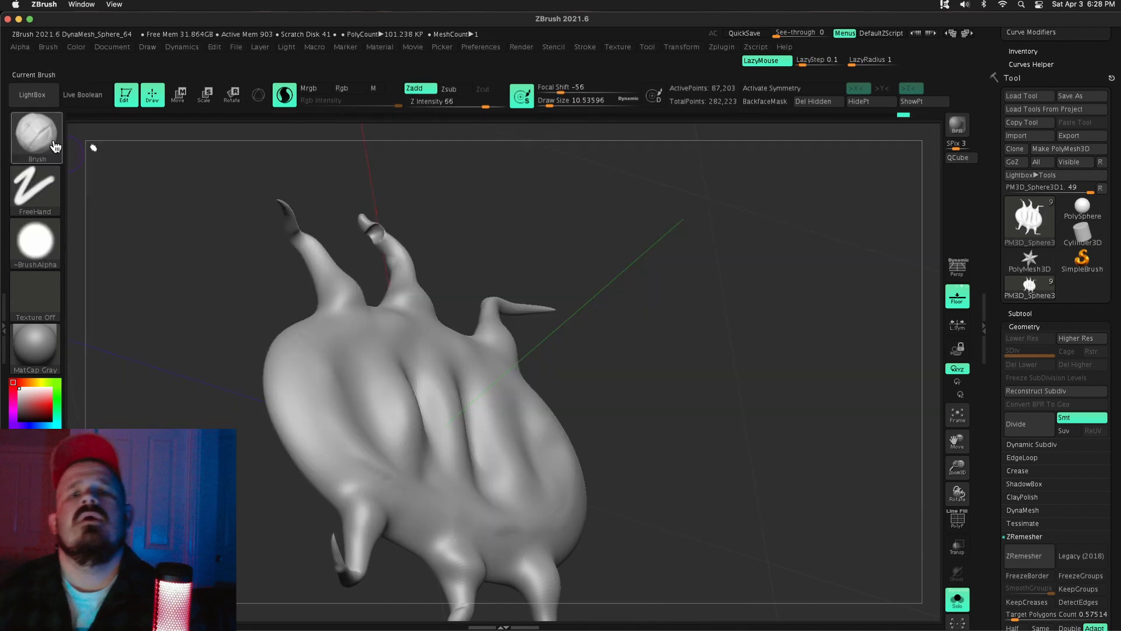
{"action": "left_click", "coordinate": [55, 146]}
{"action": "left_click", "coordinate": [251, 162]}
{"action": "left_click_drag", "start_coordinate": [370, 230], "coordinate": [220, 181]}
{"action": "left_click", "coordinate": [44, 142]}
{"action": "left_click", "coordinate": [301, 162]}
{"action": "mouse_move", "coordinate": [420, 278]}
{"action": "left_mouse_down"}
{"action": "mouse_move", "coordinate": [467, 319]}
{"action": "mouse_move", "coordinate": [713, 403]}
{"action": "left_mouse_up"}
Step: Turn off Solo to show the whole bird with the bug, and open the subtool list
{"action": "left_click", "coordinate": [1024, 327]}
{"action": "left_click", "coordinate": [960, 597]}
{"action": "left_click_drag", "start_coordinate": [957, 467], "coordinate": [809, 491]}
{"action": "left_click", "coordinate": [179, 95]}
{"action": "left_click", "coordinate": [261, 105]}
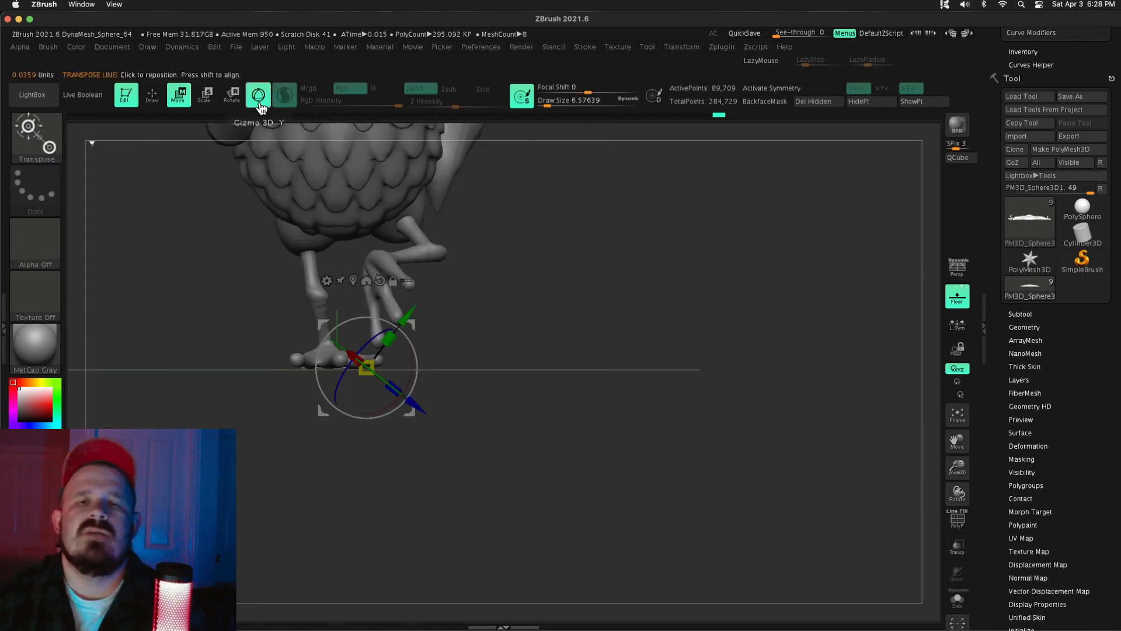
{"action": "left_click_drag", "start_coordinate": [633, 298], "coordinate": [759, 303]}
{"action": "key", "text": "q"}
{"action": "left_click", "coordinate": [1020, 314]}
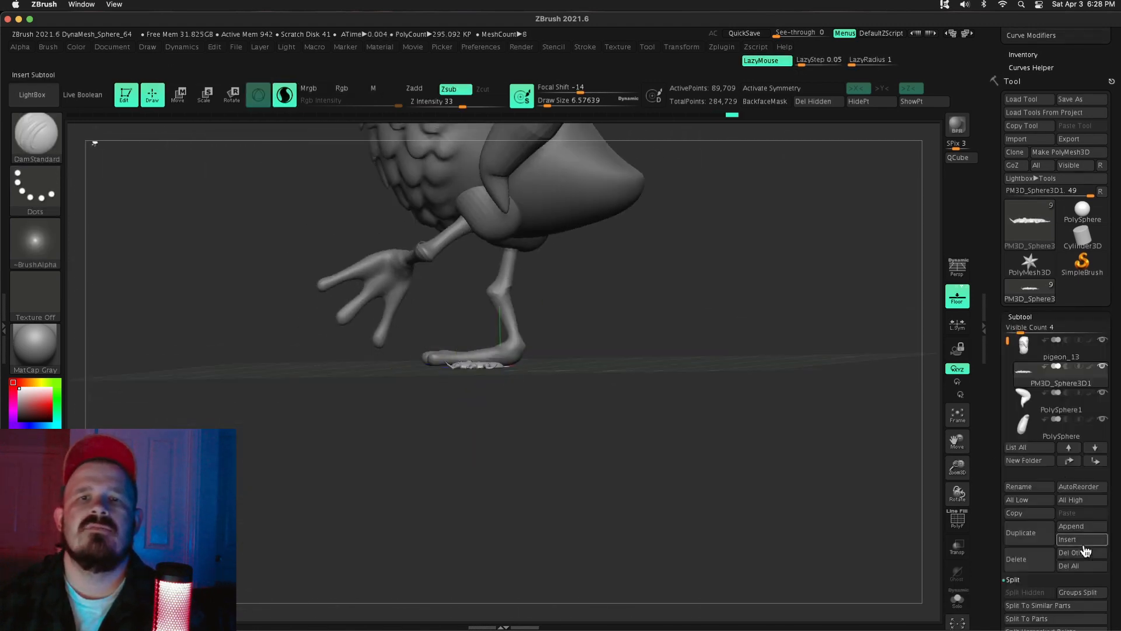
{"action": "left_click", "coordinate": [1085, 542]}
{"action": "left_click", "coordinate": [1061, 403]}
{"action": "key", "text": "w"}
{"action": "left_click_drag", "start_coordinate": [958, 467], "coordinate": [961, 444]}
{"action": "left_click_drag", "start_coordinate": [478, 353], "coordinate": [493, 344]}
{"action": "left_click_drag", "start_coordinate": [958, 465], "coordinate": [960, 496]}
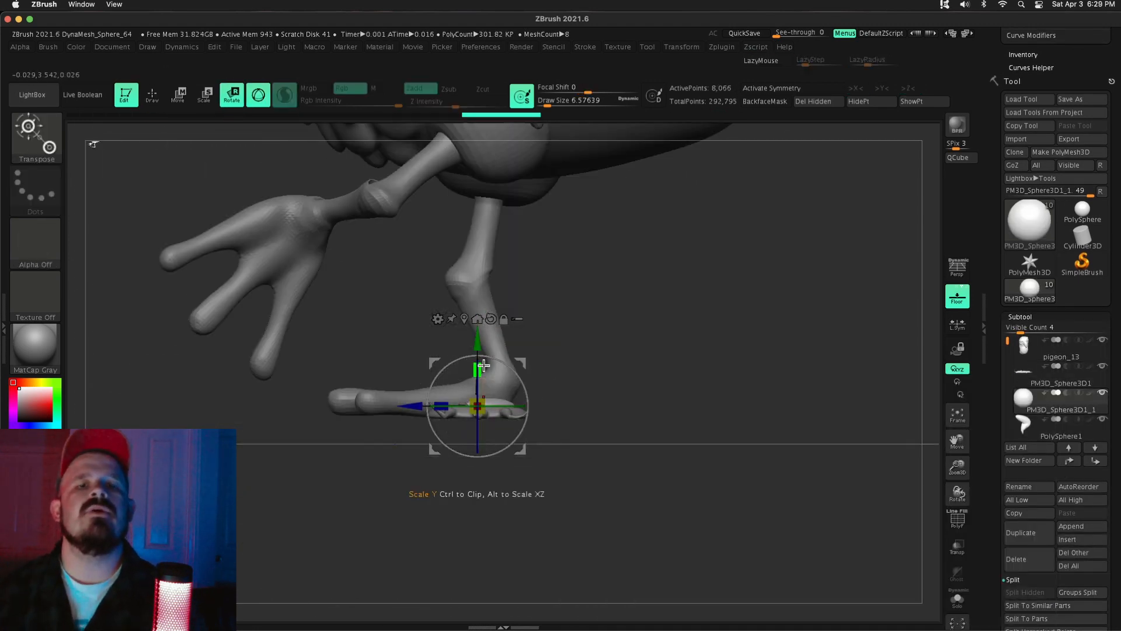
{"action": "left_click_drag", "start_coordinate": [478, 370], "coordinate": [478, 399]}
{"action": "left_click_drag", "start_coordinate": [695, 303], "coordinate": [817, 304]}
{"action": "left_click_drag", "start_coordinate": [412, 405], "coordinate": [601, 406]}
{"action": "left_click_drag", "start_coordinate": [666, 405], "coordinate": [667, 403]}
{"action": "key", "text": "q"}
{"action": "left_click_drag", "start_coordinate": [958, 468], "coordinate": [959, 482]}
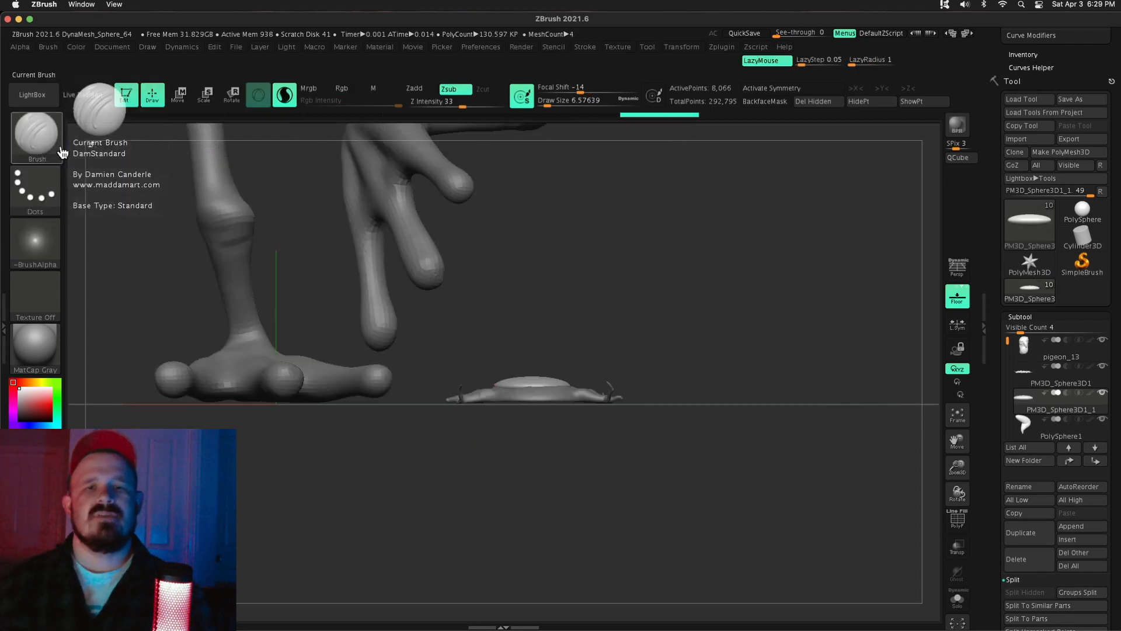
{"action": "left_click", "coordinate": [1016, 559]}
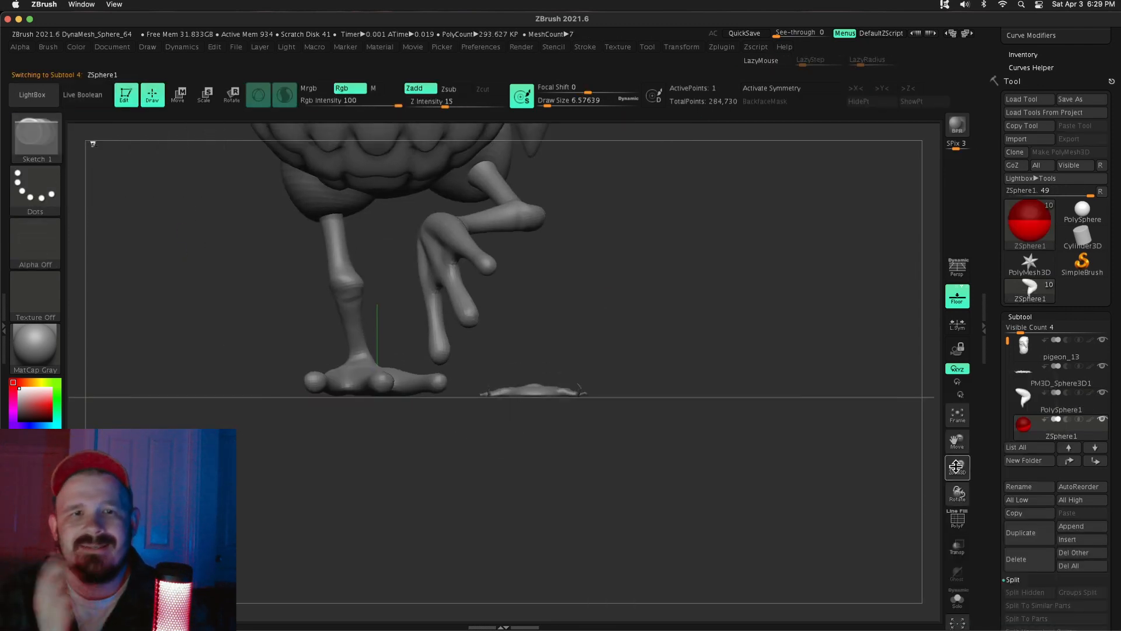
Step: Scale down the root ZSphere and position it just above the bug
{"action": "left_click", "coordinate": [958, 600]}
{"action": "left_click_drag", "start_coordinate": [508, 291], "coordinate": [611, 470]}
{"action": "left_click", "coordinate": [958, 599]}
{"action": "left_click_drag", "start_coordinate": [958, 467], "coordinate": [958, 496]}
{"action": "left_click_drag", "start_coordinate": [957, 440], "coordinate": [856, 148]}
{"action": "key", "text": "r"}
{"action": "left_click_drag", "start_coordinate": [626, 369], "coordinate": [641, 362]}
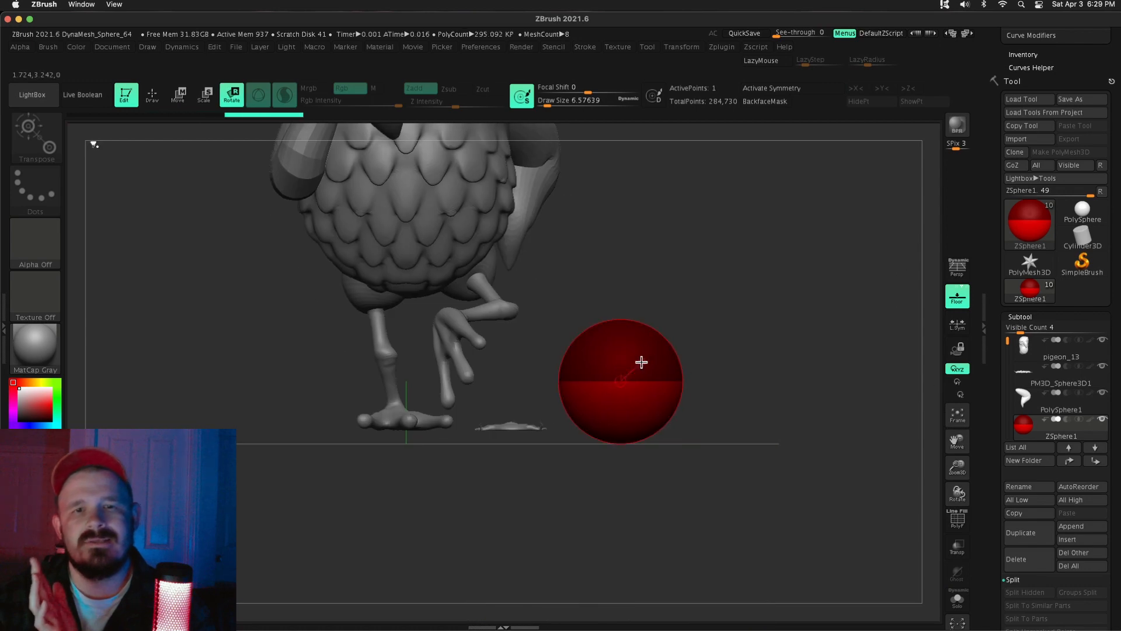
{"action": "left_click_drag", "start_coordinate": [741, 327], "coordinate": [740, 395], "text": "alt"}
{"action": "key", "text": "e"}
{"action": "left_click_drag", "start_coordinate": [505, 375], "coordinate": [492, 355]}
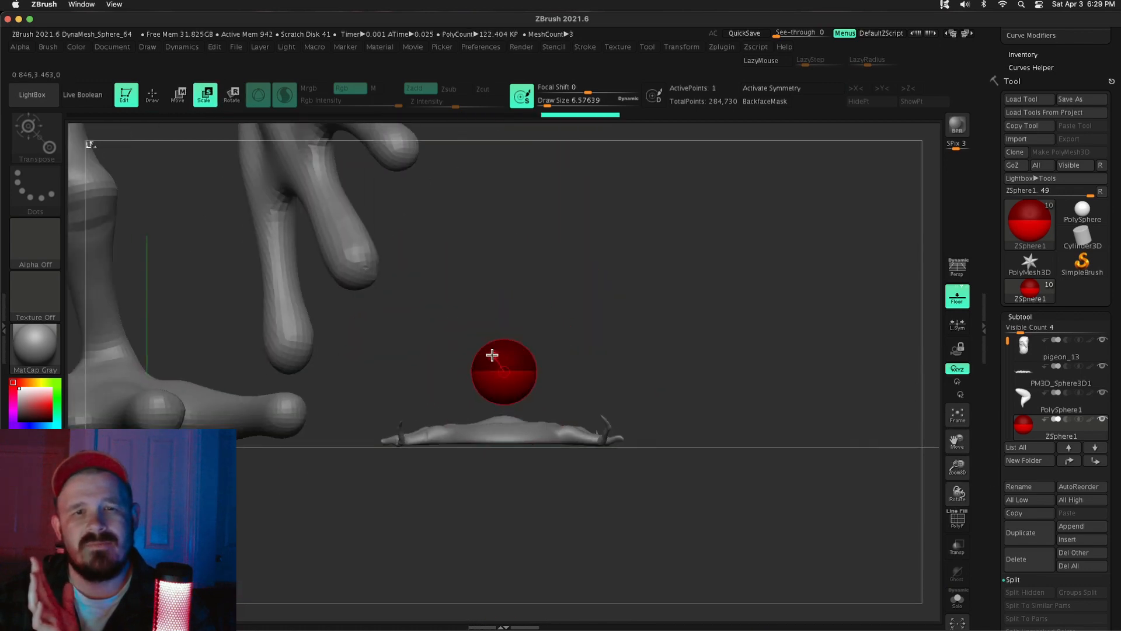
{"action": "left_click_drag", "start_coordinate": [759, 351], "coordinate": [619, 350]}
Step: Pull a child ZSphere from the root at the bug up to the raised foot, forming a long straight stem
{"action": "key", "text": "w"}
{"action": "left_click_drag", "start_coordinate": [957, 468], "coordinate": [958, 435]}
{"action": "key", "text": "w"}
{"action": "left_click_drag", "start_coordinate": [504, 451], "coordinate": [342, 271]}
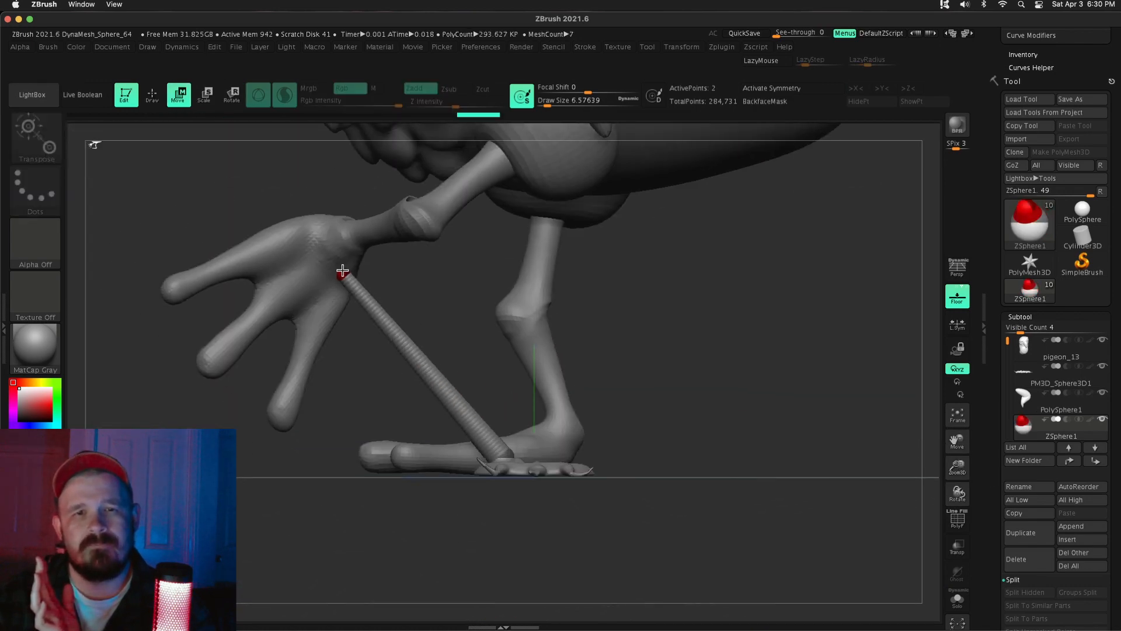
{"action": "left_click_drag", "start_coordinate": [759, 333], "coordinate": [549, 321]}
{"action": "left_click_drag", "start_coordinate": [411, 319], "coordinate": [645, 253]}
{"action": "left_click_drag", "start_coordinate": [753, 292], "coordinate": [531, 288]}
{"action": "left_click_drag", "start_coordinate": [753, 362], "coordinate": [725, 327]}
{"action": "key", "text": "q"}
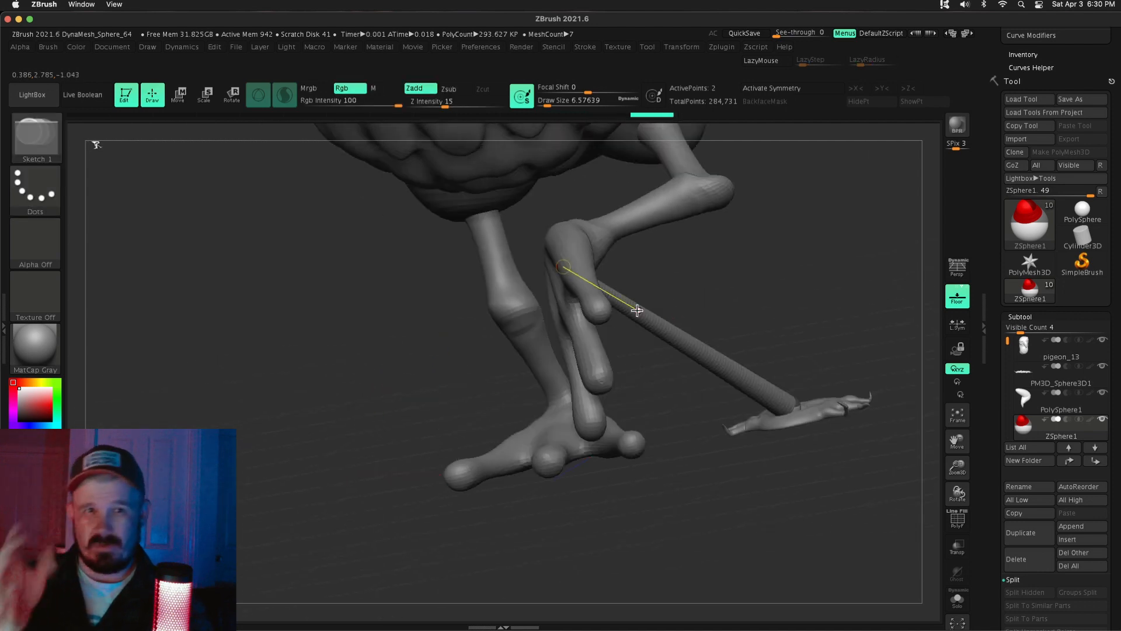
Step: Insert ZSphere joints near the stem's upper end and bend that end upward in front of the raised foot's palm
{"action": "left_click", "coordinate": [634, 310]}
{"action": "key", "text": "w"}
{"action": "left_click_drag", "start_coordinate": [584, 409], "coordinate": [758, 302]}
{"action": "left_click_drag", "start_coordinate": [673, 331], "coordinate": [718, 338]}
{"action": "mouse_move", "coordinate": [818, 409]}
{"action": "left_mouse_down"}
{"action": "mouse_move", "coordinate": [732, 430]}
{"action": "mouse_move", "coordinate": [735, 344]}
{"action": "left_mouse_up"}
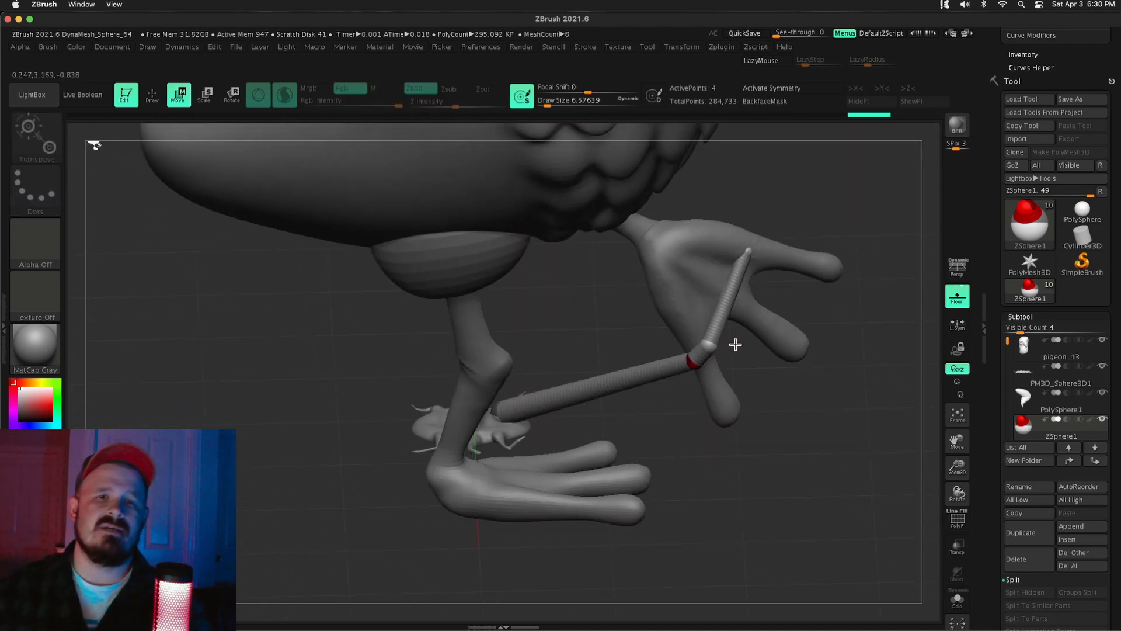
{"action": "left_click_drag", "start_coordinate": [789, 301], "coordinate": [750, 337]}
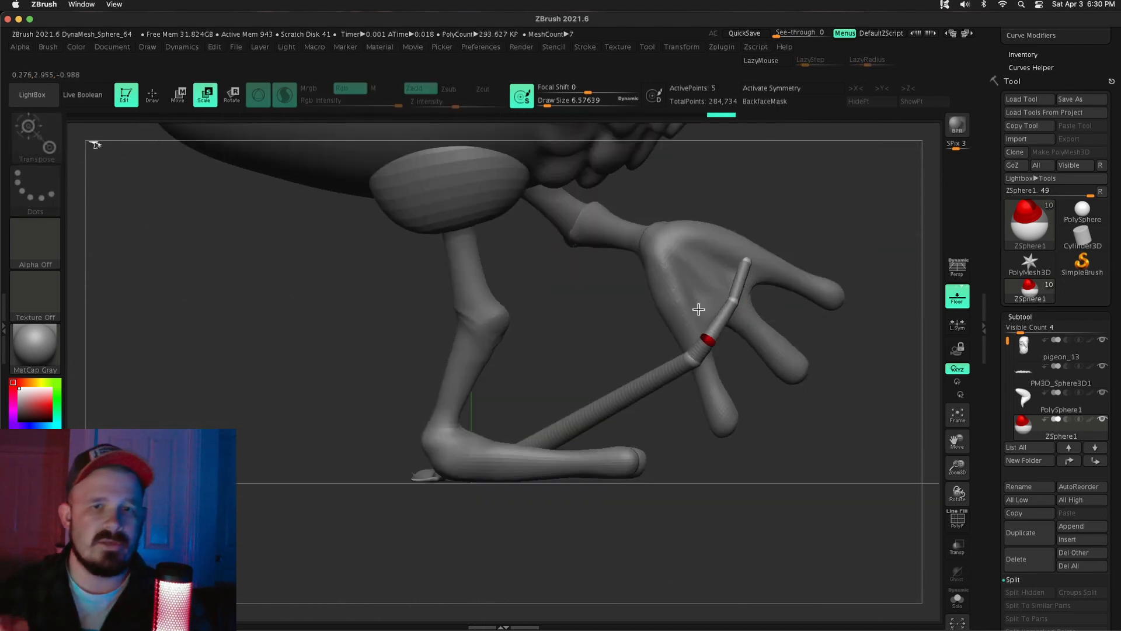
Step: Grow a second branch from the stem's upper joint to form a fork, and position its tip beside the first
{"action": "left_click_drag", "start_coordinate": [698, 309], "coordinate": [702, 330]}
{"action": "left_click_drag", "start_coordinate": [776, 397], "coordinate": [813, 338]}
{"action": "key", "text": "w"}
{"action": "left_click_drag", "start_coordinate": [704, 336], "coordinate": [700, 336]}
{"action": "left_click_drag", "start_coordinate": [811, 351], "coordinate": [753, 357]}
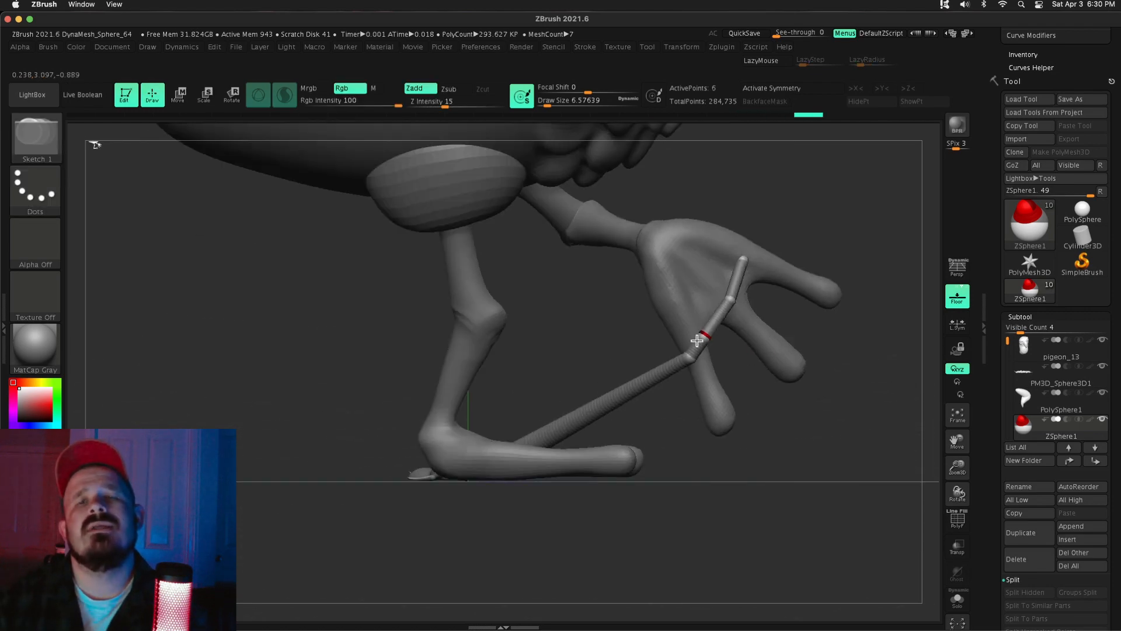
{"action": "left_click_drag", "start_coordinate": [704, 278], "coordinate": [704, 268]}
{"action": "left_click_drag", "start_coordinate": [812, 350], "coordinate": [811, 409], "text": "alt"}
{"action": "left_click_drag", "start_coordinate": [811, 350], "coordinate": [701, 339]}
{"action": "left_click_drag", "start_coordinate": [584, 279], "coordinate": [571, 279]}
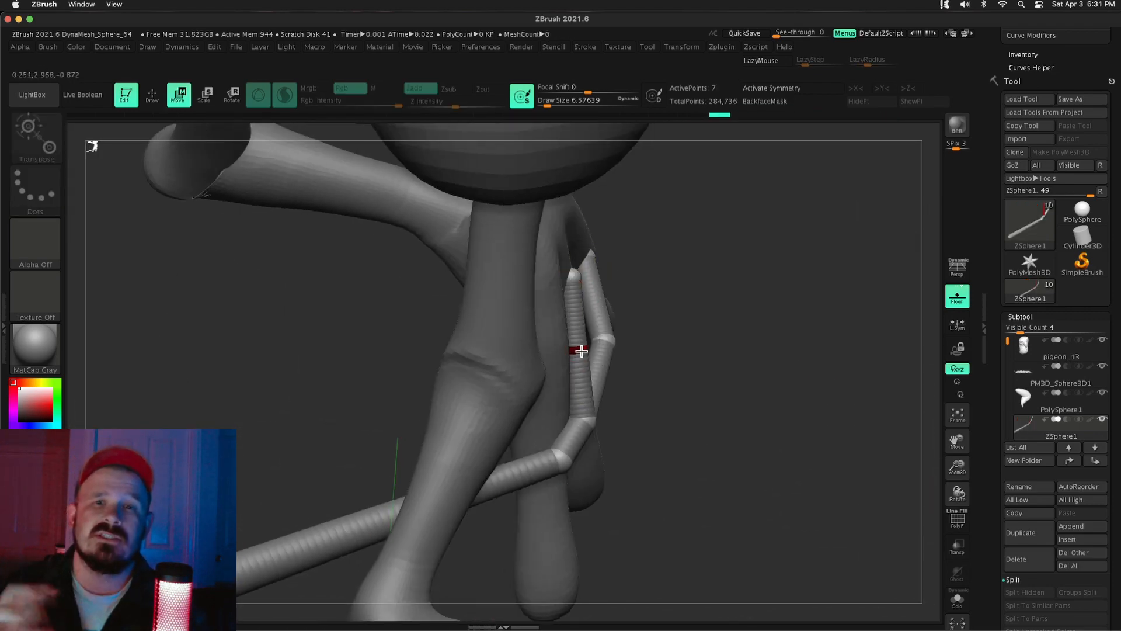
Step: Grow a thin side twig from the second branch's middle joint, insert a joint halfway along it, and bend it
{"action": "left_click_drag", "start_coordinate": [581, 350], "coordinate": [700, 334]}
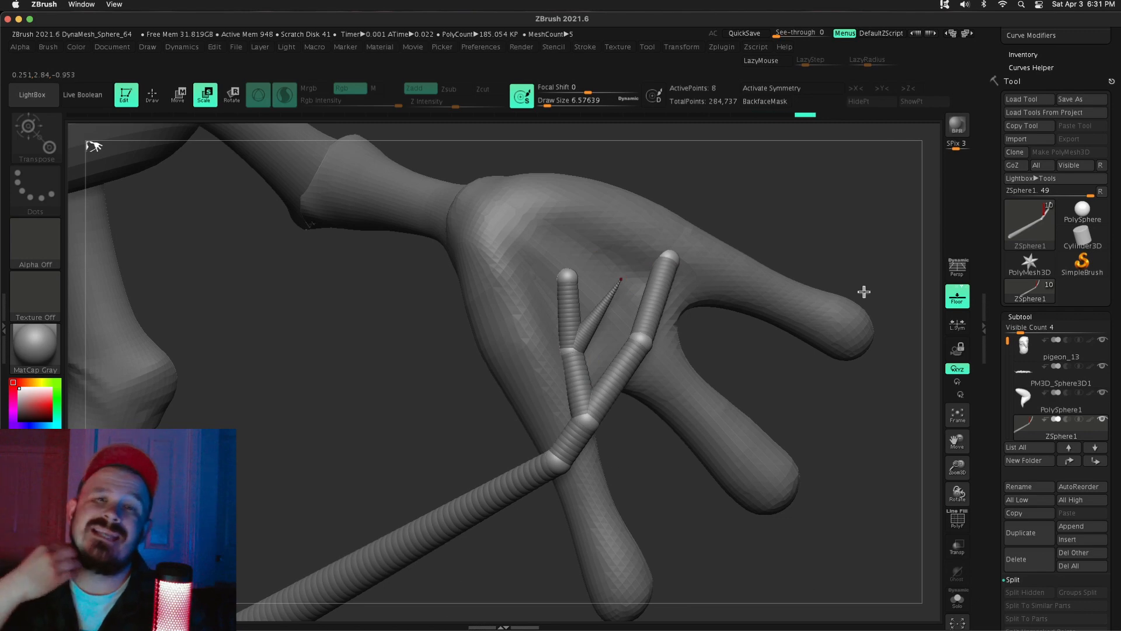
{"action": "key", "text": "q"}
{"action": "left_click", "coordinate": [596, 315]}
{"action": "key", "text": "w"}
{"action": "left_click_drag", "start_coordinate": [760, 403], "coordinate": [654, 403]}
{"action": "left_click_drag", "start_coordinate": [598, 300], "coordinate": [601, 306]}
{"action": "left_click_drag", "start_coordinate": [754, 374], "coordinate": [859, 368]}
{"action": "left_click_drag", "start_coordinate": [841, 327], "coordinate": [712, 339]}
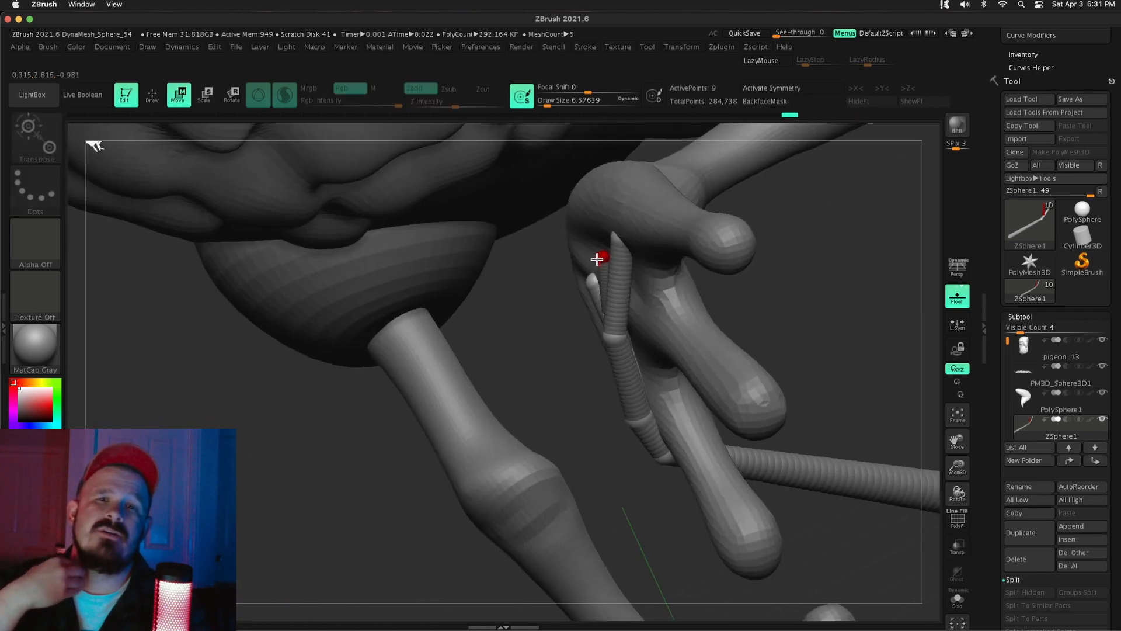
{"action": "left_click_drag", "start_coordinate": [597, 258], "coordinate": [595, 276]}
{"action": "left_click_drag", "start_coordinate": [742, 297], "coordinate": [789, 273]}
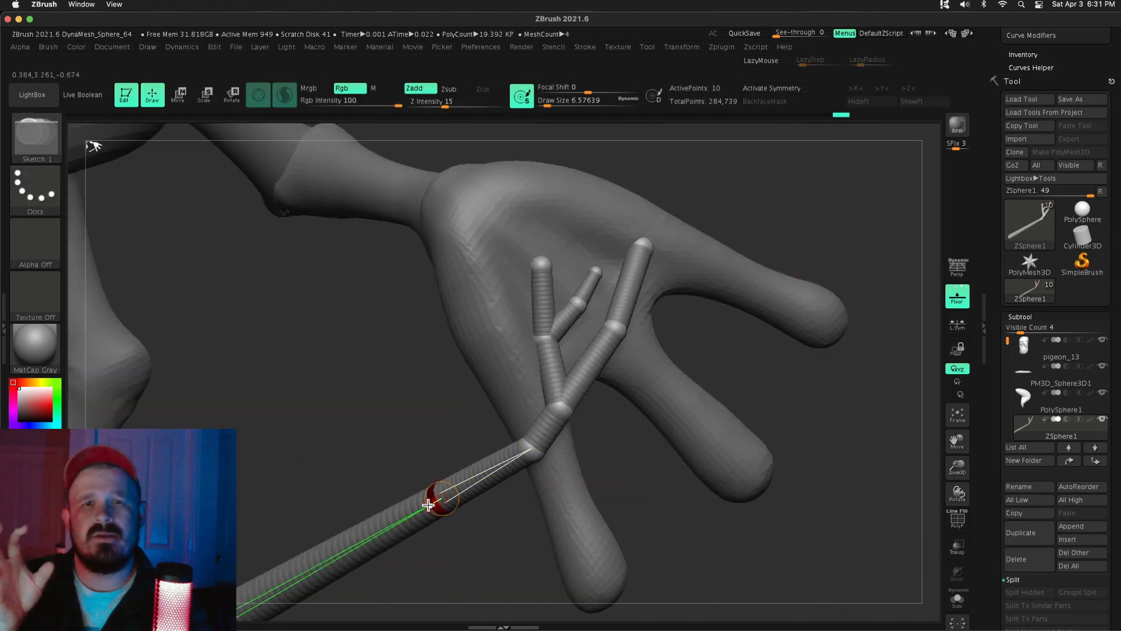
Step: Insert a joint in the long stem below the fork, pull a new branch upward from it, and add a middle joint
{"action": "left_click", "coordinate": [428, 504]}
{"action": "key", "text": "w"}
{"action": "left_click_drag", "start_coordinate": [434, 488], "coordinate": [449, 373]}
{"action": "left_click_drag", "start_coordinate": [760, 402], "coordinate": [654, 397]}
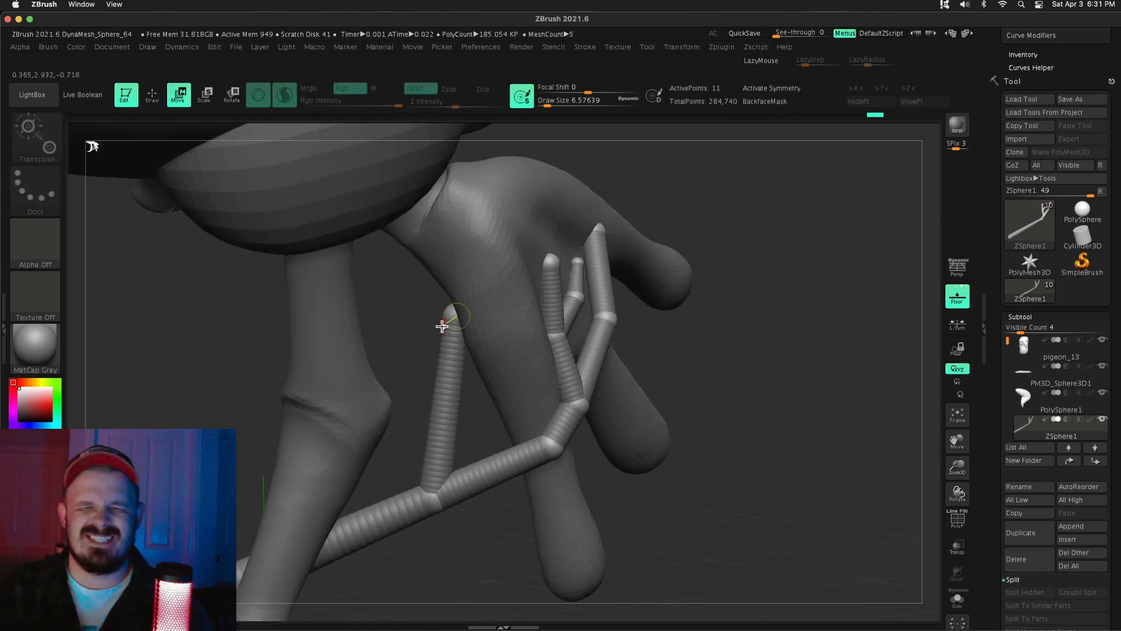
{"action": "left_click_drag", "start_coordinate": [443, 325], "coordinate": [491, 332]}
{"action": "mouse_move", "coordinate": [689, 432]}
{"action": "left_mouse_down"}
{"action": "mouse_move", "coordinate": [756, 398]}
{"action": "mouse_move", "coordinate": [780, 403]}
{"action": "left_mouse_up"}
{"action": "key", "text": "q"}
{"action": "left_click", "coordinate": [502, 356]}
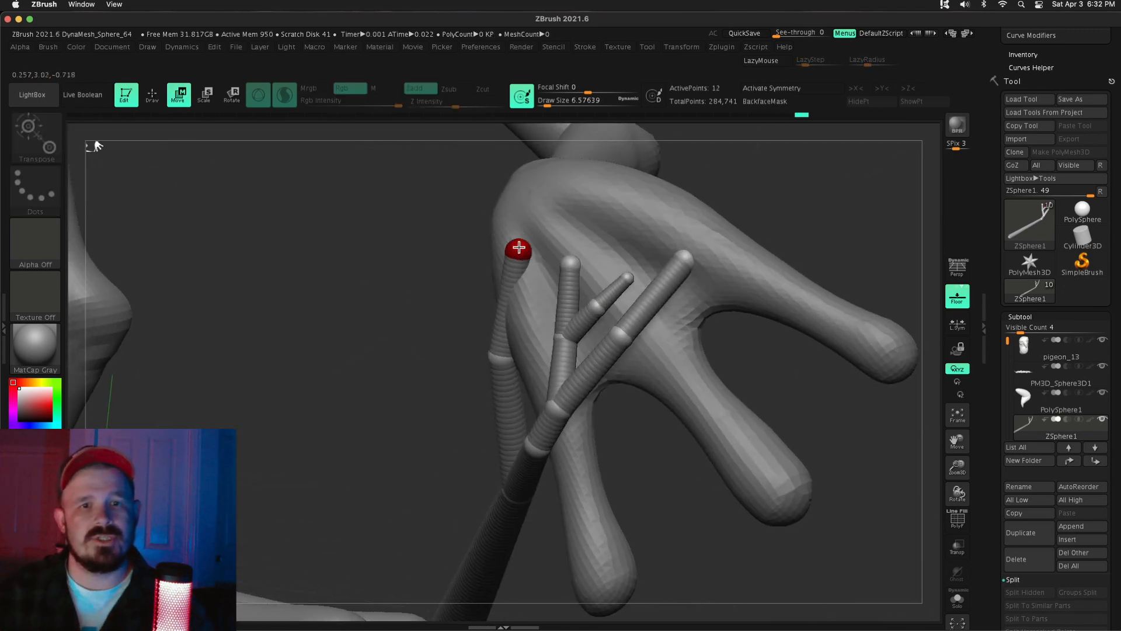
Step: Extend the new lower branch with more ZSphere joints, bend it along the palm, and scale its upper joints
{"action": "key", "text": "q"}
{"action": "left_click", "coordinate": [510, 251]}
{"action": "key", "text": "w"}
{"action": "left_click_drag", "start_coordinate": [726, 192], "coordinate": [510, 335]}
{"action": "left_click_drag", "start_coordinate": [847, 374], "coordinate": [514, 345]}
{"action": "left_click_drag", "start_coordinate": [526, 350], "coordinate": [556, 300], "text": "alt"}
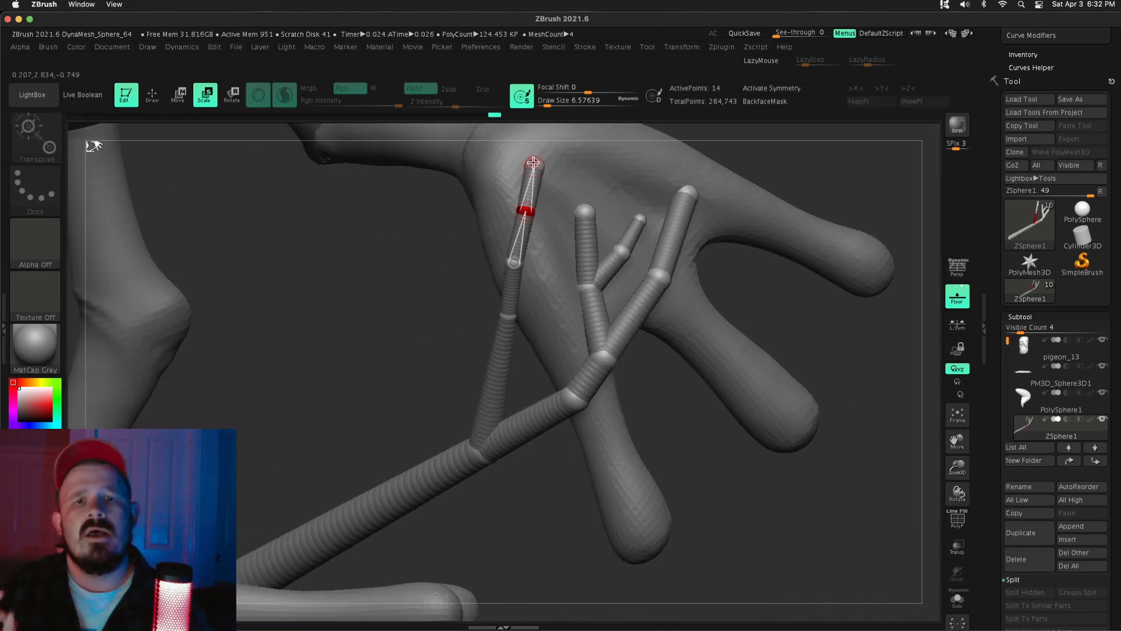
{"action": "left_click_drag", "start_coordinate": [523, 215], "coordinate": [511, 204]}
{"action": "left_click_drag", "start_coordinate": [514, 263], "coordinate": [504, 254]}
{"action": "left_click_drag", "start_coordinate": [408, 280], "coordinate": [479, 279]}
Step: Position a short cross twig linking the lower branch to the fork's middle joint, and adjust the lower branch's tip
{"action": "key", "text": "w"}
{"action": "left_click_drag", "start_coordinate": [409, 281], "coordinate": [490, 283]}
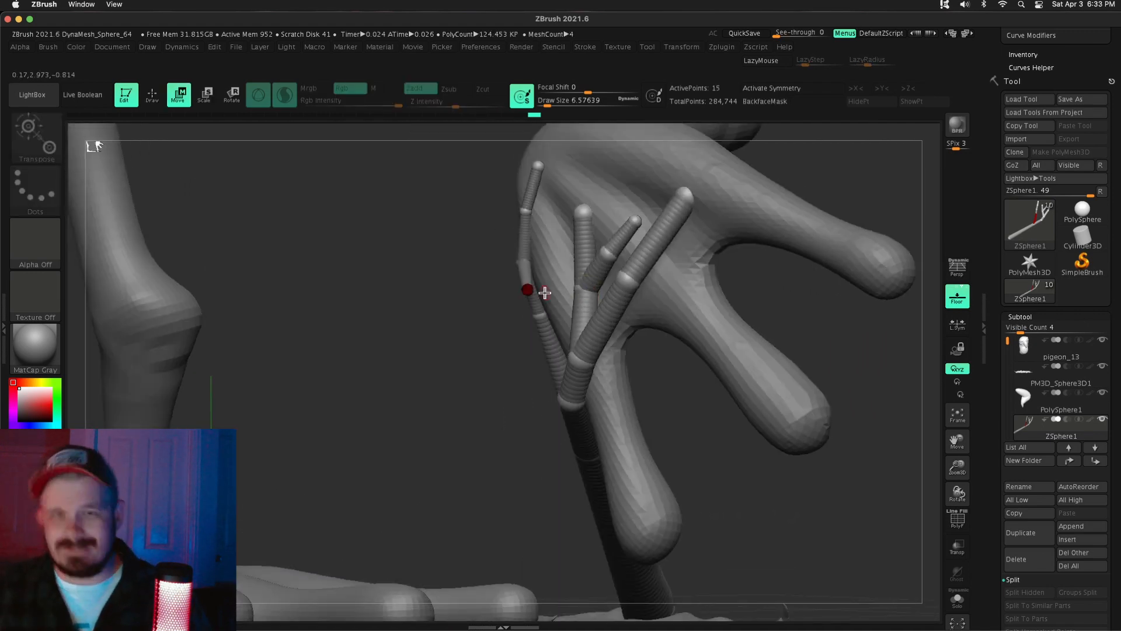
{"action": "key", "text": "w"}
{"action": "mouse_move", "coordinate": [420, 287]}
{"action": "left_mouse_down"}
{"action": "mouse_move", "coordinate": [327, 288]}
{"action": "mouse_move", "coordinate": [444, 289]}
{"action": "left_mouse_up"}
{"action": "left_click_drag", "start_coordinate": [535, 165], "coordinate": [520, 163]}
{"action": "mouse_move", "coordinate": [899, 350]}
{"action": "left_mouse_down"}
{"action": "mouse_move", "coordinate": [811, 340]}
{"action": "mouse_move", "coordinate": [911, 427]}
{"action": "mouse_move", "coordinate": [835, 431]}
{"action": "left_mouse_up"}
{"action": "left_click_drag", "start_coordinate": [463, 405], "coordinate": [458, 402]}
Step: Add a ZSphere at the stem's elbow and pull it across to the lower branch's joint as a tapered connecting twig
{"action": "left_click_drag", "start_coordinate": [962, 467], "coordinate": [963, 497]}
{"action": "key", "text": "q"}
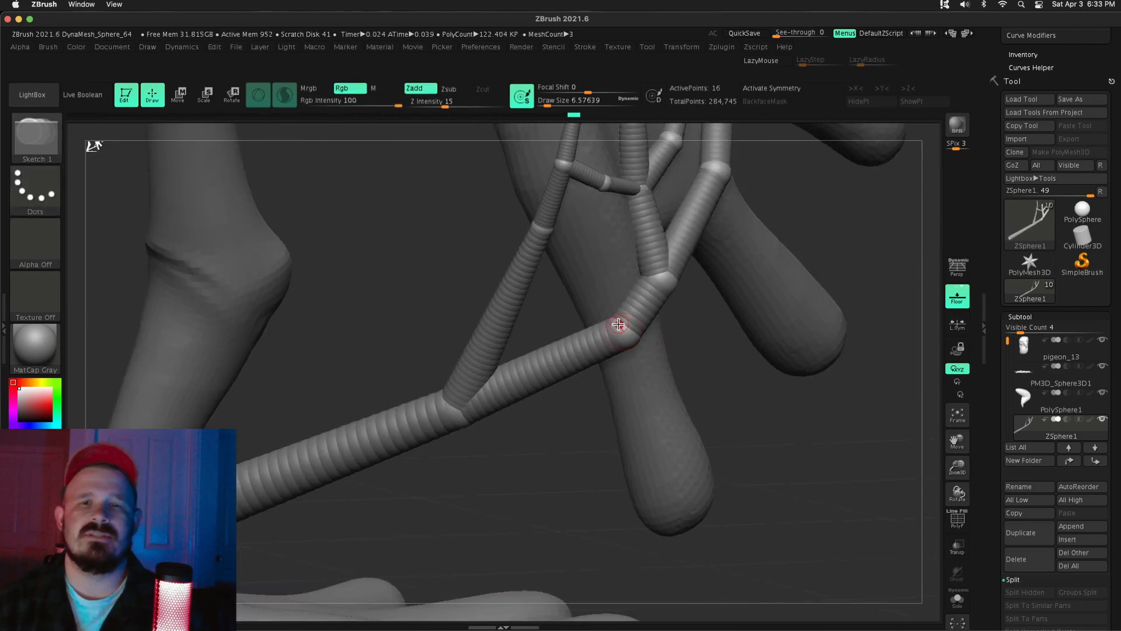
{"action": "left_click", "coordinate": [622, 331]}
{"action": "key", "text": "w"}
{"action": "left_click_drag", "start_coordinate": [622, 330], "coordinate": [519, 269]}
{"action": "left_click_drag", "start_coordinate": [409, 278], "coordinate": [568, 264]}
{"action": "left_click_drag", "start_coordinate": [514, 298], "coordinate": [421, 291]}
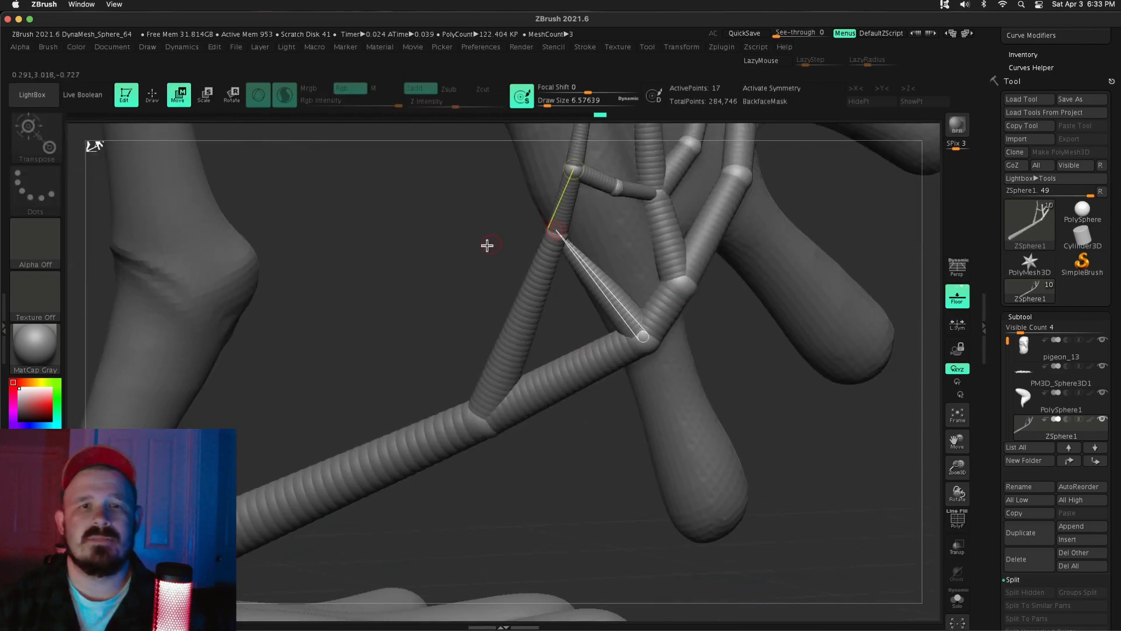
{"action": "left_click_drag", "start_coordinate": [487, 246], "coordinate": [420, 248]}
Step: Preview the branching ZSphere chain as an adaptive skin, inspect it beside the foot, and return to ZSphere editing
{"action": "key", "text": "a"}
{"action": "left_click_drag", "start_coordinate": [957, 467], "coordinate": [931, 390]}
{"action": "left_click_drag", "start_coordinate": [957, 442], "coordinate": [934, 344]}
{"action": "key", "text": "a"}
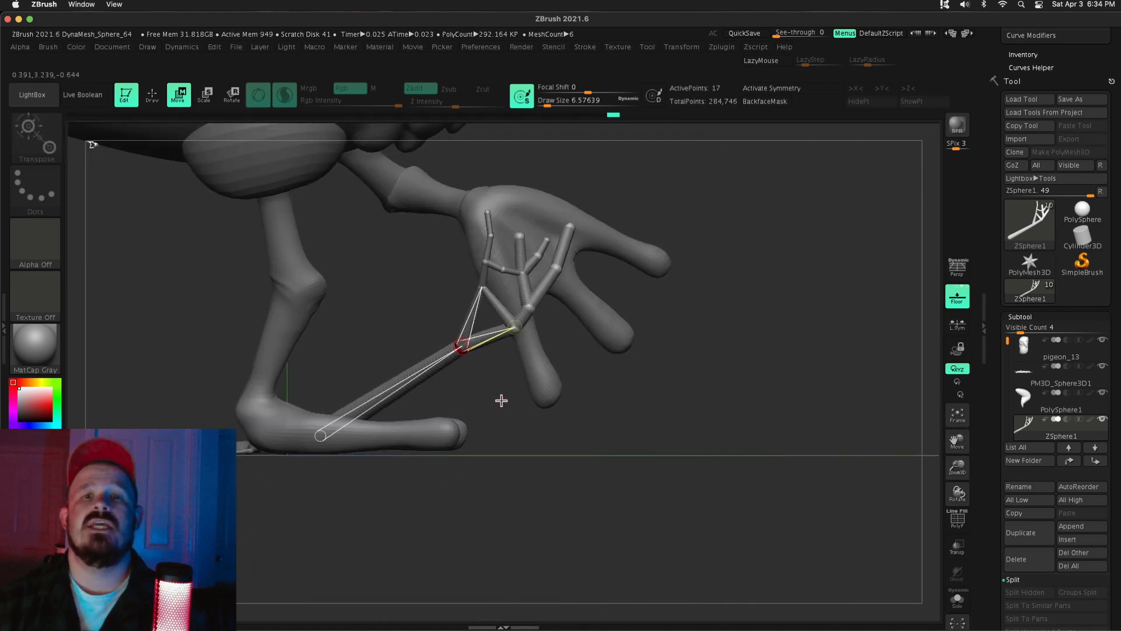
Step: Add ZSpheres to the twig's stem and pull them into a second, thinner stem reaching down to the bug
{"action": "left_click_drag", "start_coordinate": [501, 400], "coordinate": [768, 185]}
{"action": "mouse_move", "coordinate": [481, 299]}
{"action": "left_mouse_down"}
{"action": "mouse_move", "coordinate": [543, 409]}
{"action": "mouse_move", "coordinate": [561, 280]}
{"action": "mouse_move", "coordinate": [504, 304]}
{"action": "mouse_move", "coordinate": [265, 228]}
{"action": "mouse_move", "coordinate": [545, 345]}
{"action": "mouse_move", "coordinate": [475, 325]}
{"action": "mouse_move", "coordinate": [571, 270]}
{"action": "mouse_move", "coordinate": [654, 264]}
{"action": "left_mouse_up"}
{"action": "key", "text": "q"}
{"action": "left_click", "coordinate": [463, 327]}
{"action": "key", "text": "w"}
{"action": "mouse_move", "coordinate": [686, 330]}
{"action": "left_mouse_down"}
{"action": "mouse_move", "coordinate": [737, 343]}
{"action": "mouse_move", "coordinate": [654, 327]}
{"action": "left_mouse_up"}
{"action": "key", "text": "q"}
{"action": "left_click", "coordinate": [539, 267]}
{"action": "key", "text": "w"}
{"action": "mouse_move", "coordinate": [602, 299]}
{"action": "left_mouse_down"}
{"action": "mouse_move", "coordinate": [624, 305]}
{"action": "mouse_move", "coordinate": [526, 430]}
{"action": "mouse_move", "coordinate": [606, 418]}
{"action": "mouse_move", "coordinate": [490, 428]}
{"action": "mouse_move", "coordinate": [582, 429]}
{"action": "left_mouse_up"}
Step: Check the stems as a previewed skin and extend the ZSphere chain across the bug's back
{"action": "key", "text": "a"}
{"action": "key", "text": "a"}
{"action": "mouse_move", "coordinate": [951, 463]}
{"action": "left_mouse_down"}
{"action": "mouse_move", "coordinate": [809, 463]}
{"action": "mouse_move", "coordinate": [711, 365]}
{"action": "mouse_move", "coordinate": [743, 395]}
{"action": "mouse_move", "coordinate": [654, 417]}
{"action": "left_mouse_up"}
{"action": "key", "text": "a"}
{"action": "key", "text": "a"}
{"action": "key", "text": "q"}
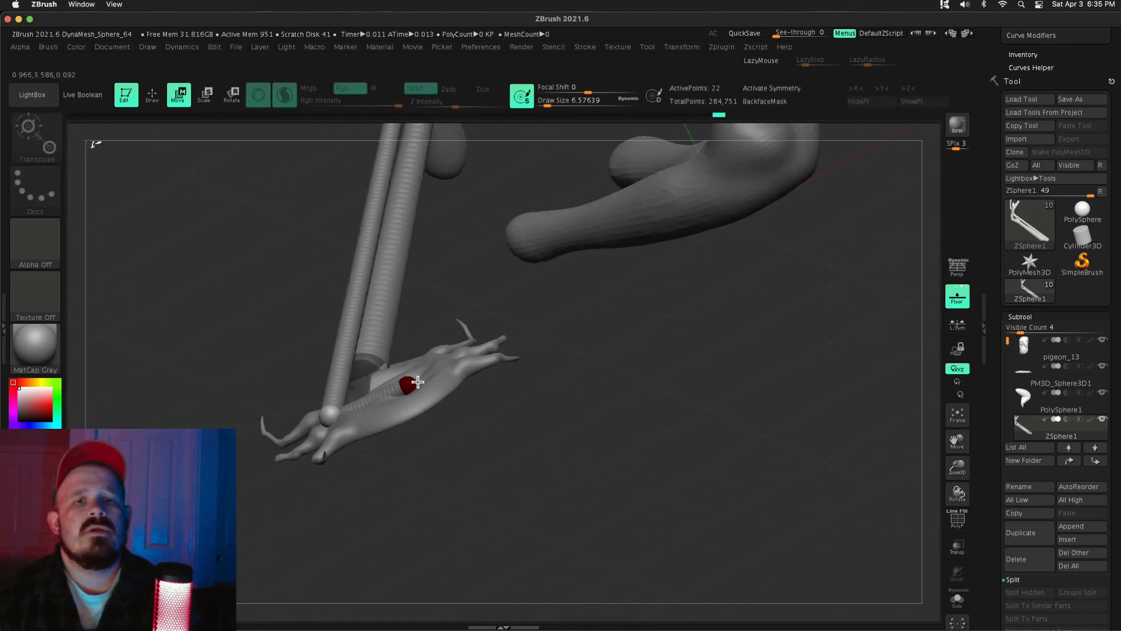
{"action": "left_click_drag", "start_coordinate": [634, 350], "coordinate": [575, 333]}
{"action": "left_click_drag", "start_coordinate": [435, 368], "coordinate": [445, 358]}
{"action": "left_click_drag", "start_coordinate": [543, 386], "coordinate": [636, 393], "text": "shift"}
Step: Preview the ZSphere twig as an adaptive skin and inspect it together with the whole bird and the feet
{"action": "left_click", "coordinate": [957, 599]}
{"action": "left_click_drag", "start_coordinate": [806, 163], "coordinate": [506, 317]}
{"action": "key", "text": "a"}
{"action": "left_click", "coordinate": [957, 600]}
{"action": "key", "text": "f"}
{"action": "left_click_drag", "start_coordinate": [839, 463], "coordinate": [958, 467], "text": "alt"}
{"action": "key", "text": "f"}
{"action": "left_click_drag", "start_coordinate": [730, 322], "coordinate": [504, 178], "text": "shift"}
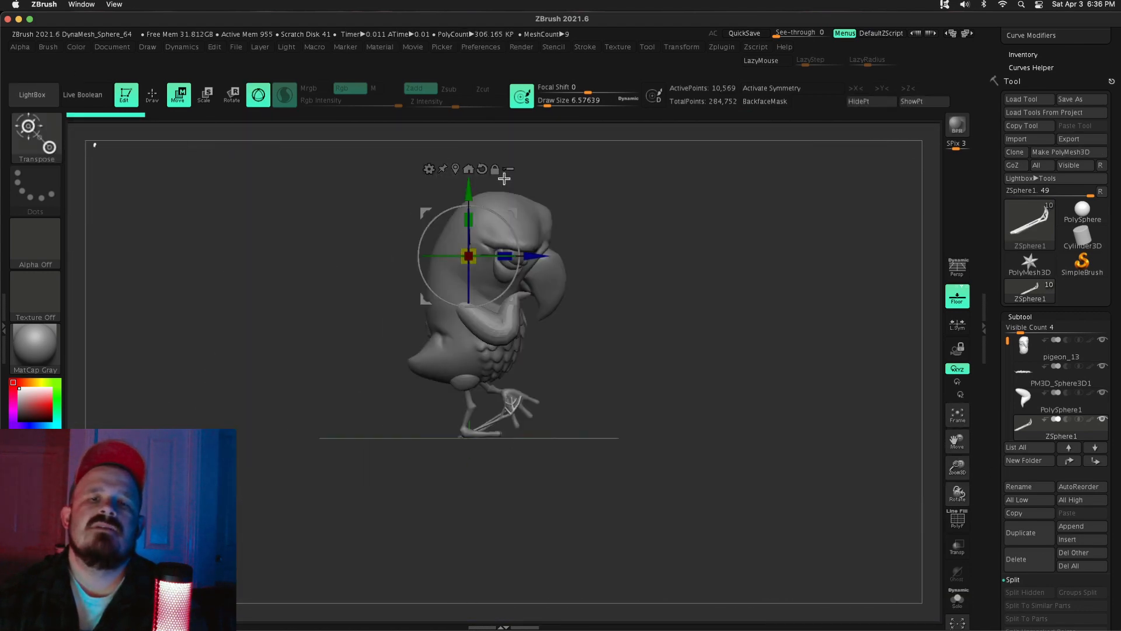
{"action": "left_click_drag", "start_coordinate": [782, 403], "coordinate": [889, 361], "text": "alt"}
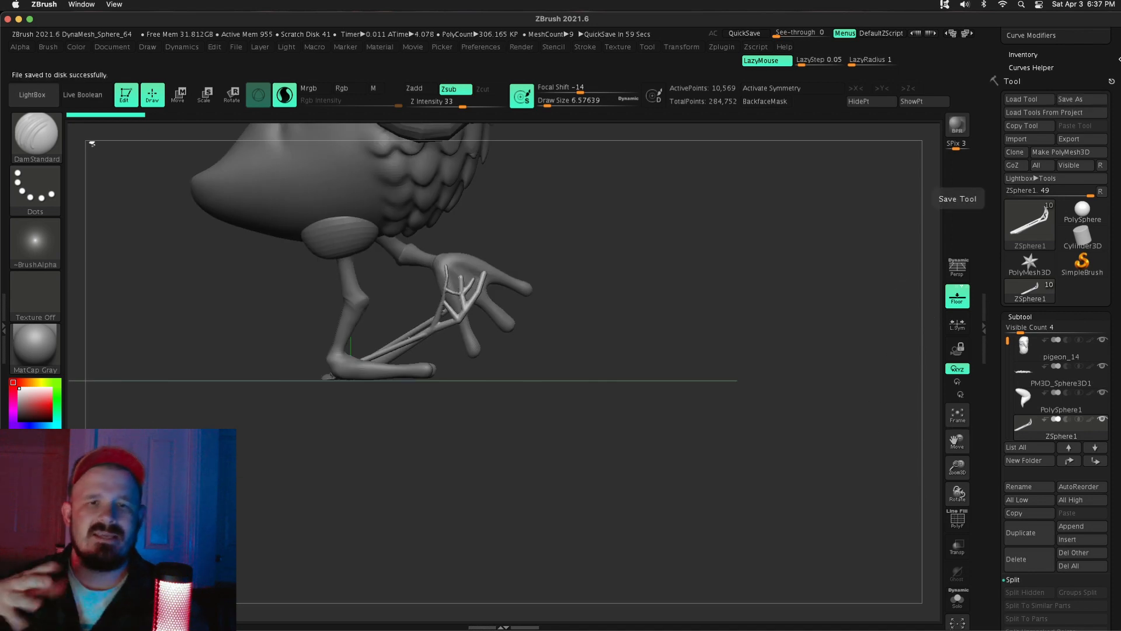
{"action": "mouse_move", "coordinate": [676, 337]}
{"action": "left_mouse_down"}
{"action": "mouse_move", "coordinate": [720, 405]}
{"action": "mouse_move", "coordinate": [1081, 533]}
{"action": "left_mouse_up"}
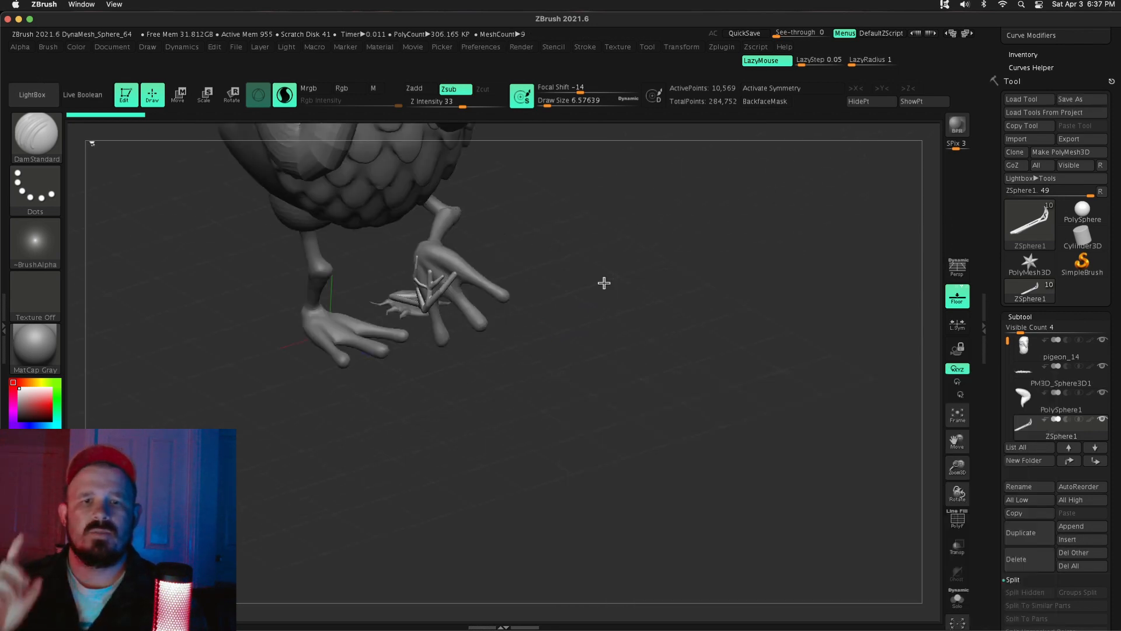
Step: Try to insert a sphere into the previewed twig skin and position it against the raised foot's palm
{"action": "key", "text": "b"}
{"action": "key", "text": "i"}
{"action": "key", "text": "t"}
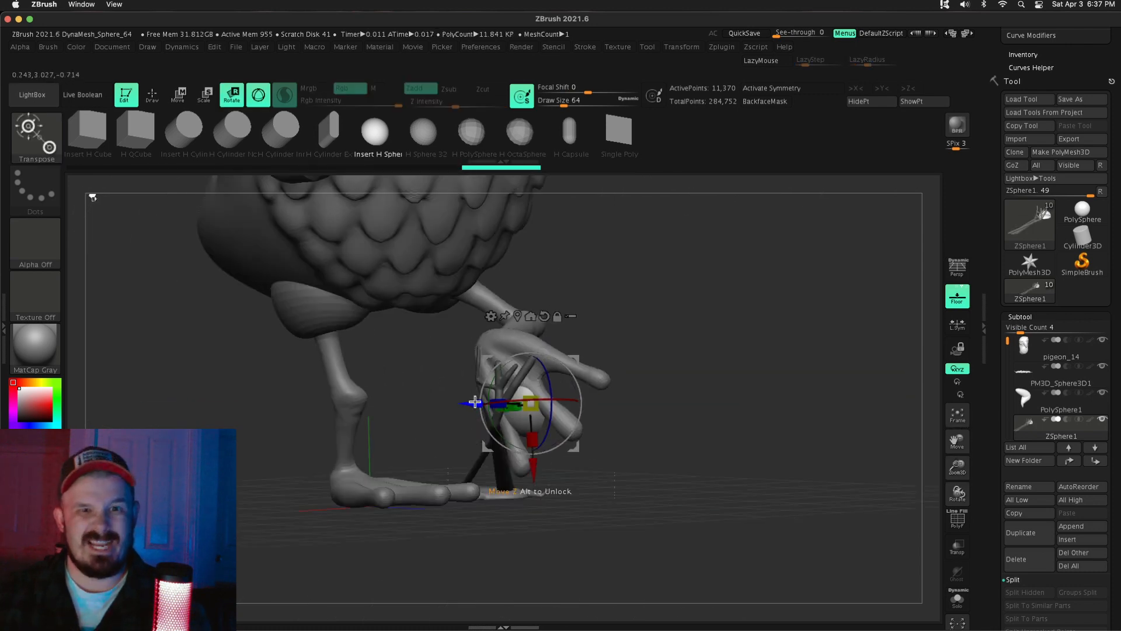
{"action": "mouse_move", "coordinate": [654, 403]}
{"action": "left_mouse_down"}
{"action": "mouse_move", "coordinate": [619, 374]}
{"action": "mouse_move", "coordinate": [654, 409]}
{"action": "left_mouse_up"}
{"action": "left_click_drag", "start_coordinate": [450, 389], "coordinate": [471, 373]}
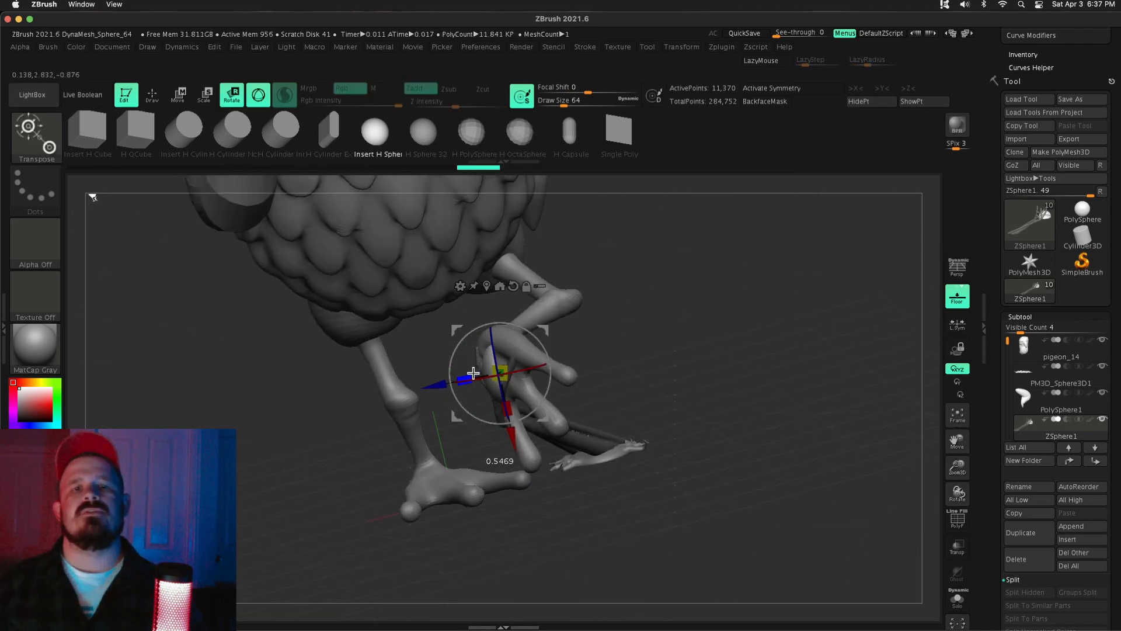
{"action": "left_click_drag", "start_coordinate": [654, 351], "coordinate": [617, 372]}
{"action": "left_click_drag", "start_coordinate": [689, 362], "coordinate": [677, 315]}
{"action": "left_click_drag", "start_coordinate": [453, 377], "coordinate": [456, 377]}
{"action": "left_click_drag", "start_coordinate": [689, 327], "coordinate": [759, 310]}
{"action": "left_click_drag", "start_coordinate": [458, 375], "coordinate": [468, 375]}
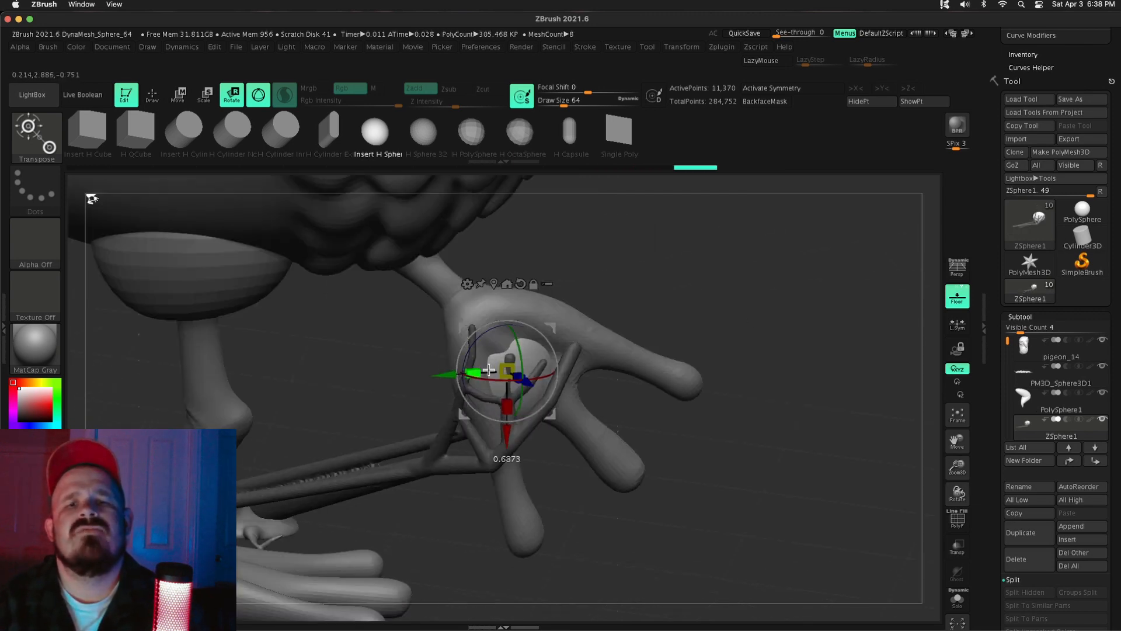
{"action": "left_click_drag", "start_coordinate": [631, 316], "coordinate": [840, 391]}
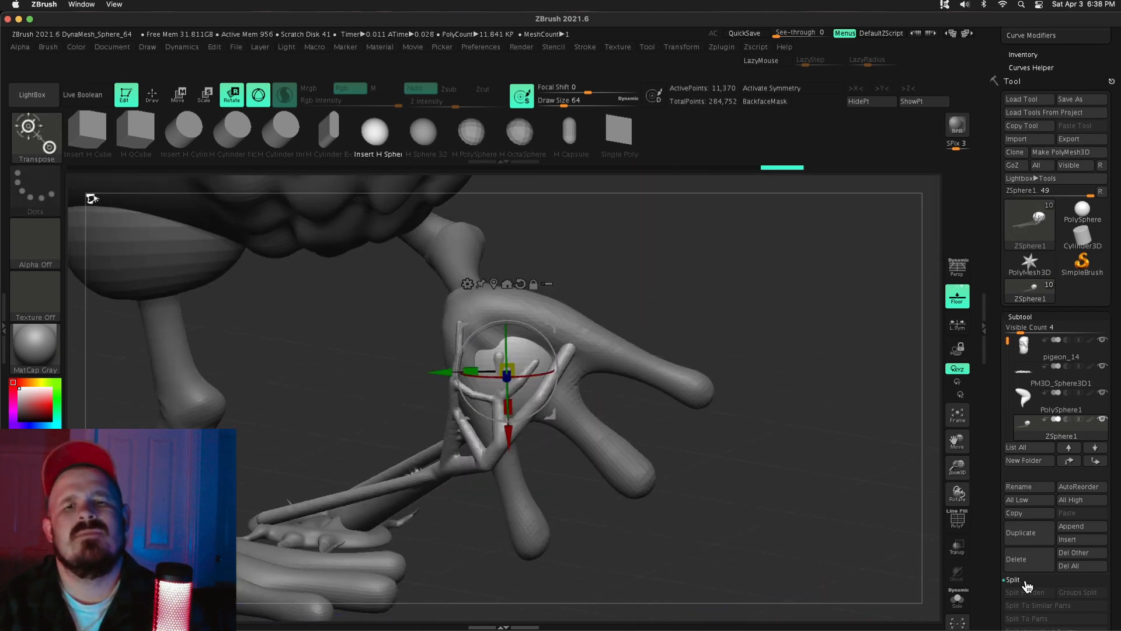
{"action": "key", "text": "a"}
{"action": "left_click", "coordinate": [786, 513]}
{"action": "left_click_drag", "start_coordinate": [785, 512], "coordinate": [827, 475]}
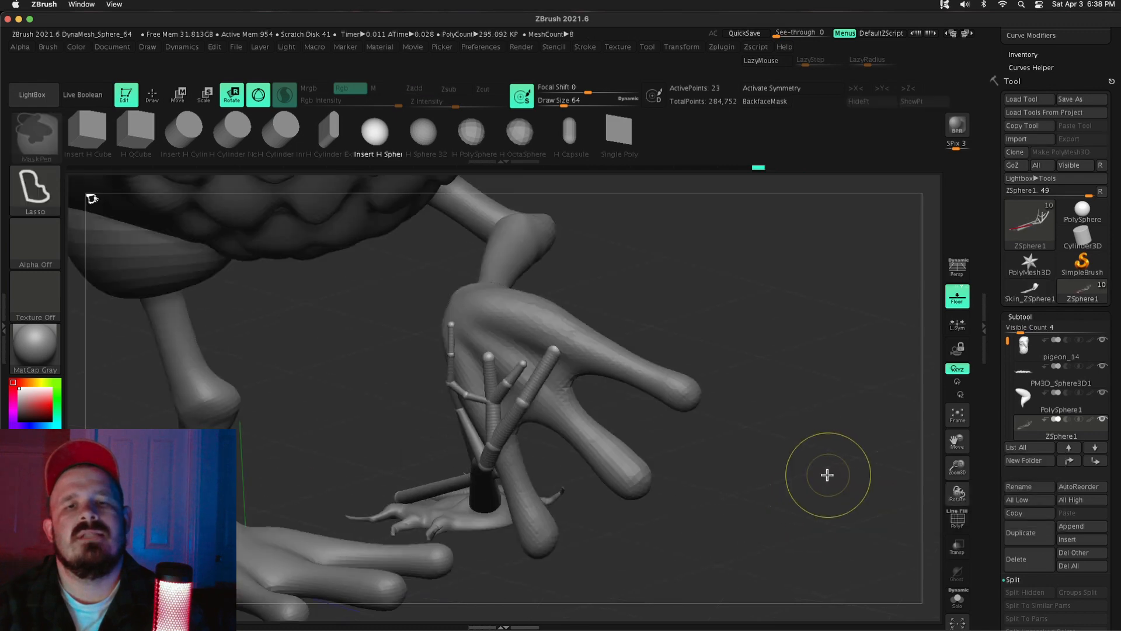
Step: Insert a sphere on the raised foot's palm, position it, and split it off as a separate subtool
{"action": "left_click", "coordinate": [1020, 378]}
{"action": "left_click", "coordinate": [1060, 403]}
{"action": "left_click", "coordinate": [1102, 366]}
{"action": "left_click_drag", "start_coordinate": [498, 362], "coordinate": [507, 399]}
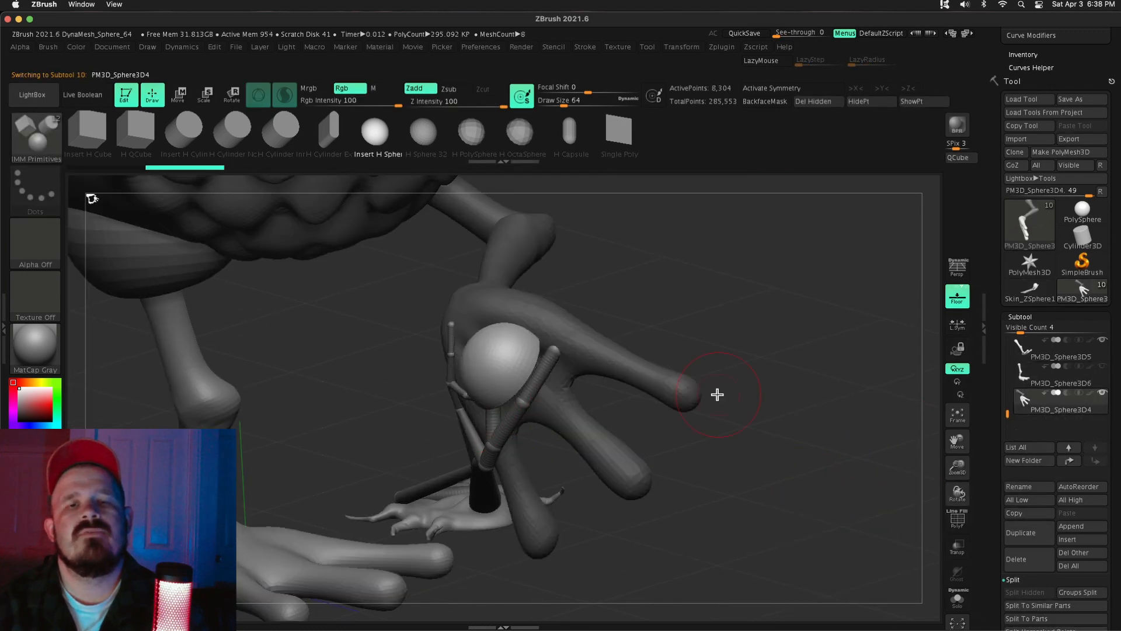
{"action": "left_click_drag", "start_coordinate": [716, 393], "coordinate": [672, 374]}
{"action": "key", "text": "ctrl+z"}
{"action": "left_click_drag", "start_coordinate": [508, 343], "coordinate": [516, 382]}
{"action": "key", "text": "r"}
{"action": "left_click_drag", "start_coordinate": [656, 288], "coordinate": [671, 312]}
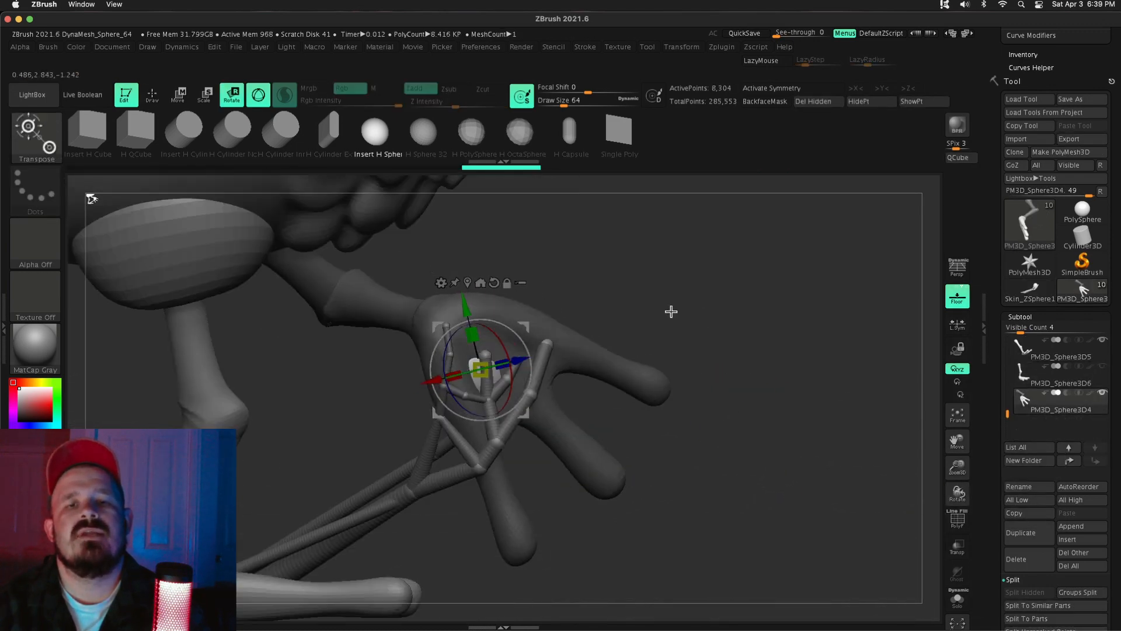
{"action": "left_click", "coordinate": [1049, 606]}
Step: Pull the sphere into an irregular lump filling the palm with the SnakeHook brush, remeshing it between strokes
{"action": "key", "text": "b"}
{"action": "key", "text": "s"}
{"action": "key", "text": "h"}
{"action": "key", "text": "s"}
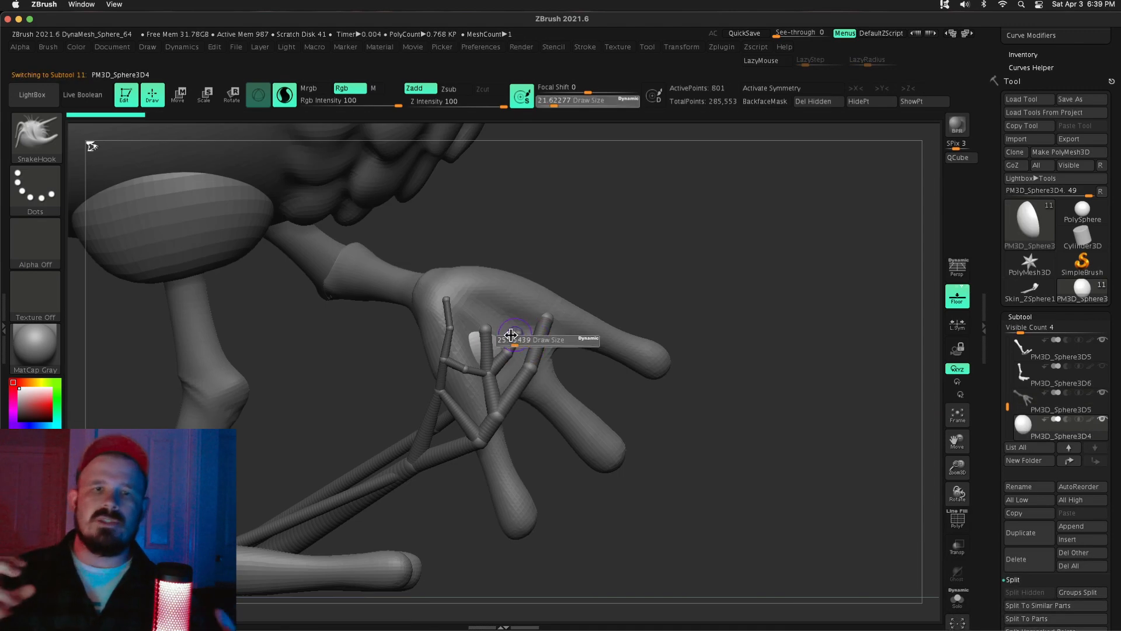
{"action": "left_click_drag", "start_coordinate": [700, 327], "coordinate": [589, 304]}
{"action": "left_click_drag", "start_coordinate": [689, 274], "coordinate": [754, 281]}
{"action": "left_click_drag", "start_coordinate": [689, 304], "coordinate": [695, 257]}
{"action": "left_click_drag", "start_coordinate": [730, 281], "coordinate": [777, 327], "text": "ctrl"}
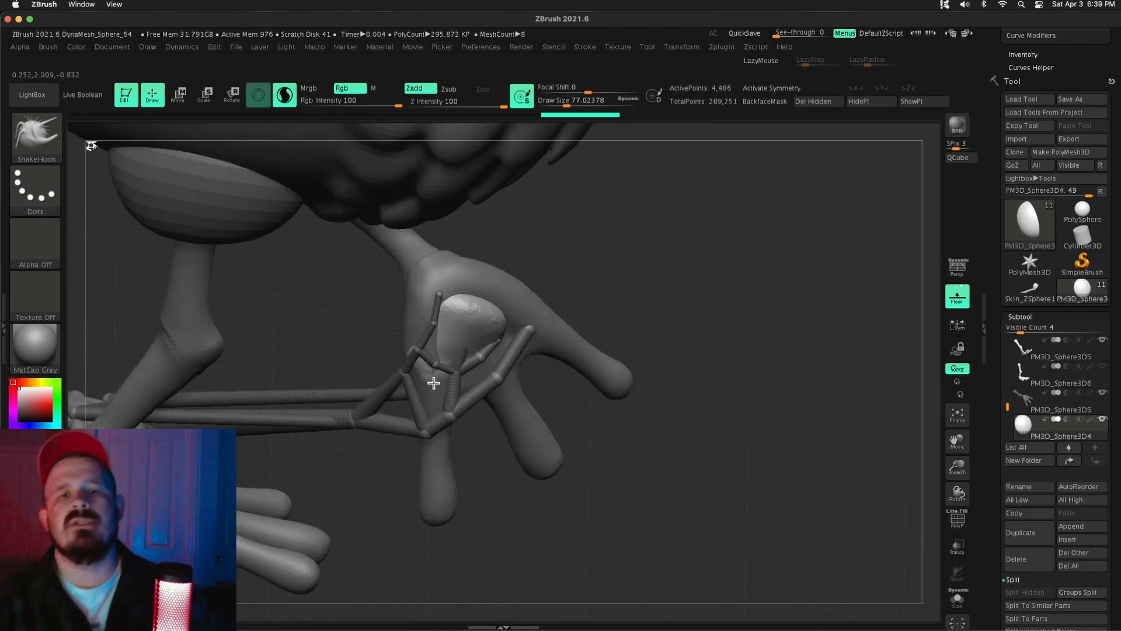
{"action": "mouse_move", "coordinate": [695, 268]}
{"action": "left_mouse_down"}
{"action": "mouse_move", "coordinate": [724, 316]}
{"action": "mouse_move", "coordinate": [619, 257]}
{"action": "mouse_move", "coordinate": [510, 278]}
{"action": "mouse_move", "coordinate": [590, 304]}
{"action": "left_mouse_up"}
{"action": "mouse_move", "coordinate": [701, 292]}
{"action": "left_mouse_down", "text": "ctrl"}
{"action": "mouse_move", "coordinate": [873, 465]}
{"action": "mouse_move", "coordinate": [788, 455]}
{"action": "mouse_move", "coordinate": [800, 526]}
{"action": "left_mouse_up", "text": "ctrl"}
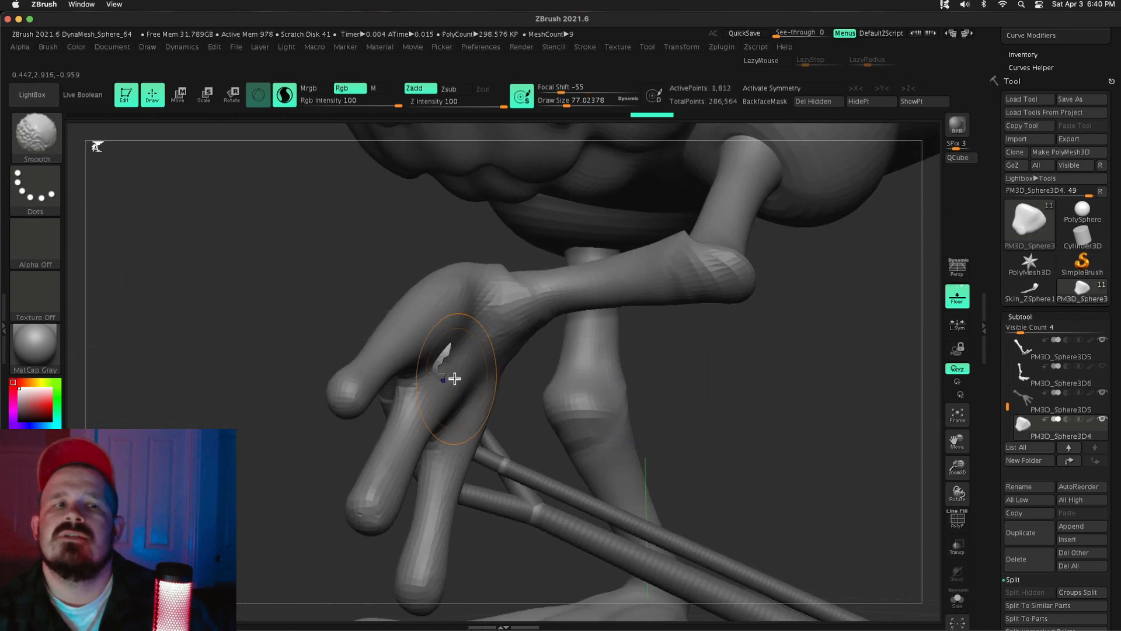
Step: Refine the palm lump's shape from behind and remesh it with DynaMesh at resolution 128
{"action": "mouse_move", "coordinate": [689, 327]}
{"action": "left_mouse_down"}
{"action": "mouse_move", "coordinate": [779, 338]}
{"action": "mouse_move", "coordinate": [631, 316]}
{"action": "left_mouse_up"}
{"action": "left_click_drag", "start_coordinate": [700, 292], "coordinate": [753, 333], "text": "ctrl"}
{"action": "left_click", "coordinate": [1020, 316]}
{"action": "left_click", "coordinate": [1024, 329]}
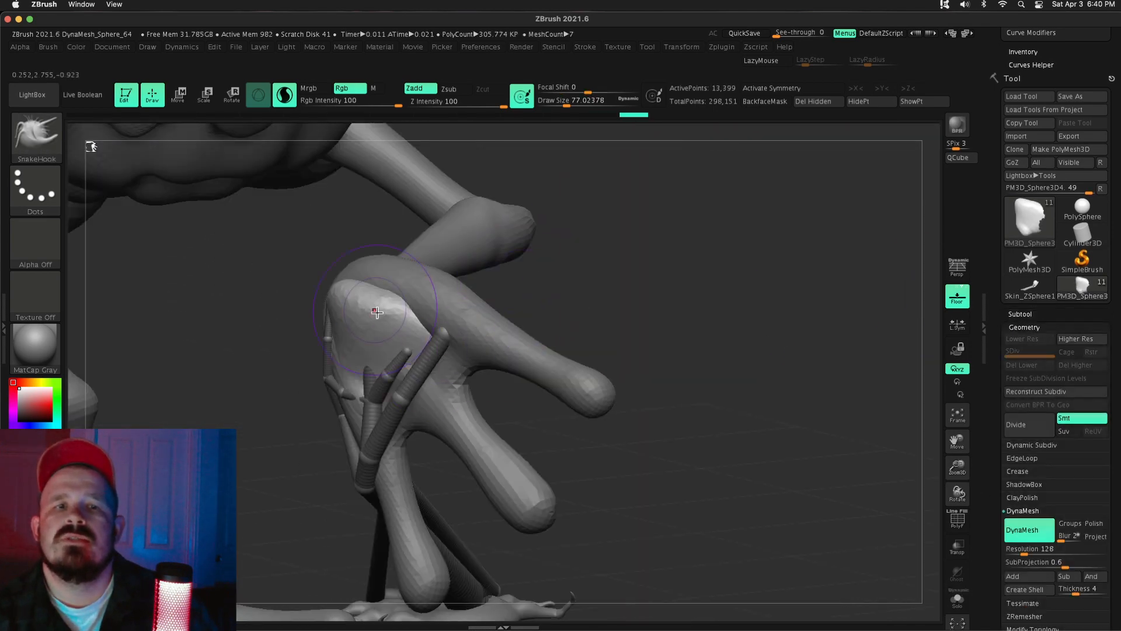
Step: Roughen the palm lump's surface with the ClayBuildup brush using the Spray stroke
{"action": "left_click", "coordinate": [36, 136]}
{"action": "left_click", "coordinate": [102, 197]}
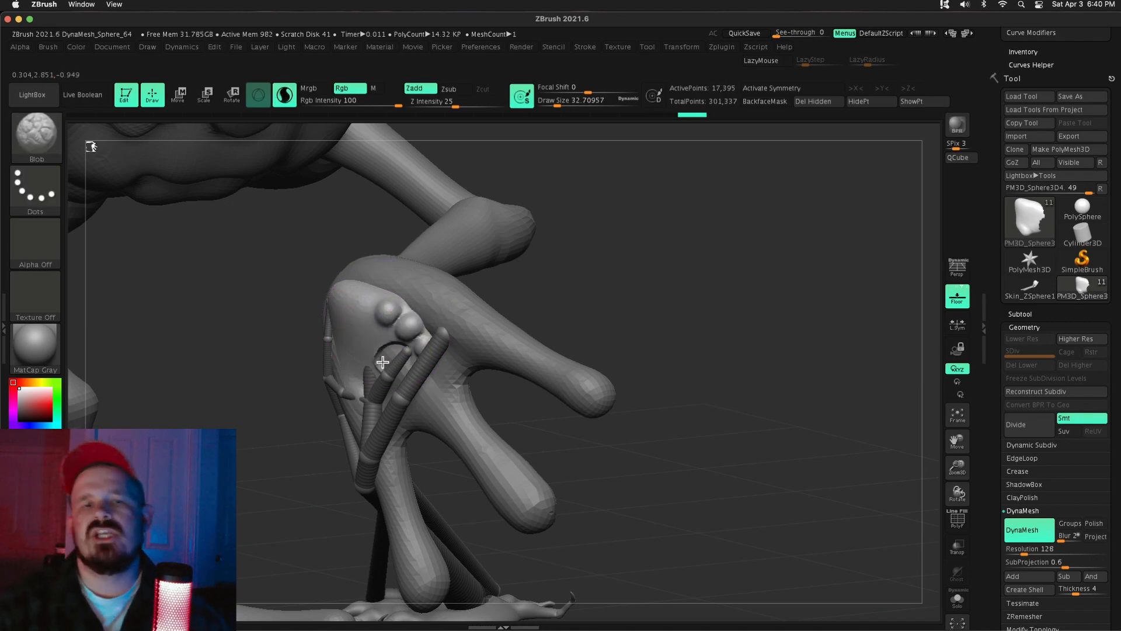
{"action": "left_click", "coordinate": [36, 137]}
{"action": "left_click", "coordinate": [35, 241]}
{"action": "left_click", "coordinate": [418, 426]}
{"action": "left_click", "coordinate": [35, 188]}
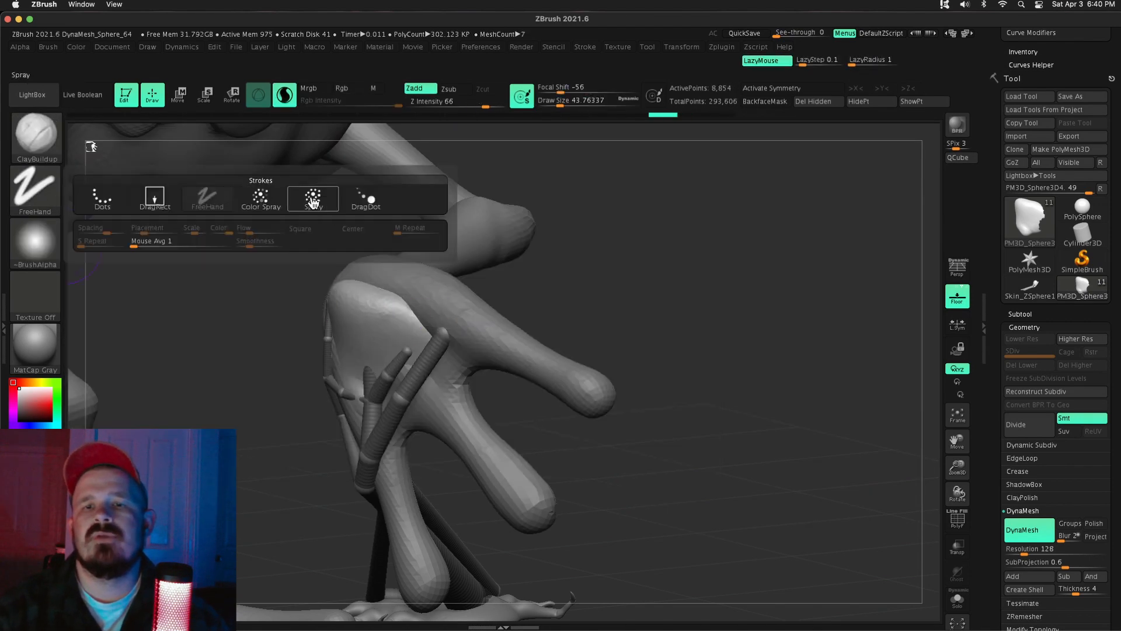
{"action": "left_click", "coordinate": [313, 200]}
{"action": "left_click_drag", "start_coordinate": [351, 304], "coordinate": [397, 350]}
{"action": "left_click_drag", "start_coordinate": [602, 274], "coordinate": [590, 273]}
{"action": "left_click", "coordinate": [373, 350], "text": "alt"}
{"action": "left_click", "coordinate": [372, 343], "text": "alt"}
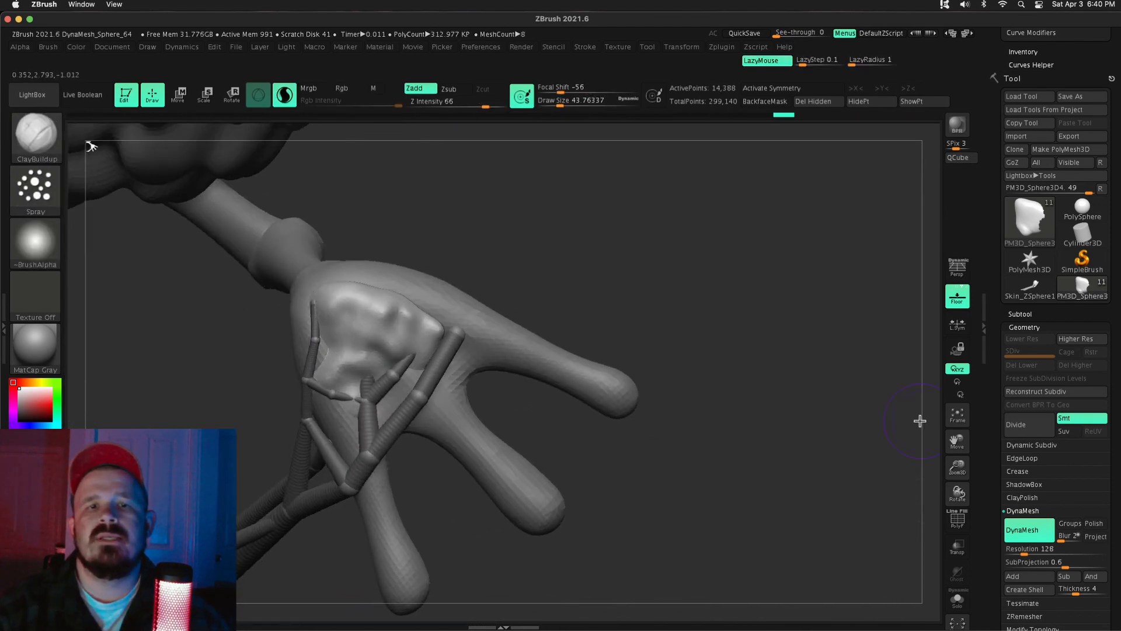
Step: Select the ZSphere twig and preview its adaptive skin with the DynaMesh Resolution set to 288
{"action": "left_click", "coordinate": [403, 385], "text": "alt"}
{"action": "left_click_drag", "start_coordinate": [918, 419], "coordinate": [947, 442], "text": "alt"}
{"action": "left_click", "coordinate": [1029, 329]}
{"action": "left_click", "coordinate": [1042, 511]}
{"action": "left_click_drag", "start_coordinate": [1052, 527], "coordinate": [1012, 421]}
{"action": "left_click", "coordinate": [1029, 399]}
{"action": "left_click", "coordinate": [1028, 398]}
{"action": "left_click", "coordinate": [1023, 399]}
{"action": "left_click_drag", "start_coordinate": [956, 471], "coordinate": [934, 427]}
{"action": "left_click_drag", "start_coordinate": [876, 408], "coordinate": [858, 407]}
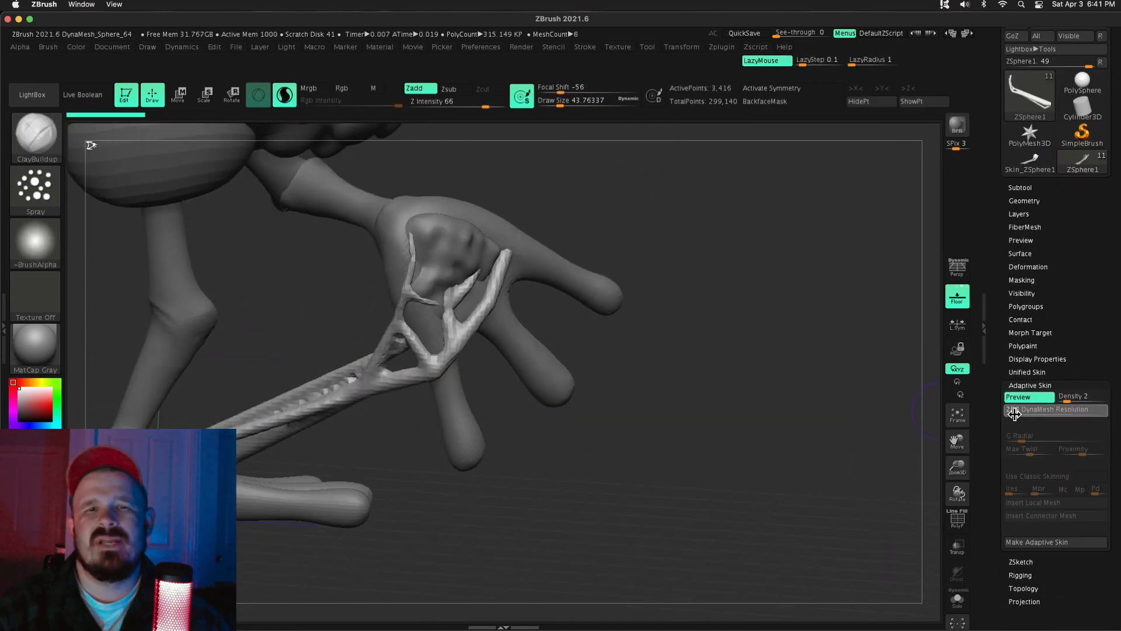
{"action": "left_click_drag", "start_coordinate": [1013, 413], "coordinate": [1015, 414]}
{"action": "left_click", "coordinate": [1022, 401]}
{"action": "left_click", "coordinate": [1022, 401]}
Step: Thicken the twig's branches with the Inflat brush and smooth the long stems
{"action": "mouse_move", "coordinate": [817, 327]}
{"action": "left_mouse_down", "text": "alt"}
{"action": "mouse_move", "coordinate": [799, 373]}
{"action": "mouse_move", "coordinate": [736, 295]}
{"action": "left_mouse_up", "text": "alt"}
{"action": "key", "text": "b"}
{"action": "key", "text": "i"}
{"action": "key", "text": "n"}
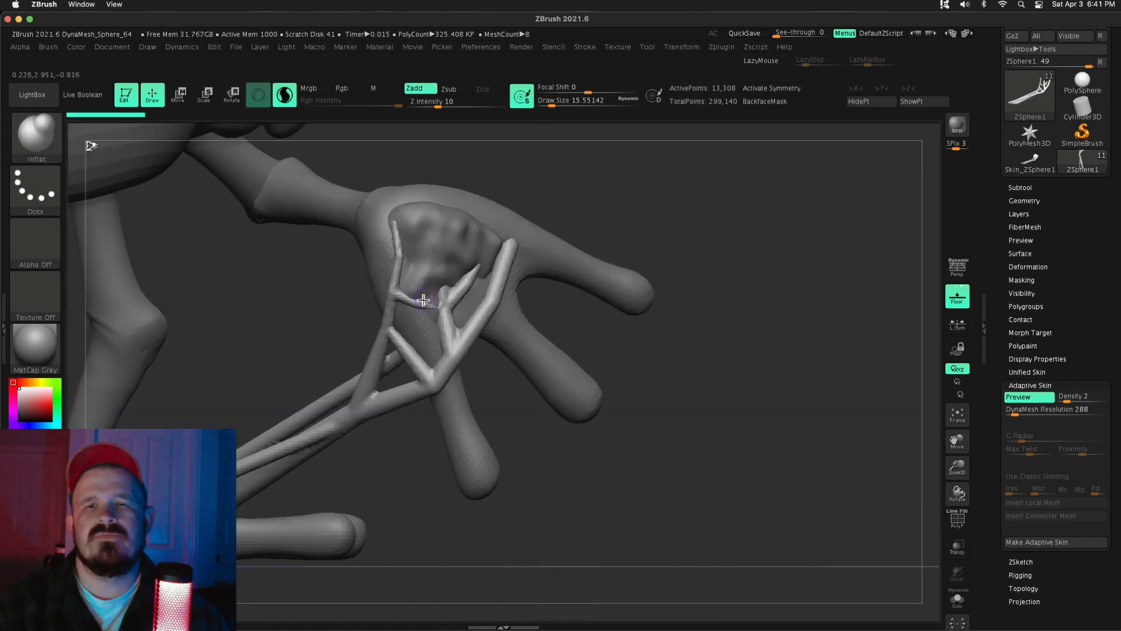
{"action": "left_click_drag", "start_coordinate": [759, 374], "coordinate": [689, 292]}
{"action": "left_click_drag", "start_coordinate": [584, 467], "coordinate": [661, 498], "text": "shift"}
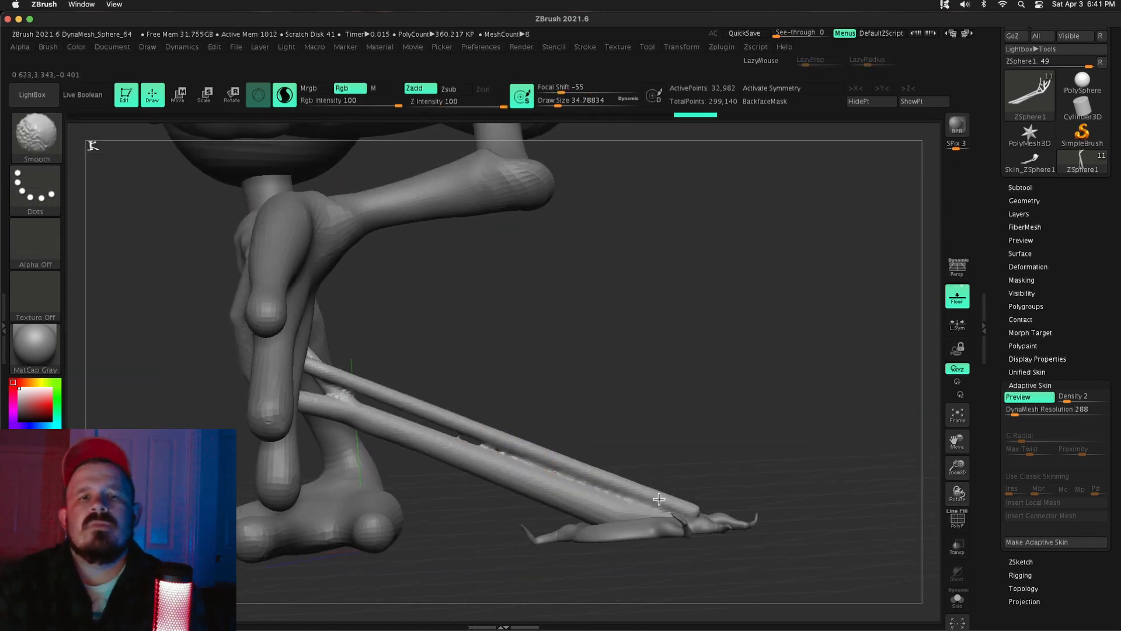
Step: Reshape the twig's base on the bug's back with the Move Topological brush
{"action": "left_click_drag", "start_coordinate": [759, 292], "coordinate": [700, 374]}
{"action": "left_click_drag", "start_coordinate": [788, 327], "coordinate": [730, 268]}
{"action": "key", "text": "b"}
{"action": "key", "text": "m"}
{"action": "key", "text": "t"}
{"action": "left_click_drag", "start_coordinate": [956, 441], "coordinate": [768, 318]}
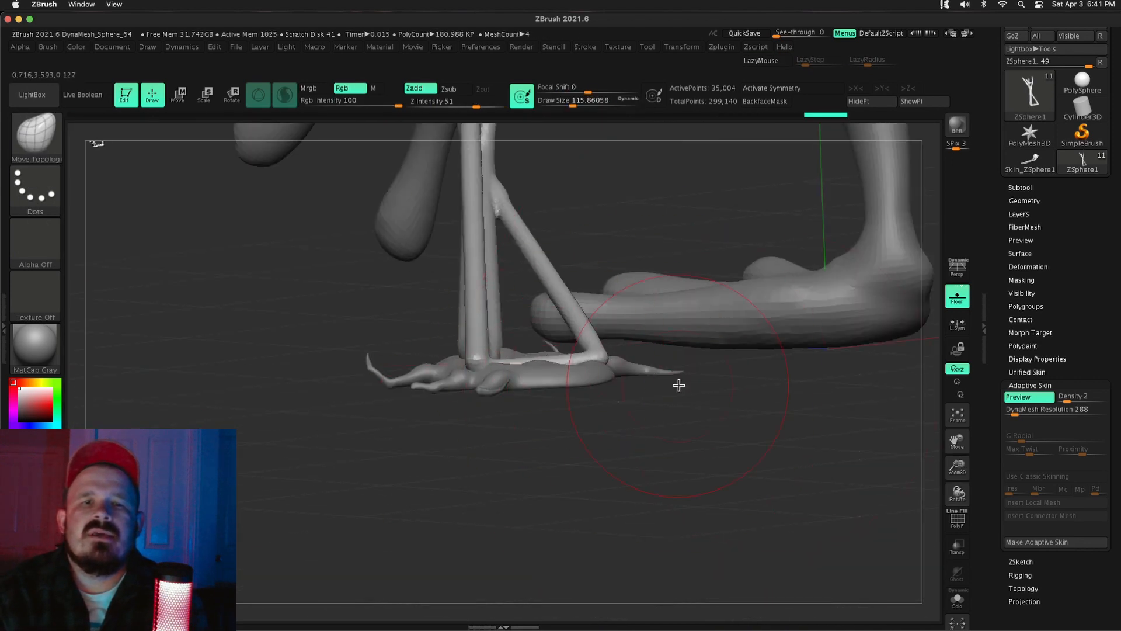
{"action": "left_click_drag", "start_coordinate": [678, 383], "coordinate": [671, 435]}
{"action": "left_click_drag", "start_coordinate": [595, 106], "coordinate": [568, 105]}
{"action": "mouse_move", "coordinate": [713, 303]}
{"action": "left_mouse_down"}
{"action": "mouse_move", "coordinate": [709, 386]}
{"action": "mouse_move", "coordinate": [707, 333]}
{"action": "left_mouse_up"}
Step: Inflate and smooth the stems' lower ends where they meet the bug
{"action": "key", "text": "b"}
{"action": "key", "text": "i"}
{"action": "key", "text": "n"}
{"action": "left_click_drag", "start_coordinate": [818, 362], "coordinate": [736, 313], "text": "shift"}
Step: Make an adaptive skin from the twig, append it as a subtool, and select it for sculpting
{"action": "left_click", "coordinate": [1012, 543]}
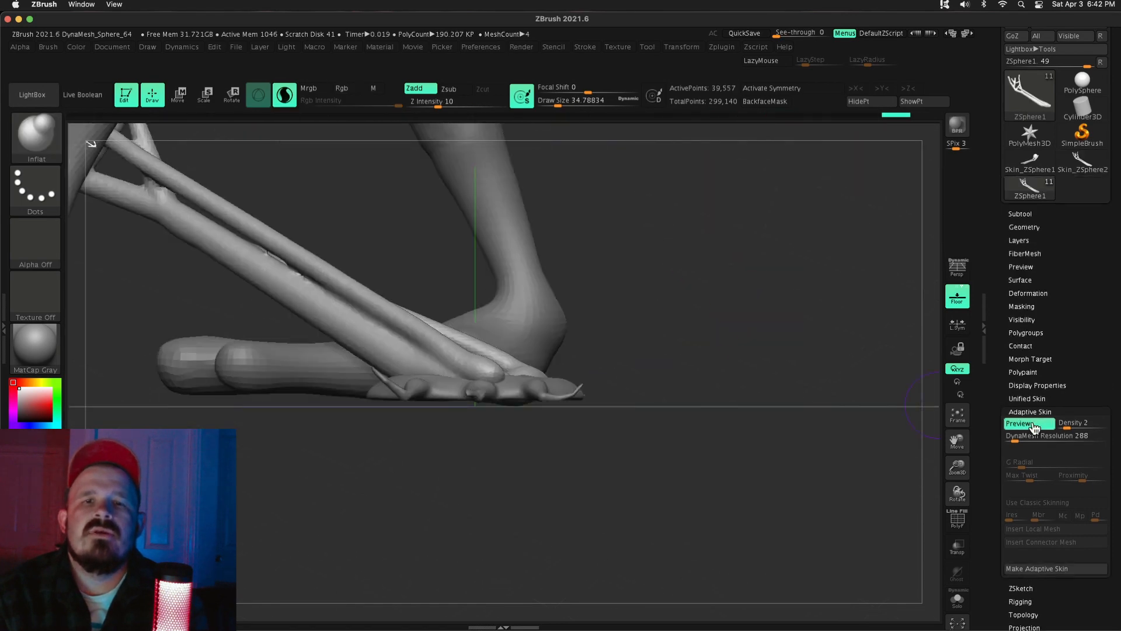
{"action": "left_click", "coordinate": [1031, 425]}
{"action": "left_click", "coordinate": [846, 440]}
{"action": "left_click_drag", "start_coordinate": [689, 385], "coordinate": [688, 333], "text": "alt"}
{"action": "left_click_drag", "start_coordinate": [687, 333], "coordinate": [682, 432], "text": "alt"}
{"action": "left_click", "coordinate": [1020, 214]}
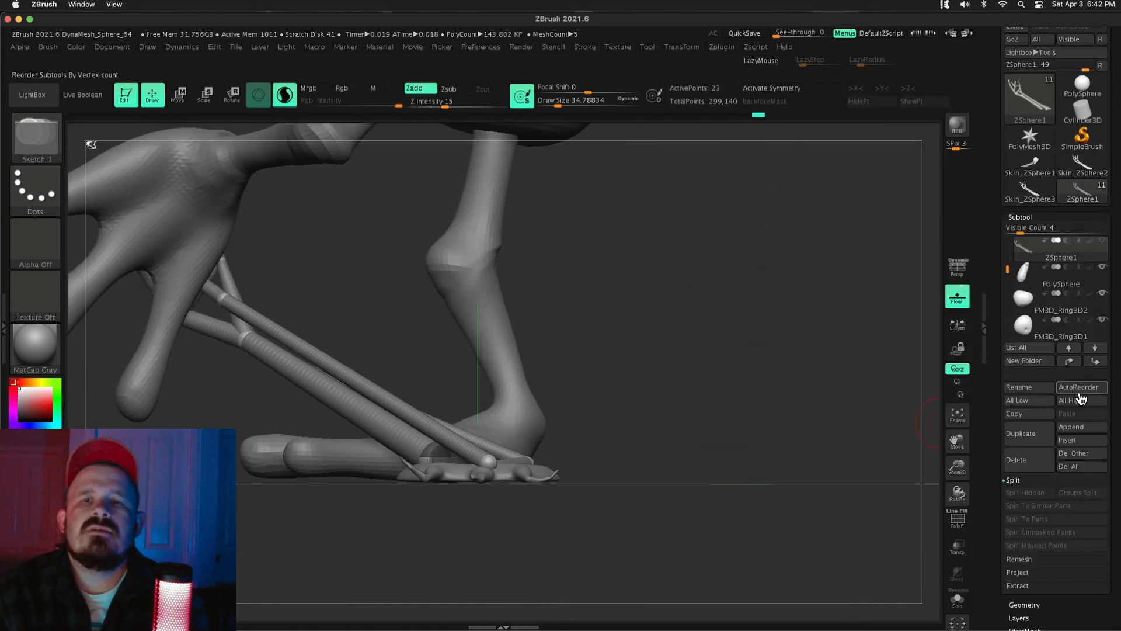
{"action": "left_click", "coordinate": [1071, 426]}
{"action": "left_click", "coordinate": [750, 408]}
{"action": "left_click_drag", "start_coordinate": [844, 386], "coordinate": [818, 376]}
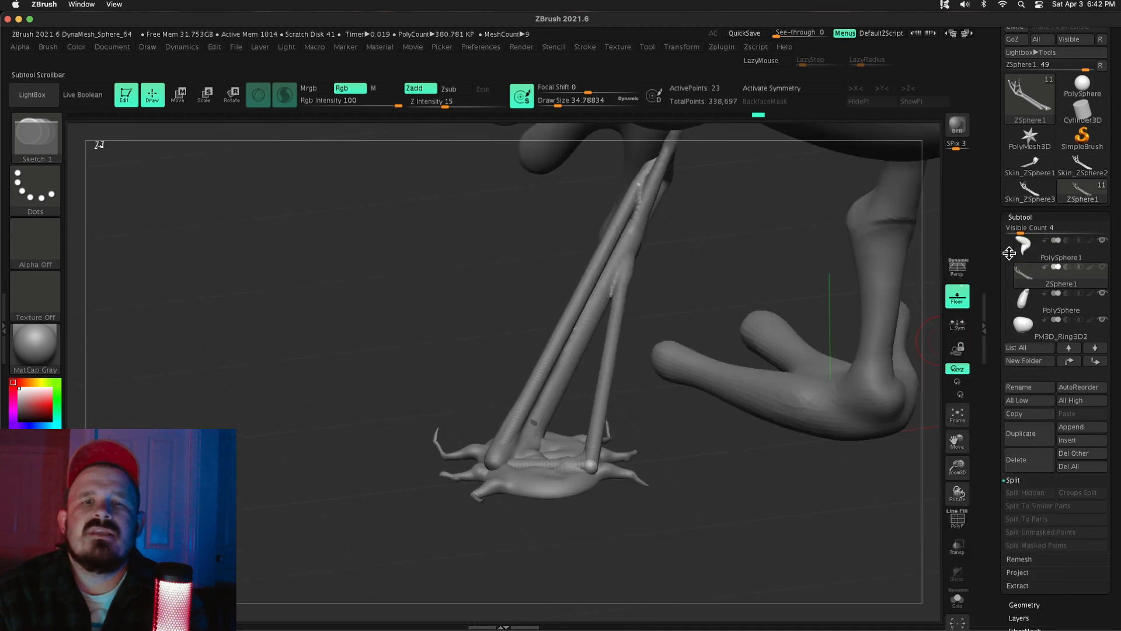
{"action": "left_click", "coordinate": [1023, 304]}
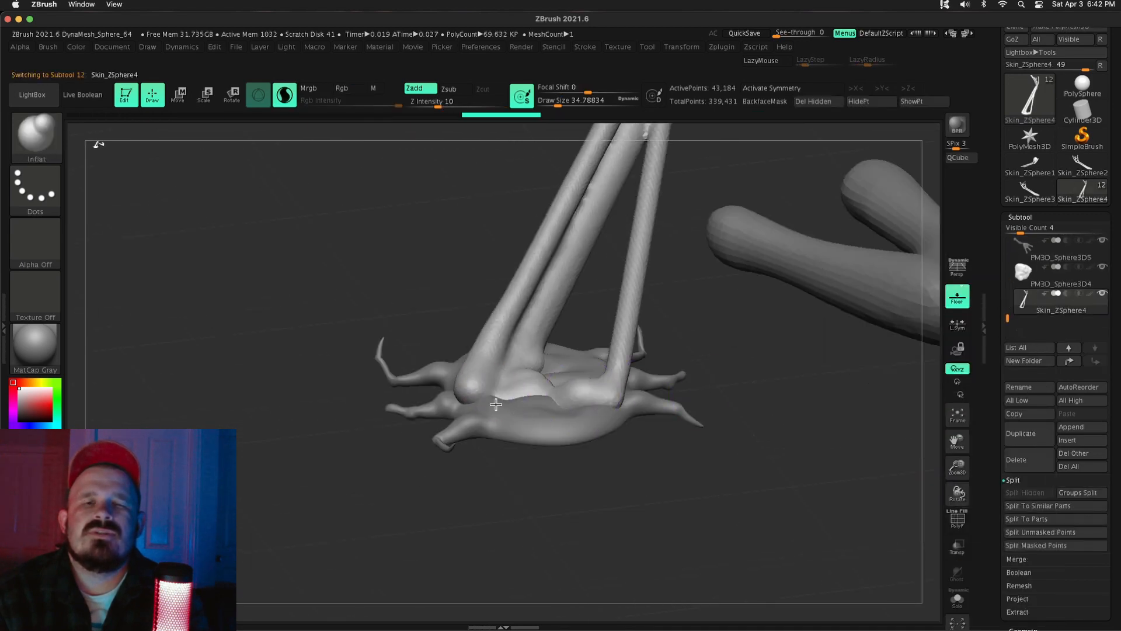
Step: Fit the skinned twig's stem ends and base bar onto the bug's back with the Move Topological brush
{"action": "left_click_drag", "start_coordinate": [496, 404], "coordinate": [793, 373]}
{"action": "key", "text": "b"}
{"action": "left_click", "coordinate": [515, 158]}
{"action": "left_click_drag", "start_coordinate": [483, 393], "coordinate": [633, 431]}
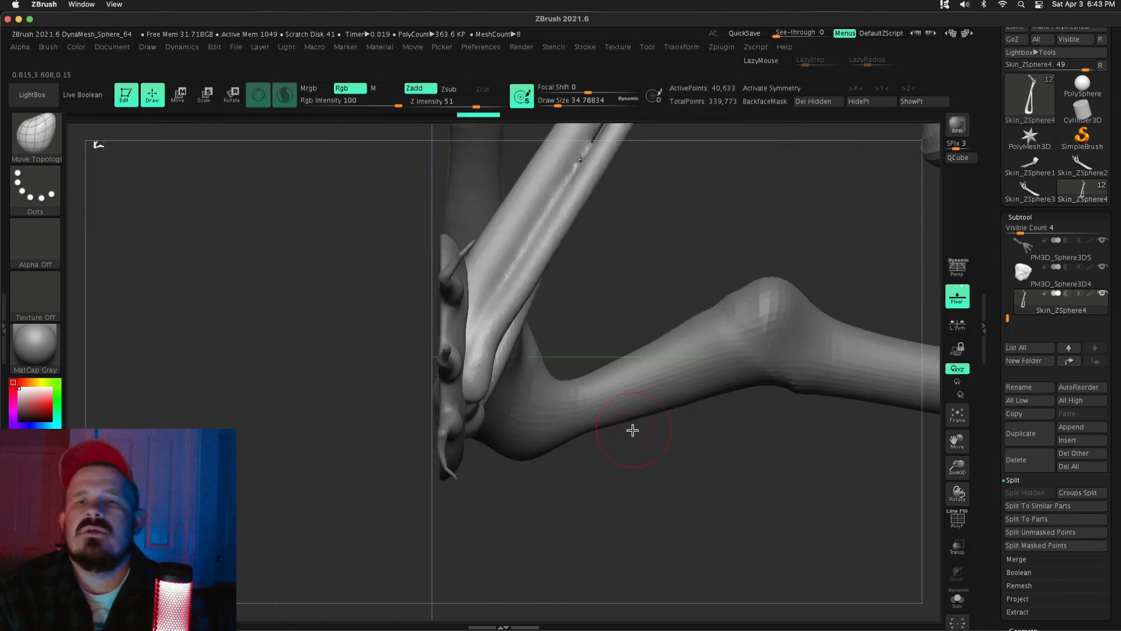
{"action": "left_click_drag", "start_coordinate": [476, 396], "coordinate": [410, 321]}
{"action": "left_click", "coordinate": [957, 600]}
{"action": "left_click_drag", "start_coordinate": [957, 468], "coordinate": [954, 513]}
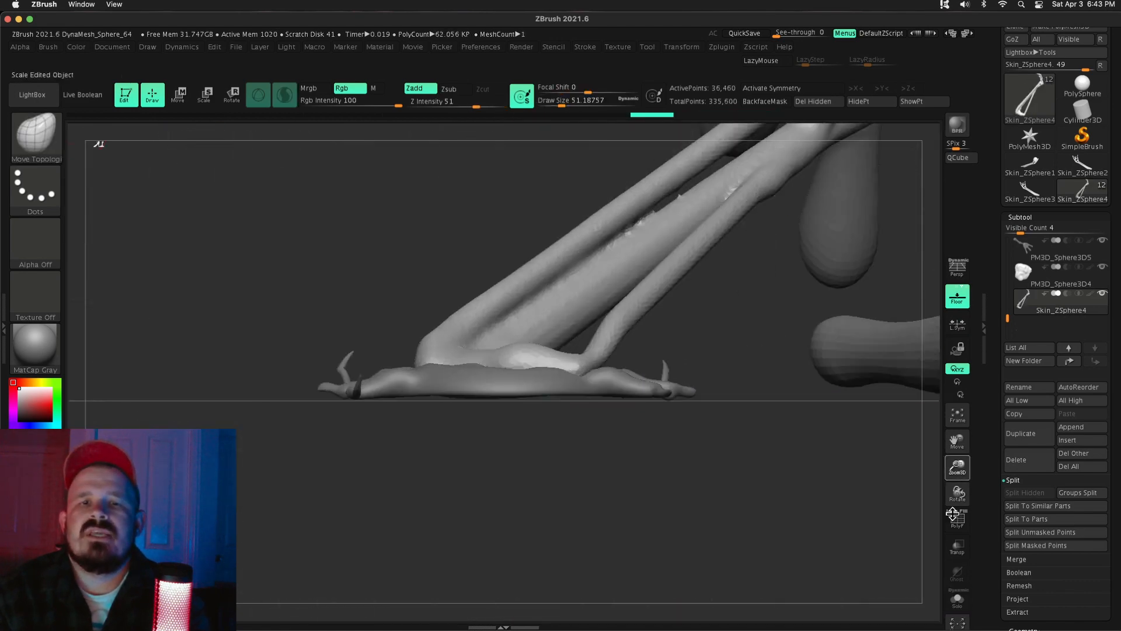
{"action": "left_click_drag", "start_coordinate": [817, 444], "coordinate": [875, 475]}
{"action": "left_click_drag", "start_coordinate": [693, 338], "coordinate": [743, 368]}
{"action": "left_click_drag", "start_coordinate": [957, 468], "coordinate": [951, 403]}
{"action": "left_click_drag", "start_coordinate": [759, 383], "coordinate": [817, 374]}
{"action": "mouse_move", "coordinate": [957, 468]}
{"action": "left_mouse_down"}
{"action": "mouse_move", "coordinate": [913, 365]}
{"action": "mouse_move", "coordinate": [967, 508]}
{"action": "left_mouse_up"}
Step: Carve creases along the stems and around their joints at the base with the DamStandard brush
{"action": "key", "text": "b"}
{"action": "left_click", "coordinate": [275, 246]}
{"action": "left_click_drag", "start_coordinate": [383, 316], "coordinate": [469, 377]}
{"action": "mouse_move", "coordinate": [700, 496]}
{"action": "left_mouse_down"}
{"action": "mouse_move", "coordinate": [475, 425]}
{"action": "mouse_move", "coordinate": [465, 394]}
{"action": "left_mouse_up"}
{"action": "left_click_drag", "start_coordinate": [642, 397], "coordinate": [523, 346]}
{"action": "left_click_drag", "start_coordinate": [413, 220], "coordinate": [459, 280]}
{"action": "mouse_move", "coordinate": [525, 205]}
{"action": "left_mouse_down"}
{"action": "mouse_move", "coordinate": [610, 273]}
{"action": "mouse_move", "coordinate": [596, 228]}
{"action": "left_mouse_up"}
{"action": "left_click_drag", "start_coordinate": [383, 230], "coordinate": [429, 257]}
{"action": "left_click_drag", "start_coordinate": [632, 373], "coordinate": [642, 366]}
{"action": "left_click_drag", "start_coordinate": [730, 380], "coordinate": [689, 409]}
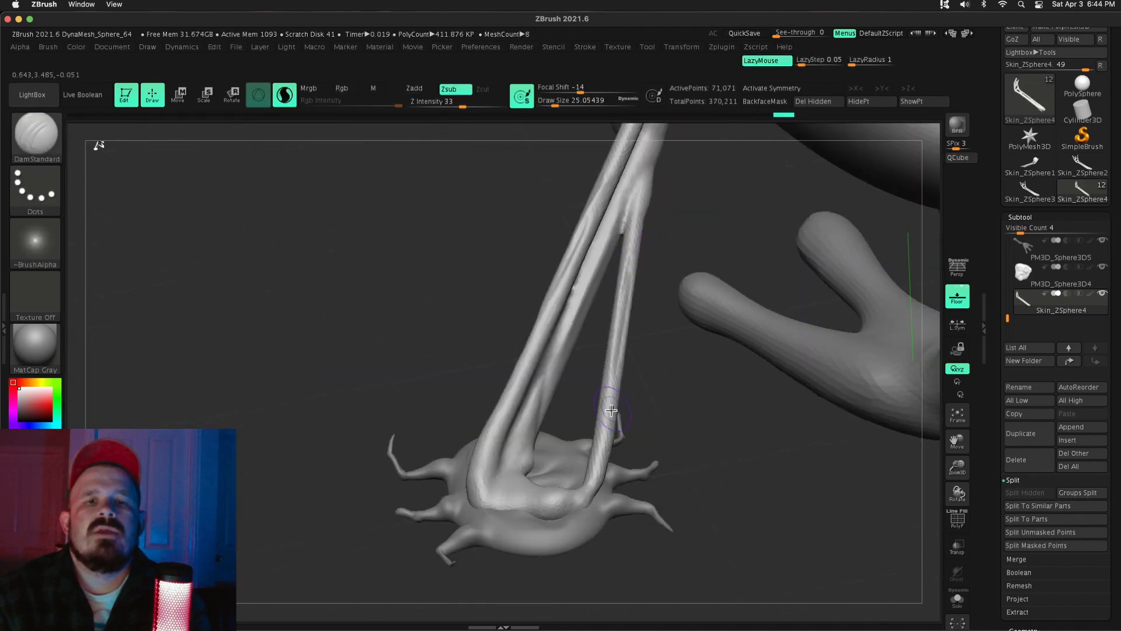
{"action": "left_click_drag", "start_coordinate": [615, 420], "coordinate": [610, 449]}
{"action": "left_click_drag", "start_coordinate": [531, 430], "coordinate": [514, 462]}
Step: Isolate the skinned twig, smooth its upper forks, and swell the branch tips into rounded knobs with the Inflat brush
{"action": "mouse_move", "coordinate": [648, 296]}
{"action": "left_mouse_down"}
{"action": "mouse_move", "coordinate": [706, 279]}
{"action": "mouse_move", "coordinate": [768, 283]}
{"action": "mouse_move", "coordinate": [813, 387]}
{"action": "left_mouse_up"}
{"action": "left_click", "coordinate": [957, 600]}
{"action": "left_click_drag", "start_coordinate": [896, 443], "coordinate": [656, 427], "text": "alt"}
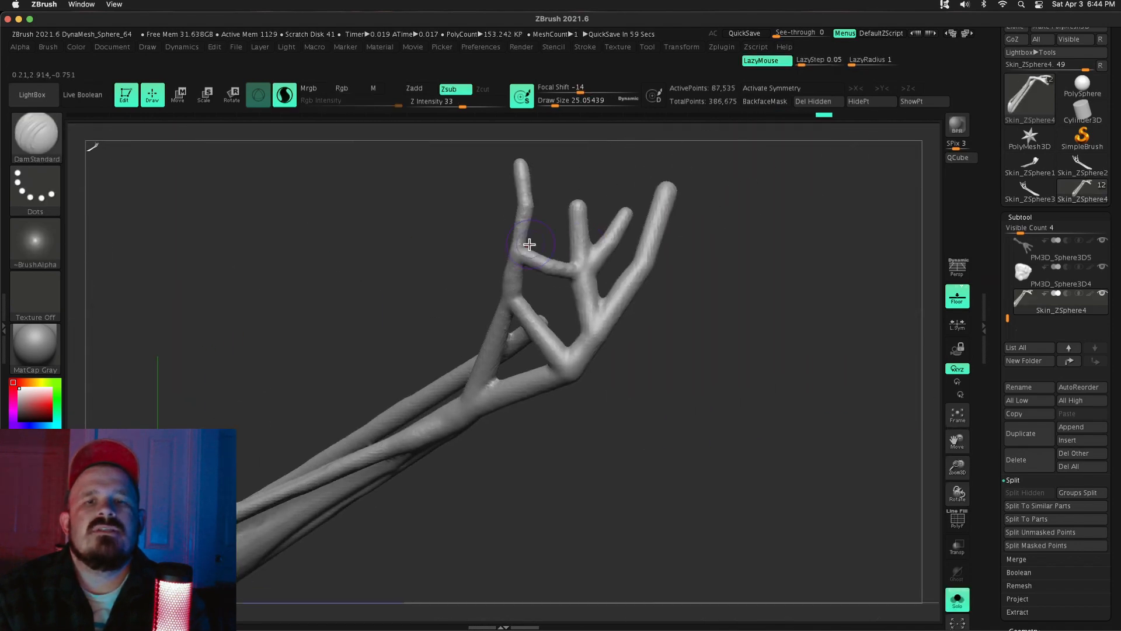
{"action": "left_click_drag", "start_coordinate": [529, 244], "coordinate": [562, 268], "text": "shift"}
{"action": "key", "text": "b"}
{"action": "key", "text": "i"}
{"action": "key", "text": "n"}
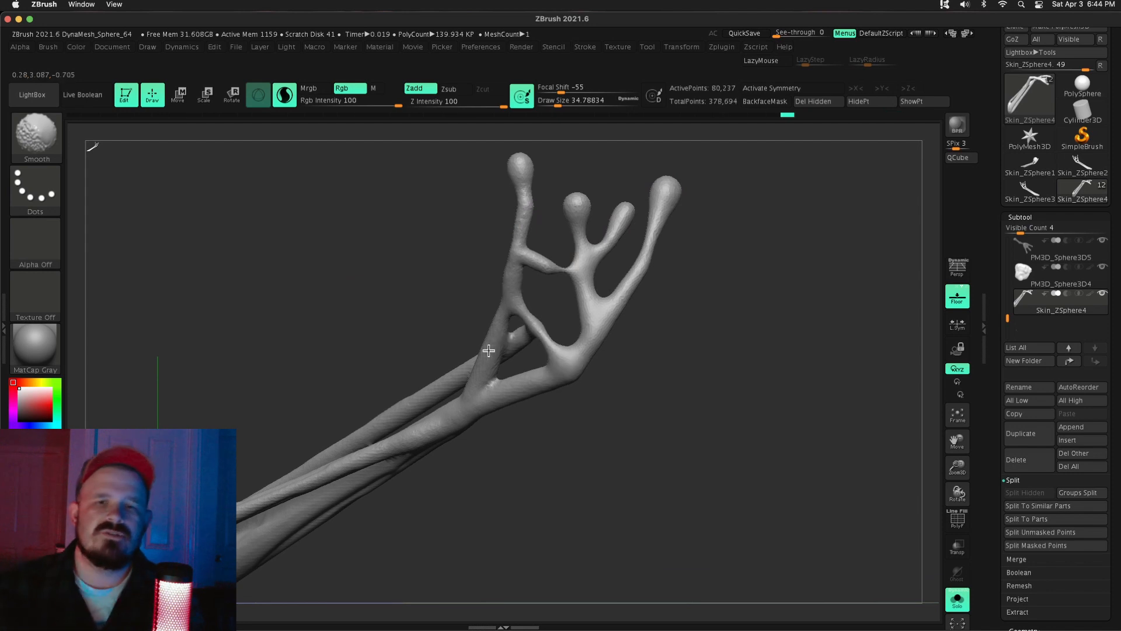
Step: Remesh the twig and carve grooves through its upper forks and joints with the DamStandard brush
{"action": "key", "text": "b"}
{"action": "key", "text": "d"}
{"action": "key", "text": "s"}
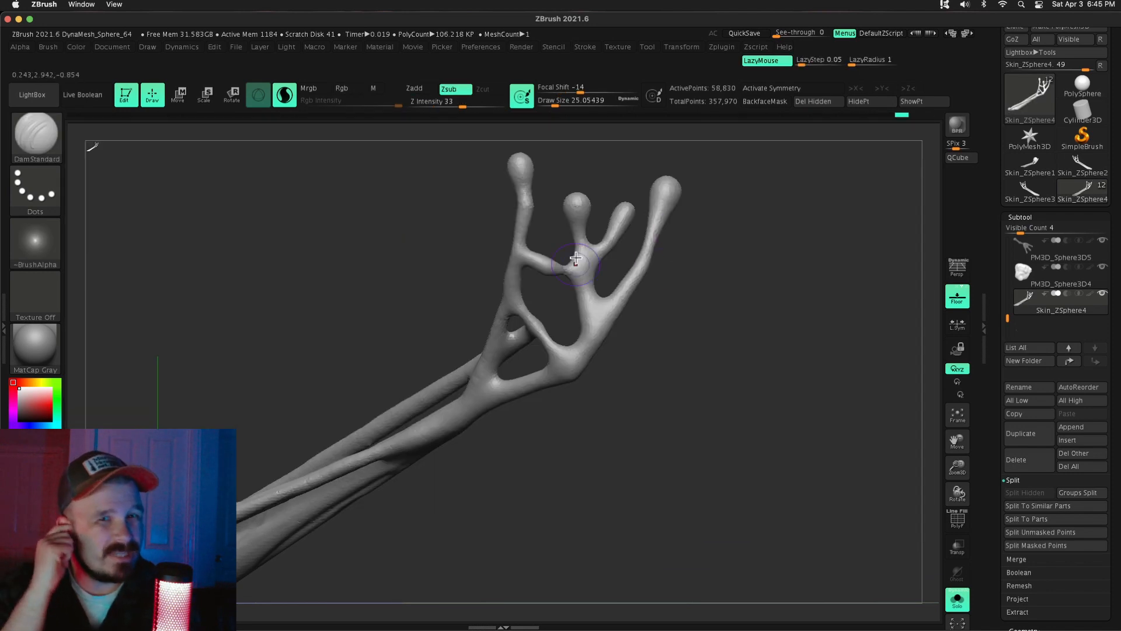
{"action": "left_click_drag", "start_coordinate": [362, 327], "coordinate": [397, 350], "text": "ctrl"}
{"action": "left_click_drag", "start_coordinate": [397, 350], "coordinate": [470, 290]}
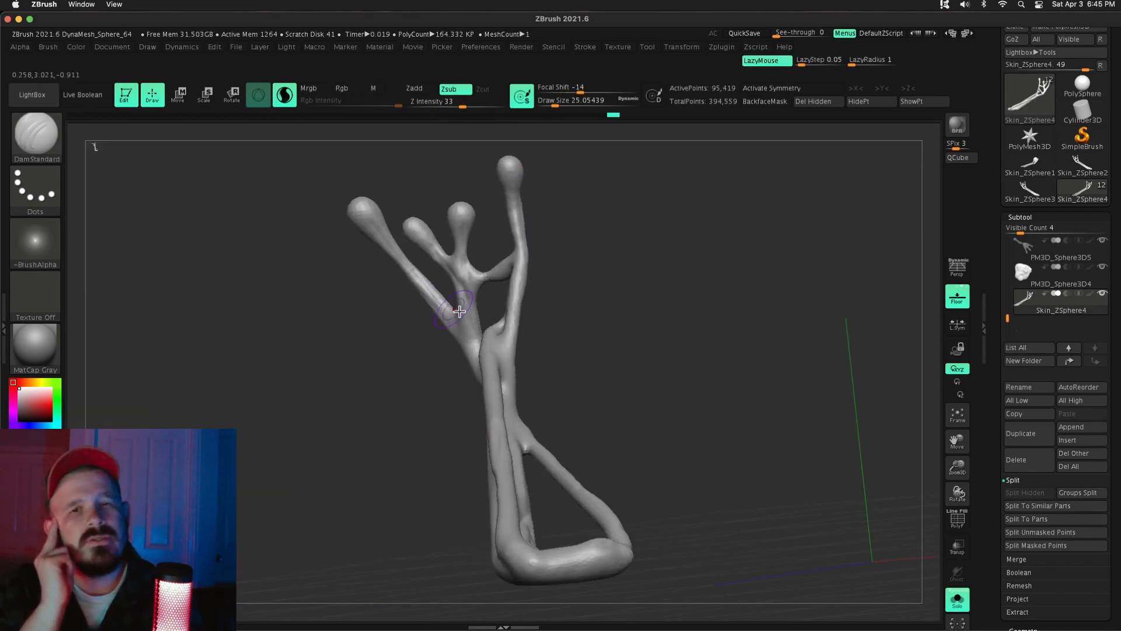
{"action": "left_click_drag", "start_coordinate": [362, 374], "coordinate": [432, 382]}
{"action": "left_click_drag", "start_coordinate": [480, 371], "coordinate": [568, 384]}
{"action": "left_click_drag", "start_coordinate": [555, 261], "coordinate": [643, 327]}
{"action": "left_click_drag", "start_coordinate": [526, 333], "coordinate": [575, 383]}
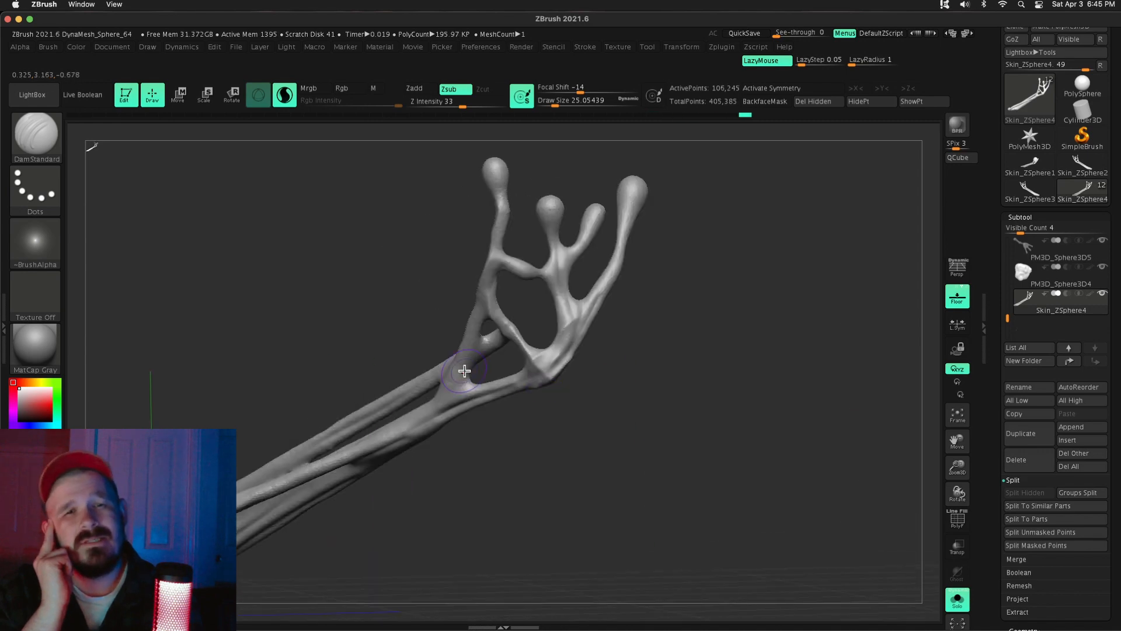
Step: Carve creases at the twig's lower joint and along its outer fork with DamStandard, and bring the whole bird back into view
{"action": "left_click_drag", "start_coordinate": [463, 370], "coordinate": [429, 415]}
{"action": "left_click_drag", "start_coordinate": [628, 216], "coordinate": [655, 290]}
{"action": "left_click", "coordinate": [957, 600]}
{"action": "mouse_move", "coordinate": [957, 467]}
{"action": "left_mouse_down"}
{"action": "mouse_move", "coordinate": [911, 432]}
{"action": "mouse_move", "coordinate": [763, 475]}
{"action": "mouse_move", "coordinate": [800, 468]}
{"action": "mouse_move", "coordinate": [778, 123]}
{"action": "left_mouse_up"}
{"action": "left_click_drag", "start_coordinate": [778, 175], "coordinate": [817, 245]}
{"action": "left_click_drag", "start_coordinate": [818, 245], "coordinate": [819, 406], "text": "alt"}
{"action": "left_click_drag", "start_coordinate": [739, 406], "coordinate": [818, 408]}
{"action": "left_click_drag", "start_coordinate": [957, 467], "coordinate": [958, 514]}
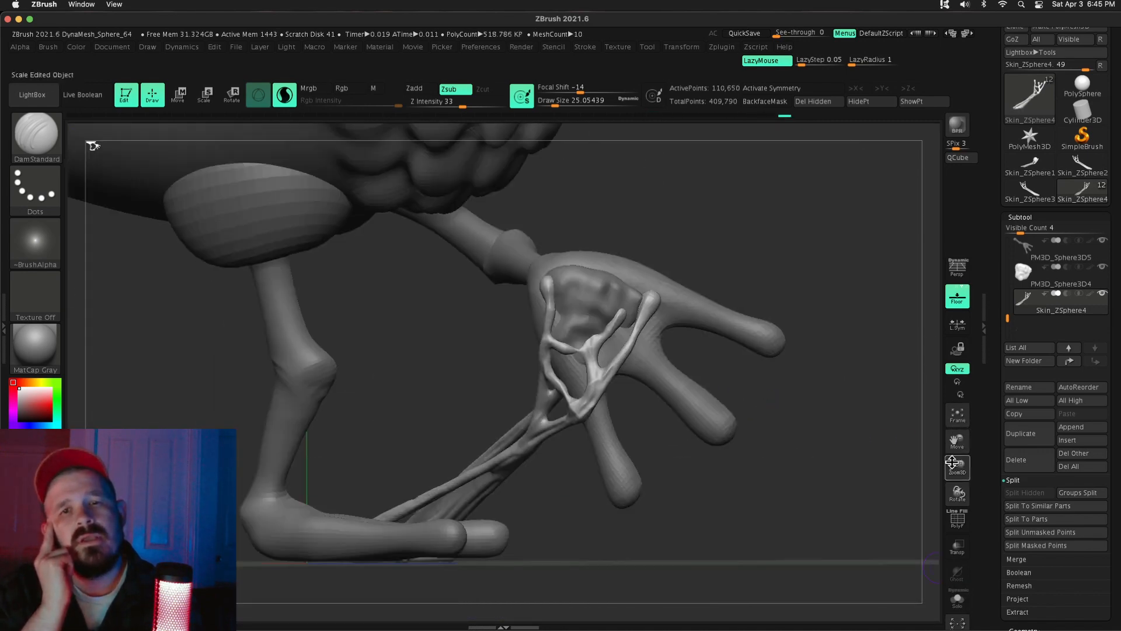
Step: Save the tool as a new version with its file name ending in 5
{"action": "left_click_drag", "start_coordinate": [1115, 154], "coordinate": [1096, 272]}
{"action": "left_click", "coordinate": [1083, 447]}
{"action": "key", "text": "Right"}
{"action": "key", "text": "BackSpace"}
{"action": "key", "text": "BackSpace"}
{"action": "key", "text": "BackSpace"}
{"action": "key", "text": "BackSpace"}
{"action": "key", "text": "BackSpace"}
{"action": "type", "text": "5"}
{"action": "key", "text": "Return"}
Step: Append a PolySphere as a new subtool and make it the active piece for moving
{"action": "mouse_move", "coordinate": [957, 467]}
{"action": "left_mouse_down"}
{"action": "mouse_move", "coordinate": [943, 463]}
{"action": "mouse_move", "coordinate": [949, 470]}
{"action": "left_mouse_up"}
{"action": "left_click_drag", "start_coordinate": [1115, 584], "coordinate": [1102, 218]}
{"action": "left_click_drag", "start_coordinate": [1114, 175], "coordinate": [1114, 431]}
{"action": "left_click", "coordinate": [1071, 444]}
{"action": "left_click", "coordinate": [755, 376]}
{"action": "left_click", "coordinate": [1061, 348]}
{"action": "key", "text": "w"}
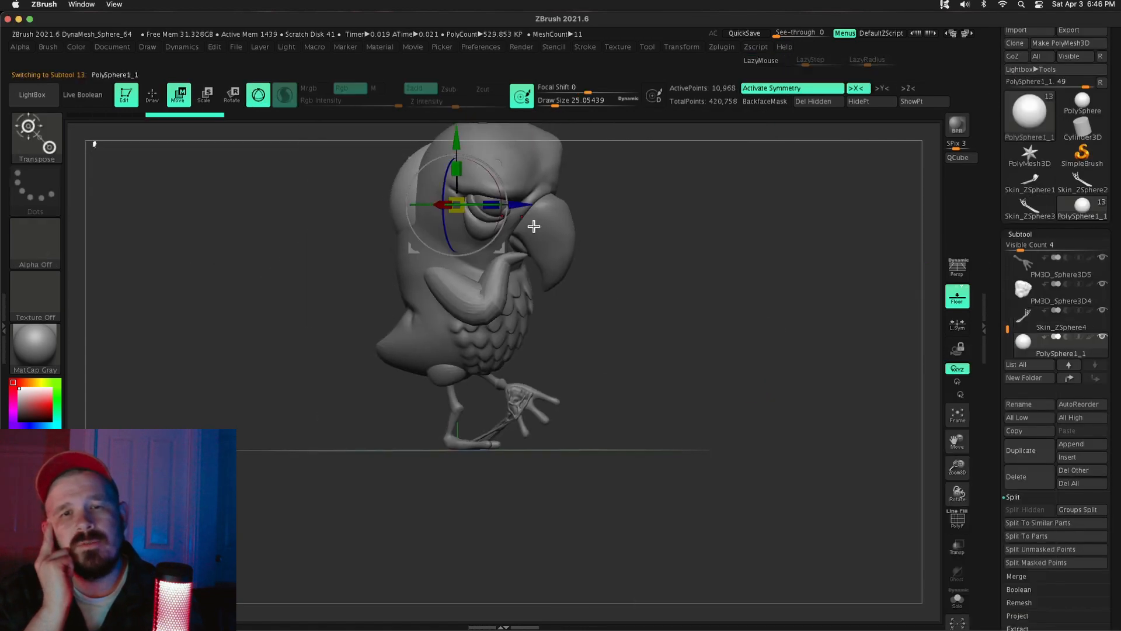
Step: Move the sphere down in front of the raised foot and flatten it sideways, with symmetry turned off
{"action": "left_click_drag", "start_coordinate": [498, 247], "coordinate": [584, 448]}
{"action": "left_click_drag", "start_coordinate": [946, 478], "coordinate": [958, 514]}
{"action": "left_click_drag", "start_coordinate": [508, 407], "coordinate": [562, 406]}
{"action": "key", "text": "x"}
{"action": "left_click_drag", "start_coordinate": [327, 303], "coordinate": [79, 166], "text": "shift"}
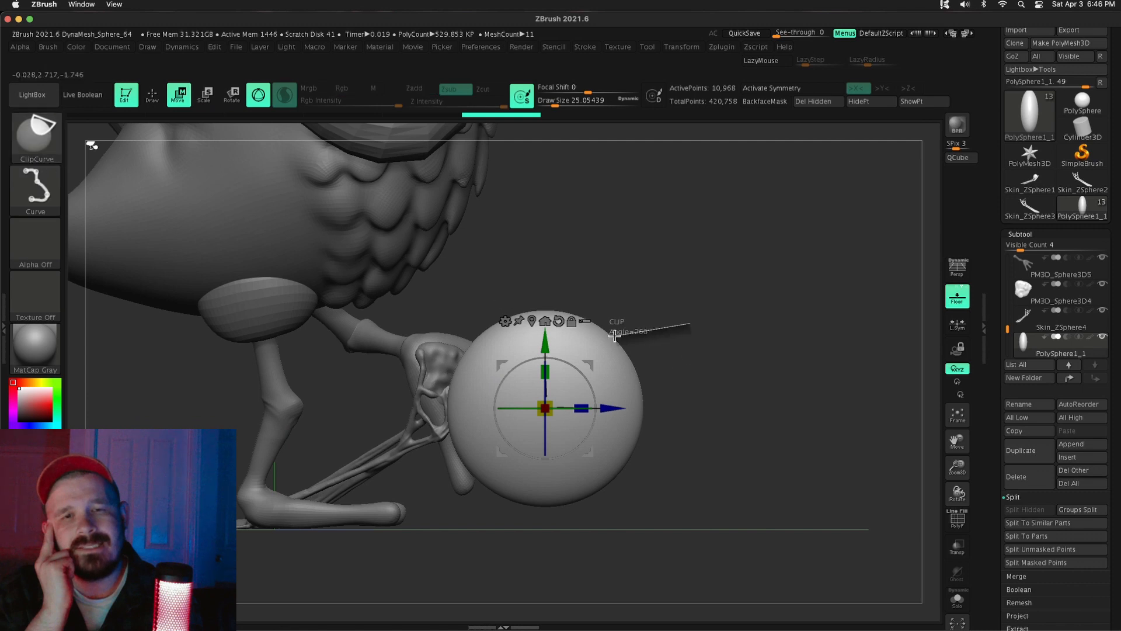
Step: Cut the flattened sphere into a shell with a jagged lower edge, and apply the Bend Curve deformer to it
{"action": "left_click_drag", "start_coordinate": [429, 380], "coordinate": [478, 384], "text": "ctrl+shift"}
{"action": "key", "text": "ctrl+z"}
{"action": "left_click", "coordinate": [505, 321]}
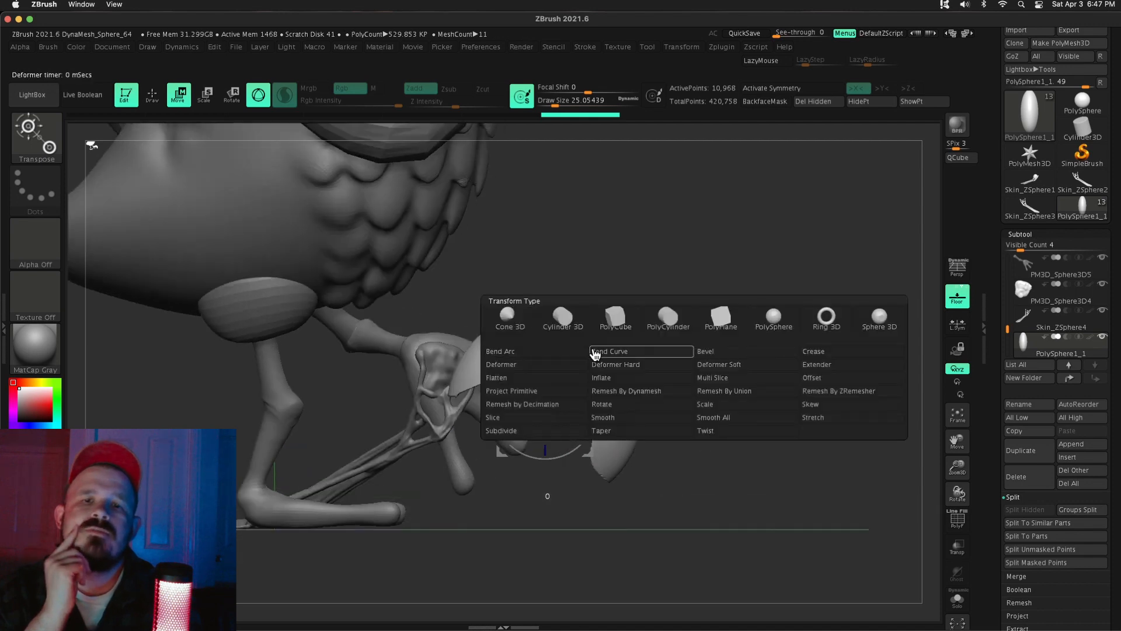
{"action": "left_click", "coordinate": [596, 351]}
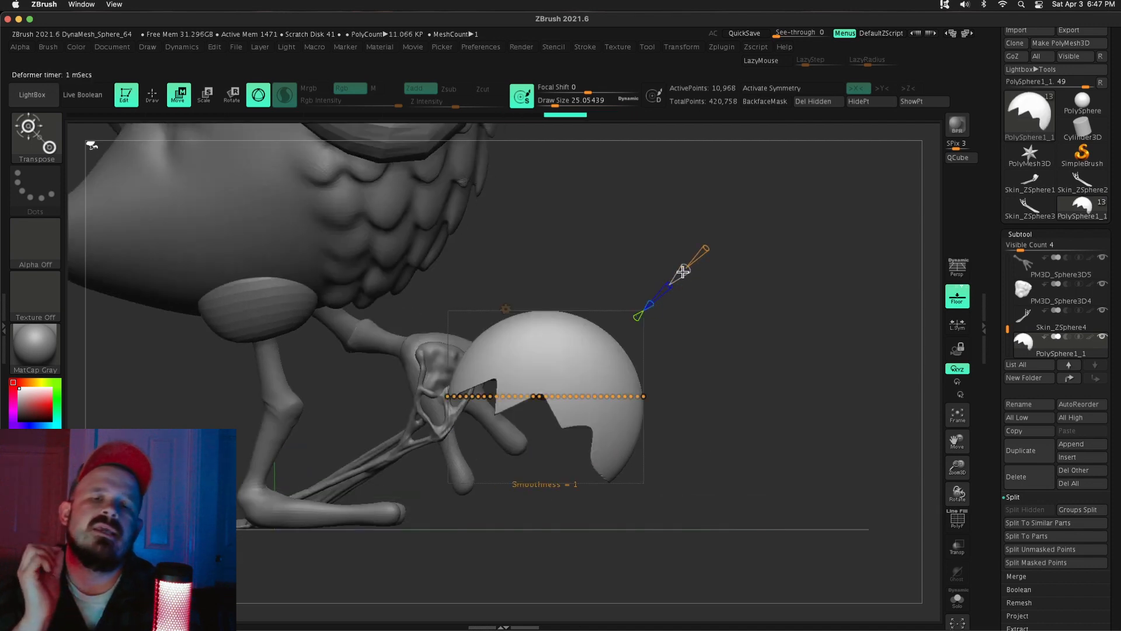
{"action": "left_click_drag", "start_coordinate": [682, 272], "coordinate": [659, 451]}
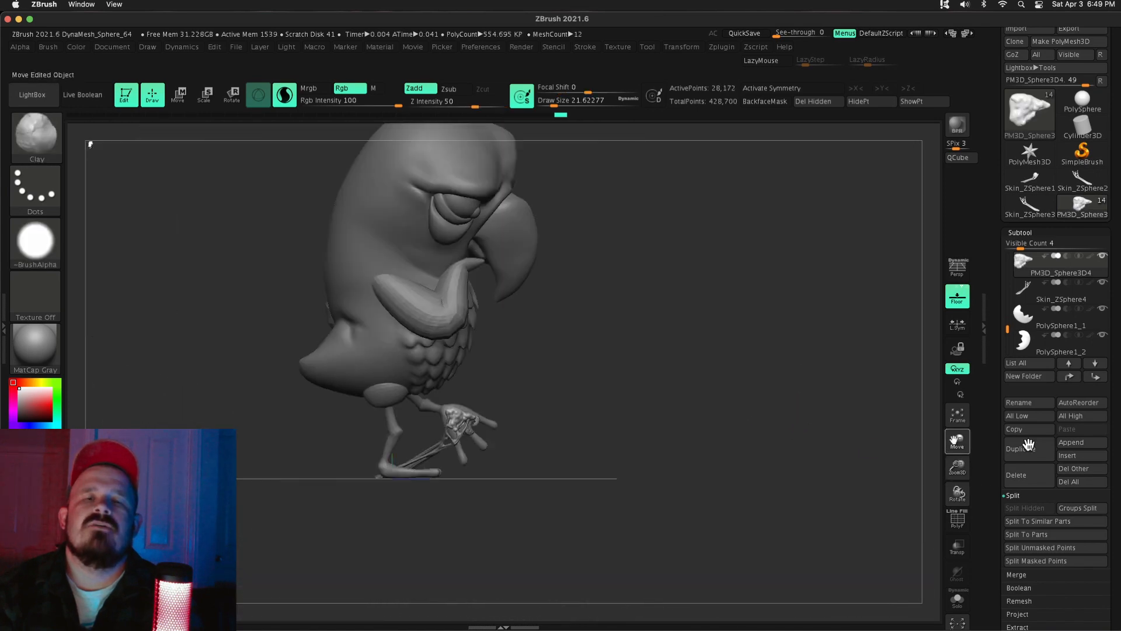
{"action": "left_click_drag", "start_coordinate": [1028, 443], "coordinate": [731, 440]}
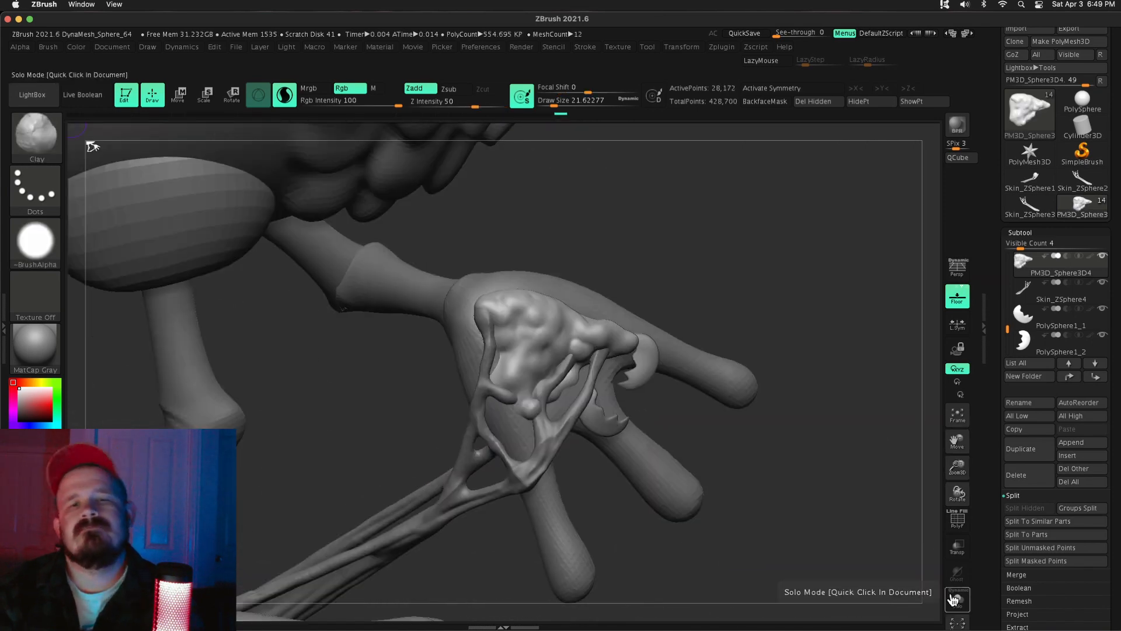